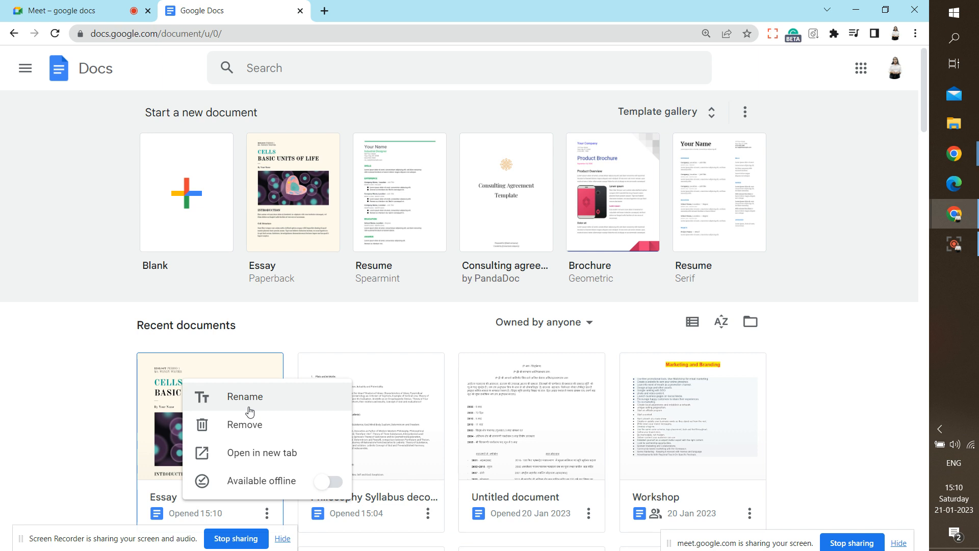
Open the recent Essay document in a new tab and return to the document list
left_click(252, 458)
left_click(227, 7)
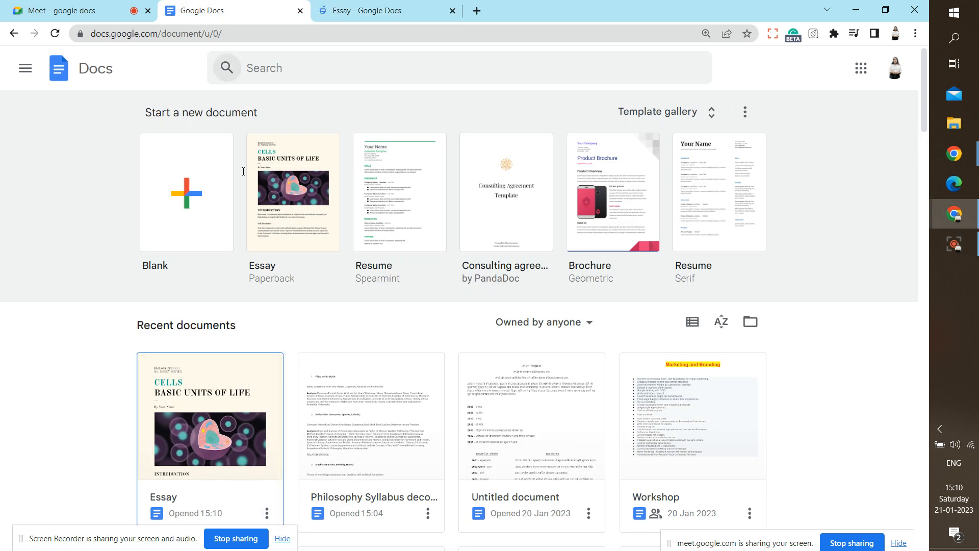
Try to make the Essay document available offline by installing the Google Docs Offline extension, and close the extension's page
left_click(267, 513)
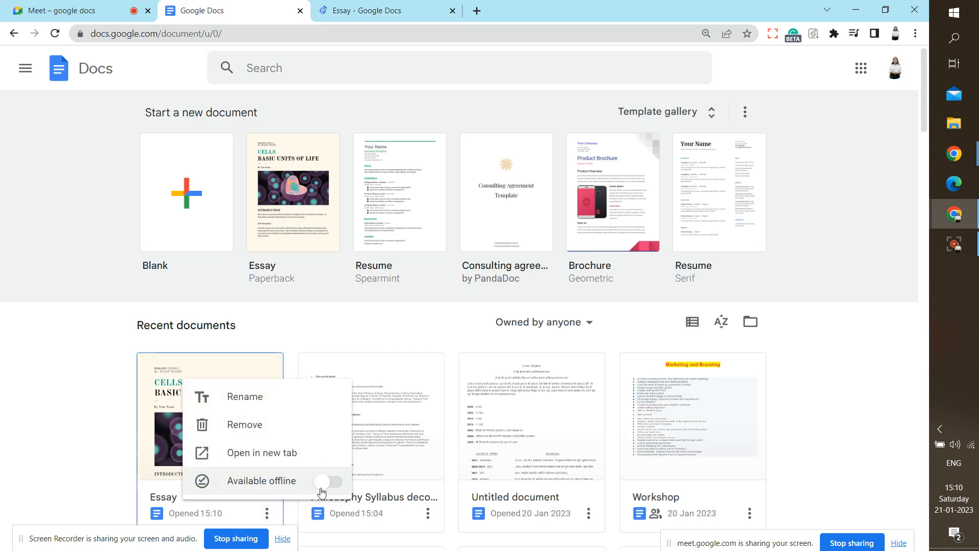
left_click(329, 481)
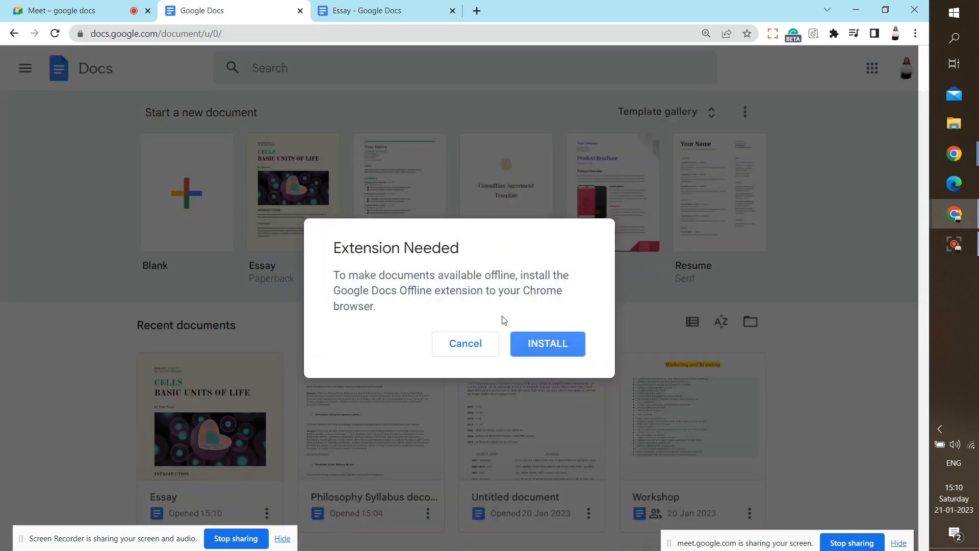
left_click(548, 343)
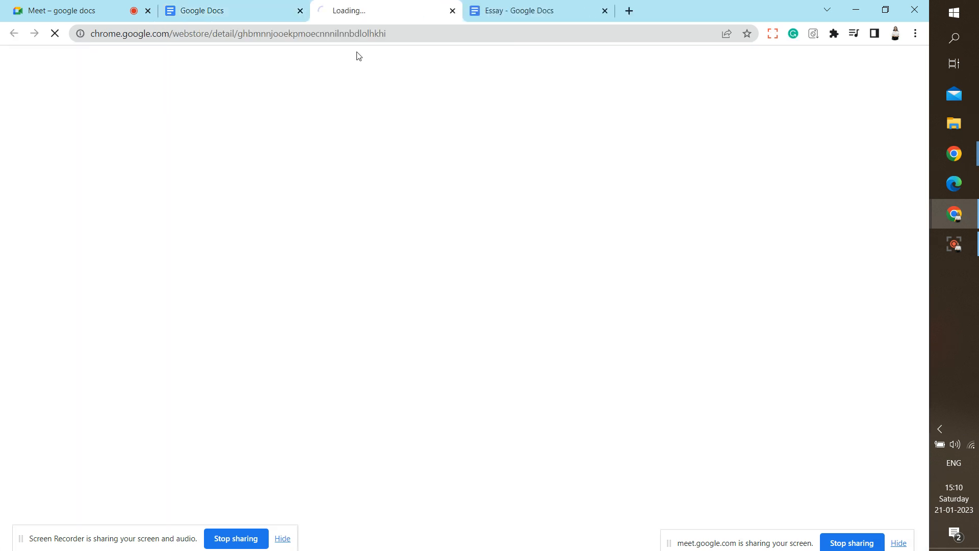
left_click(452, 10)
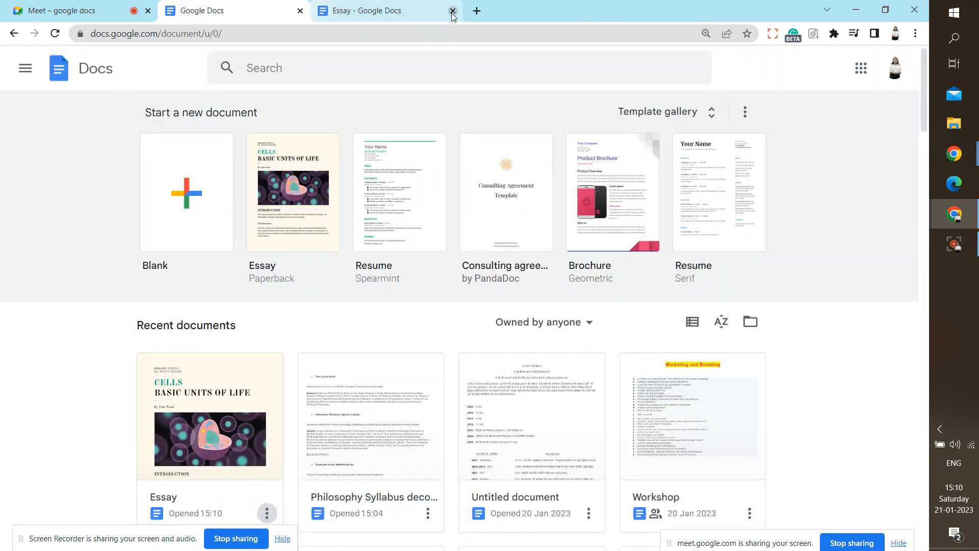
View the opened Essay document, and close it so the maximized browser window shows the document list
left_click(375, 9)
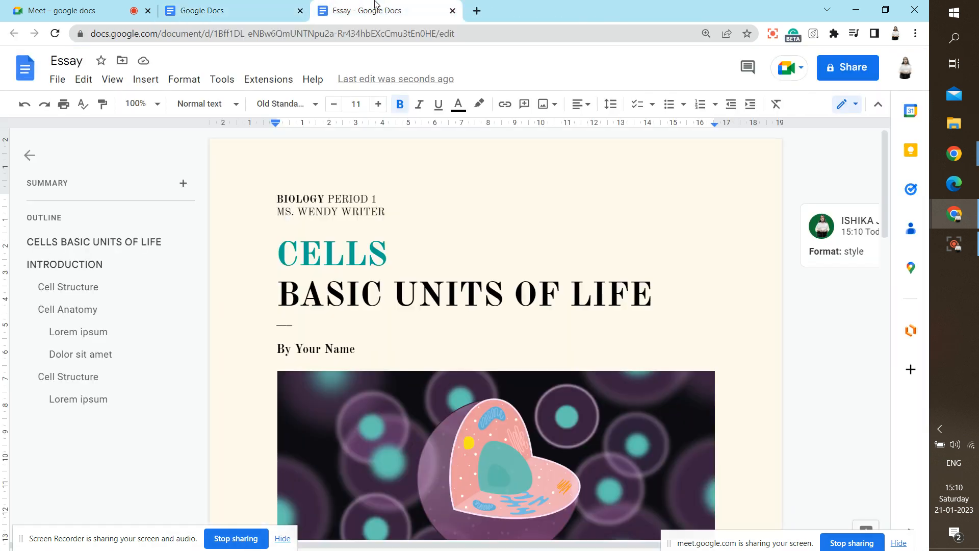
left_click(453, 11)
double_click(453, 11)
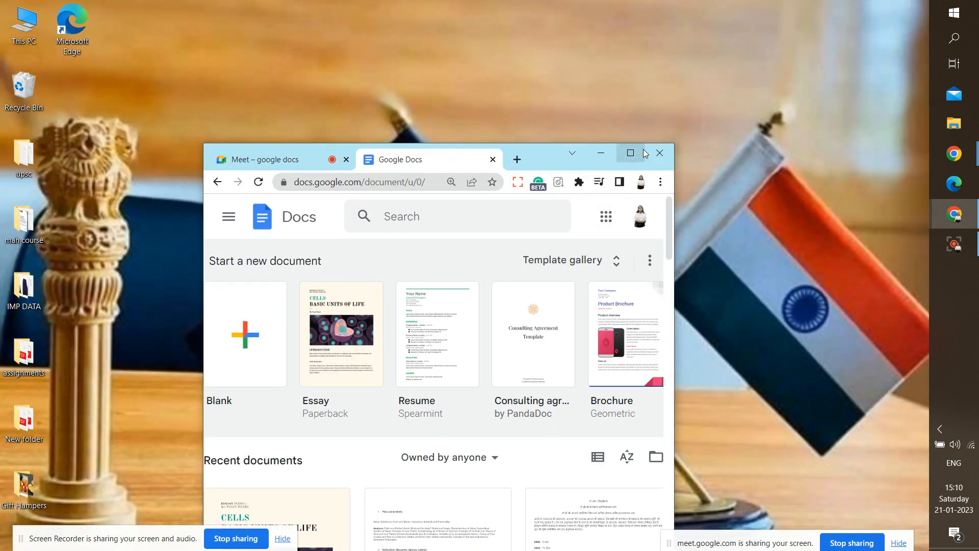
double_click(629, 149)
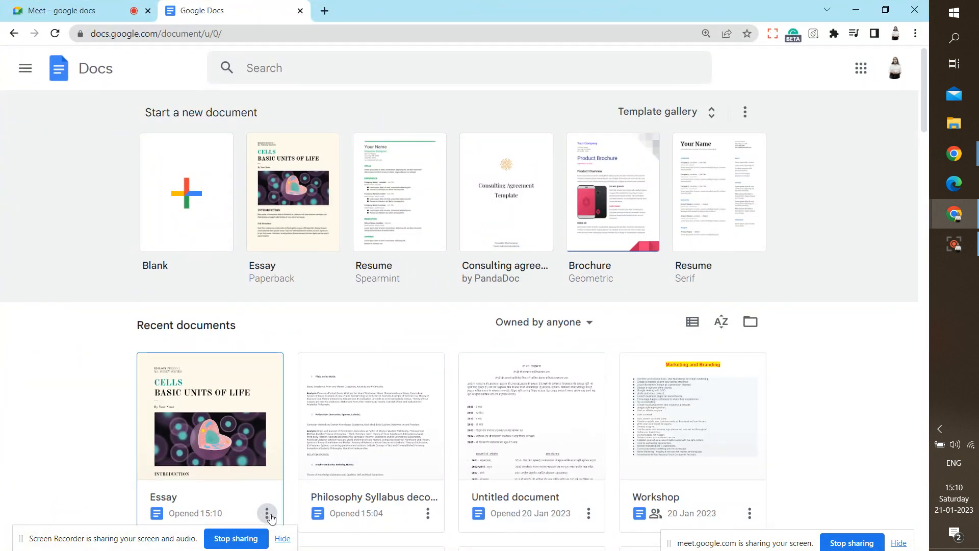
Remove the Essay document from the recent documents by moving it to the bin
left_click(266, 513)
left_click(255, 426)
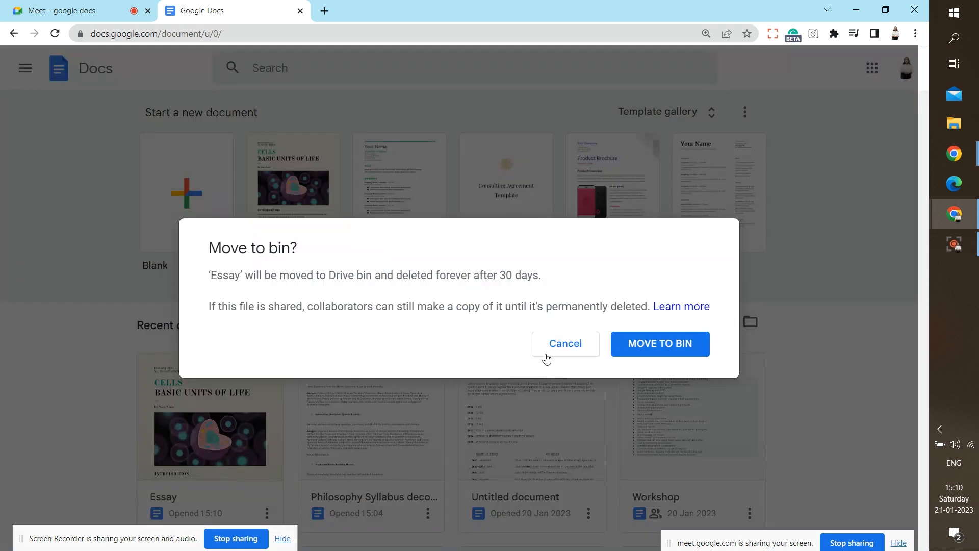
left_click(660, 345)
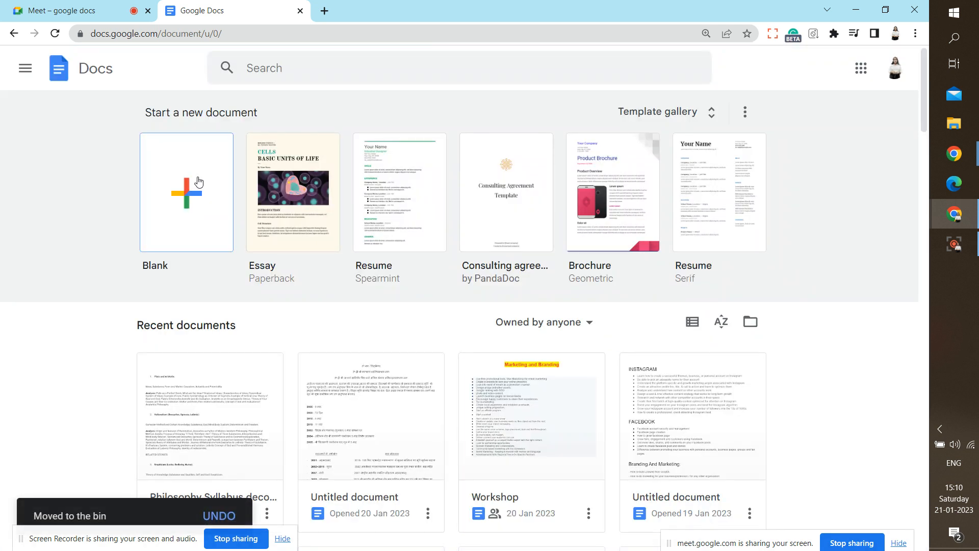
Create a blank document and try its page zoom at 200%, ending at 90%
left_click(199, 181)
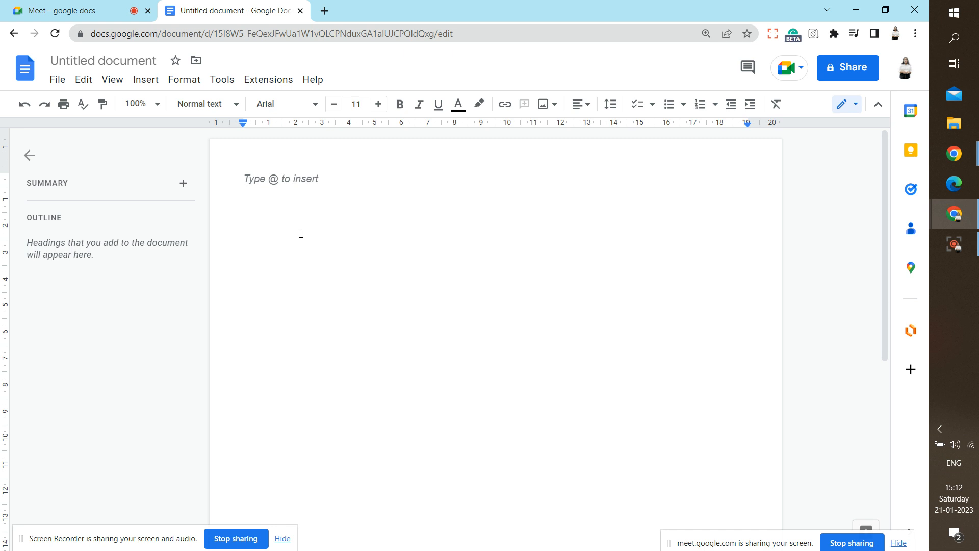
left_click(204, 111)
left_click(515, 361)
left_click(144, 106)
left_click(142, 296)
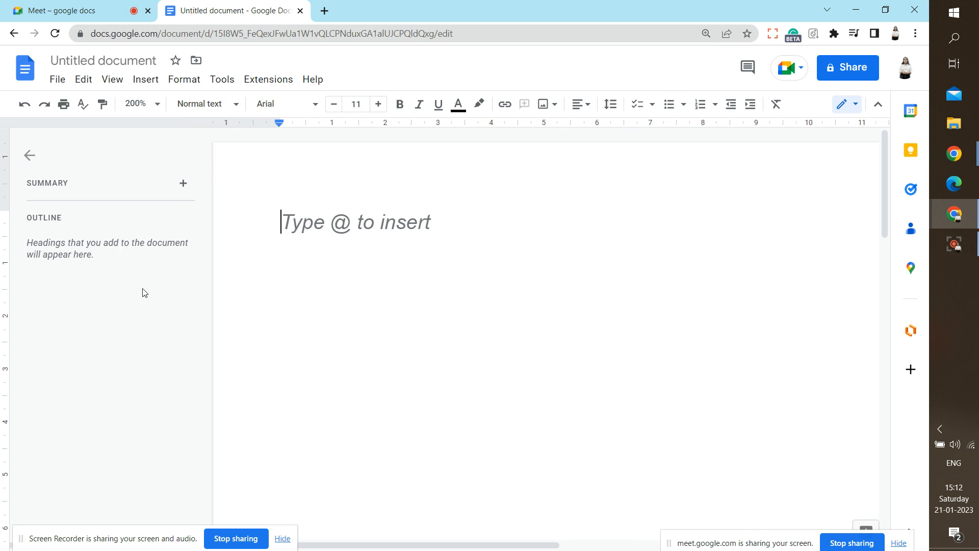
left_click(145, 104)
left_click(146, 208)
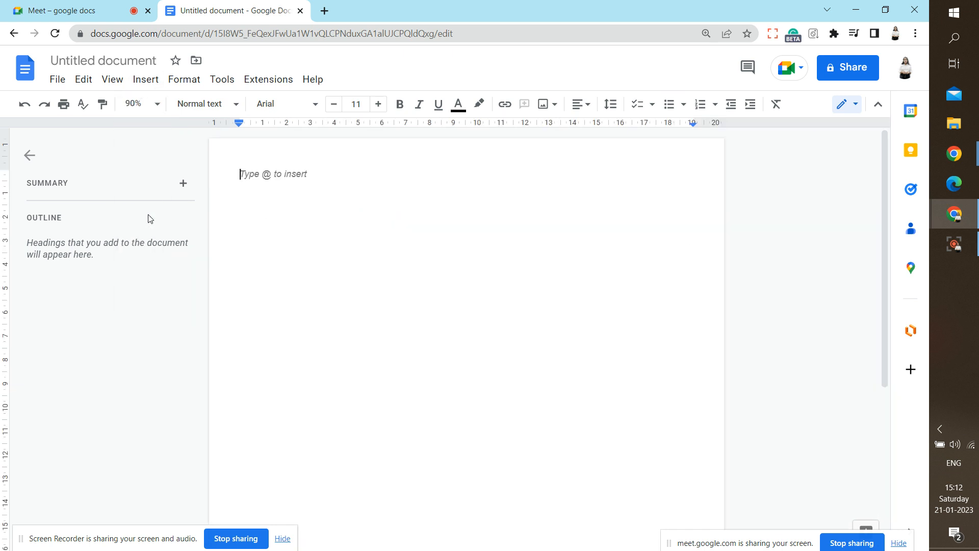
Rename the untitled document to "sample"
left_click(79, 64)
type("s")
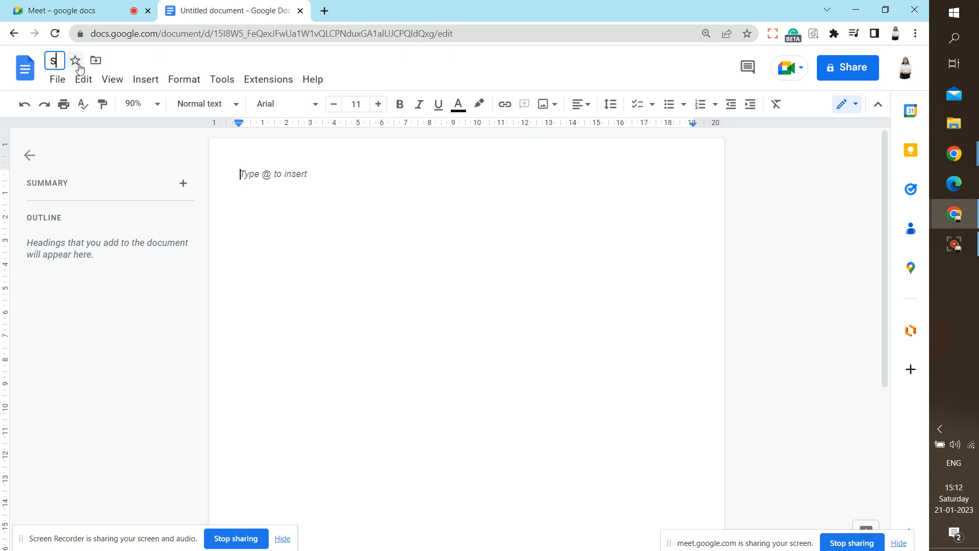
type("ample")
key("Return")
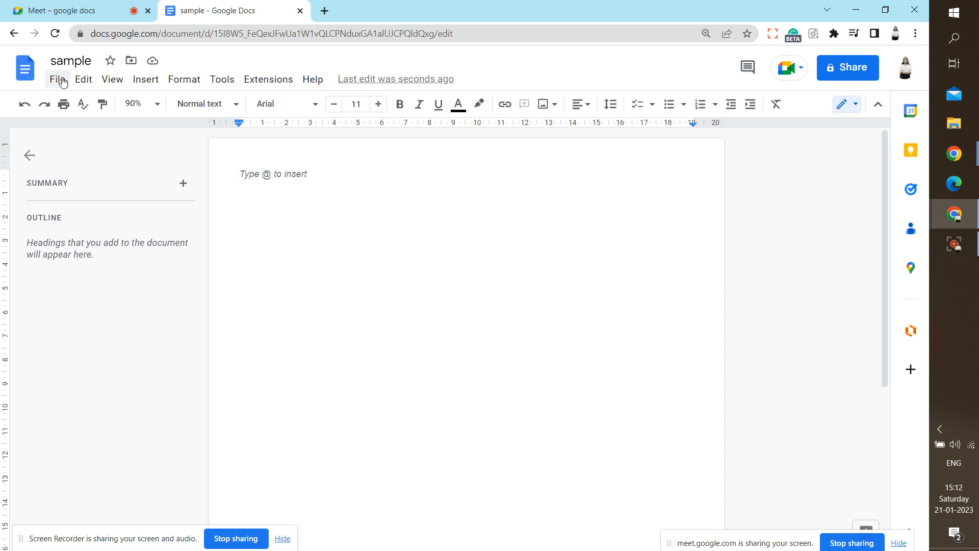
Make a copy of the document named "Copy of sample" in My Drive, without sharing it with the same people
left_click(60, 82)
mouse_move(83, 79)
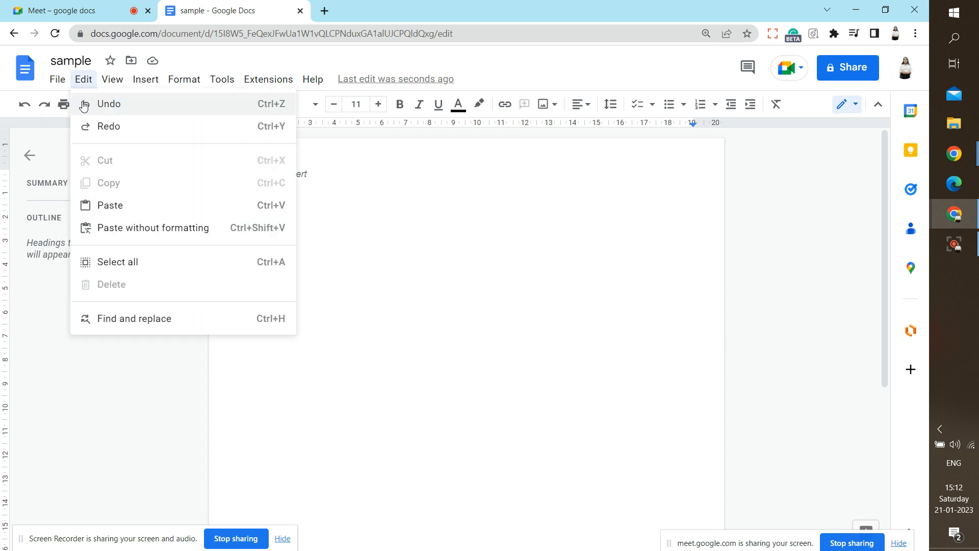
mouse_move(60, 107)
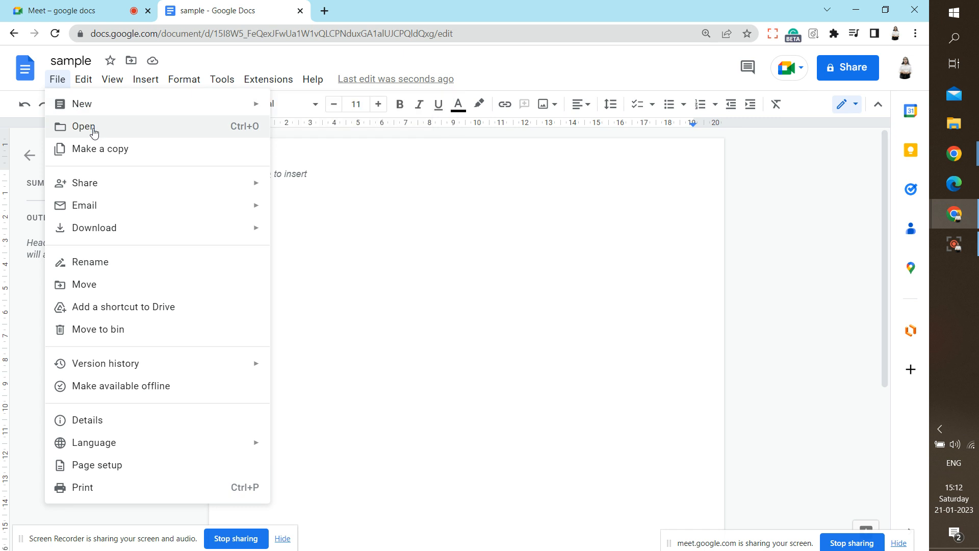
left_click(103, 154)
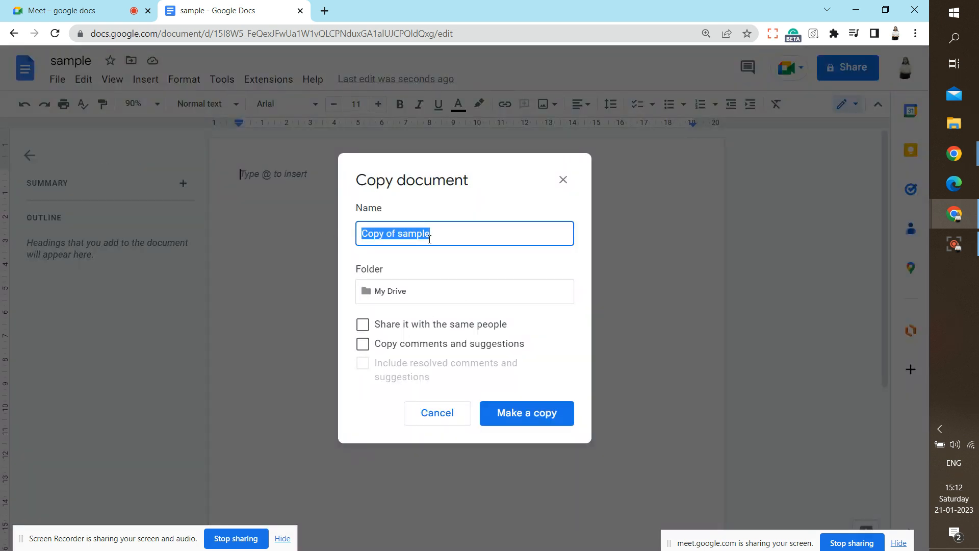
left_click(420, 292)
left_click(492, 257)
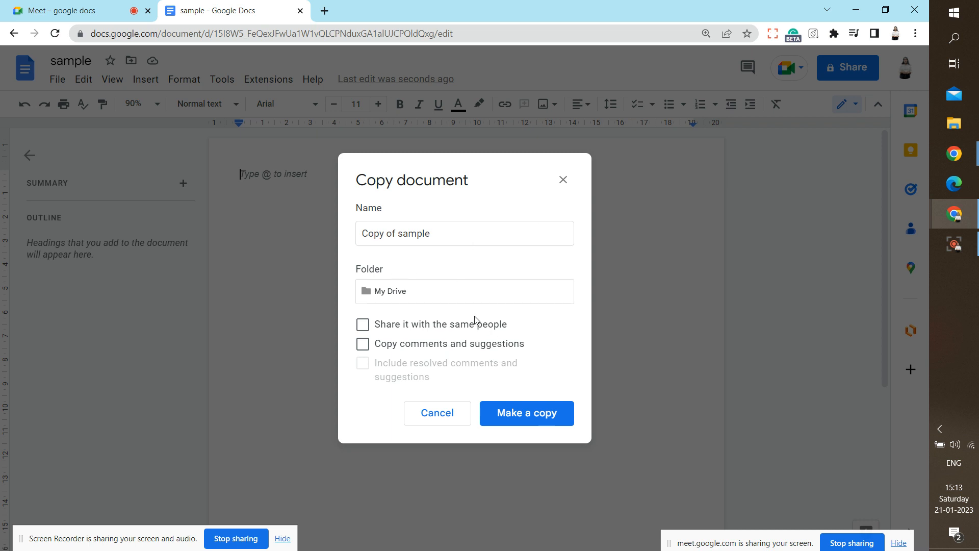
left_click(416, 328)
left_click(416, 328)
left_click(522, 422)
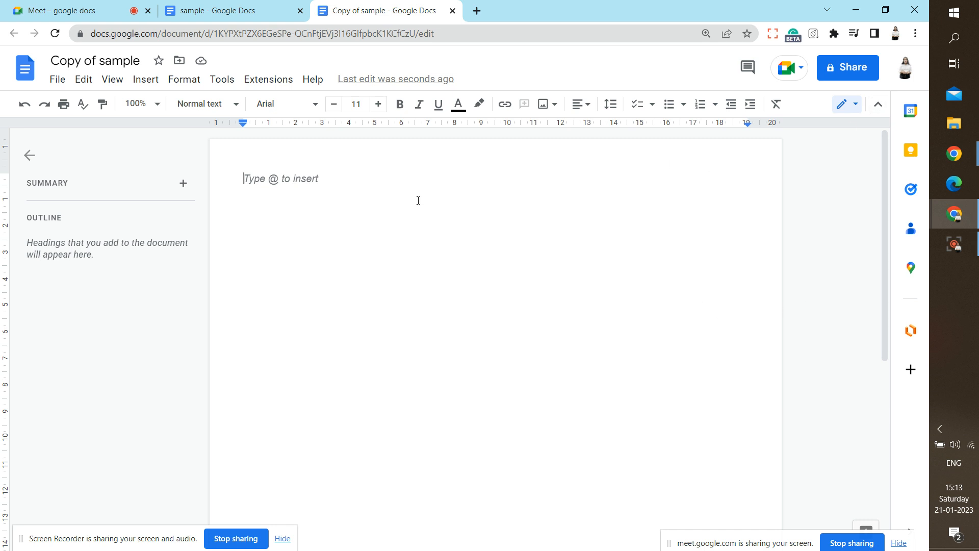
Close the copied document, and move "Copy of sample" from the recent documents to the bin
left_click(452, 10)
key("Escape")
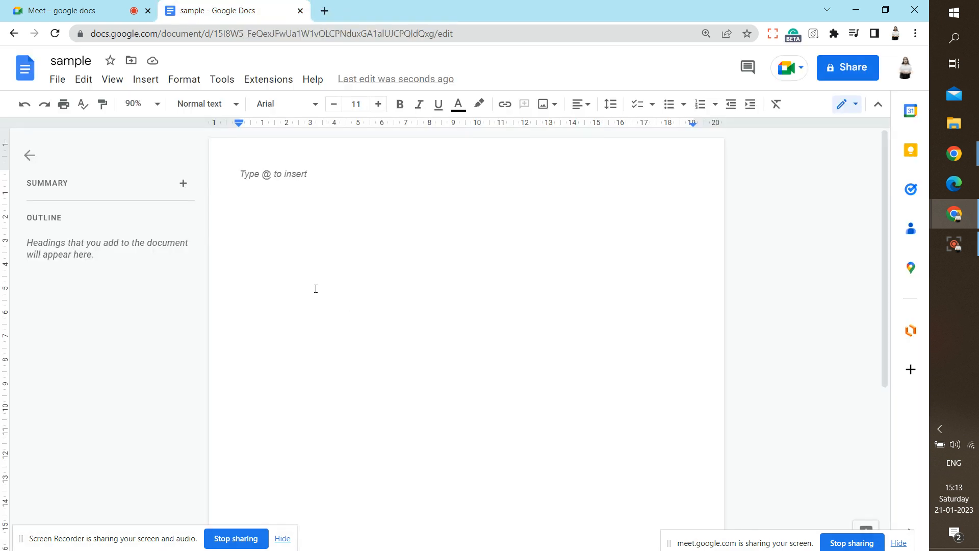
left_click(57, 81)
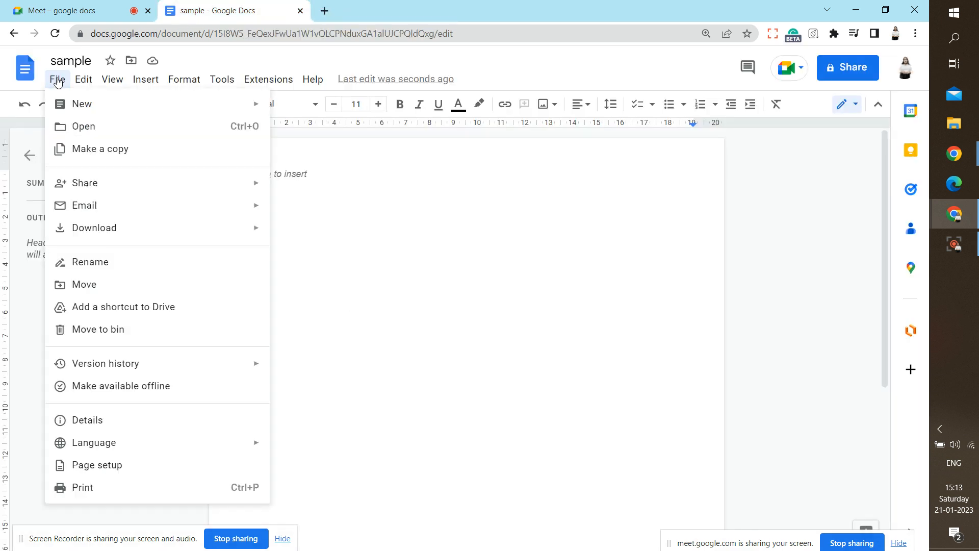
left_click(19, 78)
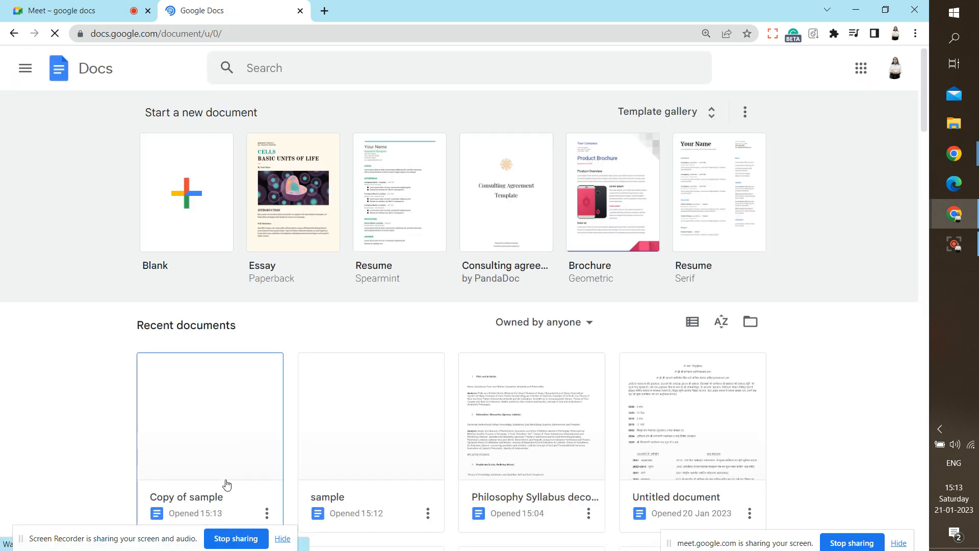
left_click(266, 513)
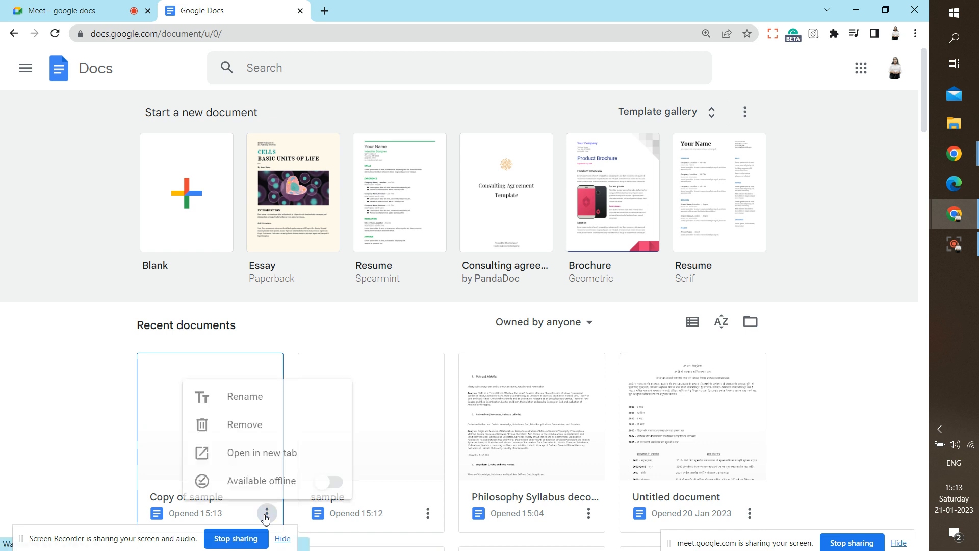
left_click(287, 442)
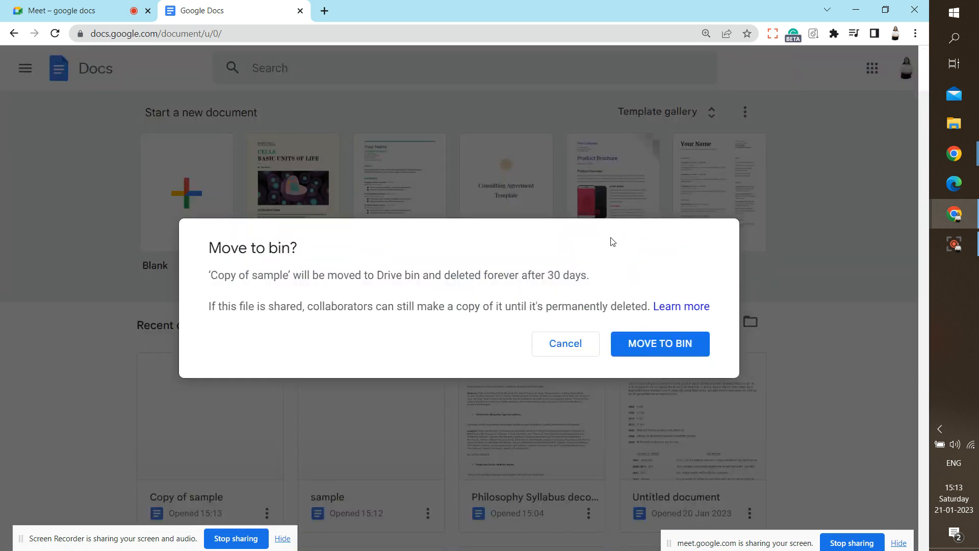
left_click(672, 345)
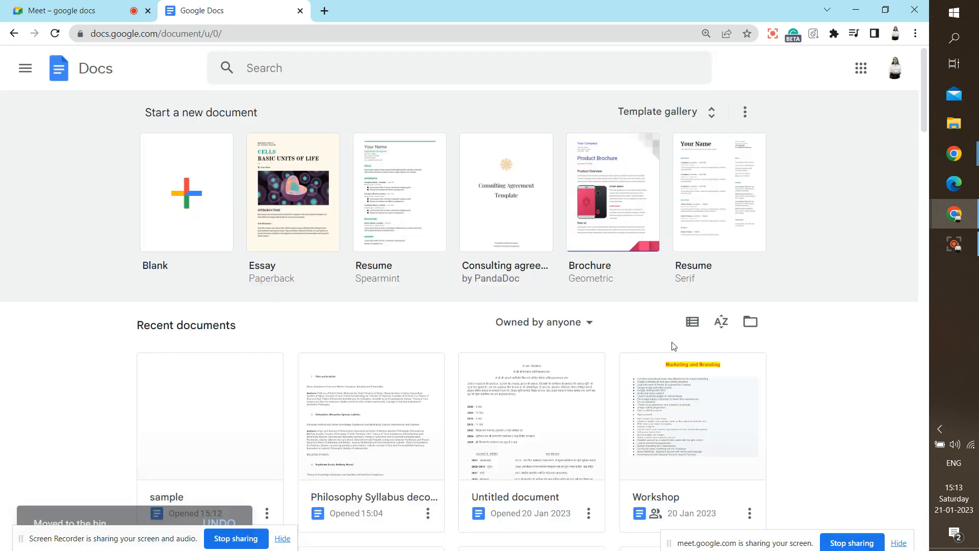
Reopen the sample document and bring up its settings for sharing with others
left_click(221, 420)
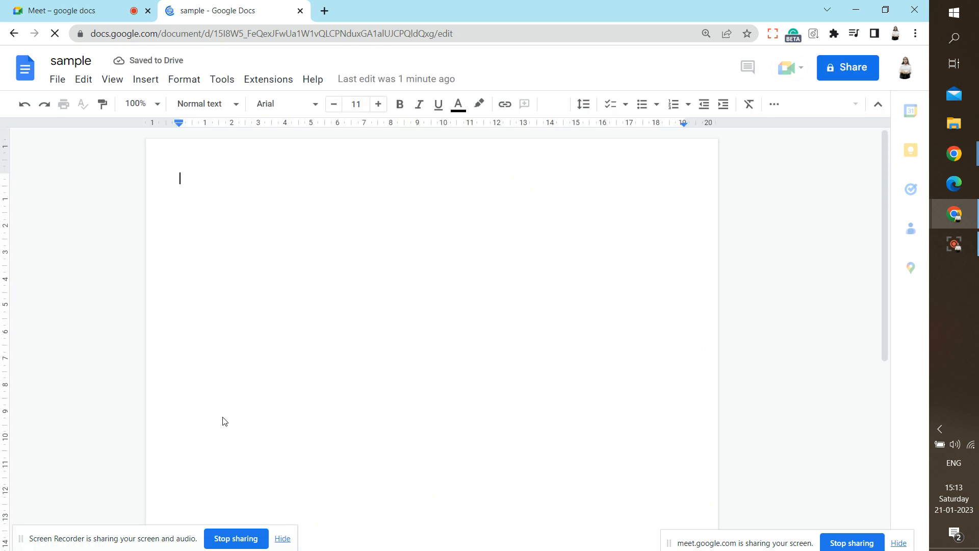
left_click(58, 79)
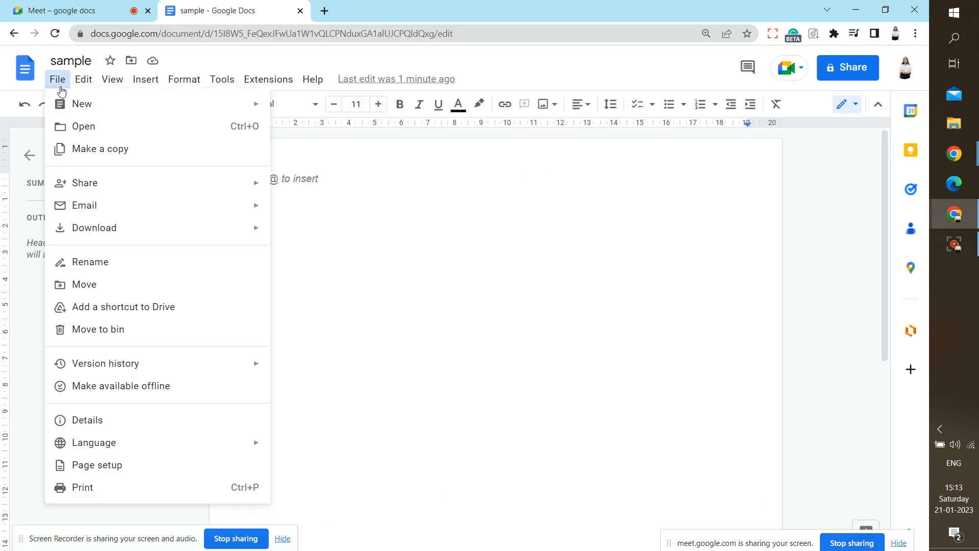
mouse_move(87, 186)
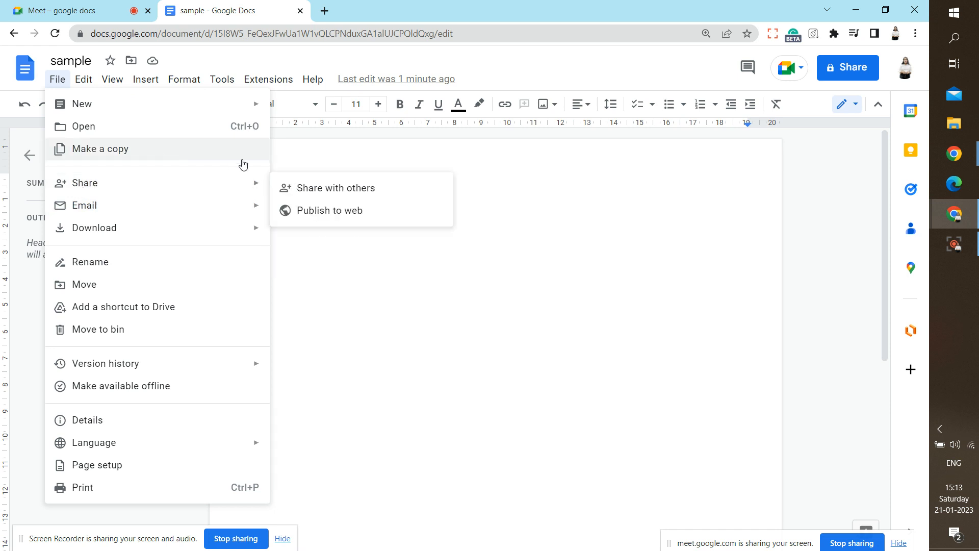
left_click(277, 189)
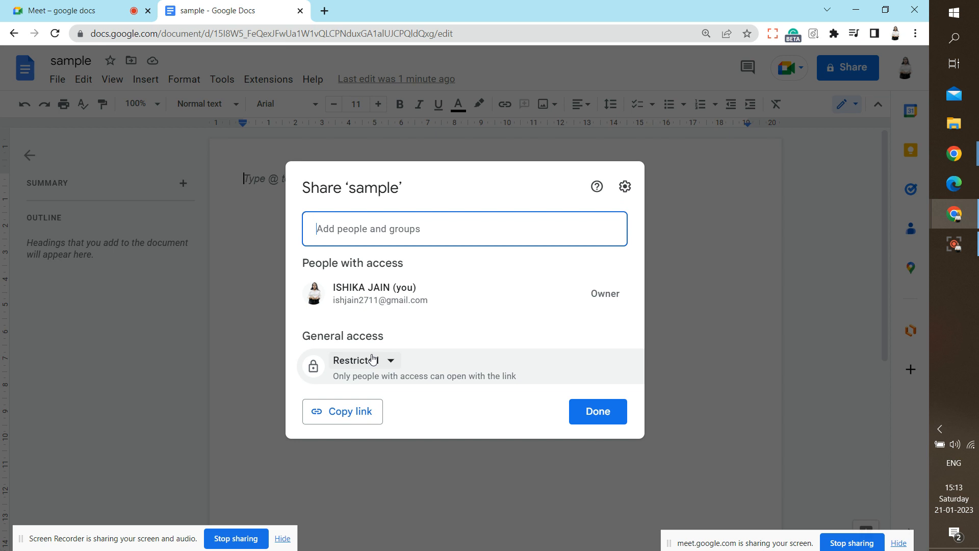
Set the document's general access to Anyone with the link
left_click(390, 361)
left_click(390, 429)
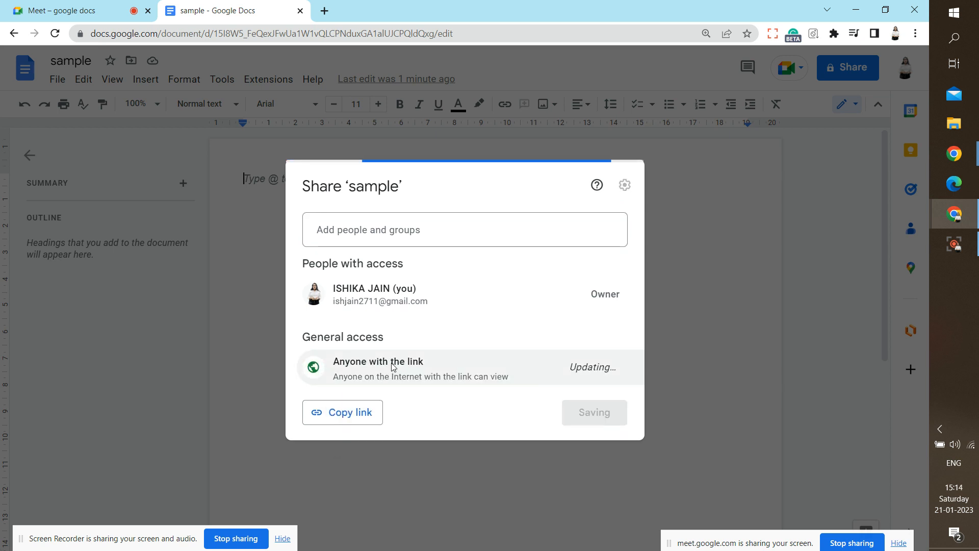
Try to add a suggested contact as Editor of the document, and go back without sending the invitation
left_click(439, 219)
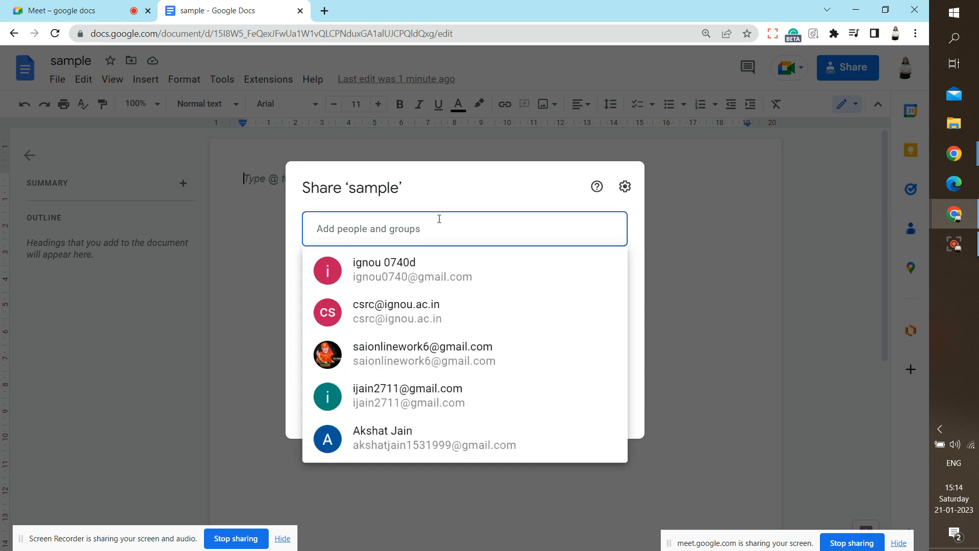
left_click(405, 275)
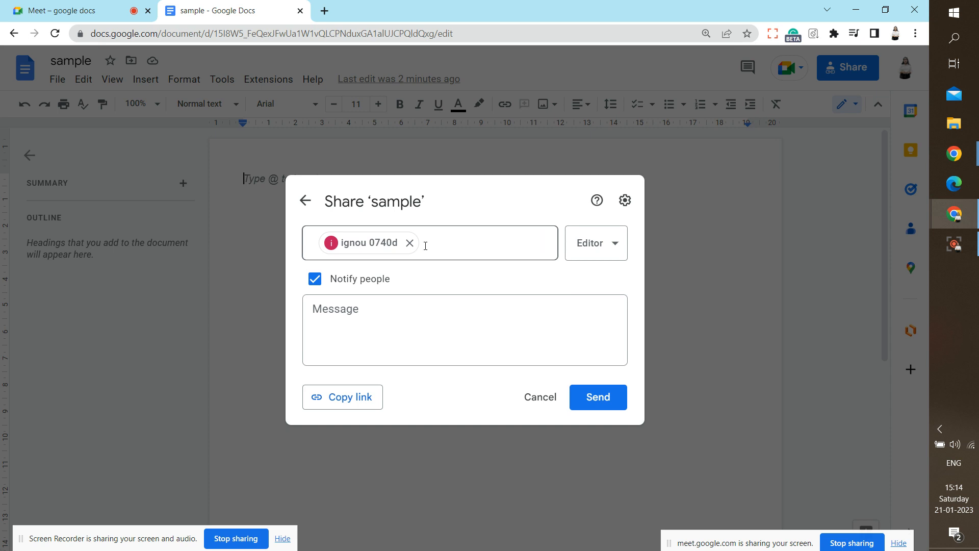
left_click(305, 200)
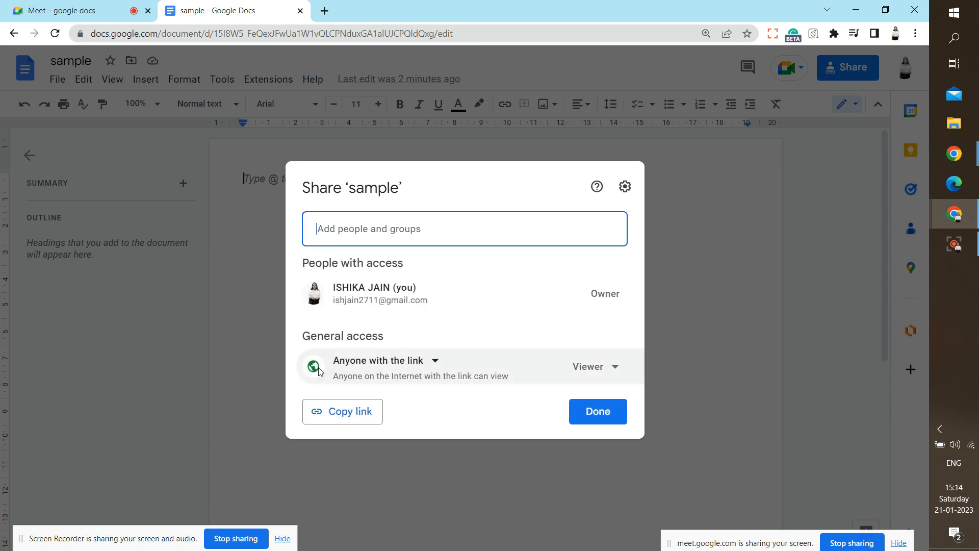
Set the document's general access back to Restricted
left_click(344, 367)
left_click(389, 403)
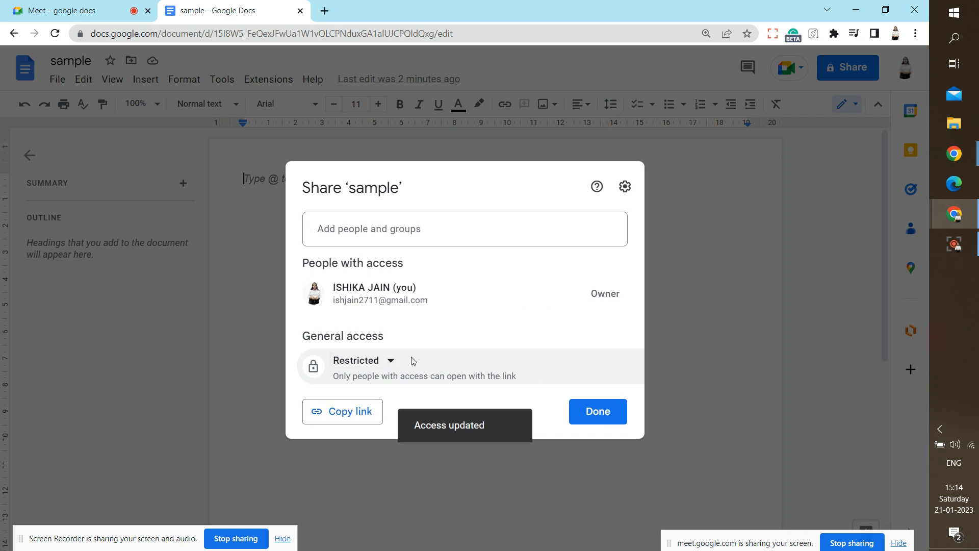
Try to add another suggested contact to the document, check the roles on offer, and go back without sending the invitation
left_click(463, 233)
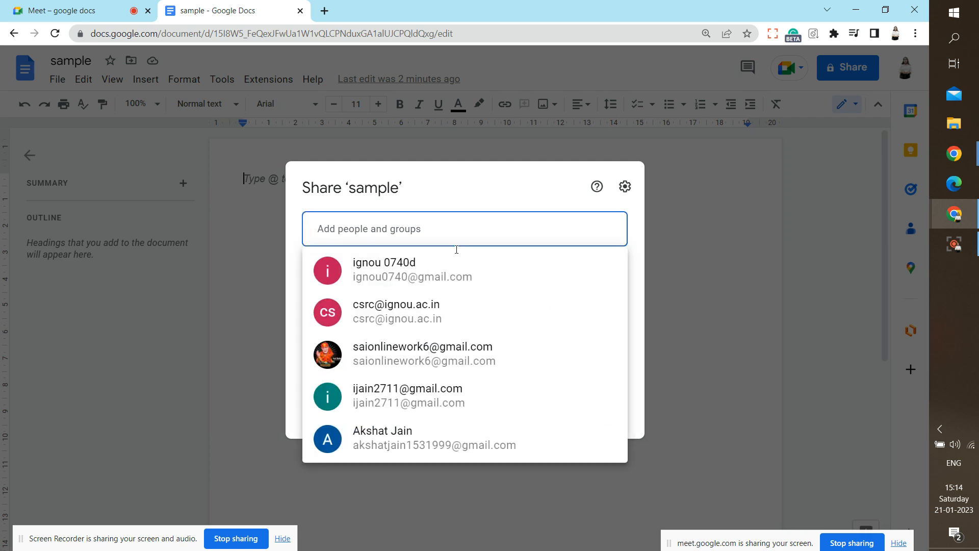
left_click(497, 308)
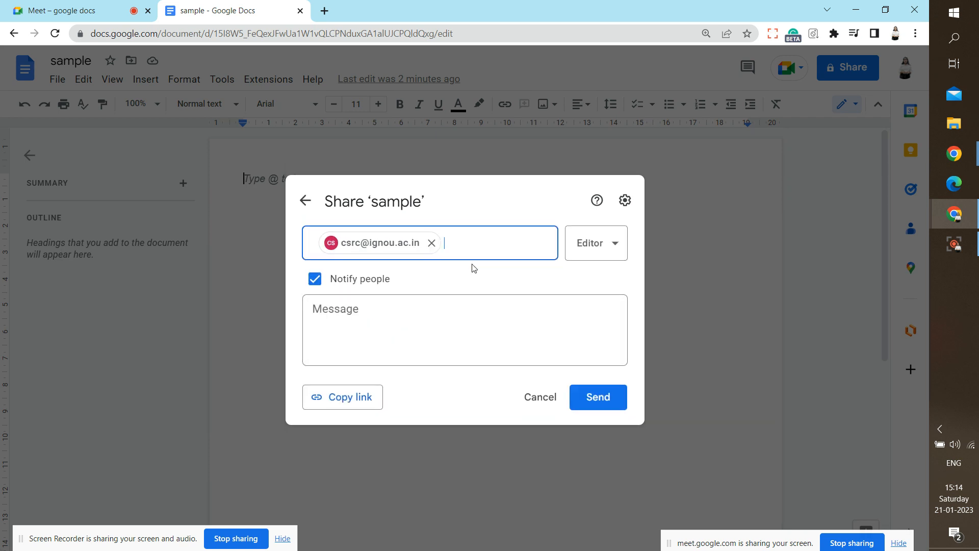
left_click(389, 323)
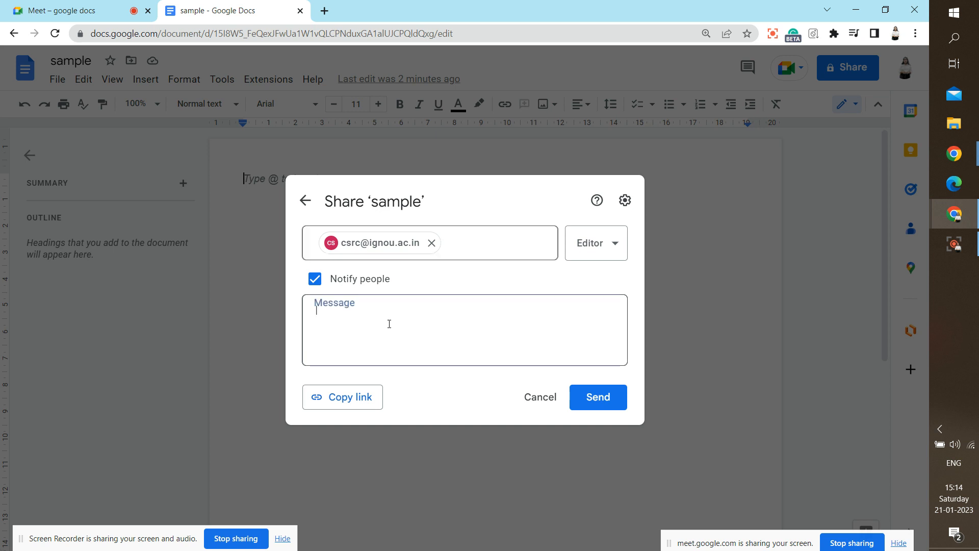
left_click(606, 254)
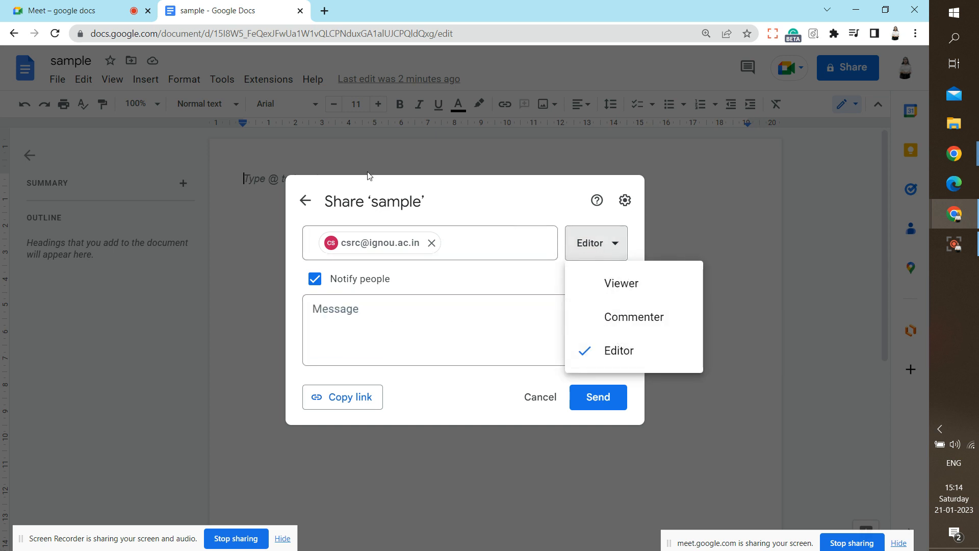
left_click(307, 201)
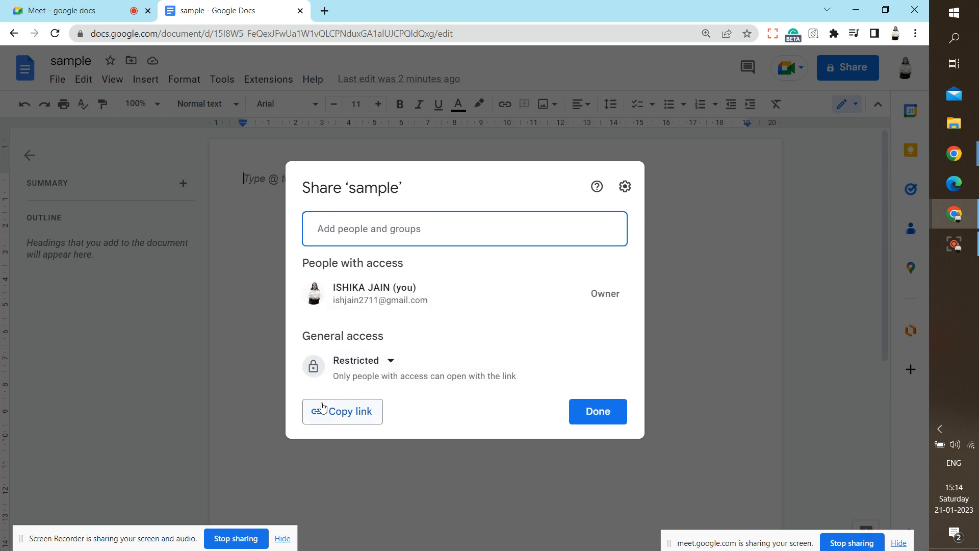
Set the document's general access to Anyone with the link, keep the Viewer role, and close the sharing settings
left_click(357, 361)
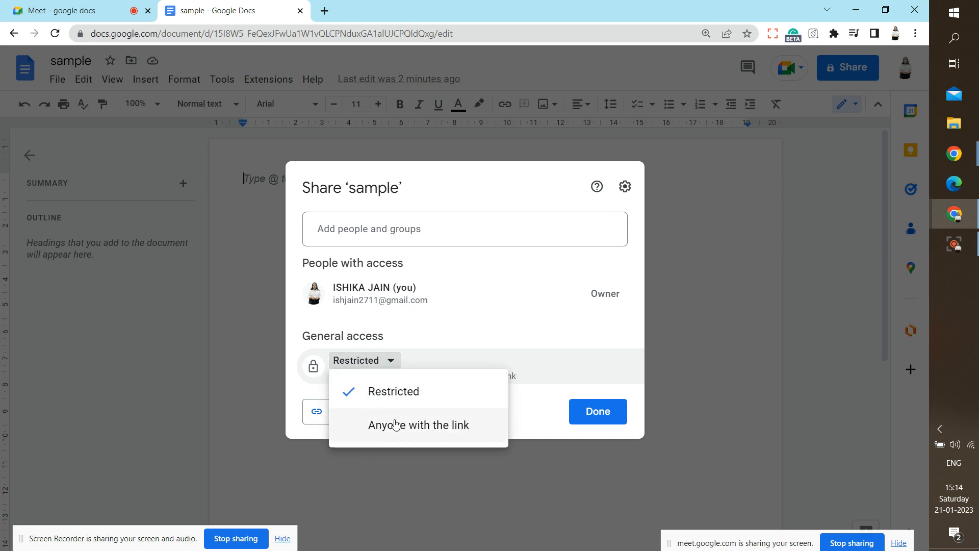
left_click(395, 424)
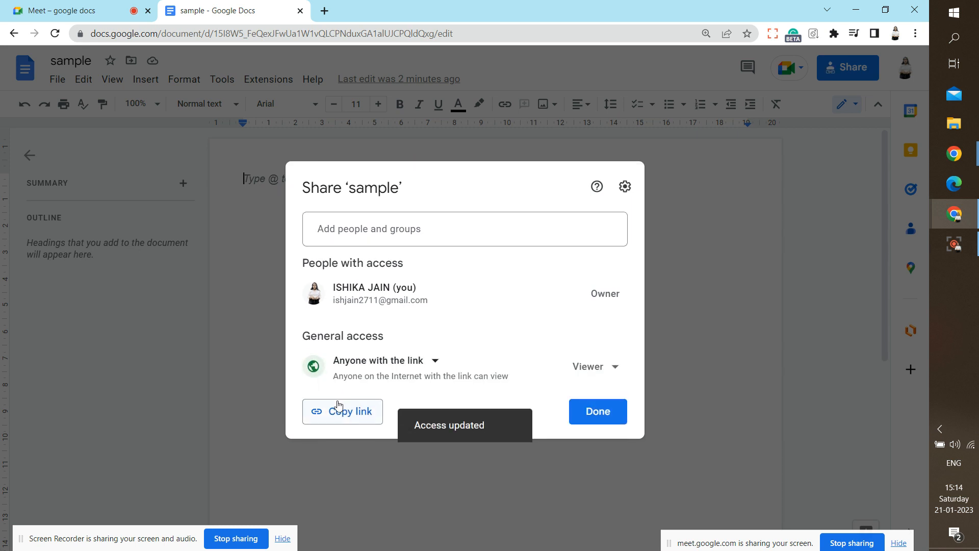
left_click(590, 368)
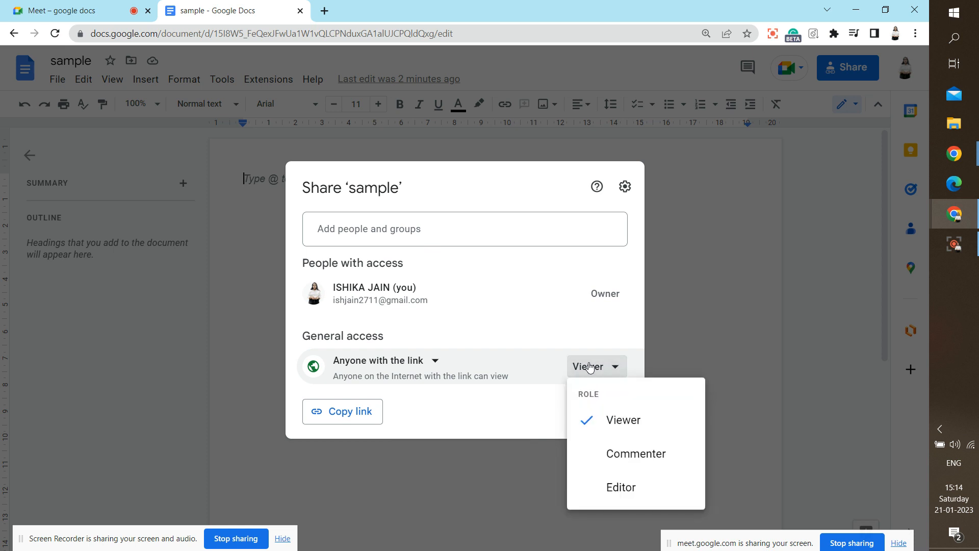
left_click(519, 431)
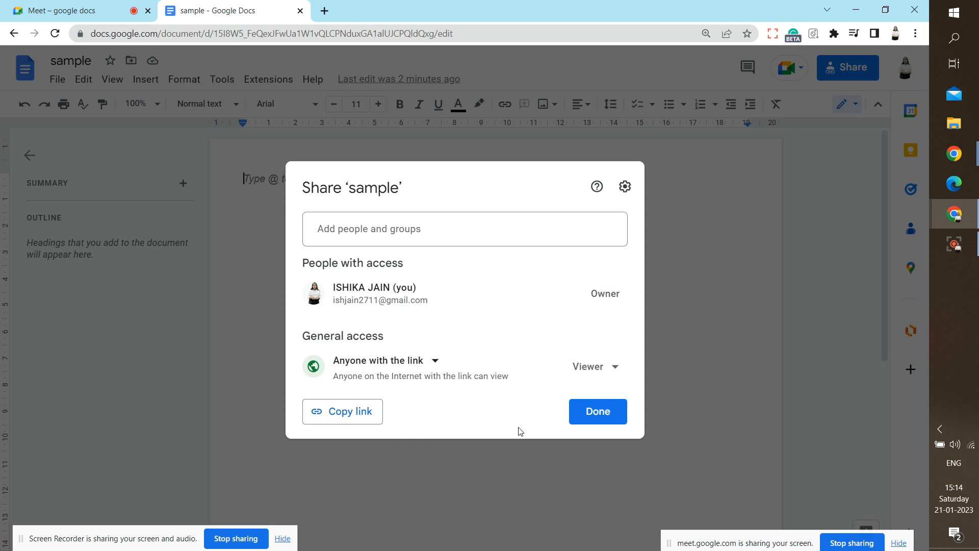
left_click(251, 259)
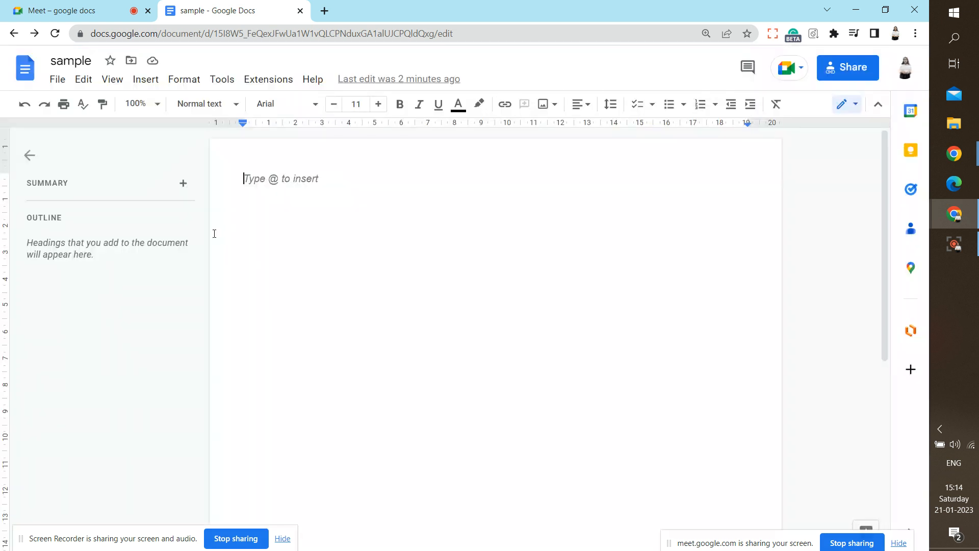
Insert an email draft template into the blank sample document
left_click(55, 85)
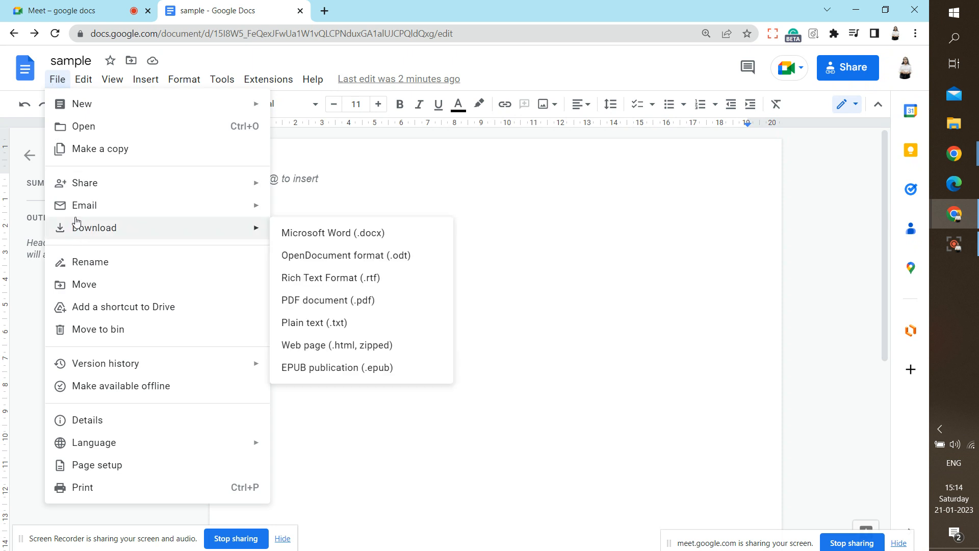
mouse_move(194, 212)
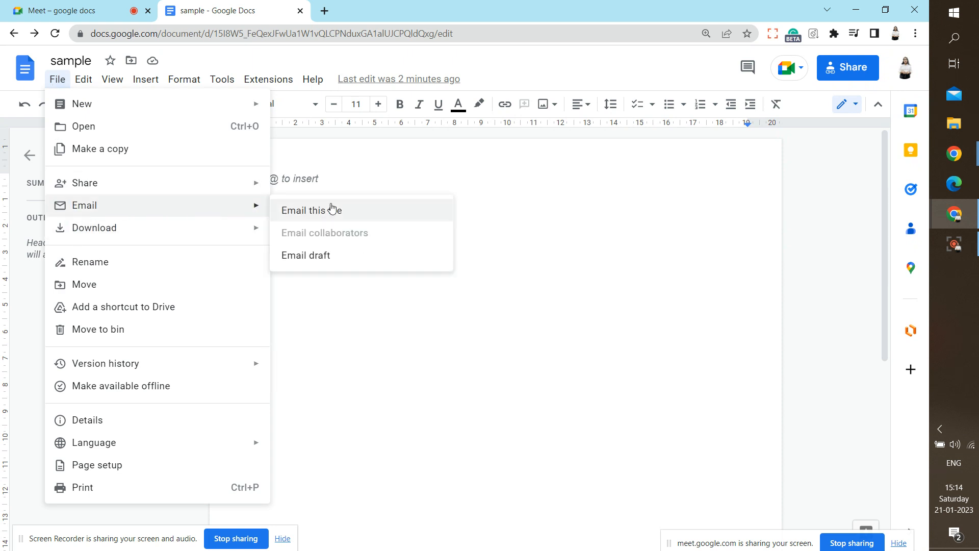
left_click(322, 256)
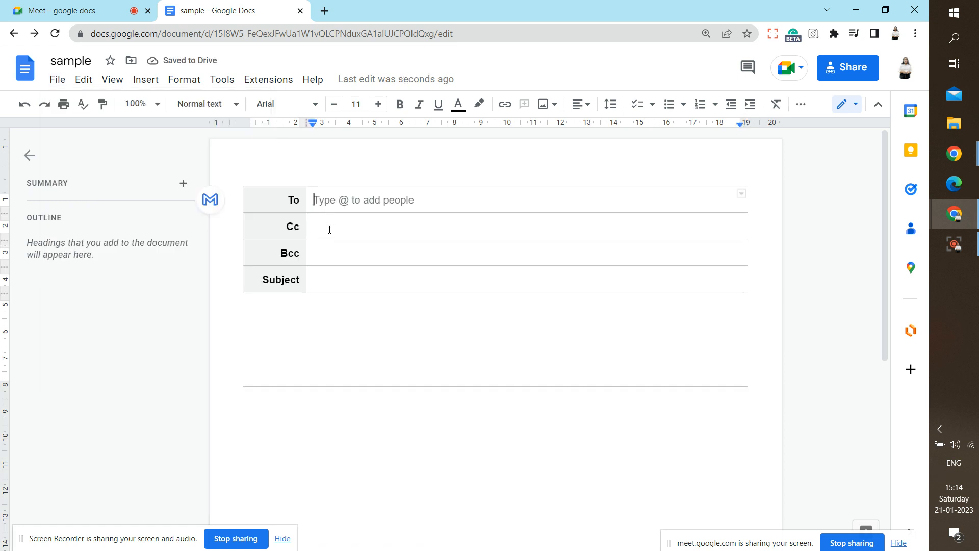
Examine the email draft's Cc, Bcc, Subject and message fields and the rest of the page
left_click(328, 228)
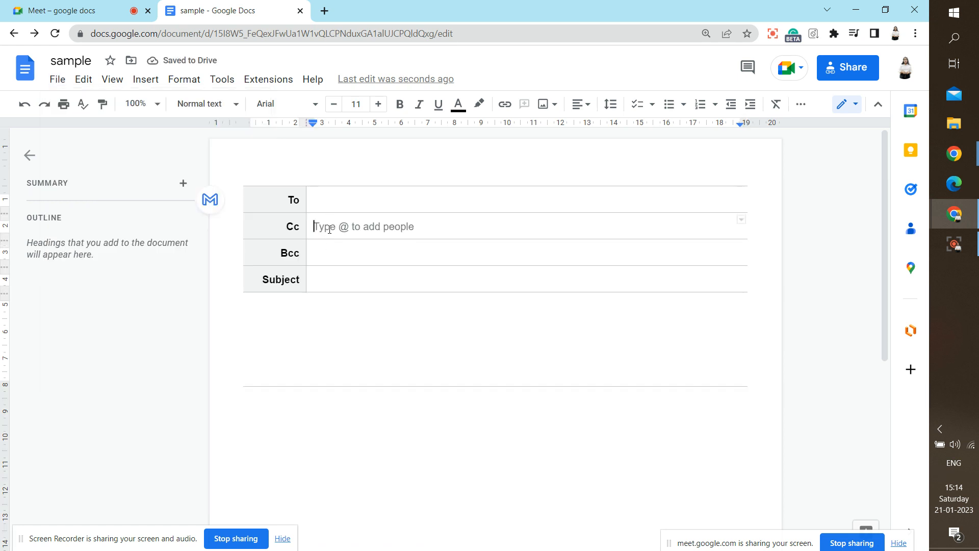
left_click(385, 254)
left_click(329, 288)
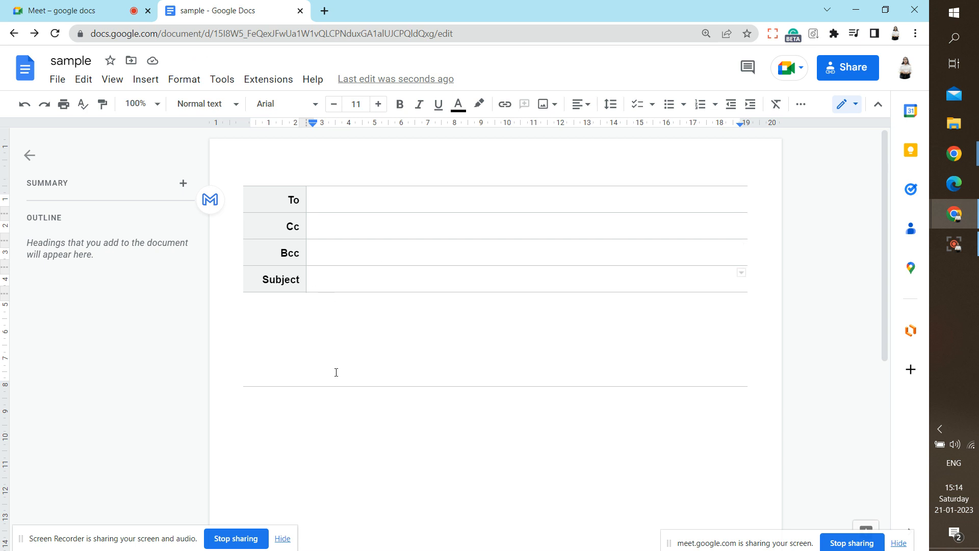
left_click_drag(334, 372, 485, 452)
left_click(430, 409)
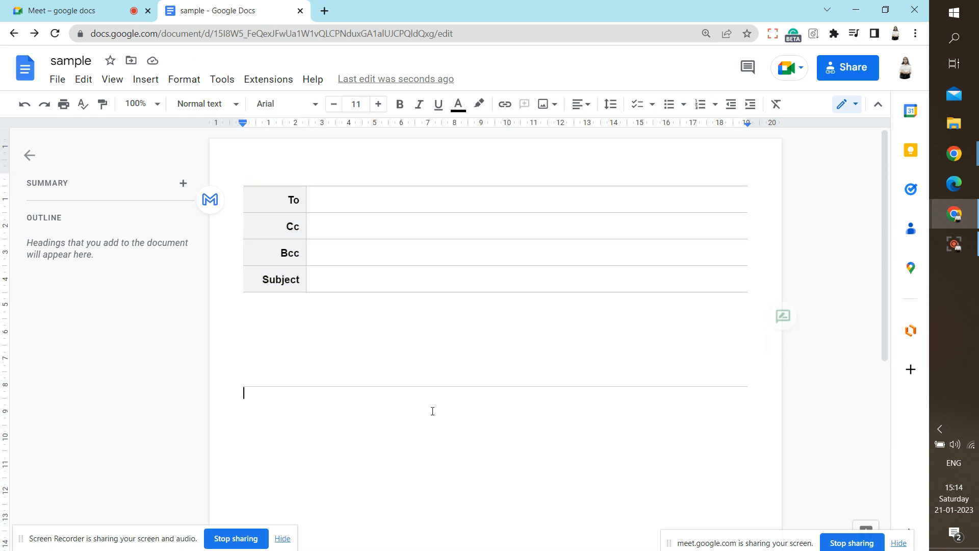
left_click(376, 337)
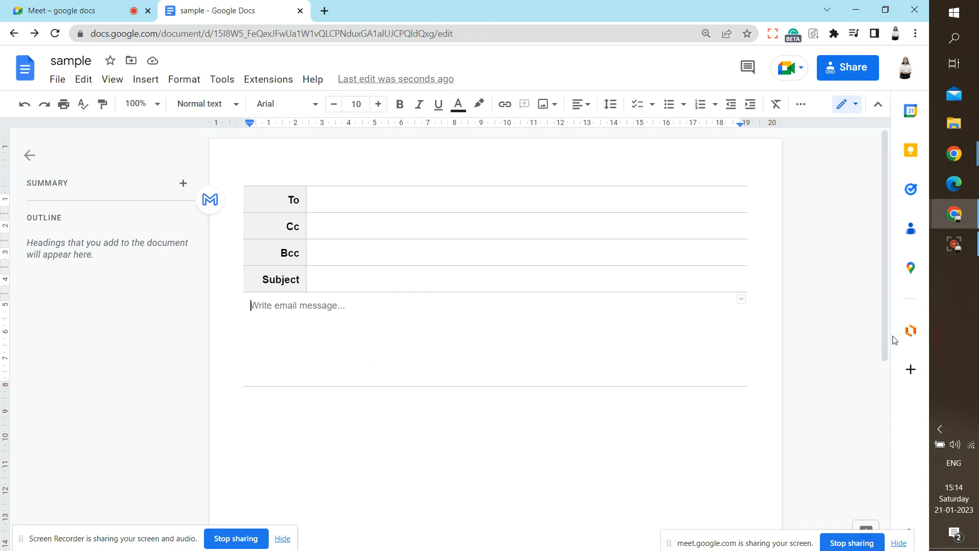
scroll(890, 397, "down", 2)
left_click_drag(889, 394, 892, 160)
Preview the email draft in Gmail, close the preview, and undo the template's insertion
left_click(209, 200)
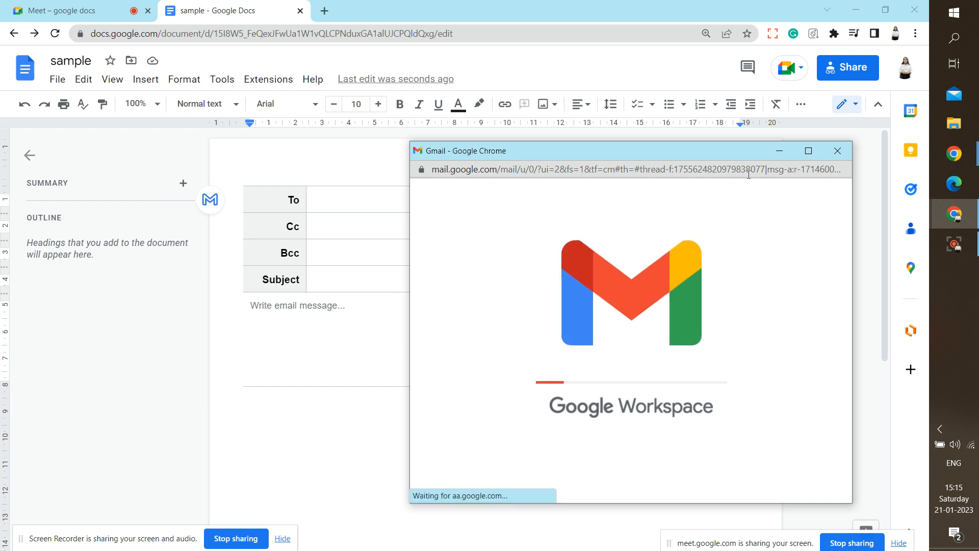
left_click(838, 151)
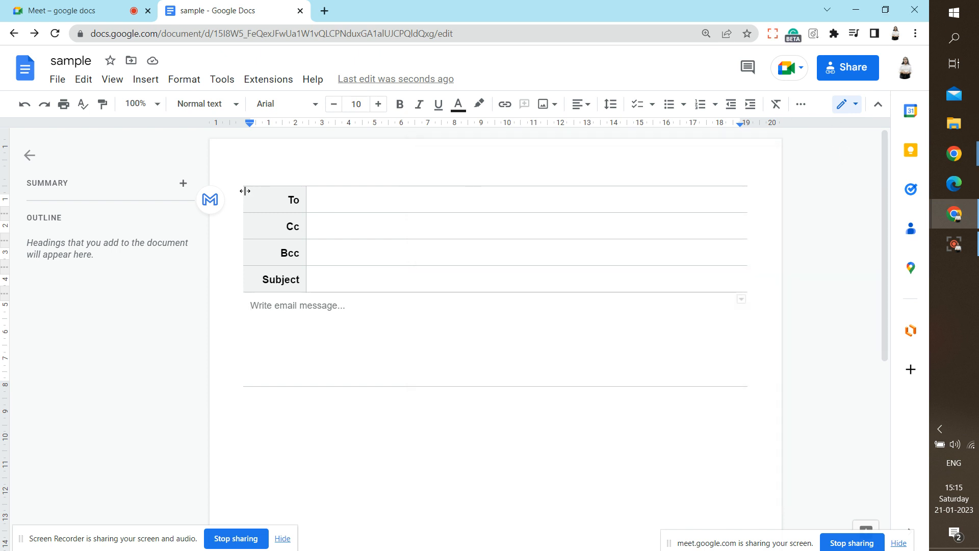
left_click(27, 104)
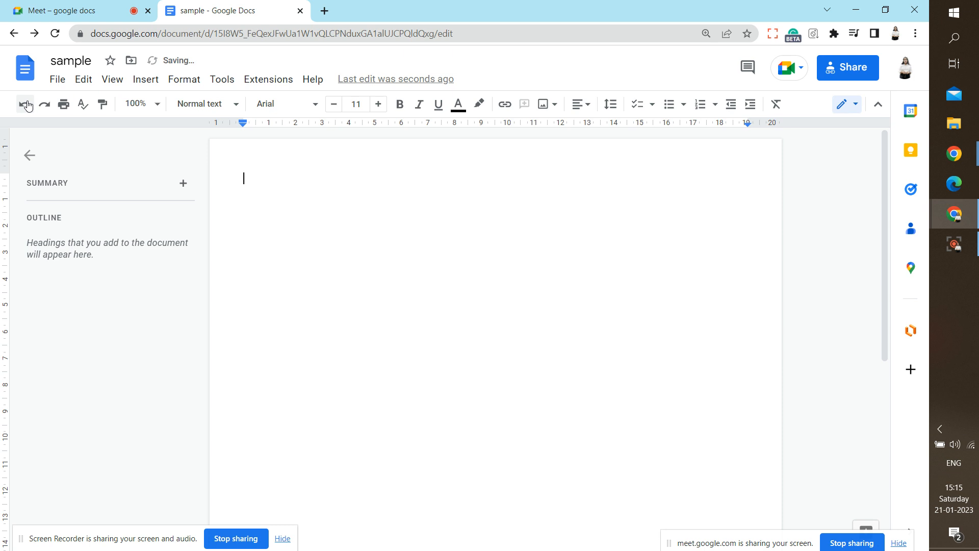
Review the file formats offered for downloading the document
left_click(57, 79)
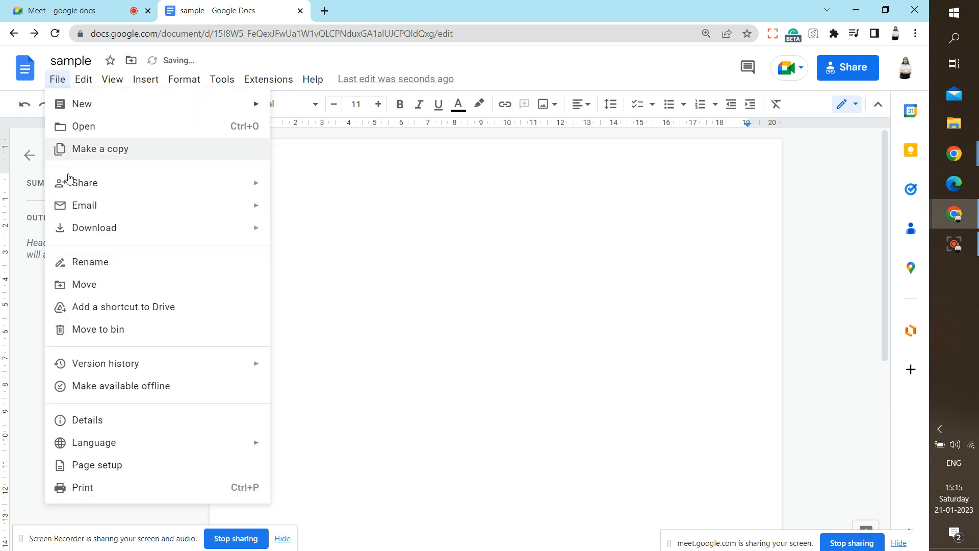
mouse_move(65, 230)
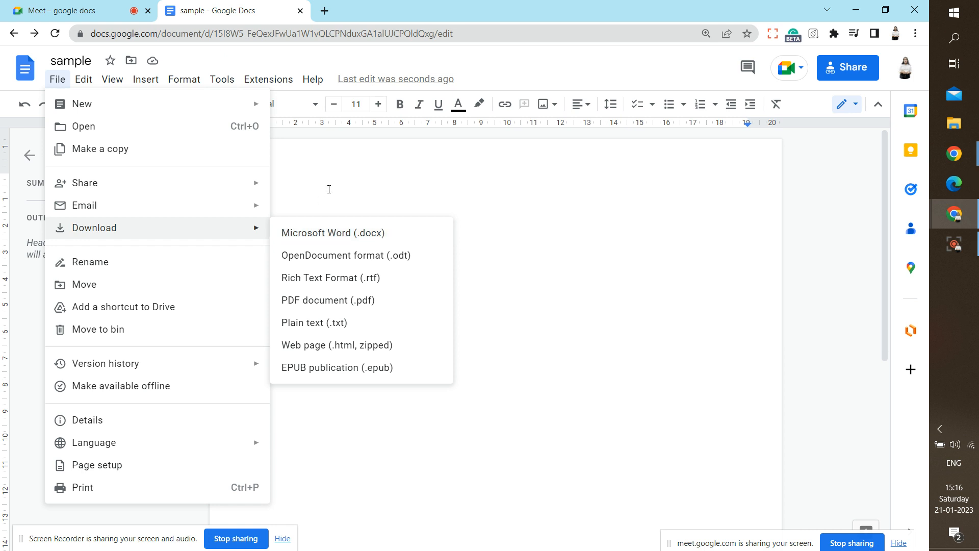
left_click(340, 171)
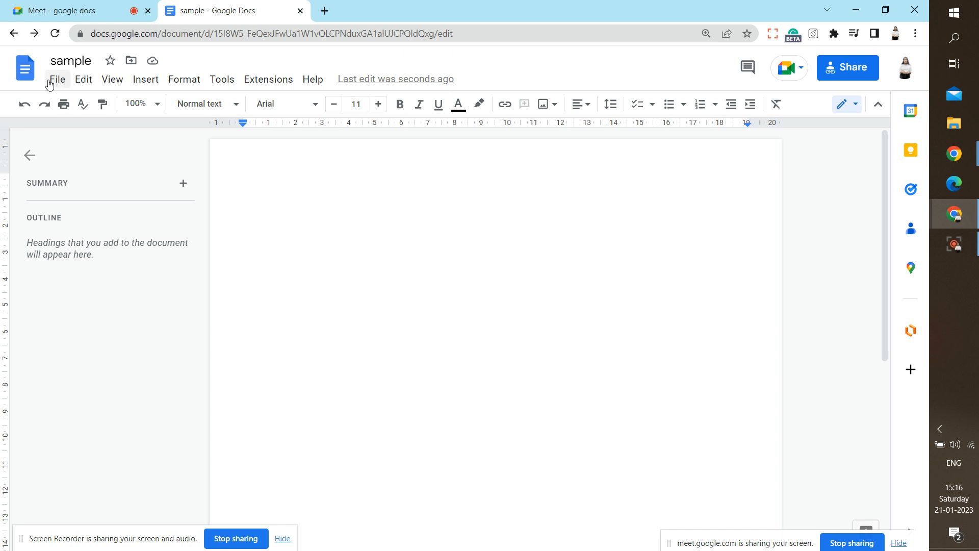
Try to download the document as a PDF document (.pdf), and cancel before saving the file
left_click(49, 83)
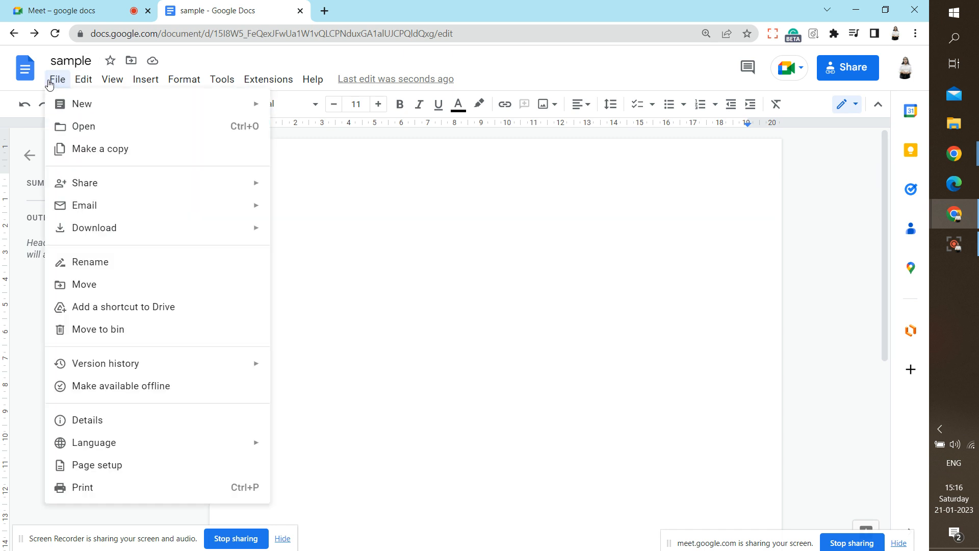
mouse_move(237, 238)
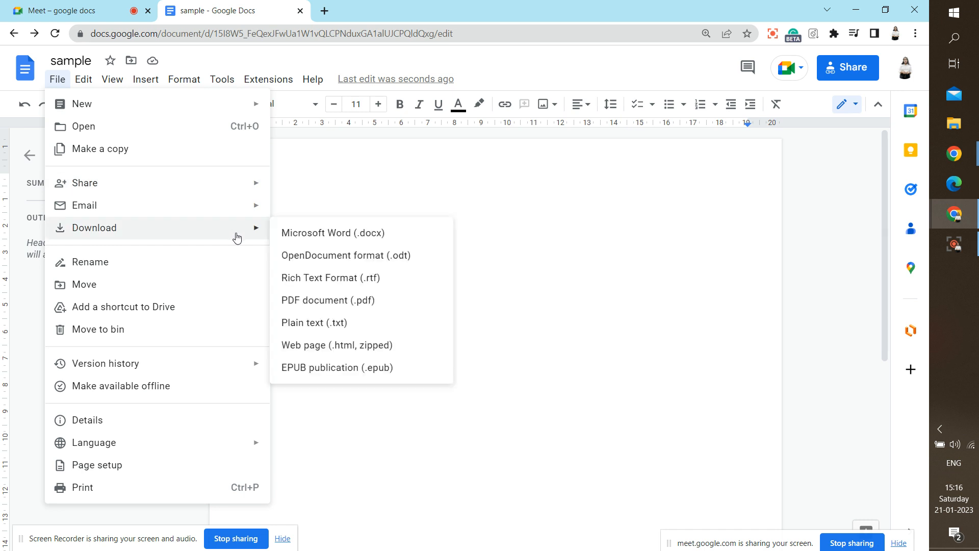
left_click(351, 300)
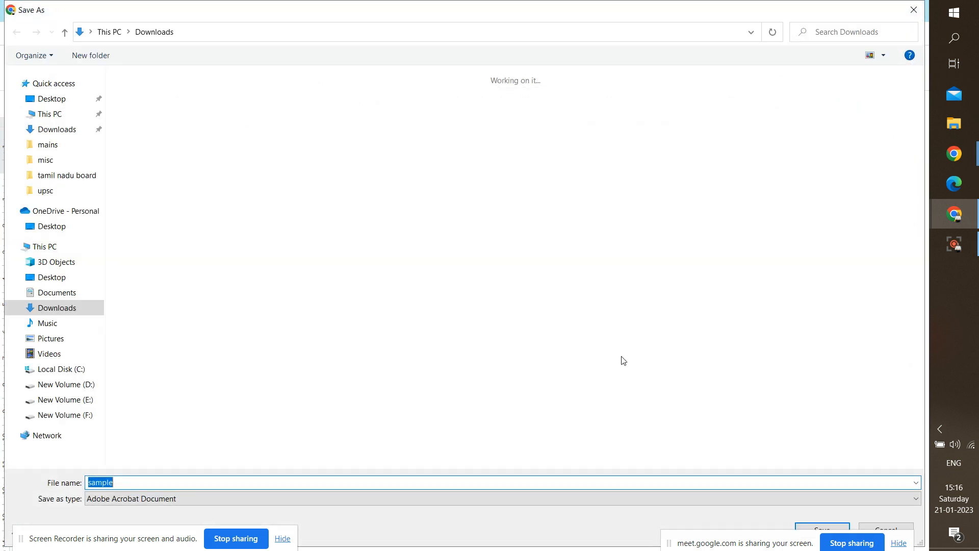
left_click(881, 525)
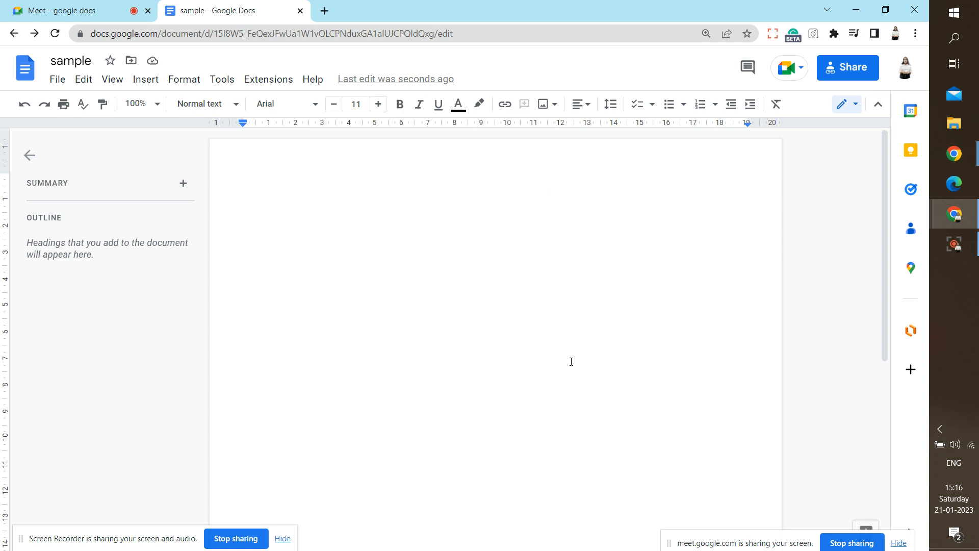
Search the web for "convert pdf to word" in a new browser tab, look through the converter sites, and return to the document
left_click(326, 18)
type("con")
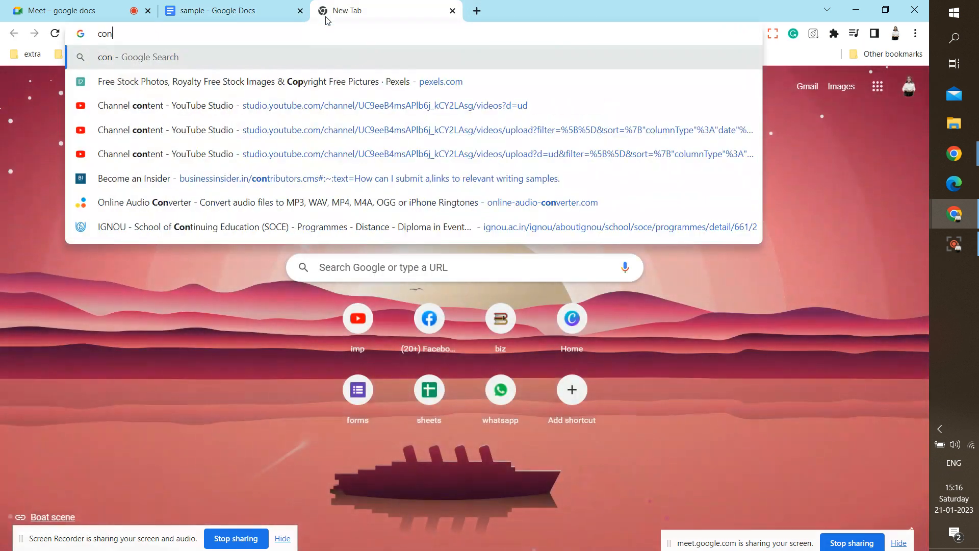
type("vert ")
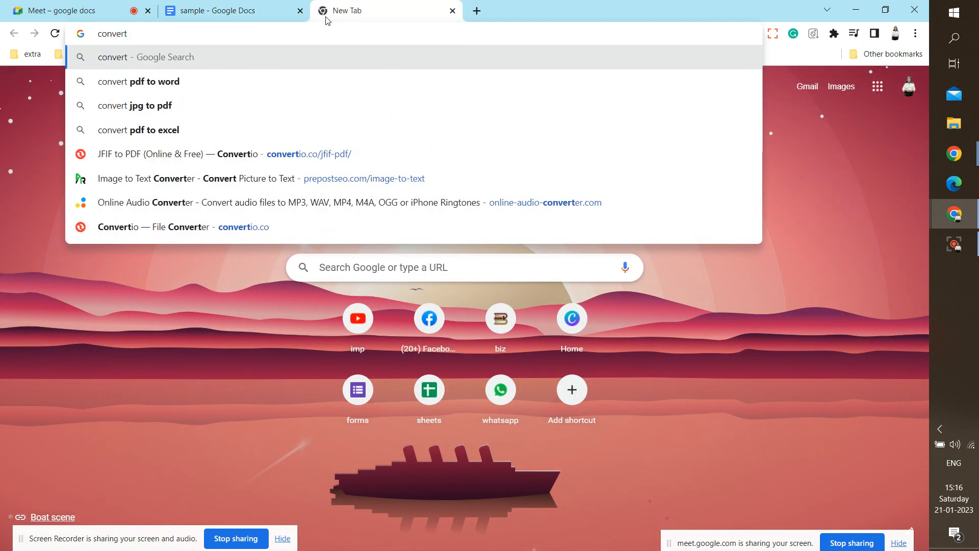
type("pdf")
key("Return")
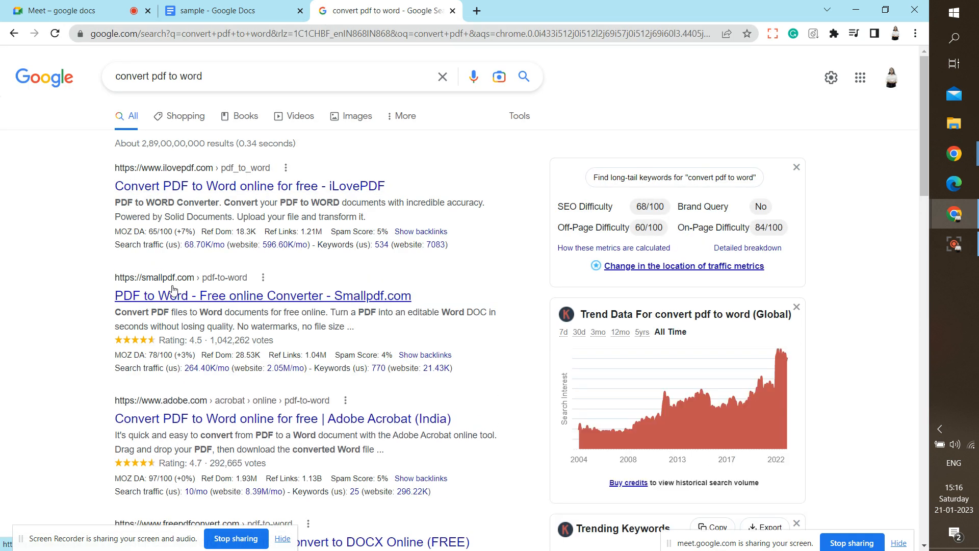
scroll(56, 313, "down", 2)
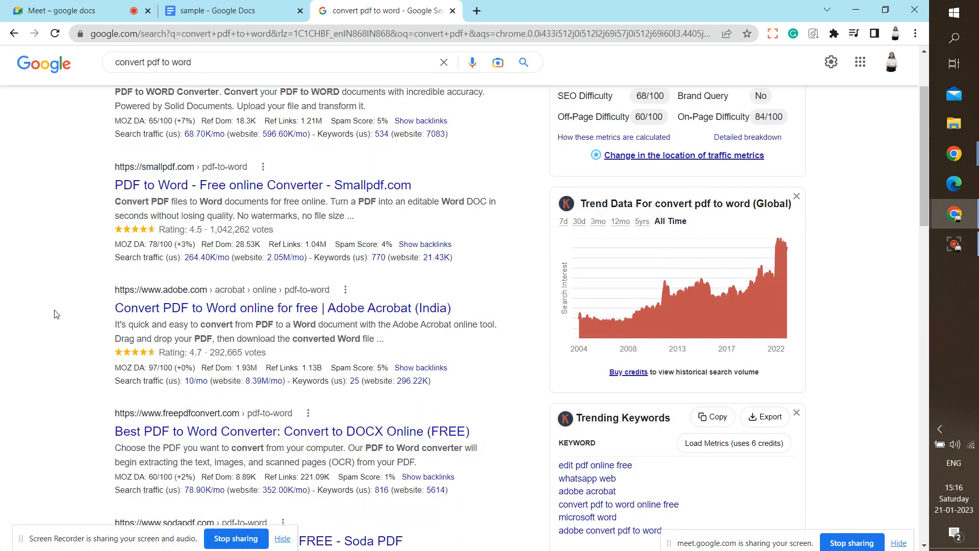
scroll(56, 313, "down", 3)
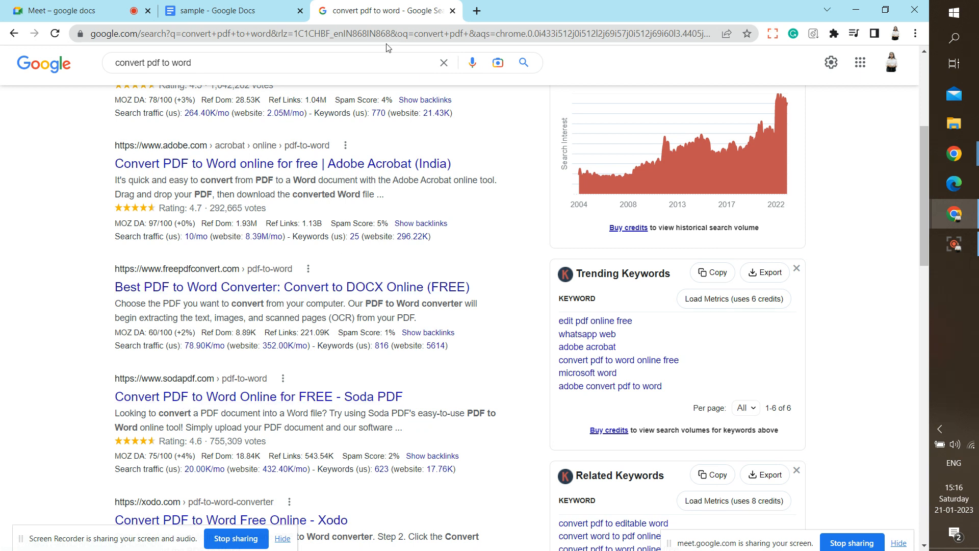
left_click(453, 10)
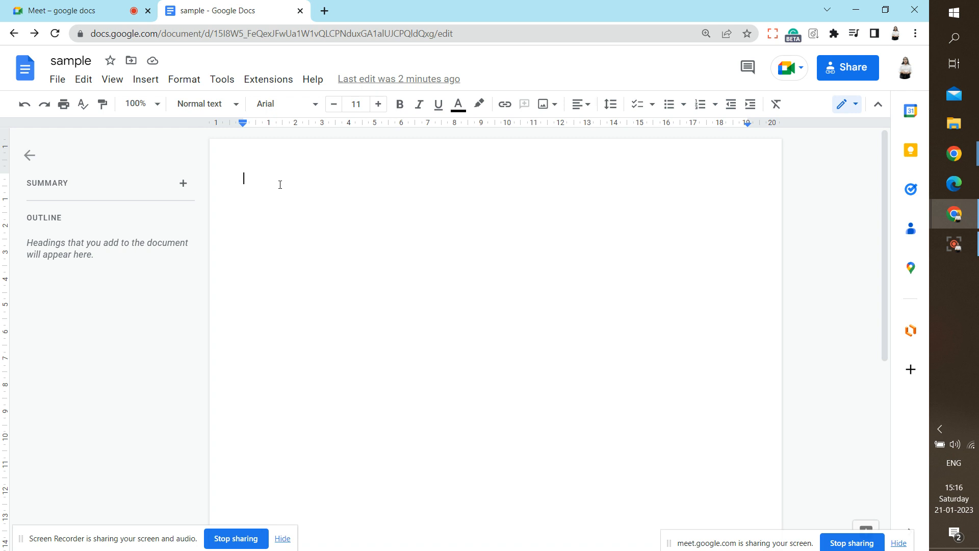
Open the document's title for renaming
left_click(58, 82)
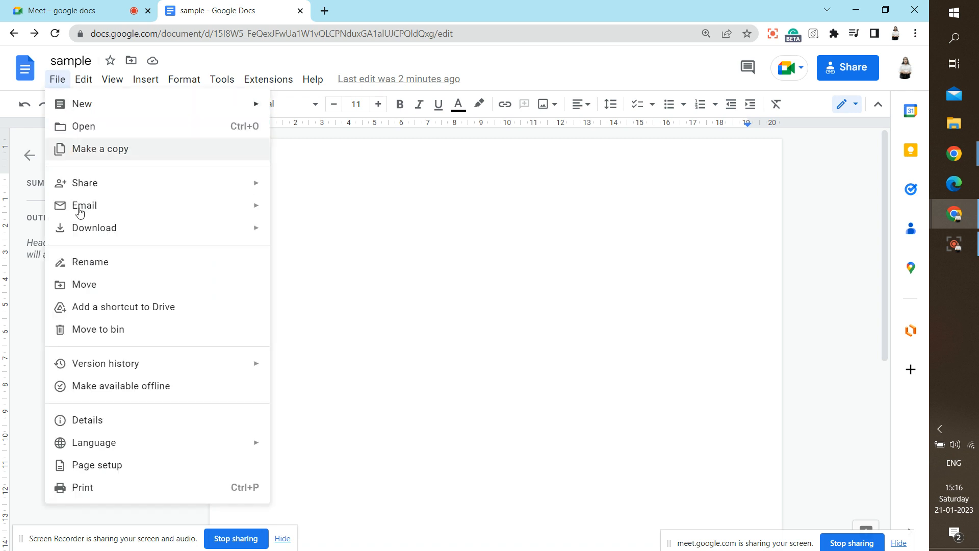
left_click(123, 271)
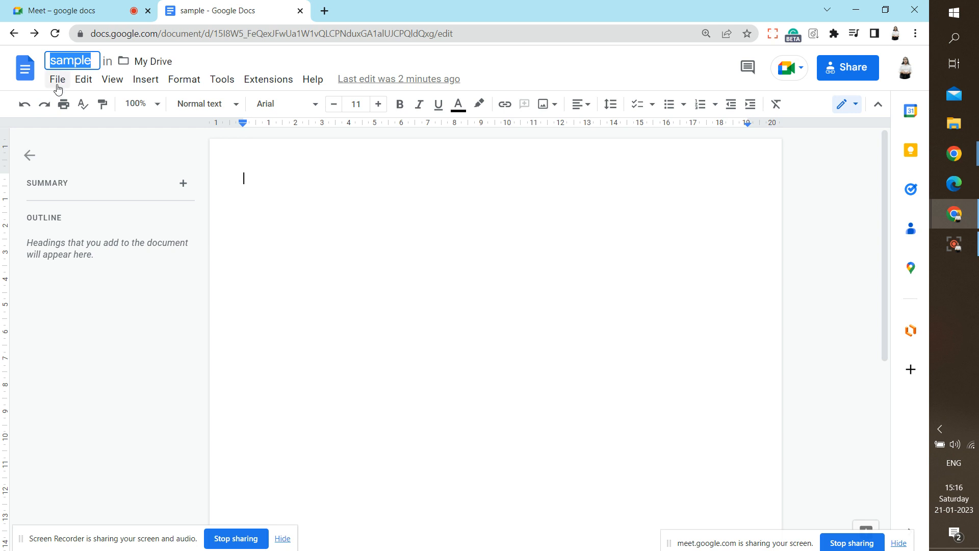
left_click(57, 82)
left_click(102, 271)
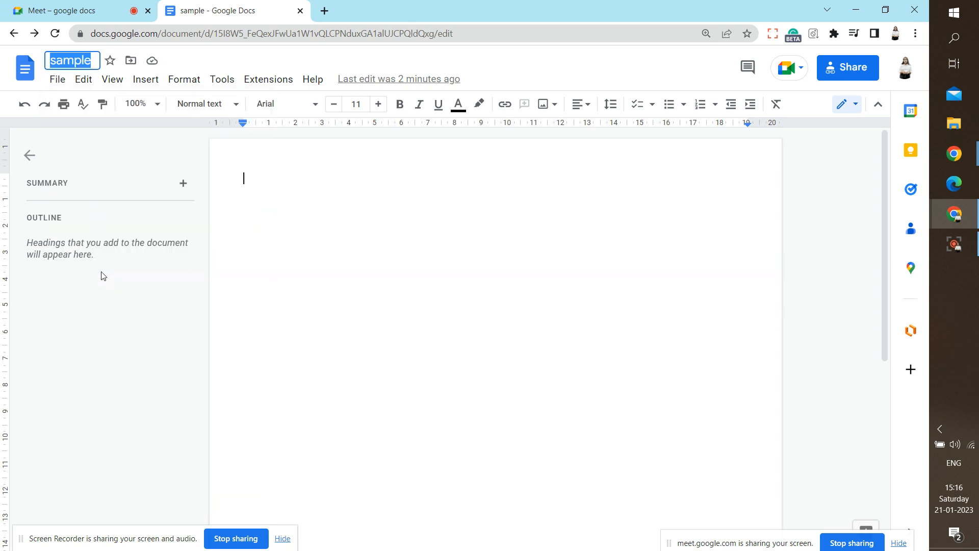
Review the file commands for the document, including the version history options
left_click(58, 79)
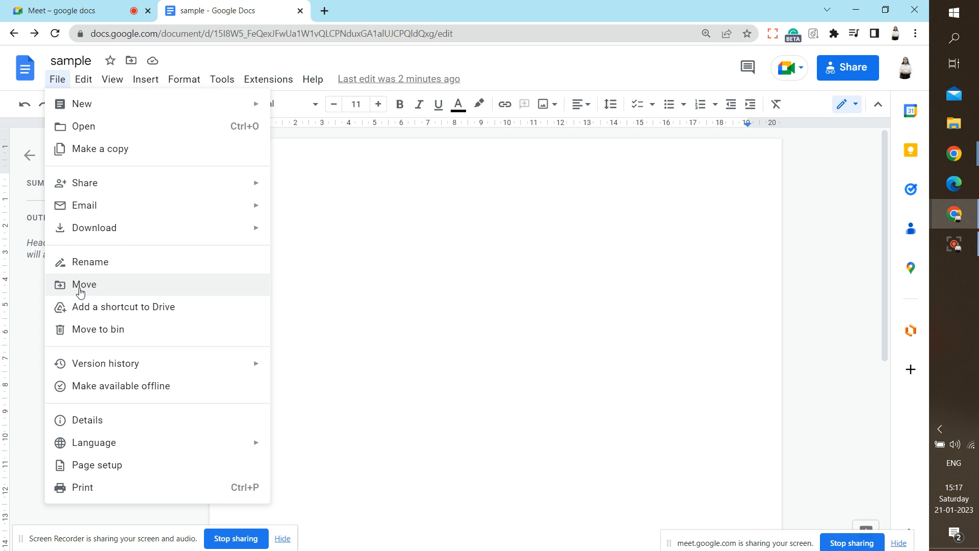
mouse_move(118, 367)
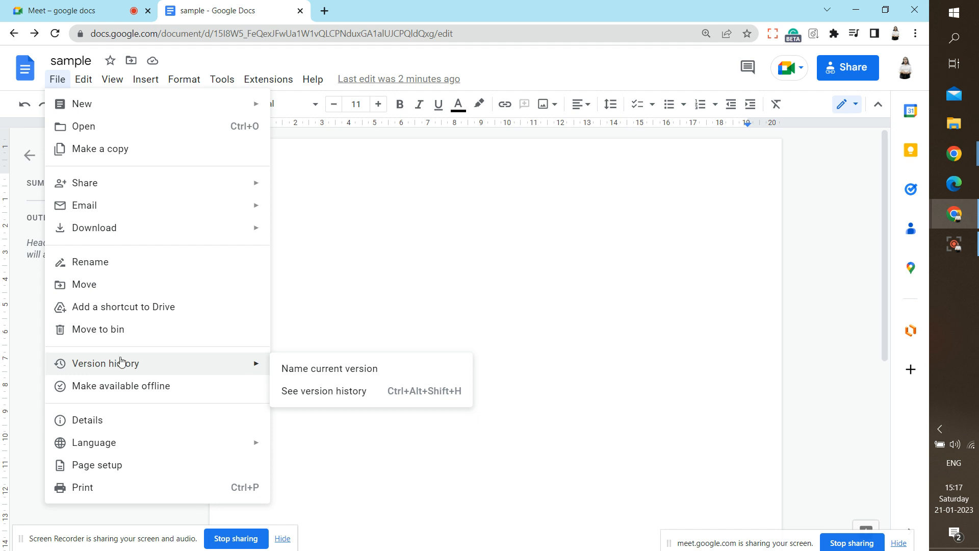
left_click(409, 271)
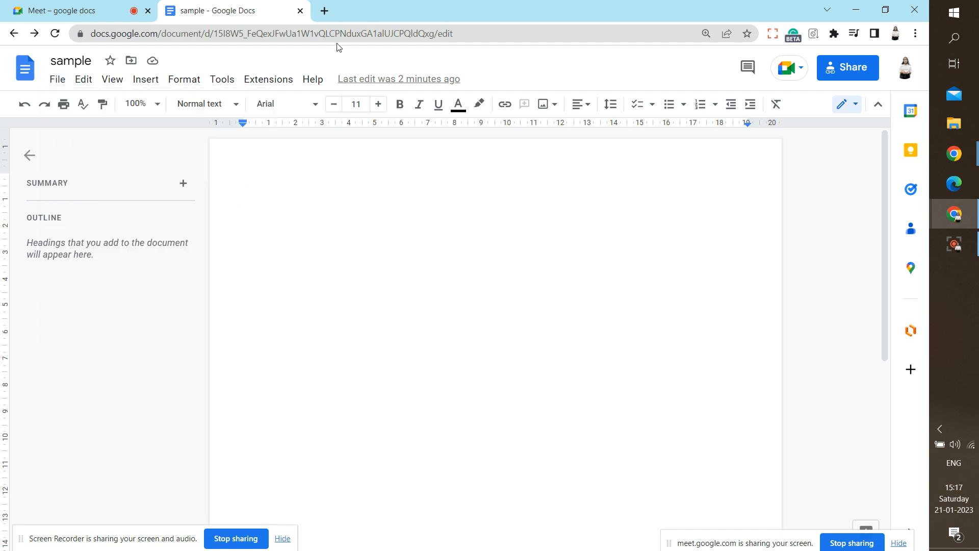
Search the web for "marketing automation" in a new browser tab and open HubSpot's "What is Marketing Automation?" page
left_click(328, 11)
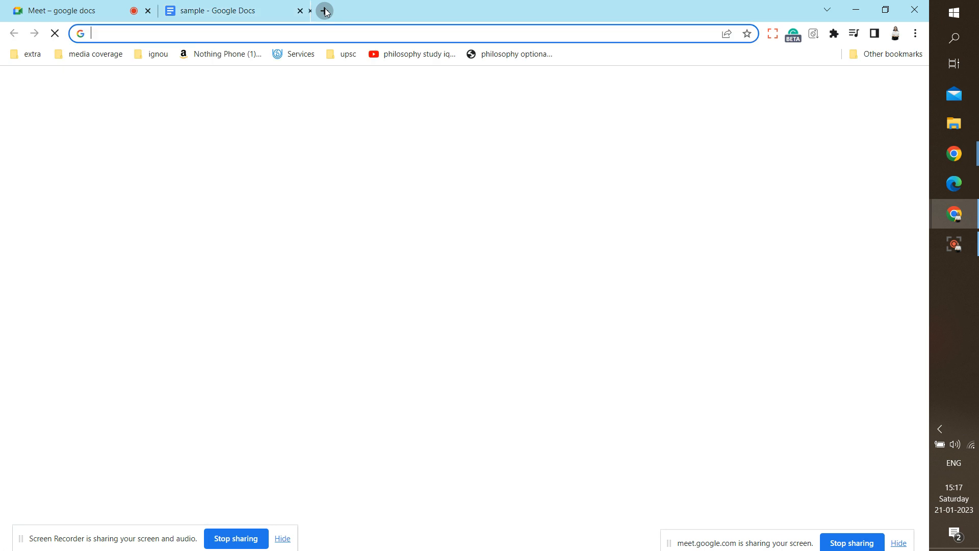
type("marketeing")
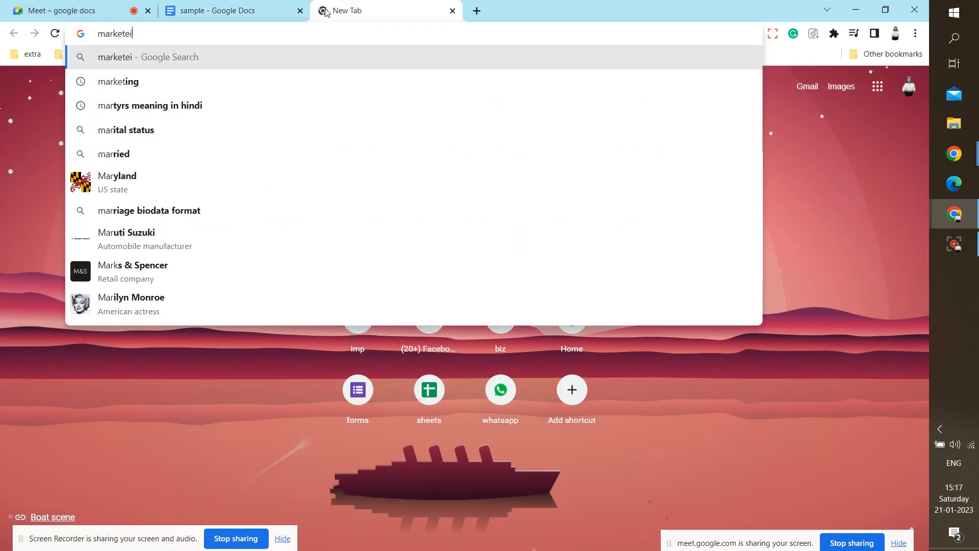
key("Down")
key("Down")
key("Return")
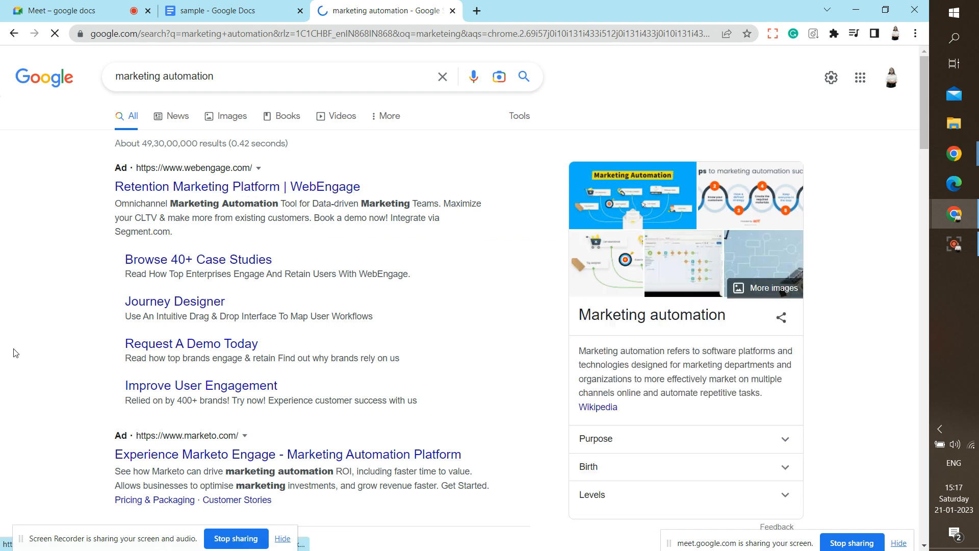
scroll(15, 353, "down", 1)
scroll(15, 352, "down", 8)
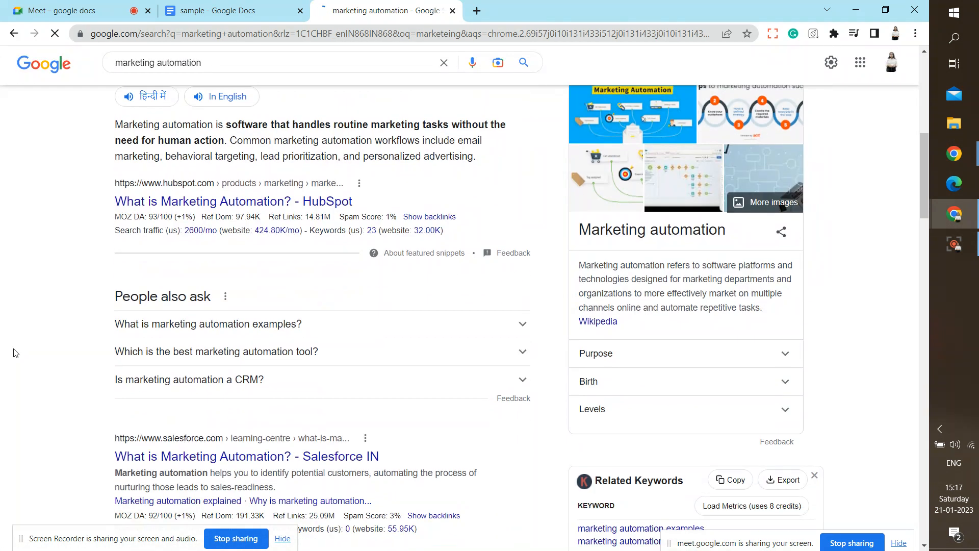
left_click(202, 204)
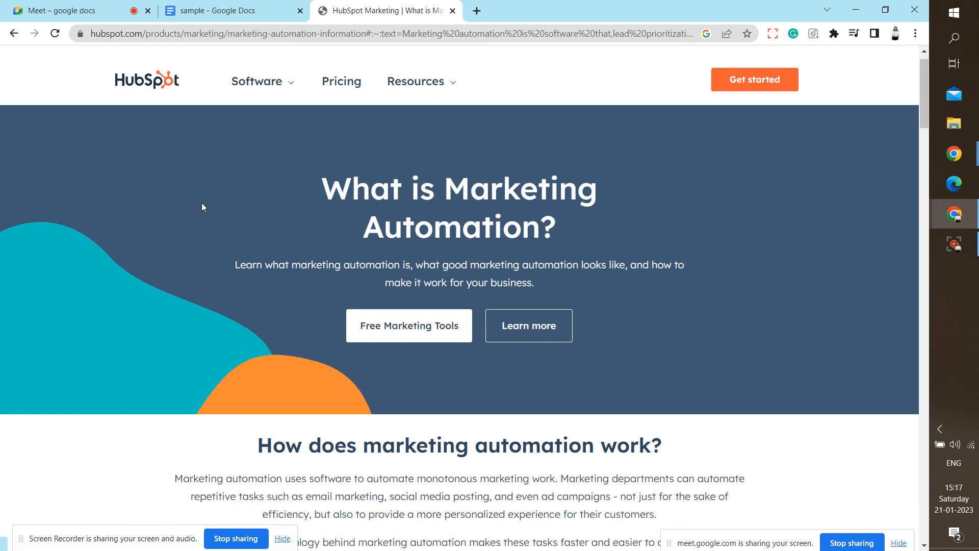
Copy the section "What can marketing automation do for your business?" with its paragraphs from the HubSpot page into the sample document
scroll(203, 203, "down", 4)
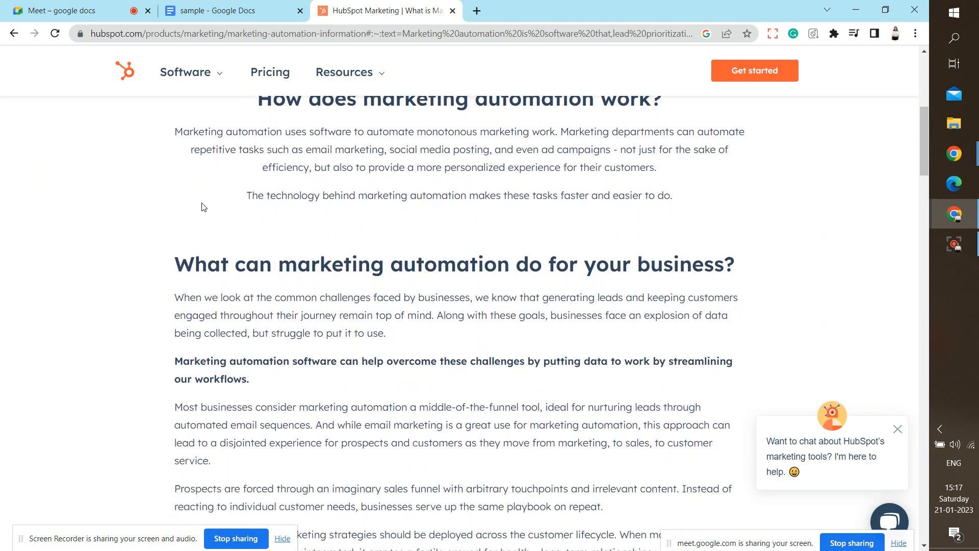
left_click_drag(171, 216, 652, 519)
key("ctrl+c")
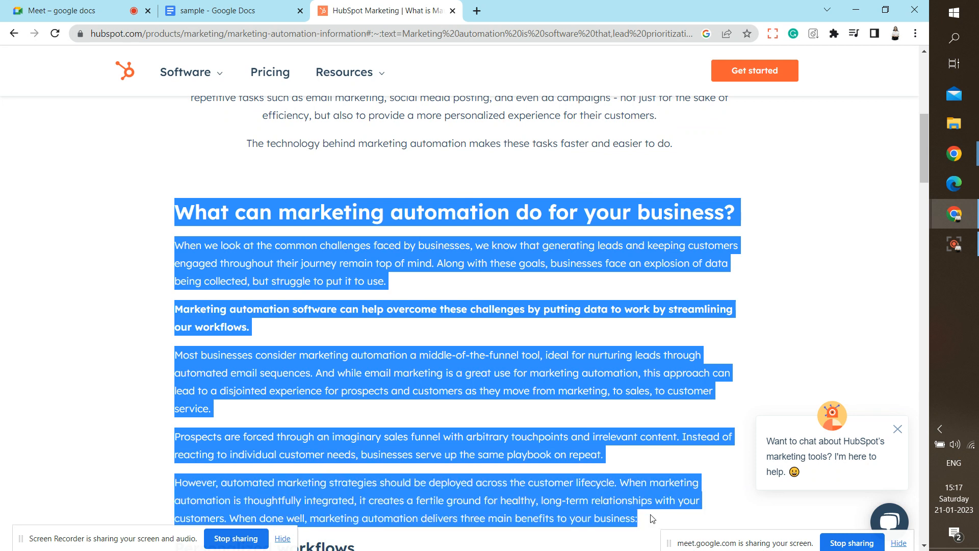
left_click(214, 10)
key("ctrl+v")
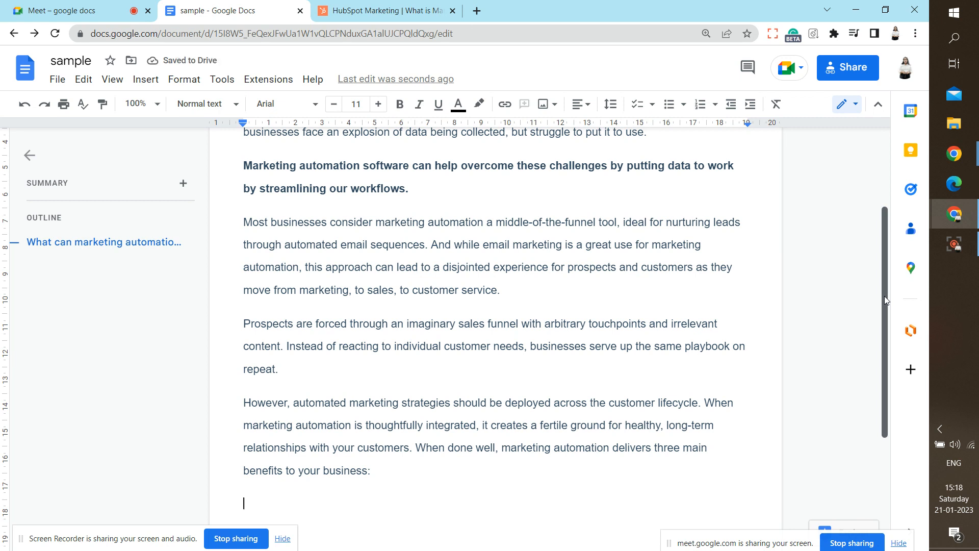
Apply the Title style to the heading "What can marketing automation do for your business?"
scroll(884, 296, "up", 3)
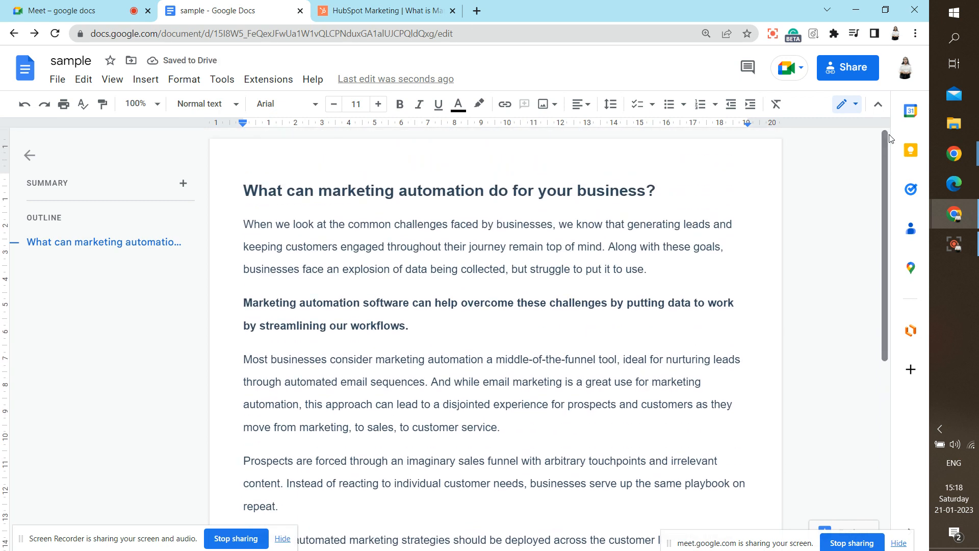
triple_click(354, 204)
left_click(207, 104)
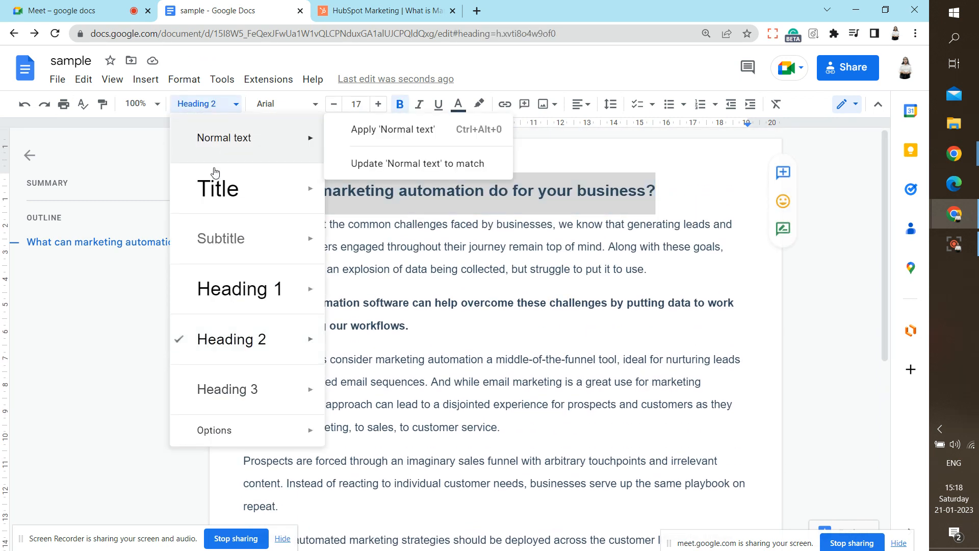
mouse_move(215, 188)
left_click(376, 177)
Try the Subtitle style on the first body paragraph, and set that paragraph to Normal text instead
triple_click(347, 301)
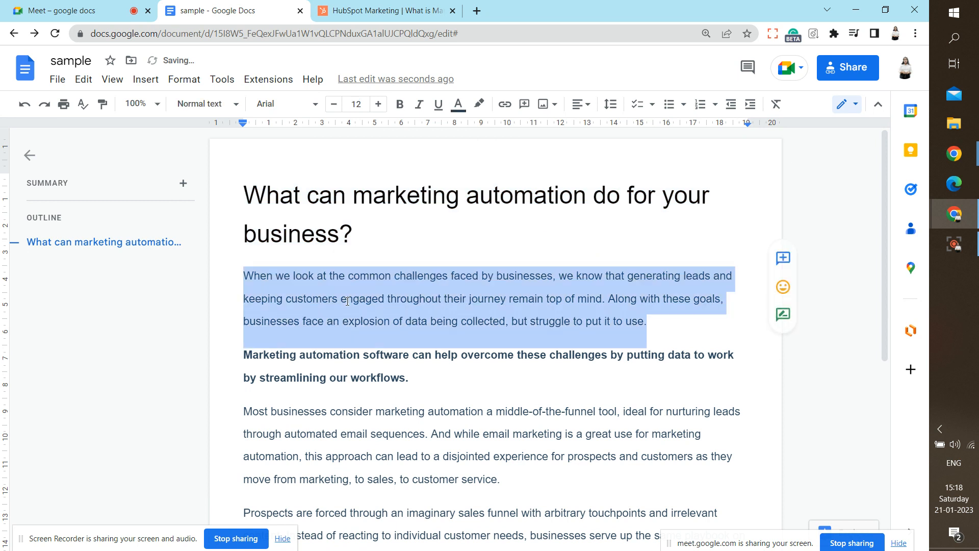
left_click(207, 104)
mouse_move(230, 250)
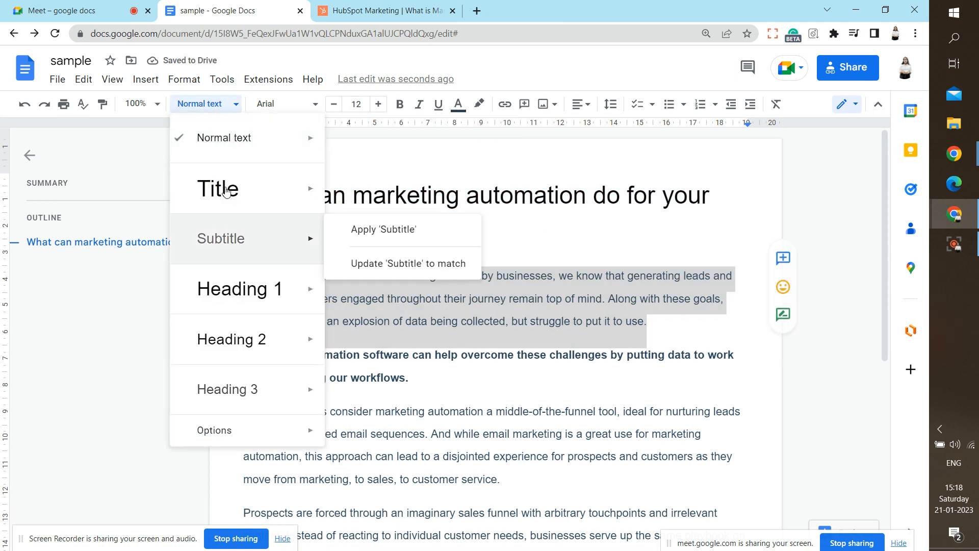
left_click(260, 236)
left_click(217, 104)
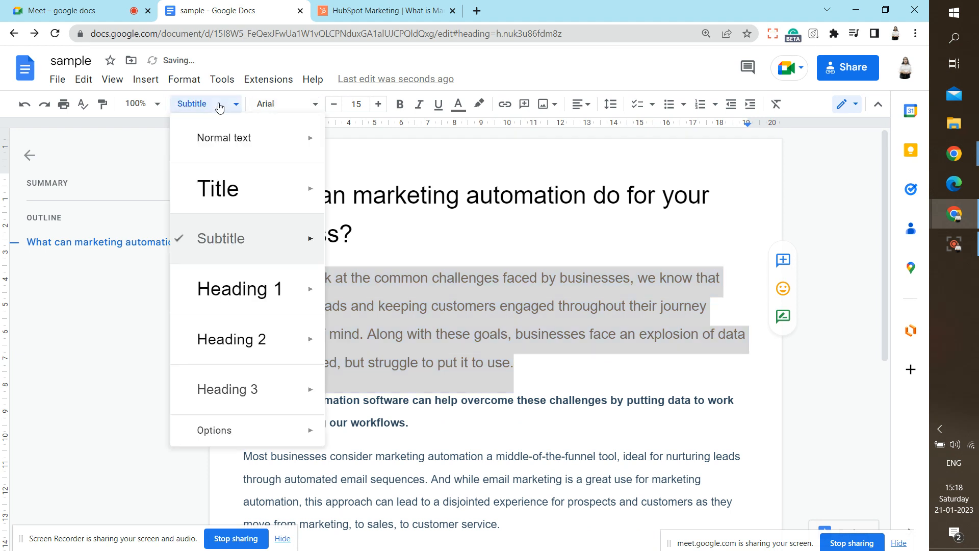
left_click(212, 155)
Apply the Heading 3 style to the bold paragraph beginning "Marketing automation software can help"
triple_click(289, 373)
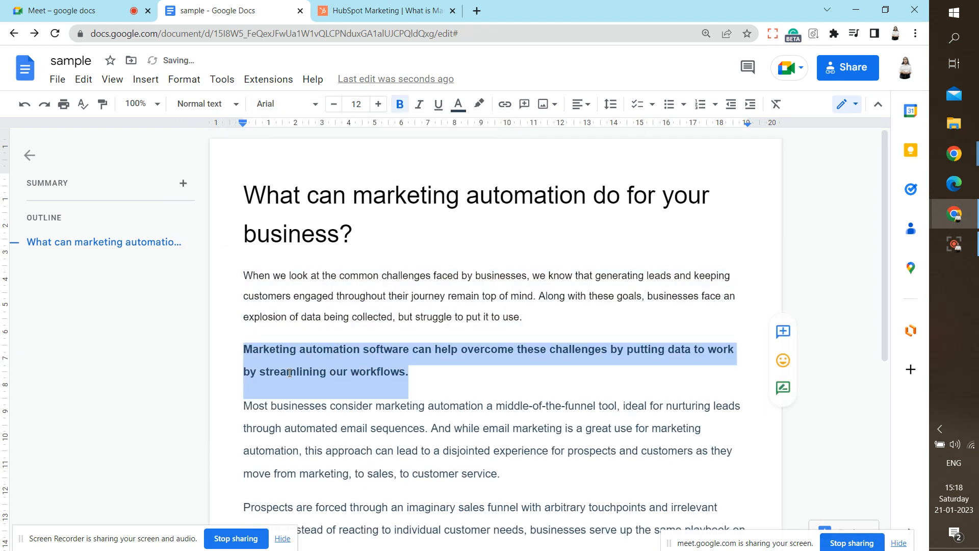
left_click(200, 105)
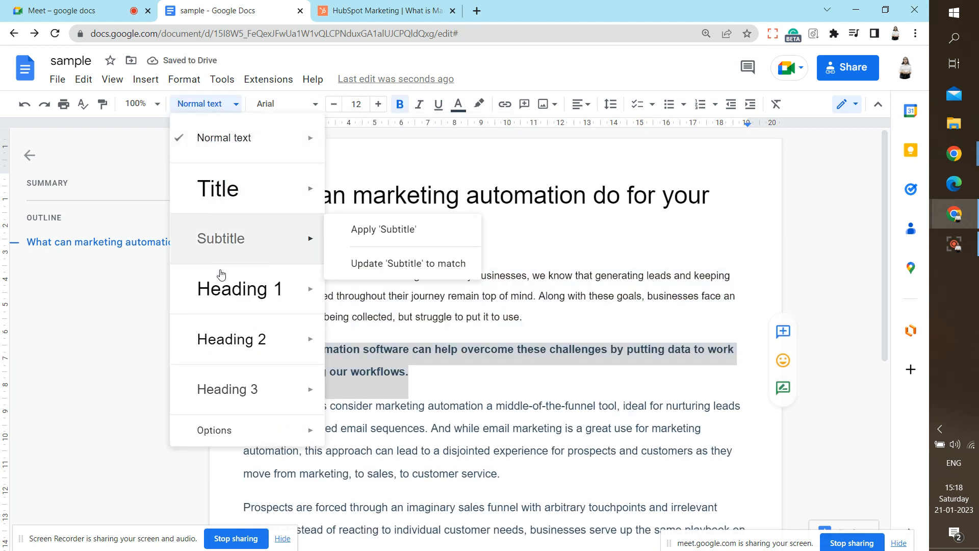
left_click(251, 398)
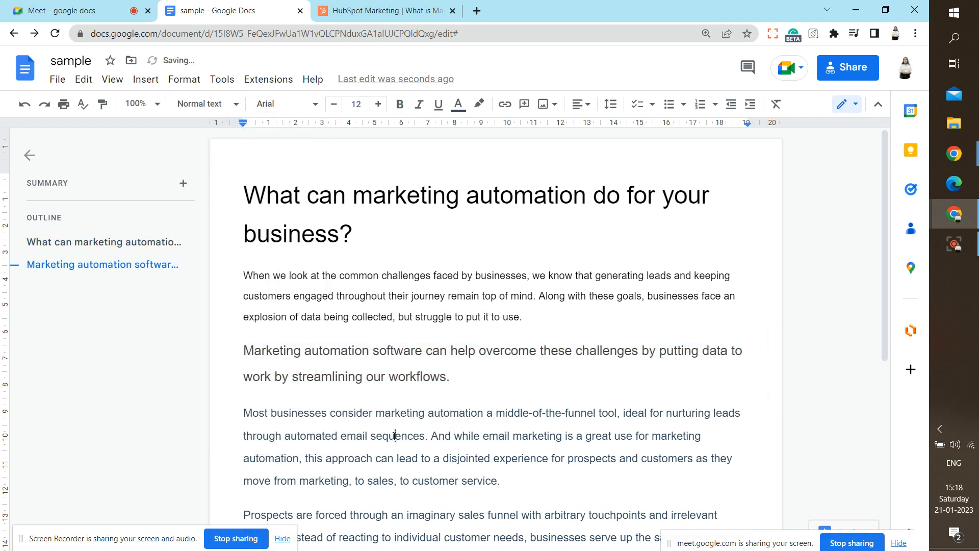
Look through the rest of the document, and reopen it from the recent documents on the Docs home page
key("Down")
key("Down")
key("Down")
key("Down")
key("Down")
key("Down")
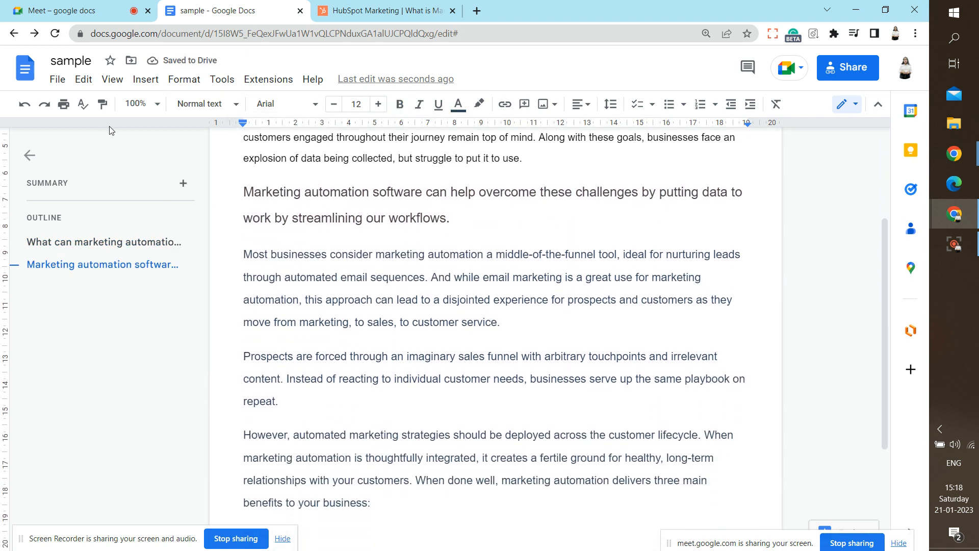
left_click(25, 70)
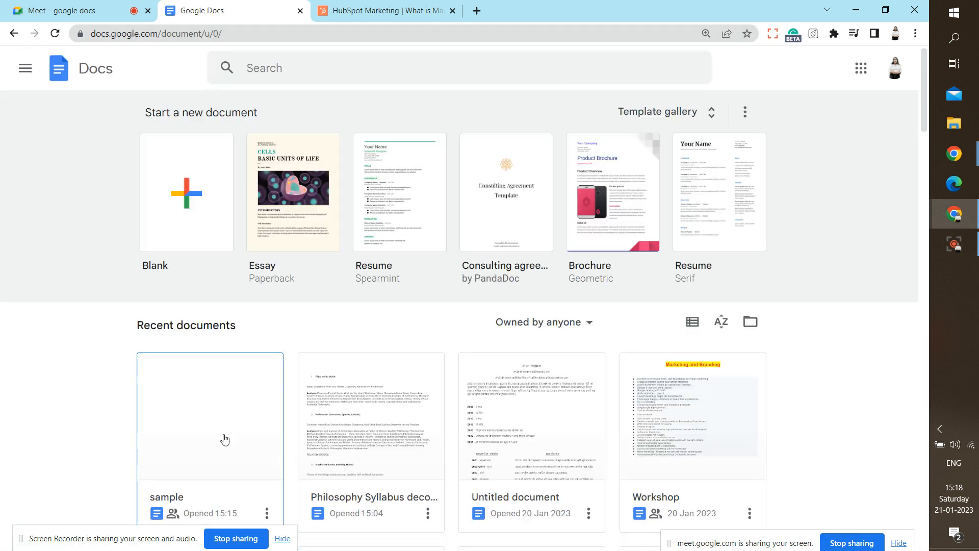
left_click(225, 439)
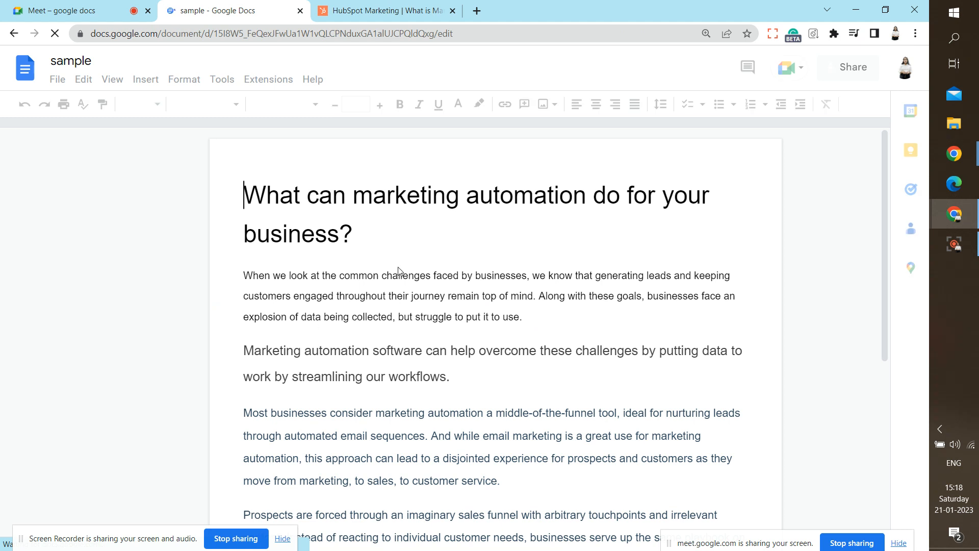
Apply the Title style to the paragraph beginning "When we look at the common challenges"
triple_click(399, 289)
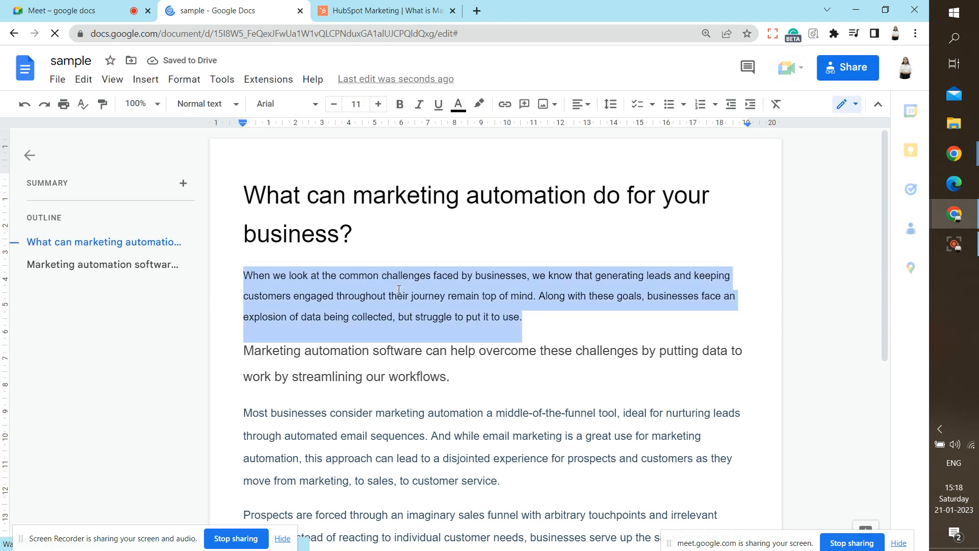
left_click(202, 105)
left_click(219, 190)
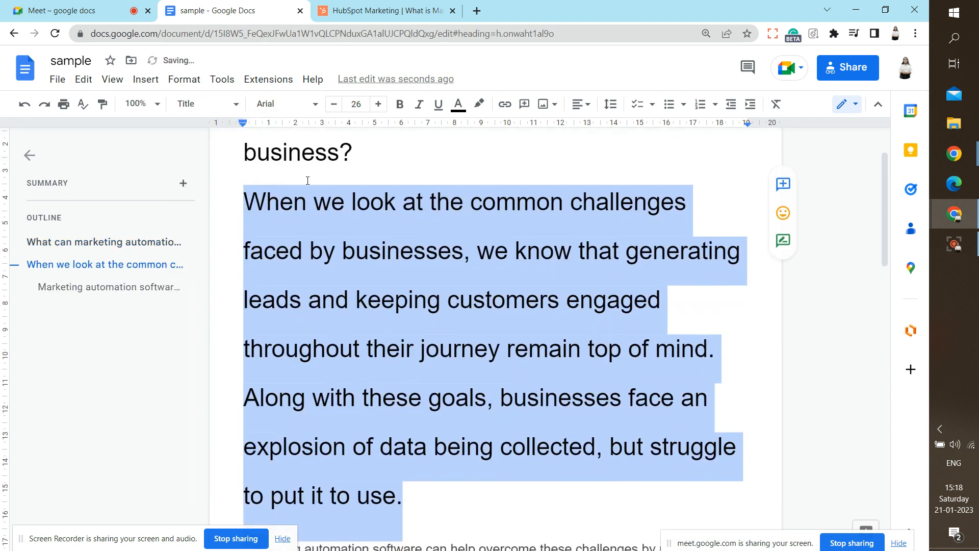
Set the heading "What can marketing automation do for your business?" to Normal text in the Lobster font
left_click(221, 104)
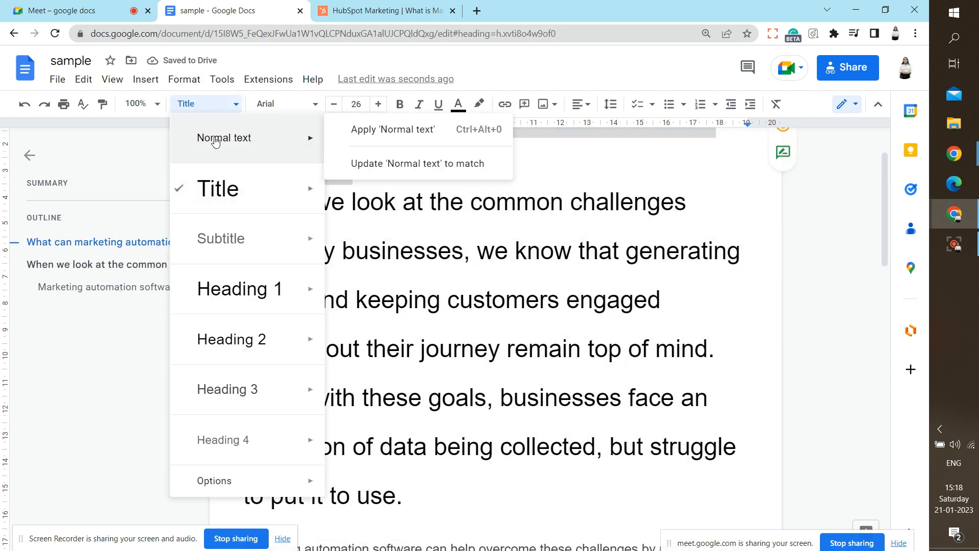
left_click(225, 136)
left_click(286, 105)
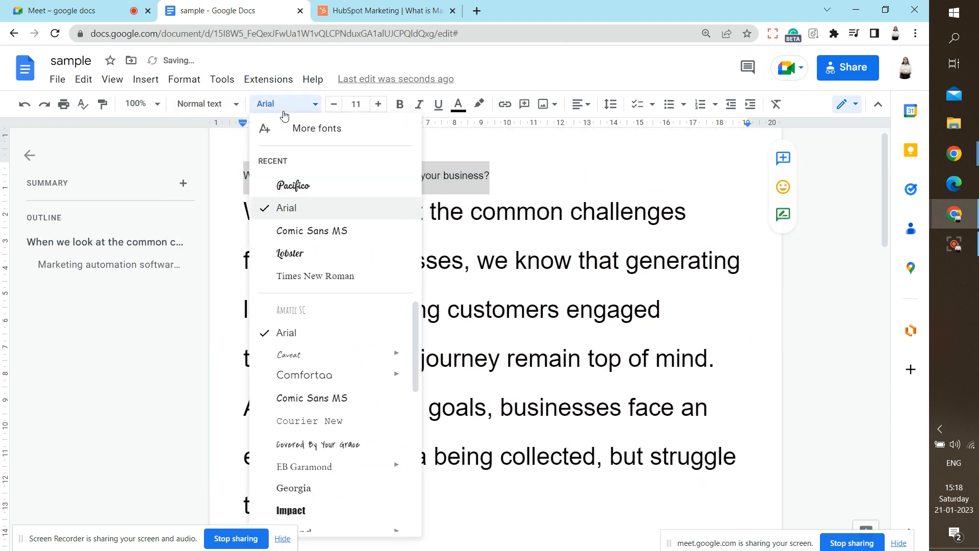
left_click(286, 254)
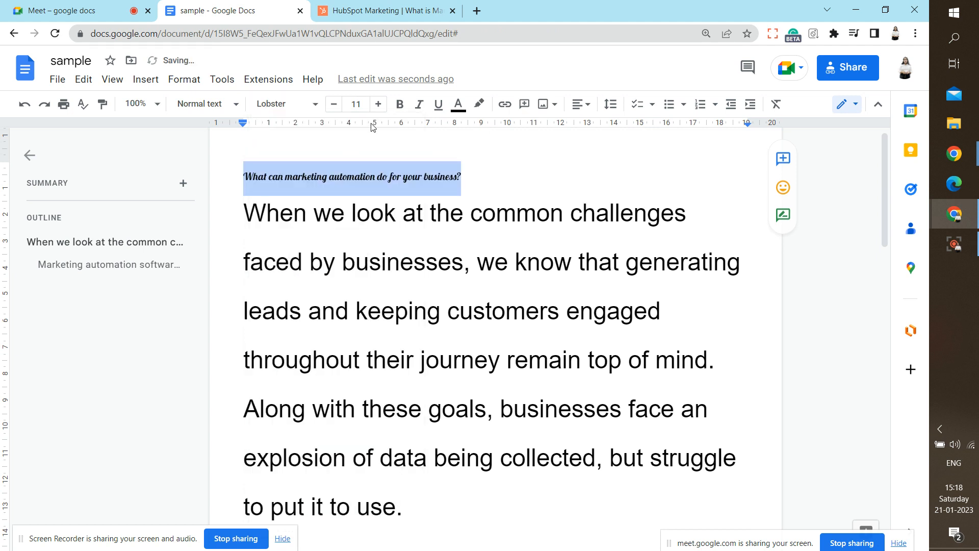
Increase the font size of the Lobster heading to 23
left_click(378, 104)
left_click(378, 104)
left_click(378, 104)
left_click(378, 104)
left_click(378, 104)
left_click(378, 104)
left_click(378, 104)
left_click(378, 104)
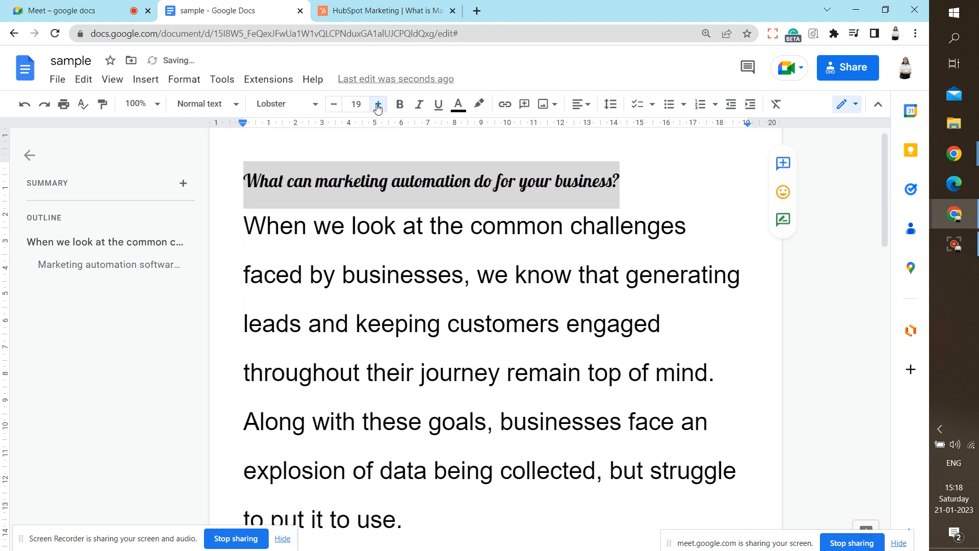
left_click(378, 104)
left_click(378, 105)
left_click(378, 104)
left_click(378, 104)
Make the Lobster heading italic, bold and underlined
left_click(419, 105)
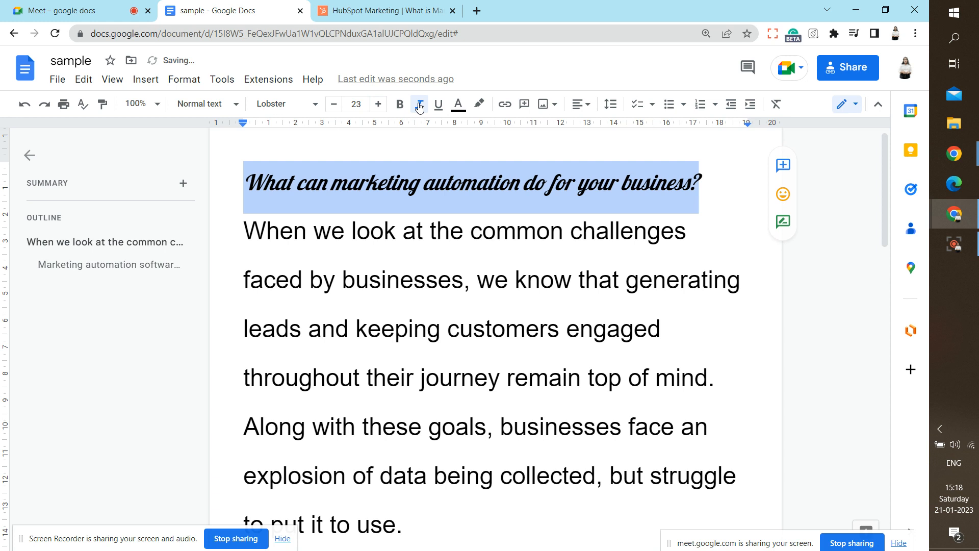
left_click(400, 104)
left_click(438, 104)
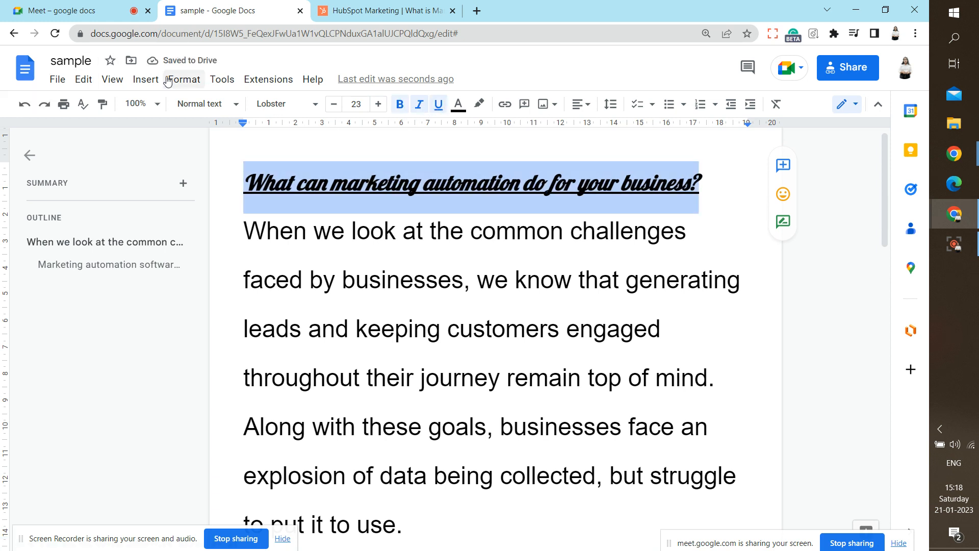
Go back to the Docs home page to view the recent documents, and reopen the sample document
left_click(28, 69)
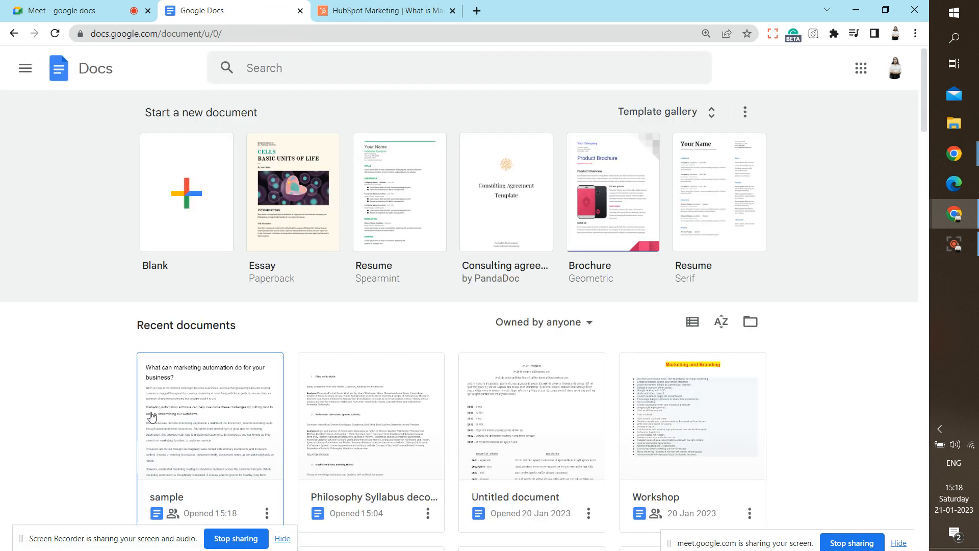
left_click(153, 415)
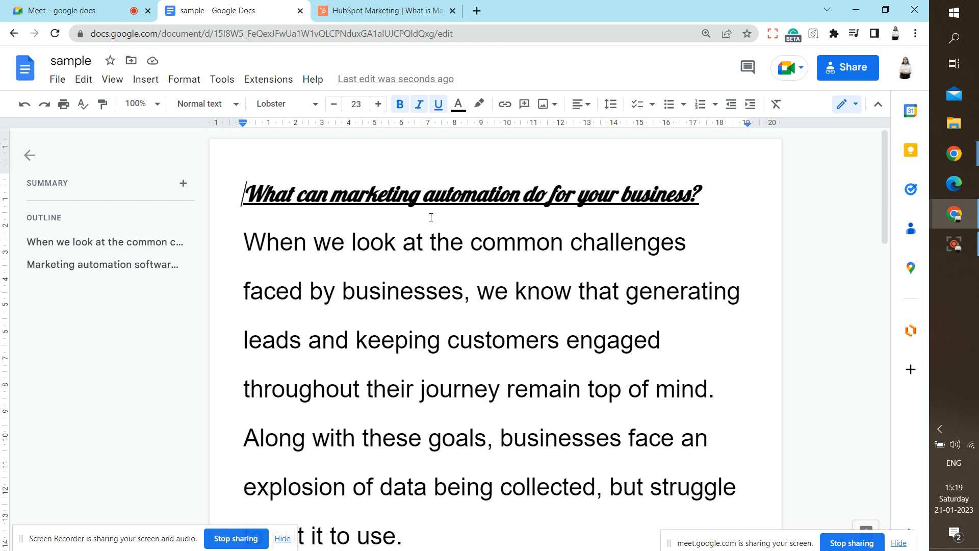
Name the current version of the sample document 1236
left_click(57, 79)
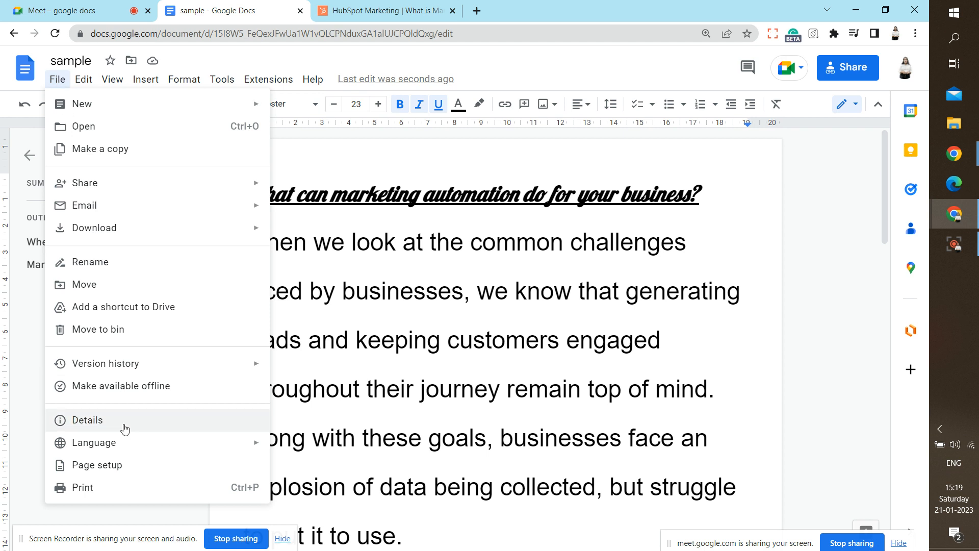
mouse_move(109, 368)
left_click(285, 368)
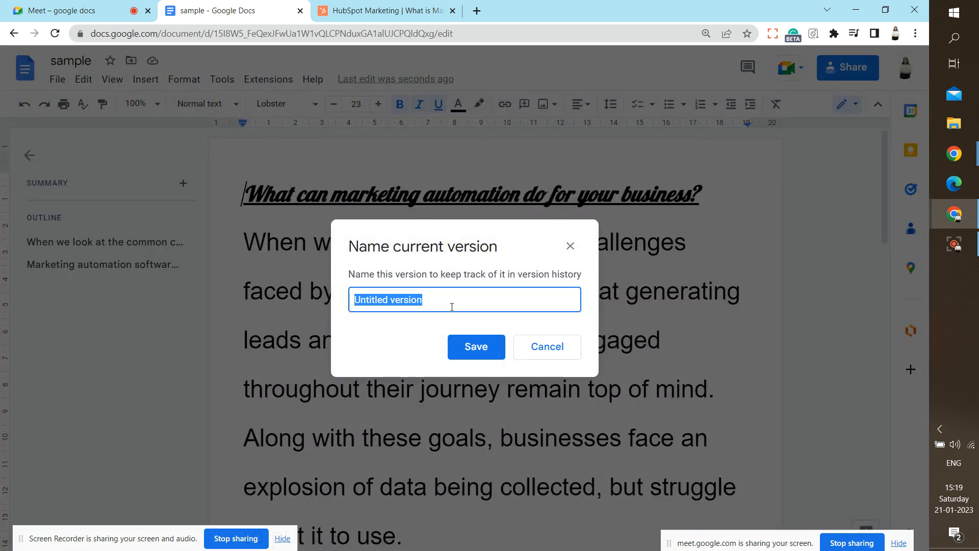
type("1236")
key("Return")
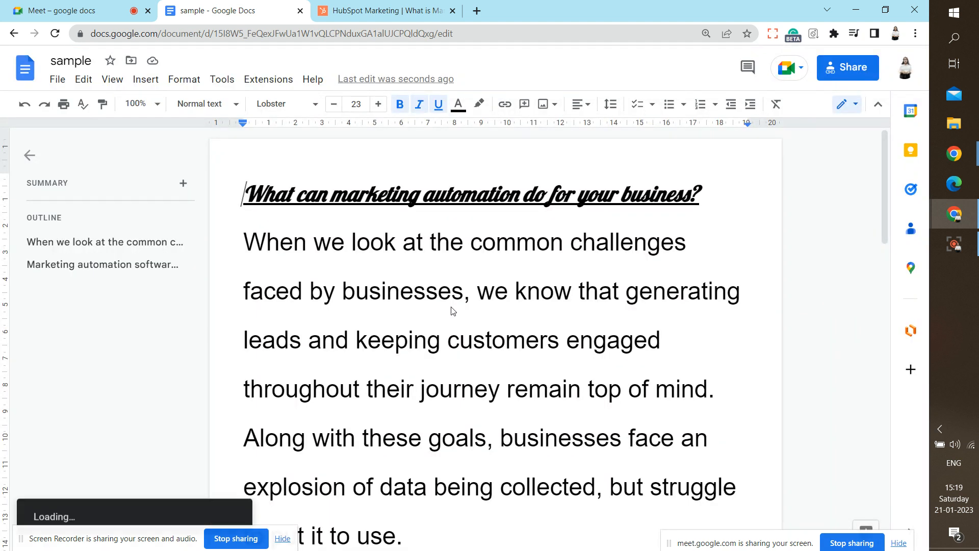
View the version history and compare the 21 January, 15:10 version with version 1236
left_click(57, 79)
mouse_move(132, 363)
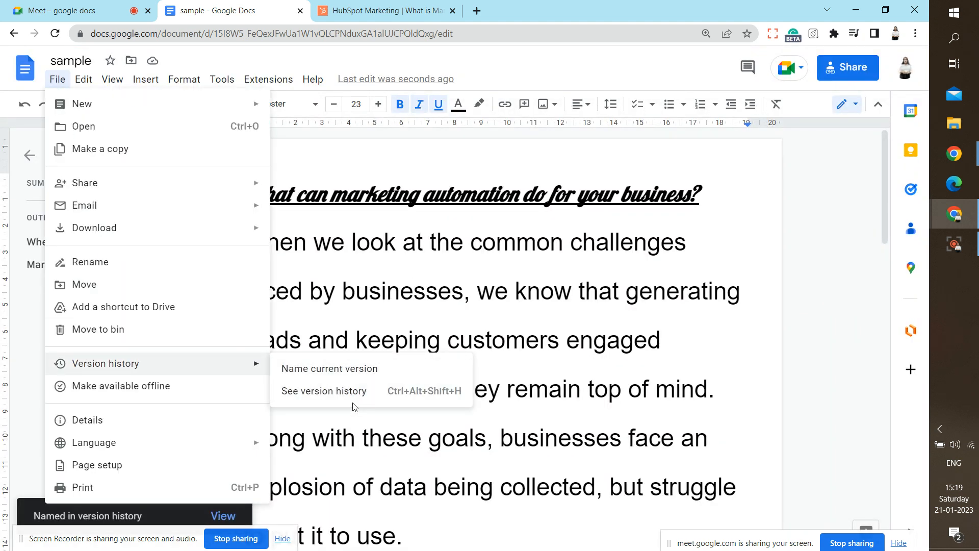
left_click(324, 400)
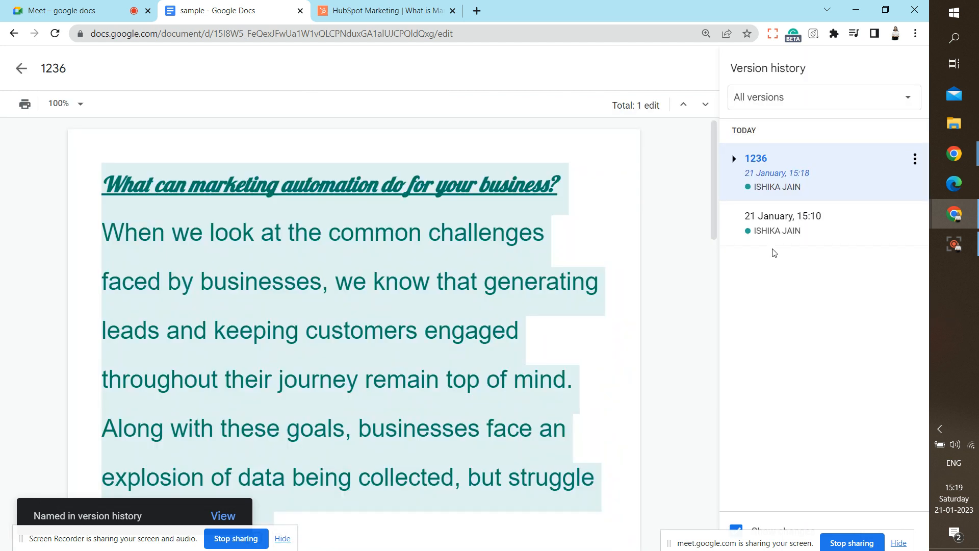
left_click(791, 221)
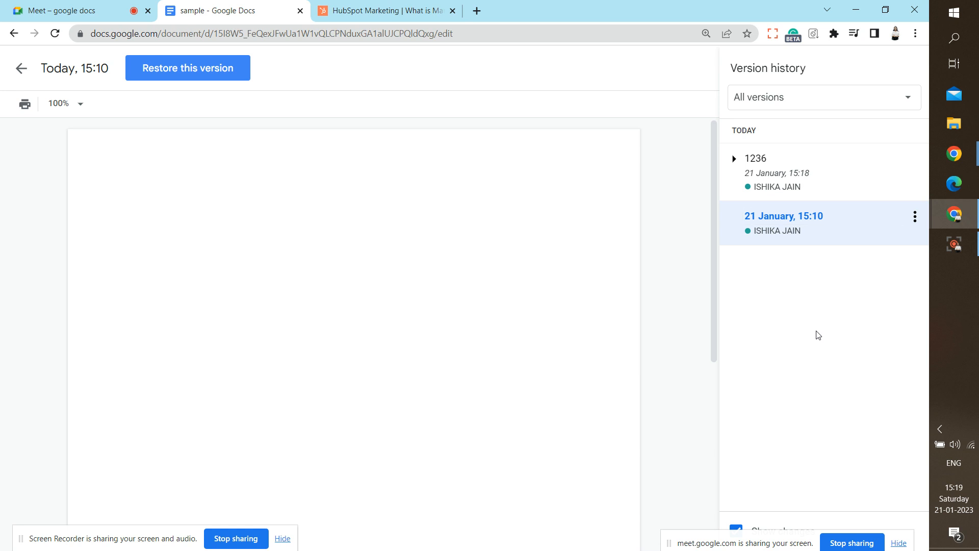
left_click(791, 159)
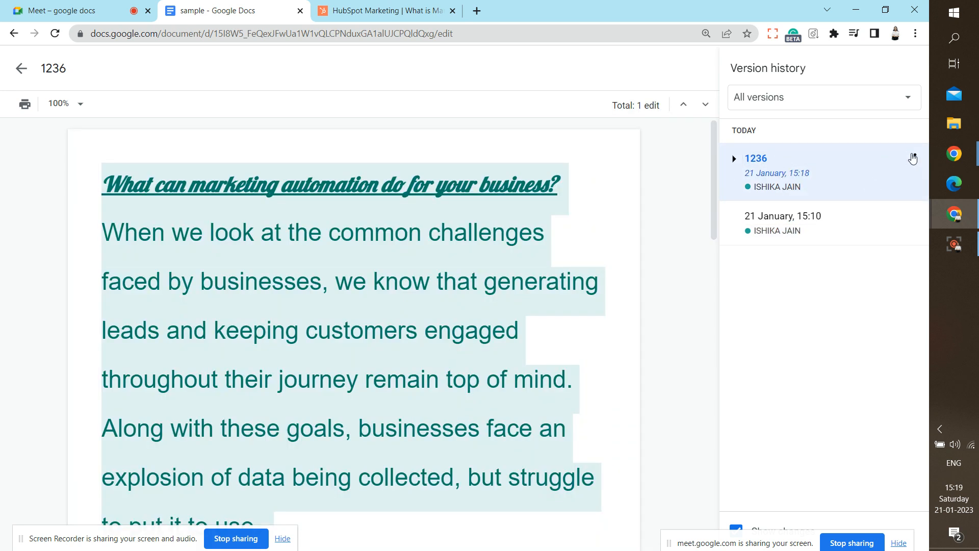
Examine the options for version 1236 and the version filter, revisit the 15:10 version, and return to the document
left_click(913, 158)
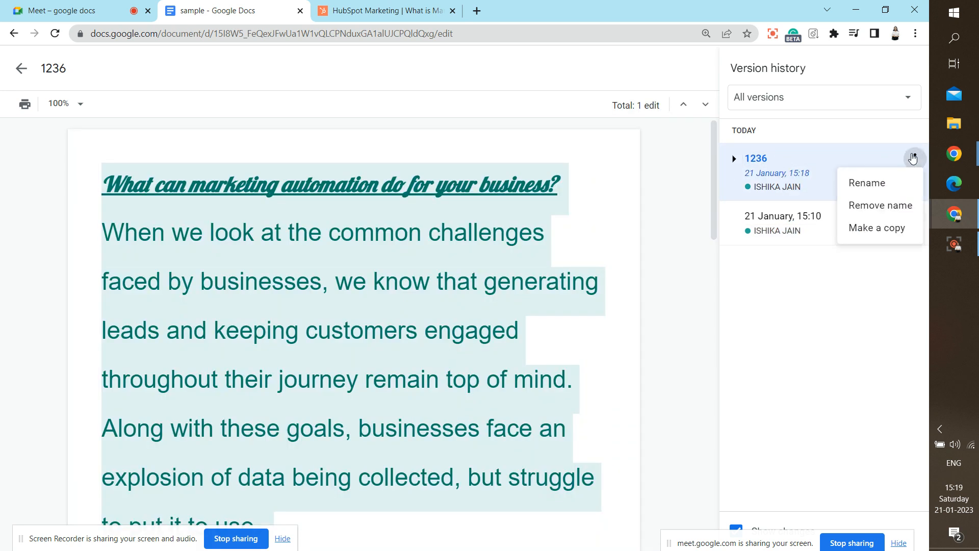
left_click(831, 287)
left_click(769, 97)
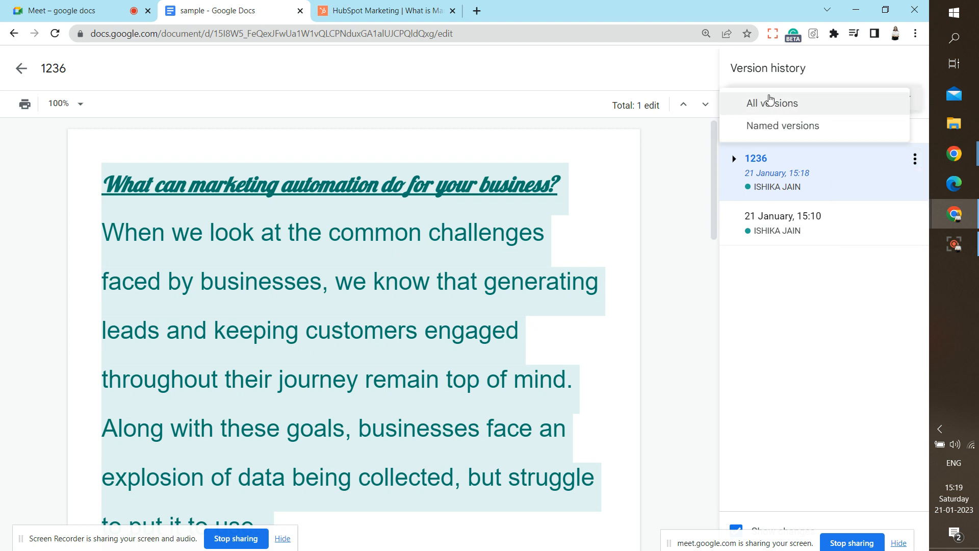
left_click(794, 295)
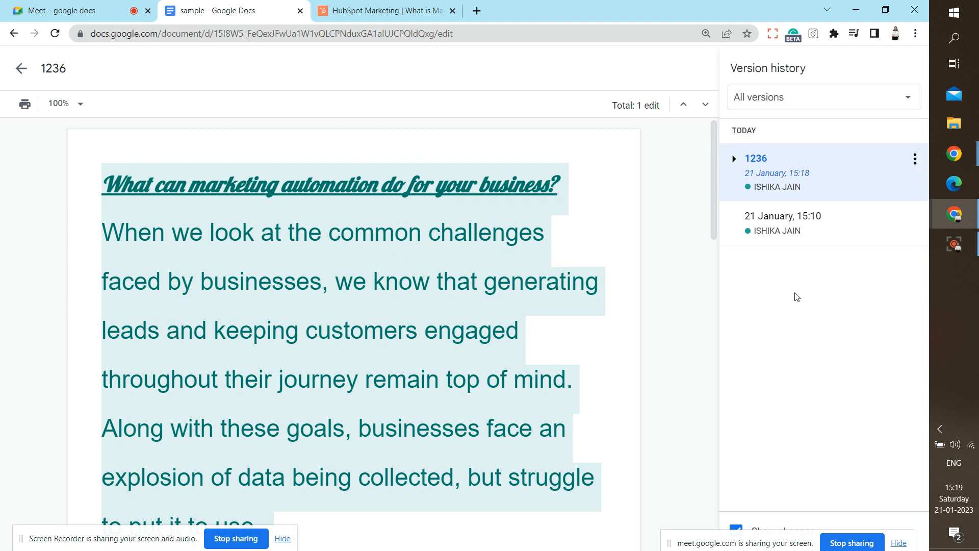
left_click(776, 231)
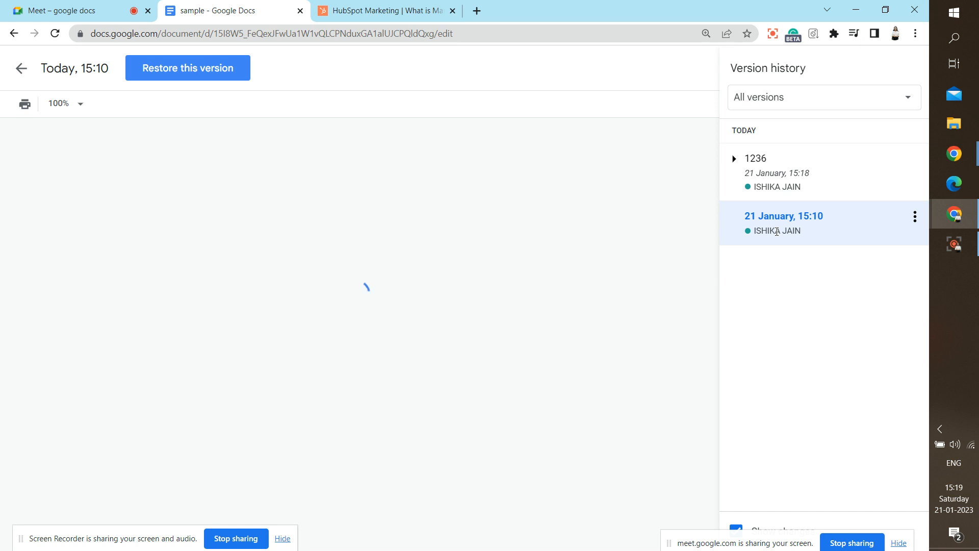
left_click(29, 71)
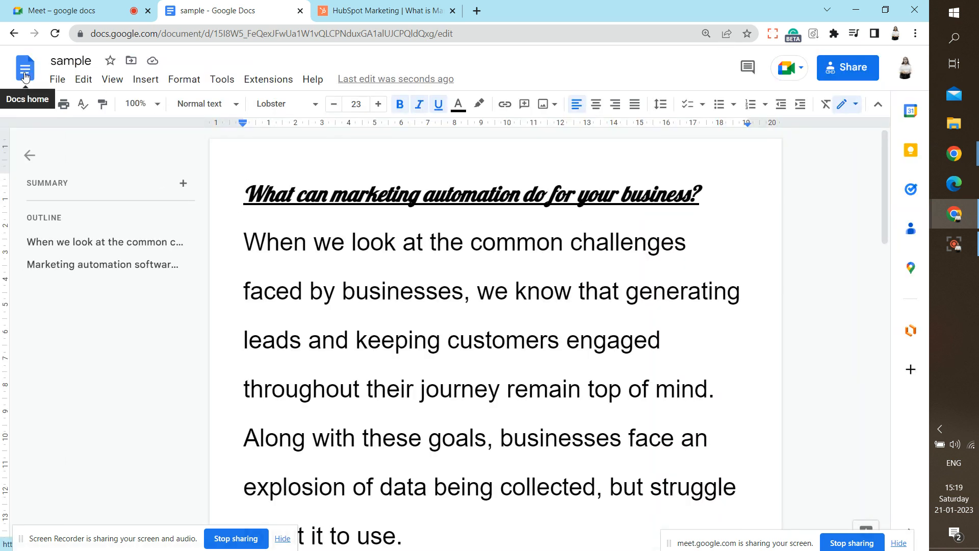
Go to the Docs home page, and close the Google Docs and HubSpot browser tabs
left_click(24, 75)
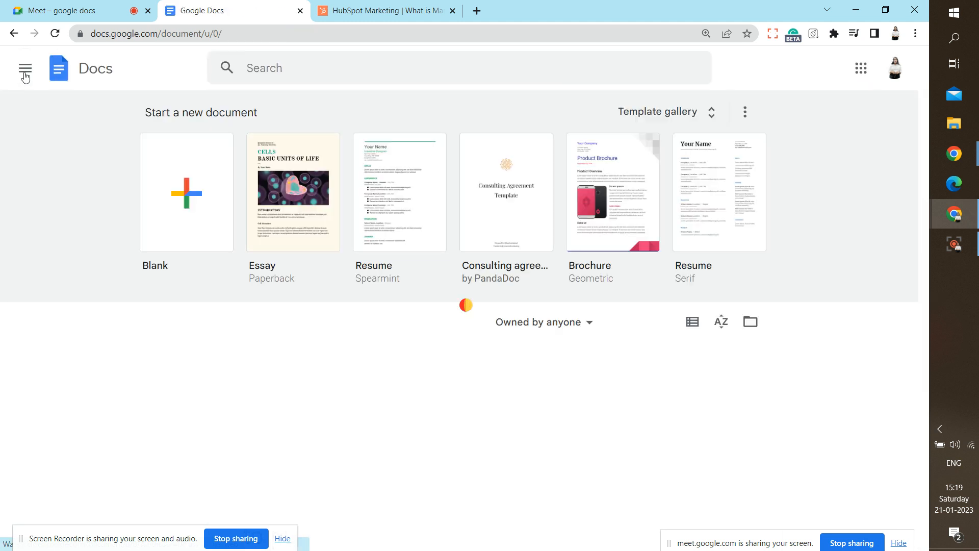
left_click(300, 11)
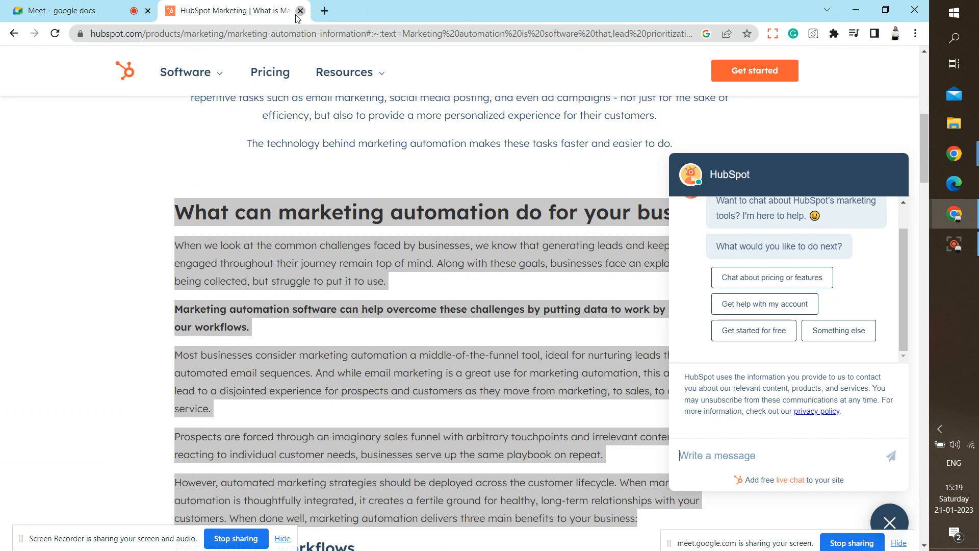
left_click(300, 11)
left_click(172, 10)
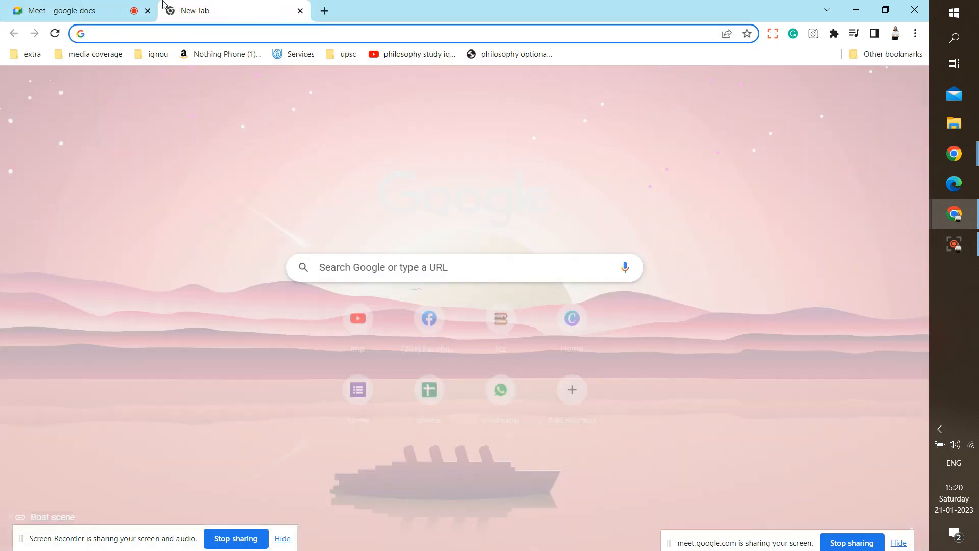
left_click(123, 5)
left_click(283, 10)
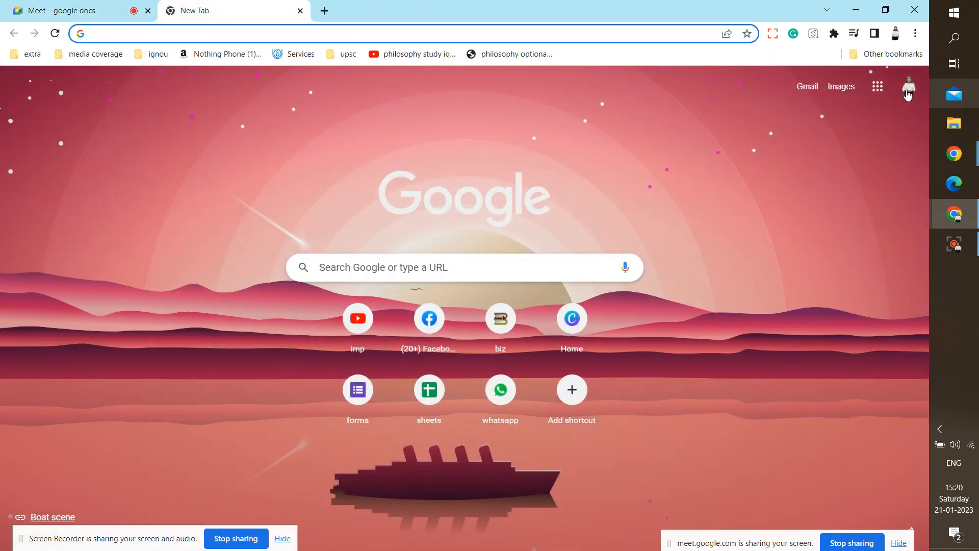
Open Google Docs through the Google apps launcher and reopen the sample document
left_click(877, 86)
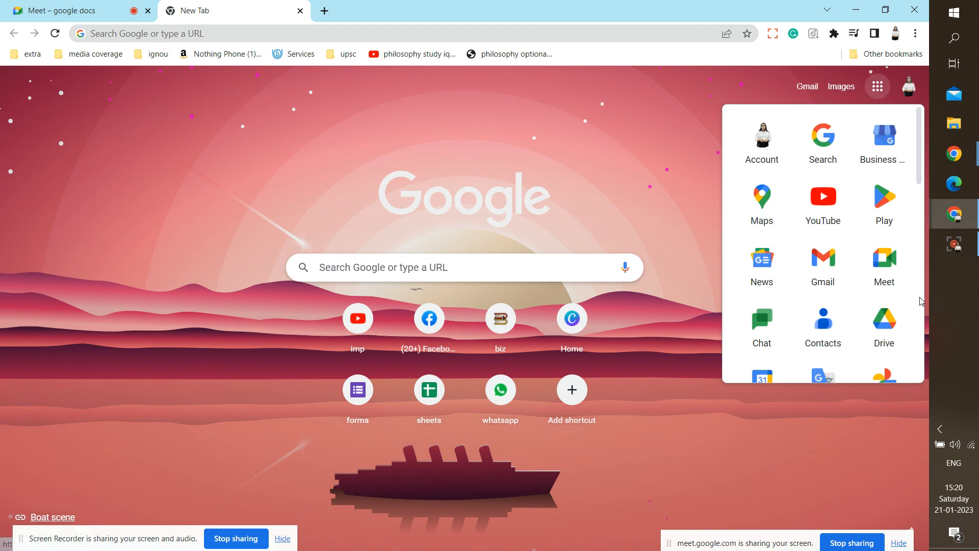
scroll(922, 300, "down", 4)
left_click(841, 287)
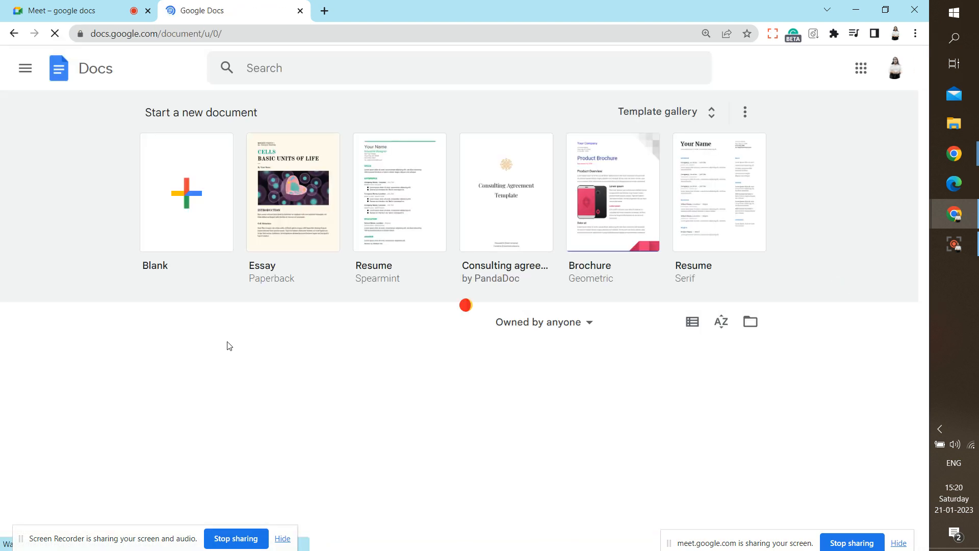
left_click(198, 397)
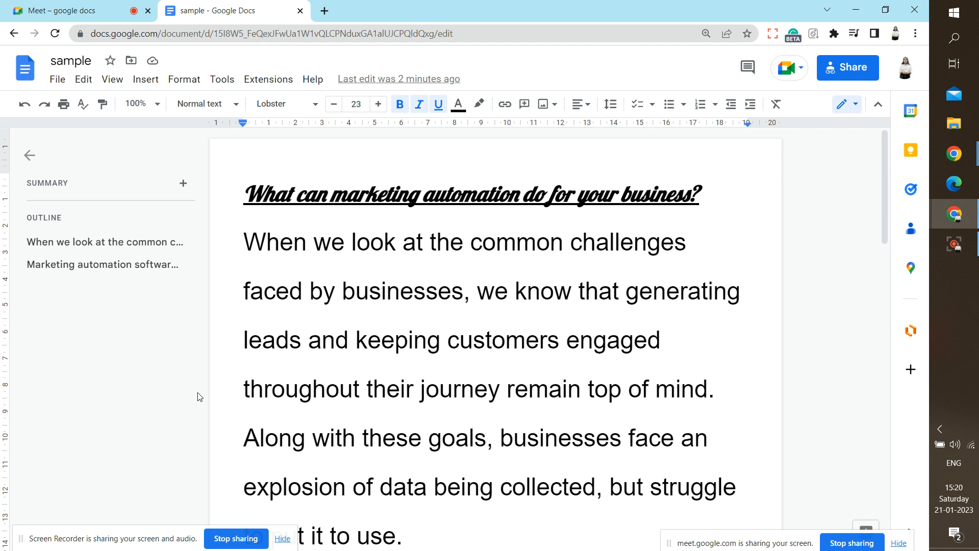
left_click(59, 81)
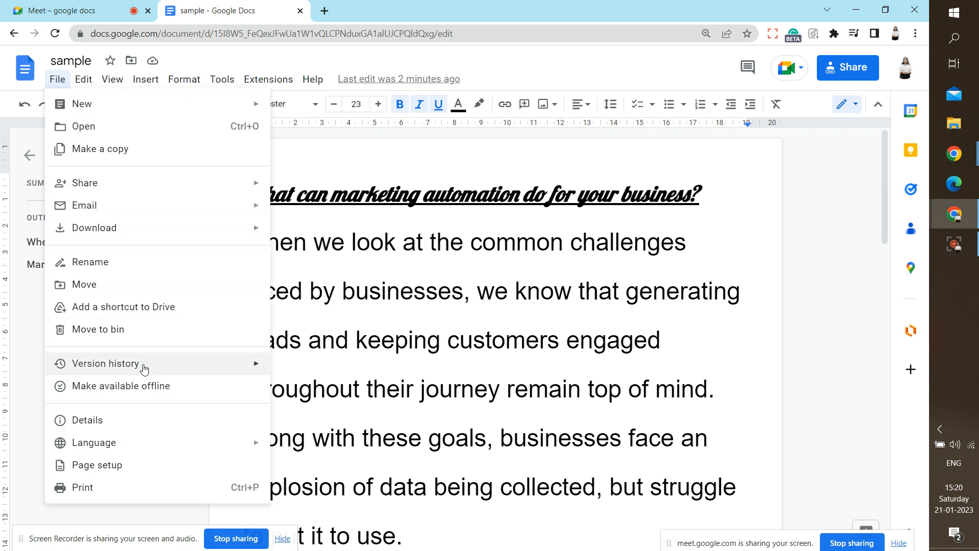
mouse_move(151, 367)
left_click(292, 370)
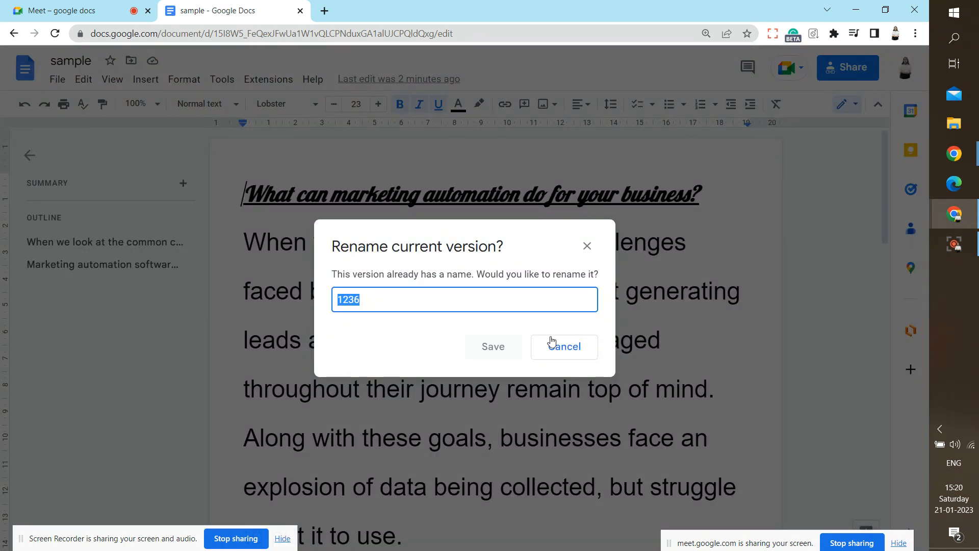
left_click(568, 346)
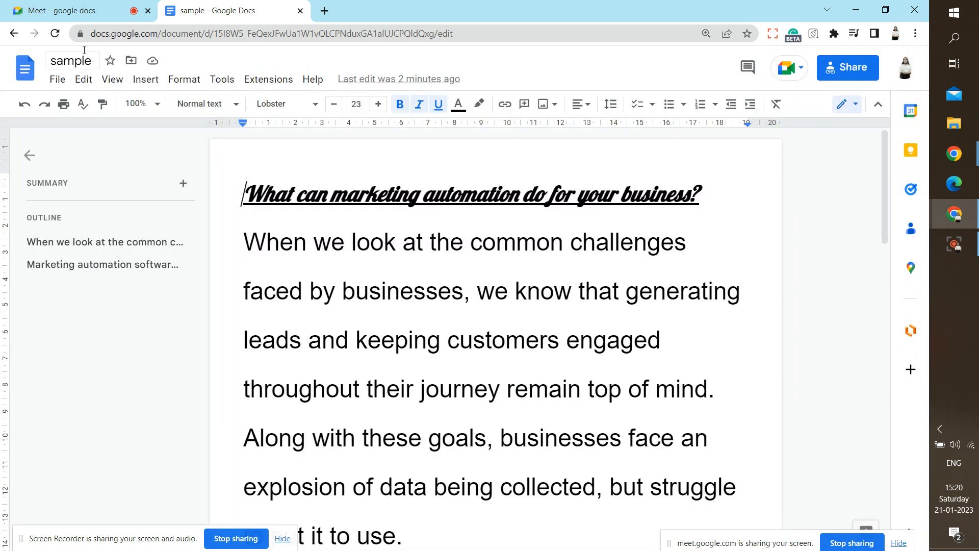
Restore the document to the 21 January, 15:10 version from the version history
left_click(57, 79)
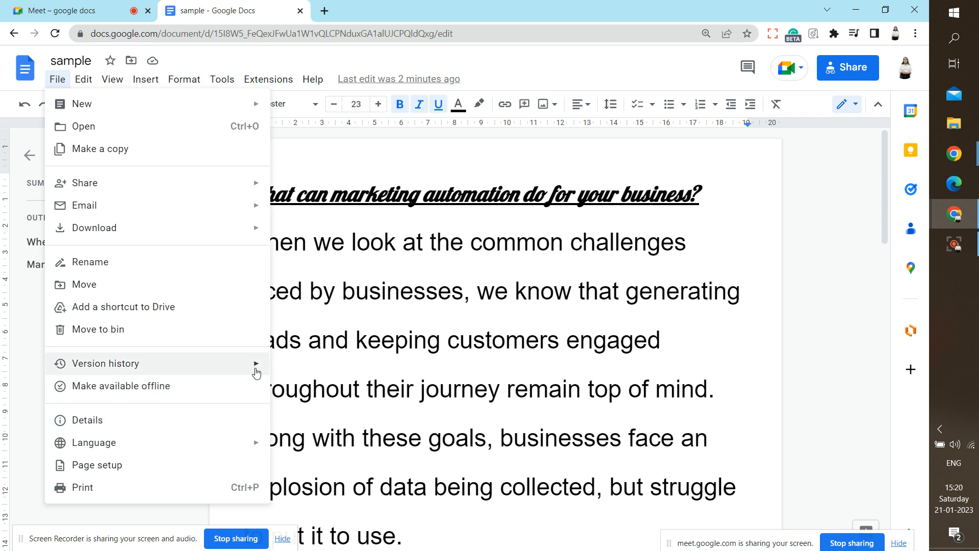
mouse_move(255, 367)
left_click(320, 389)
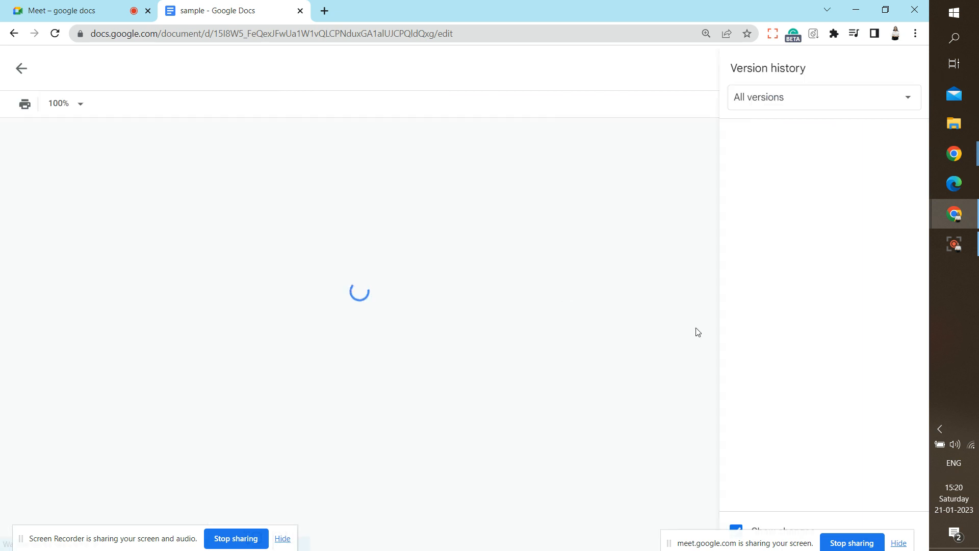
left_click(819, 244)
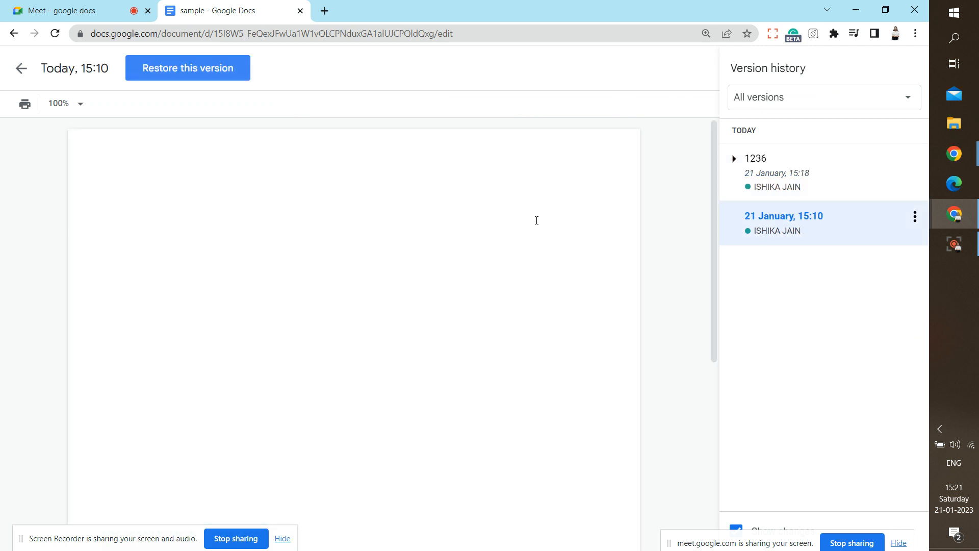
left_click(164, 76)
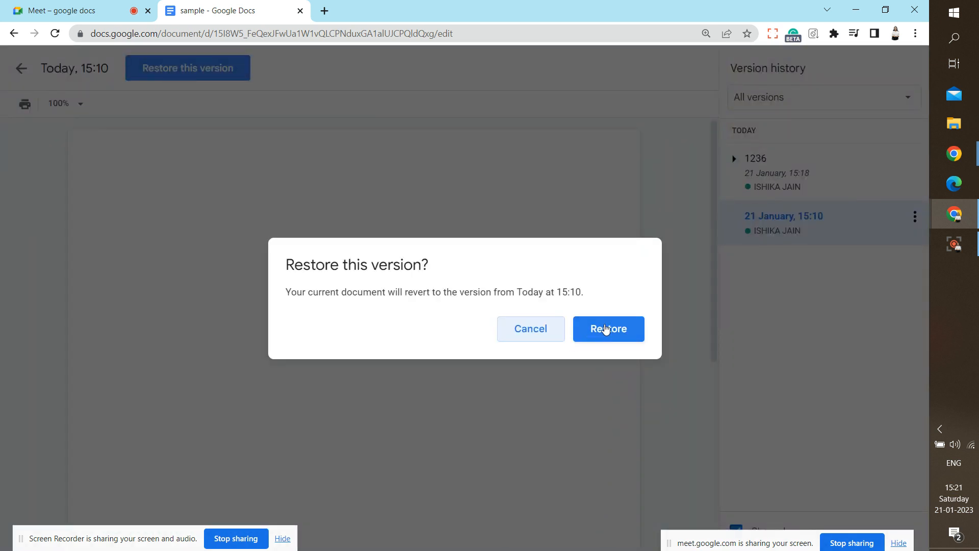
left_click(605, 329)
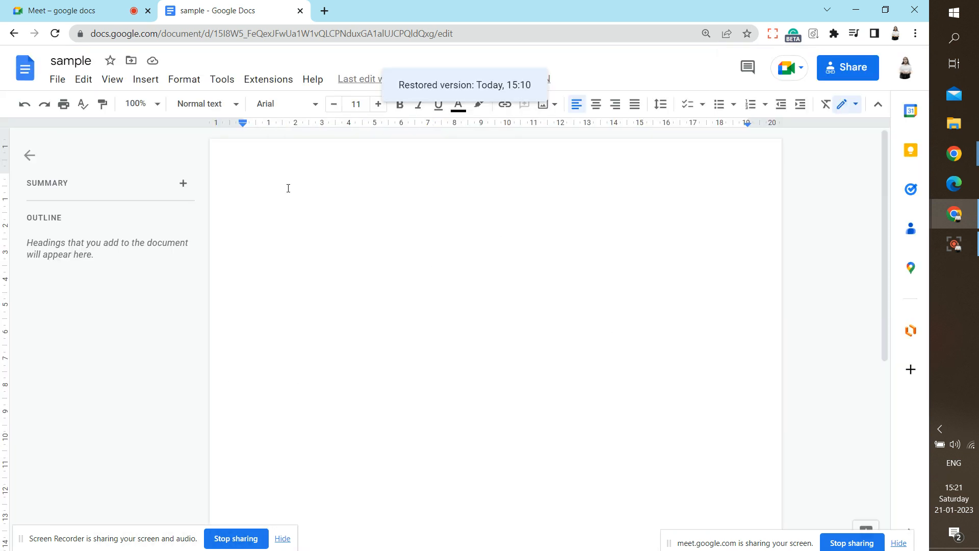
left_click(58, 80)
mouse_move(90, 374)
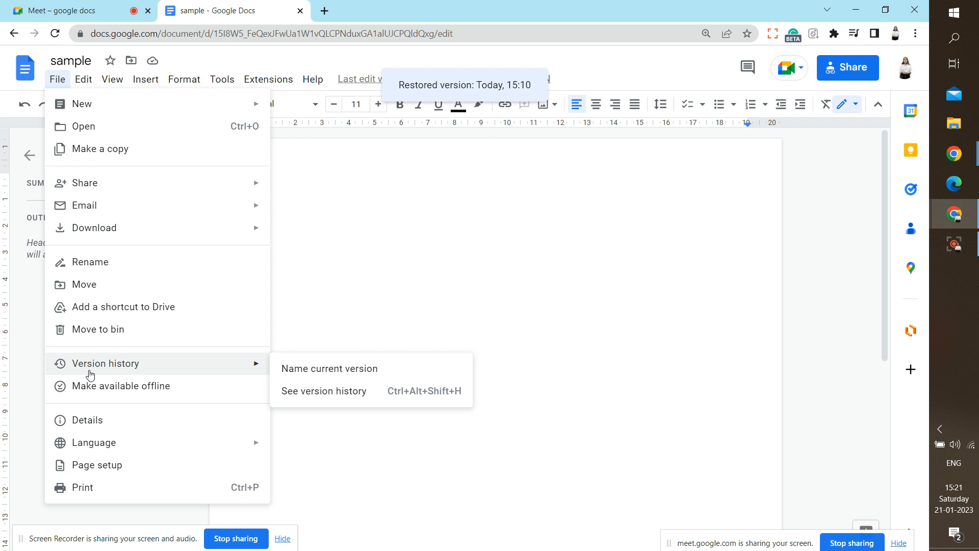
left_click(313, 370)
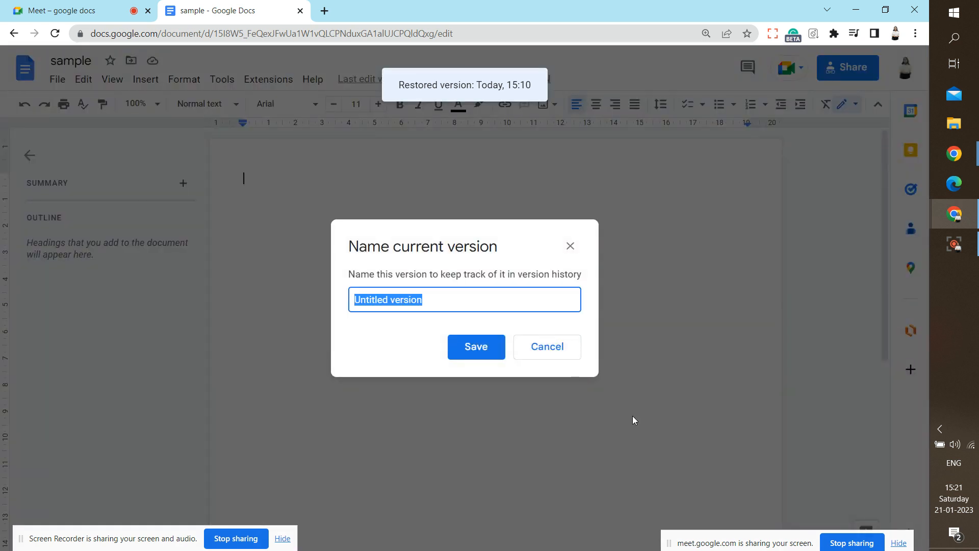
left_click(565, 354)
Restore the document to the version named 1236 from the version history
left_click(68, 81)
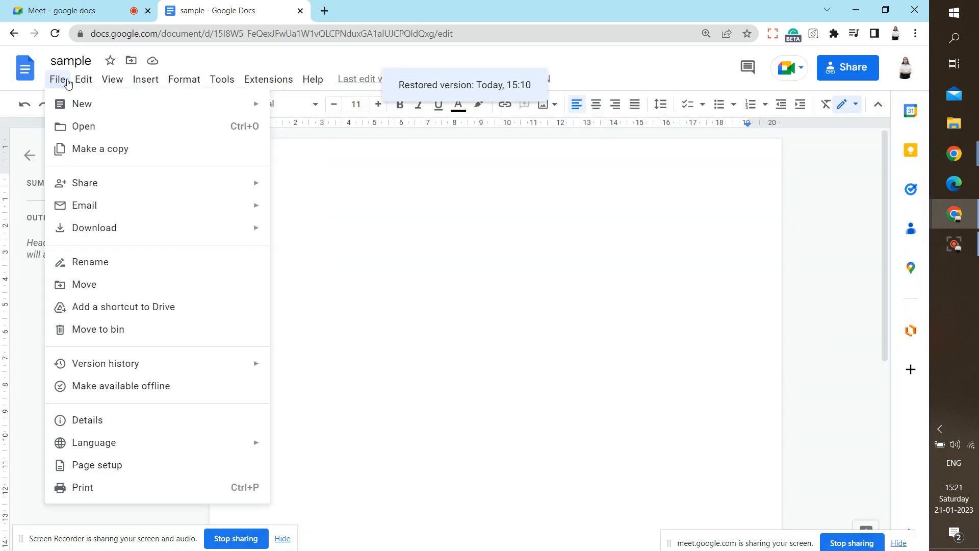
mouse_move(207, 366)
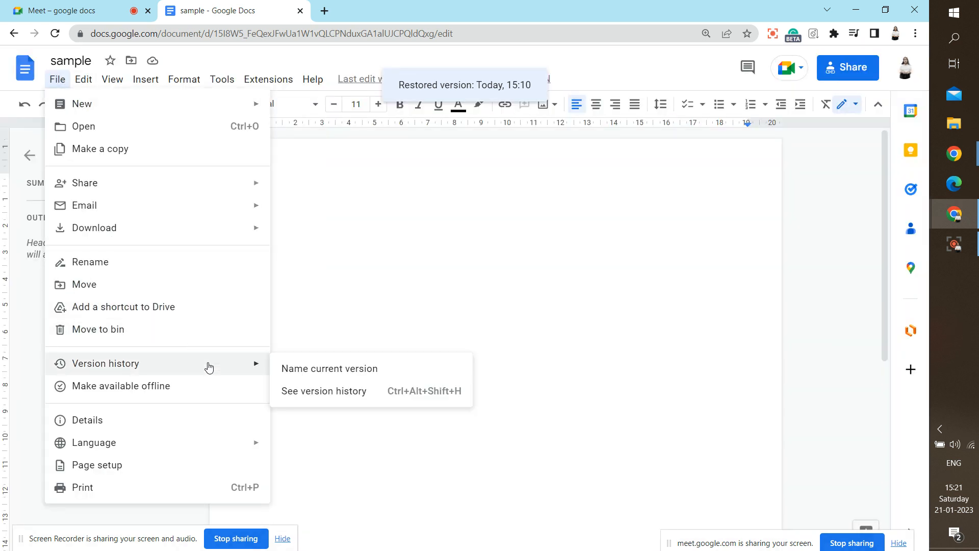
left_click(306, 395)
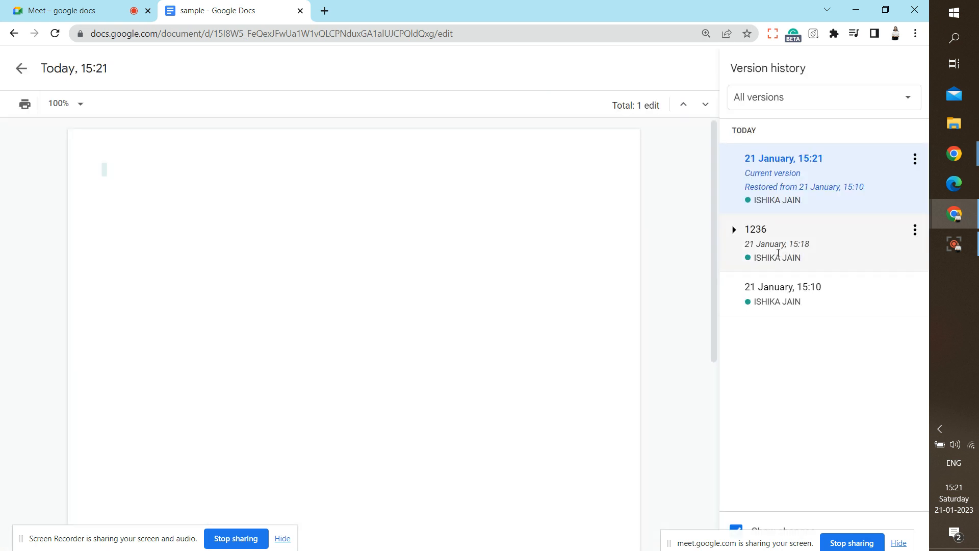
left_click(746, 249)
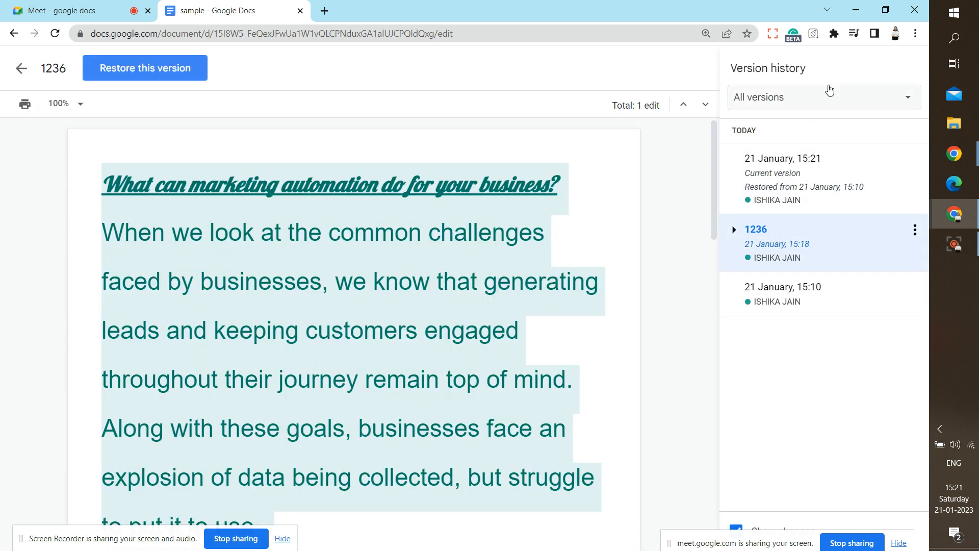
left_click(204, 80)
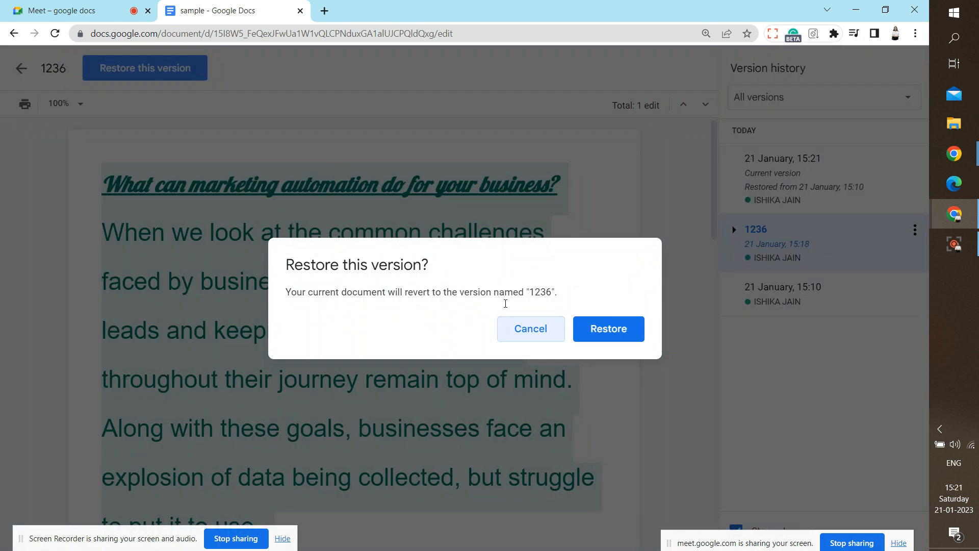
left_click(595, 329)
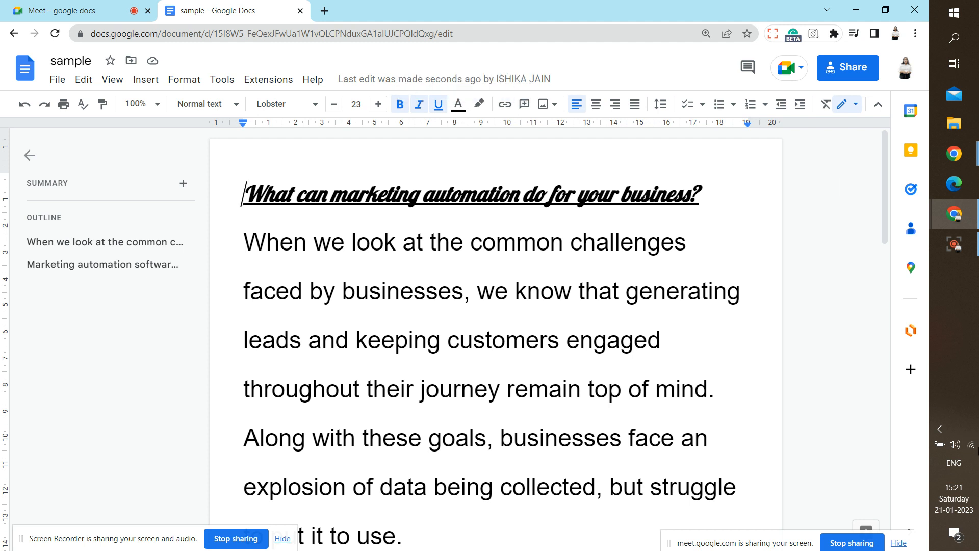
Delete the title, the large heading text and the blank line above the paragraph beginning "Most businesses consider marketing automation"
left_click(583, 243)
left_click(450, 528, "shift")
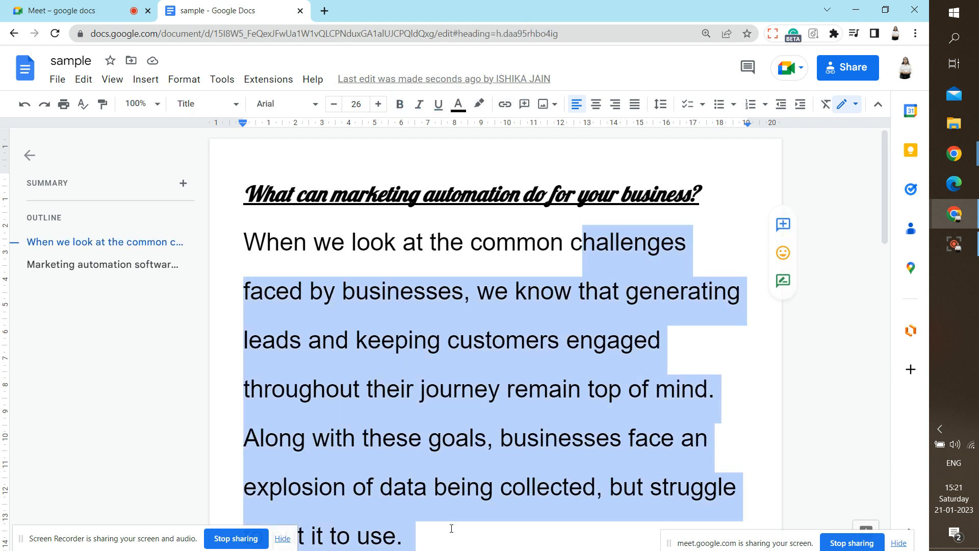
key("BackSpace")
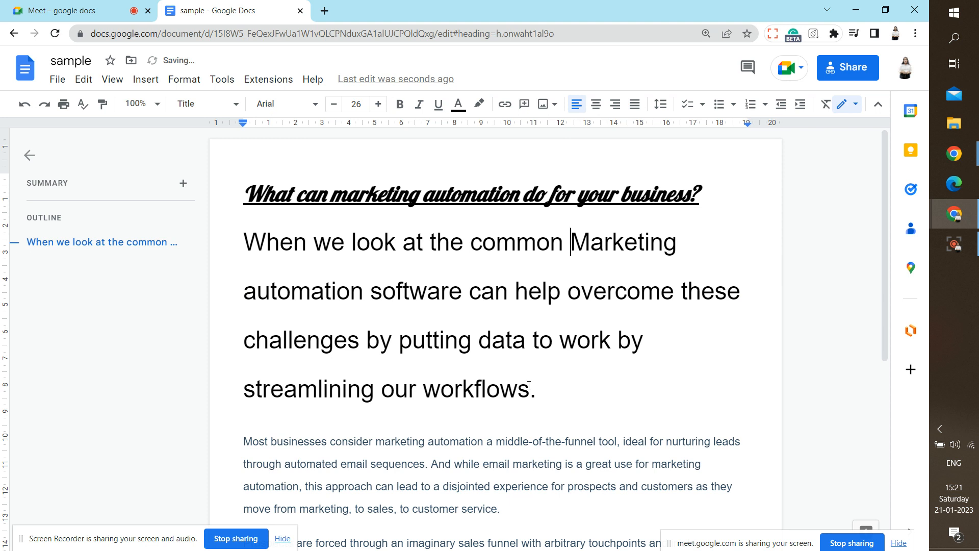
left_click(554, 389)
left_click_drag(555, 390, 223, 191)
key("BackSpace")
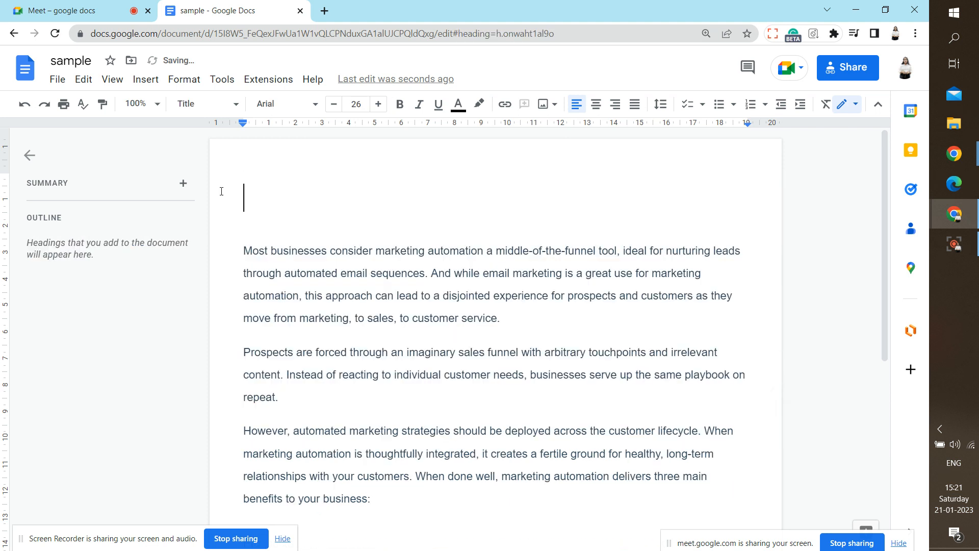
left_click(241, 248)
key("BackSpace")
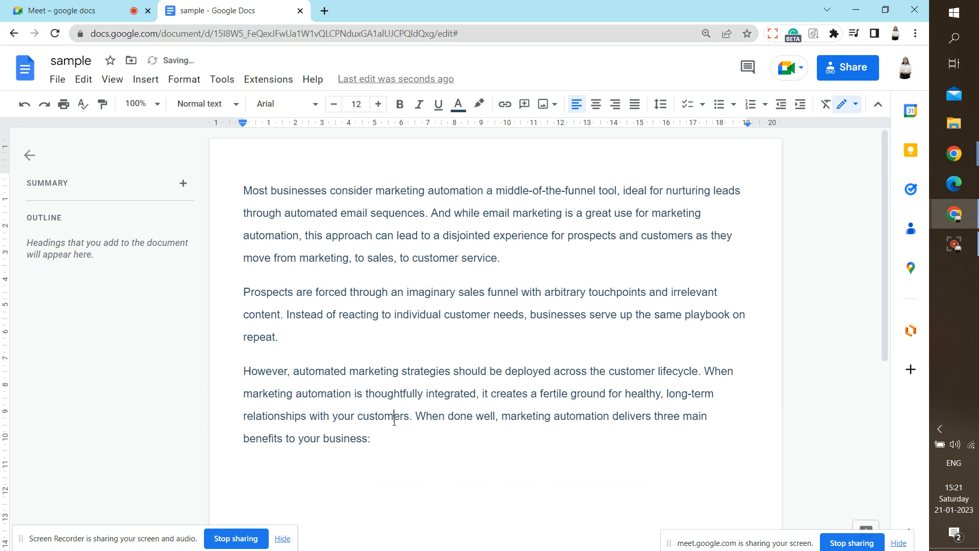
Name the current version of the document 5214
left_click(58, 79)
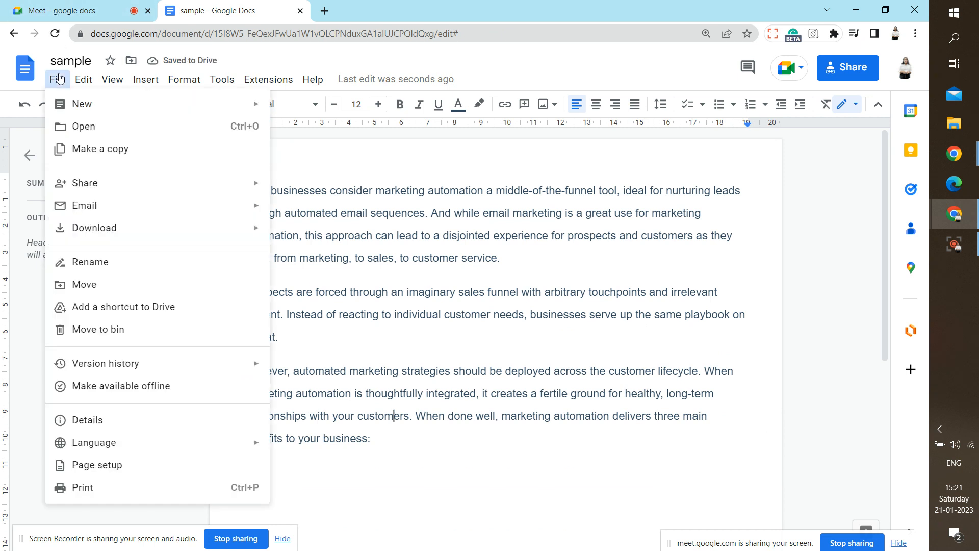
mouse_move(225, 363)
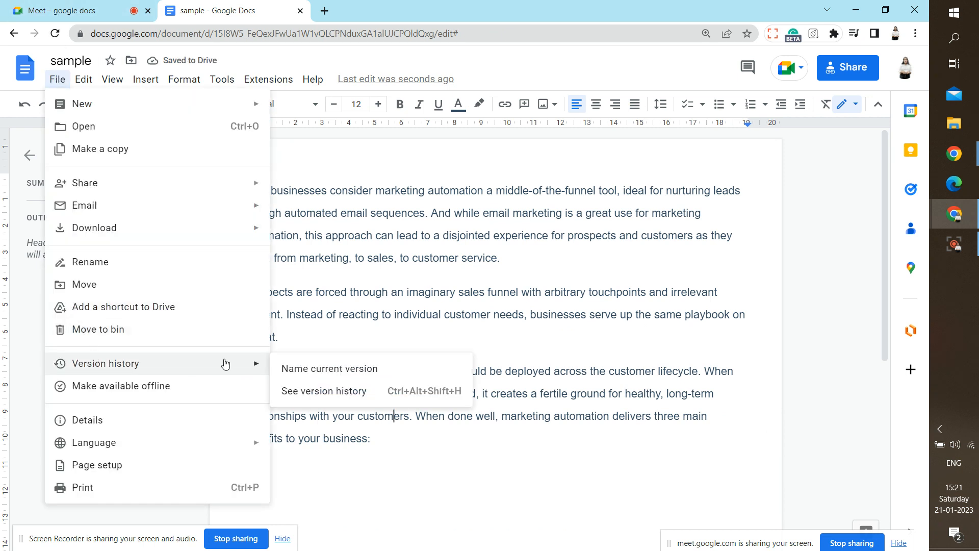
left_click(286, 368)
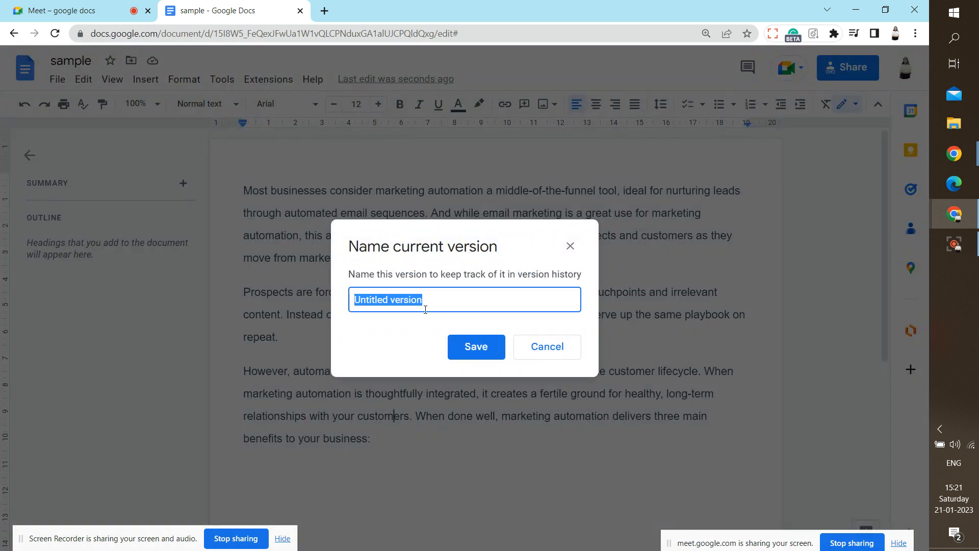
type("5216")
key("Return")
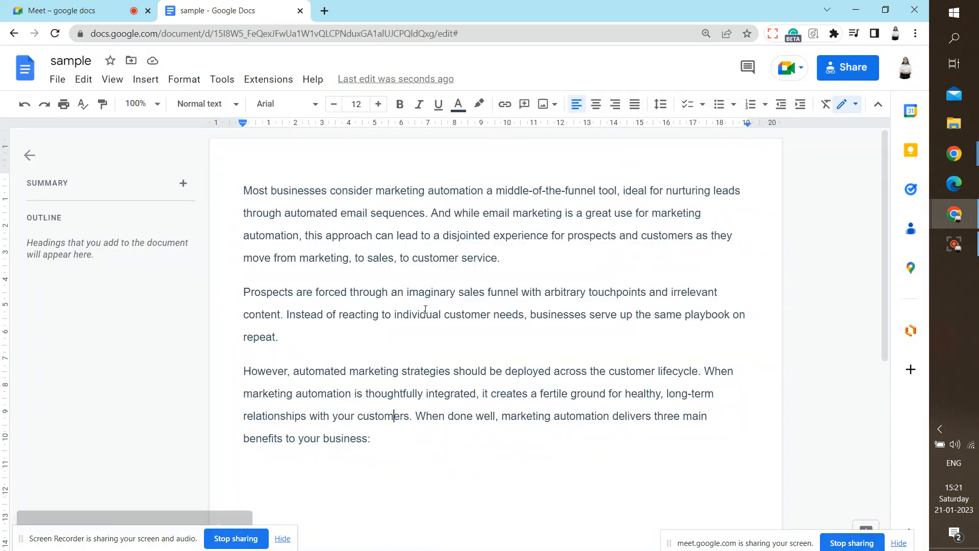
left_click(60, 79)
left_click(83, 79)
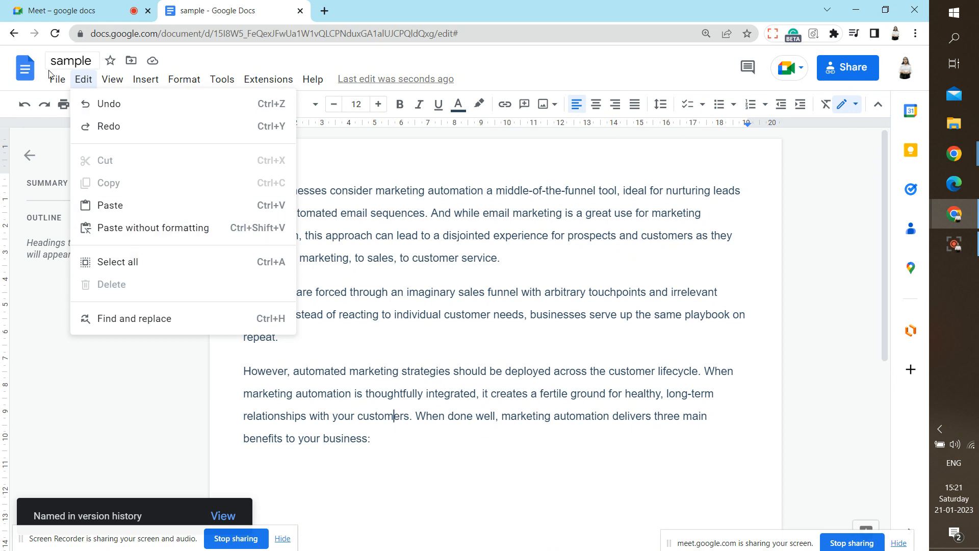
mouse_move(57, 79)
mouse_move(110, 373)
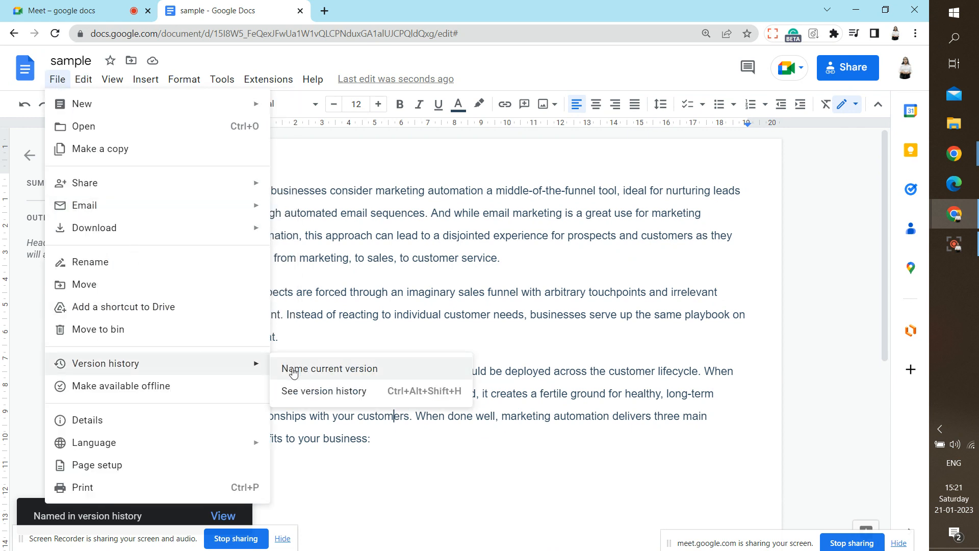
left_click(292, 369)
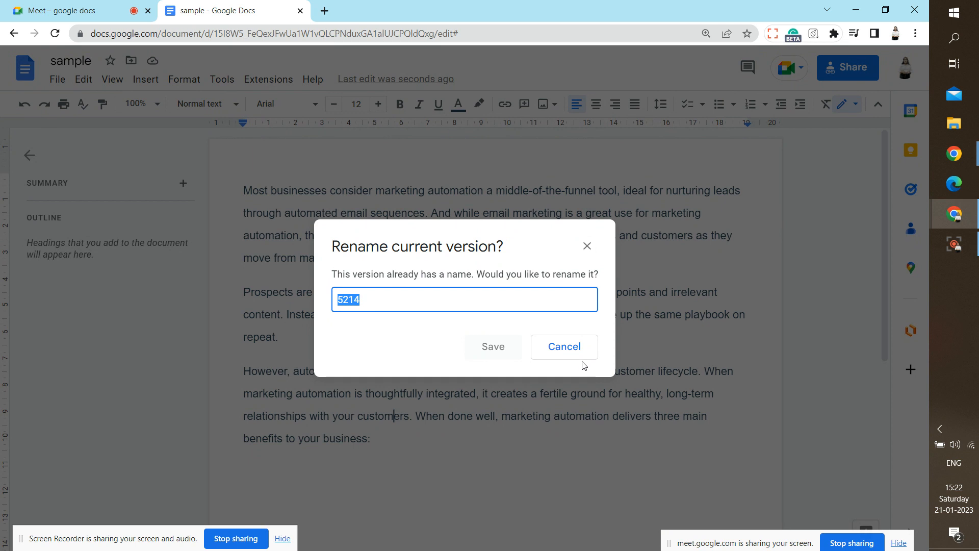
left_click(562, 353)
Restore the document from version 5214 to the version named 1236 in the version history
left_click(56, 80)
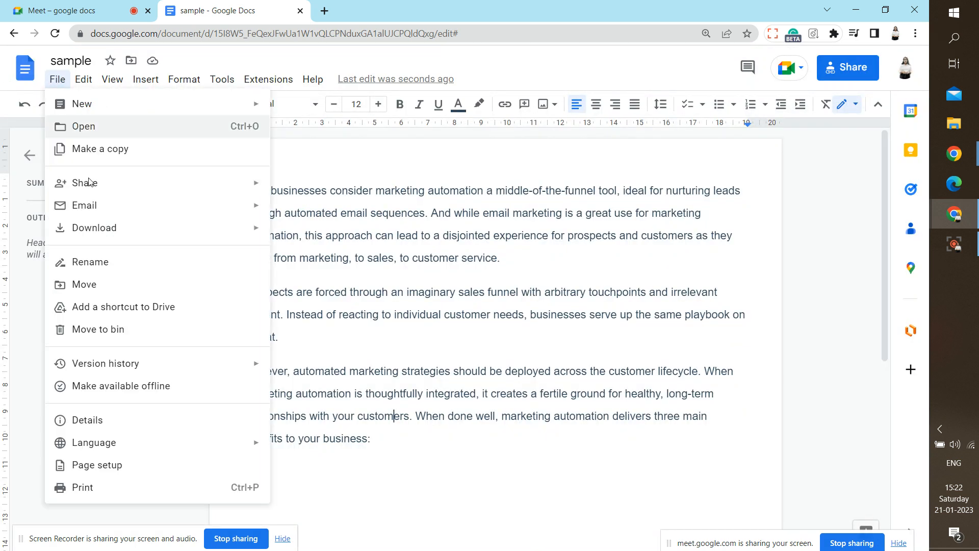
mouse_move(119, 363)
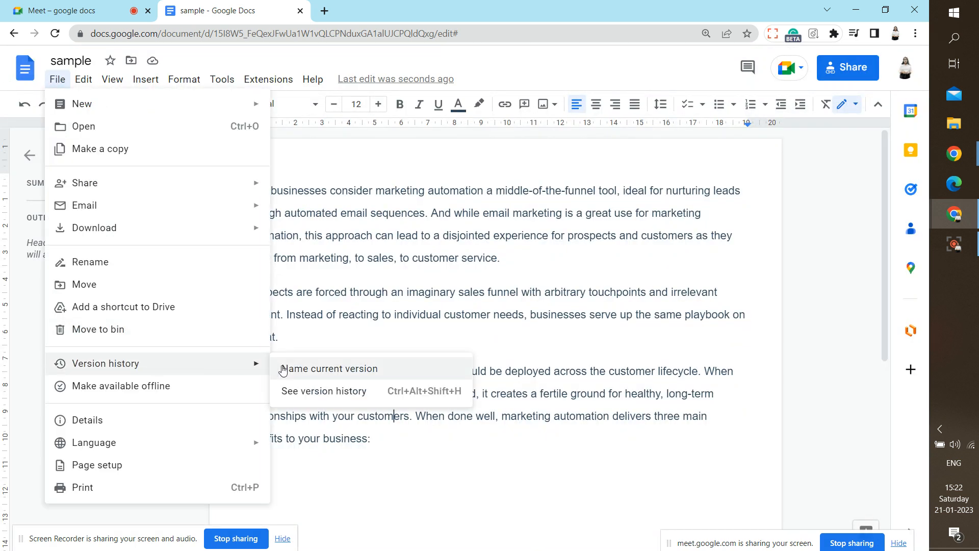
left_click(301, 391)
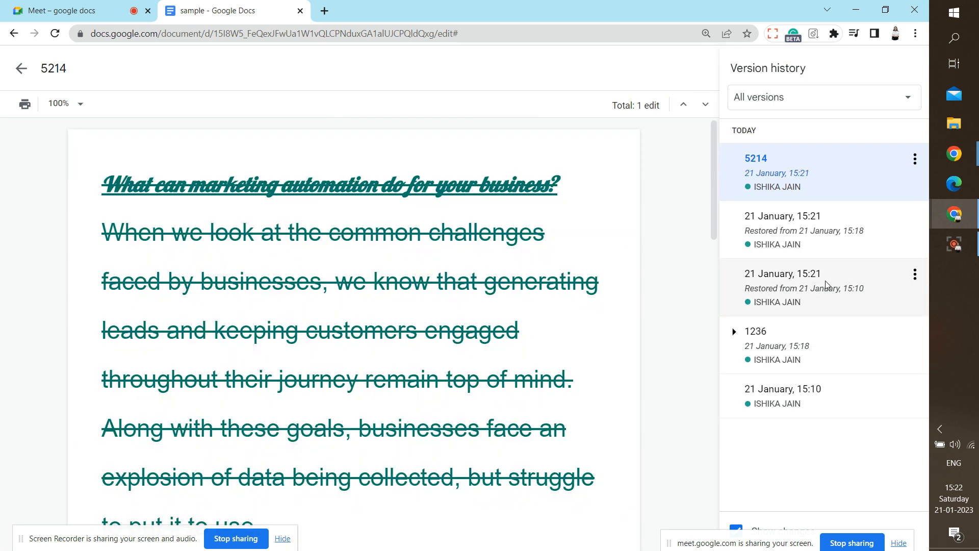
left_click(768, 360)
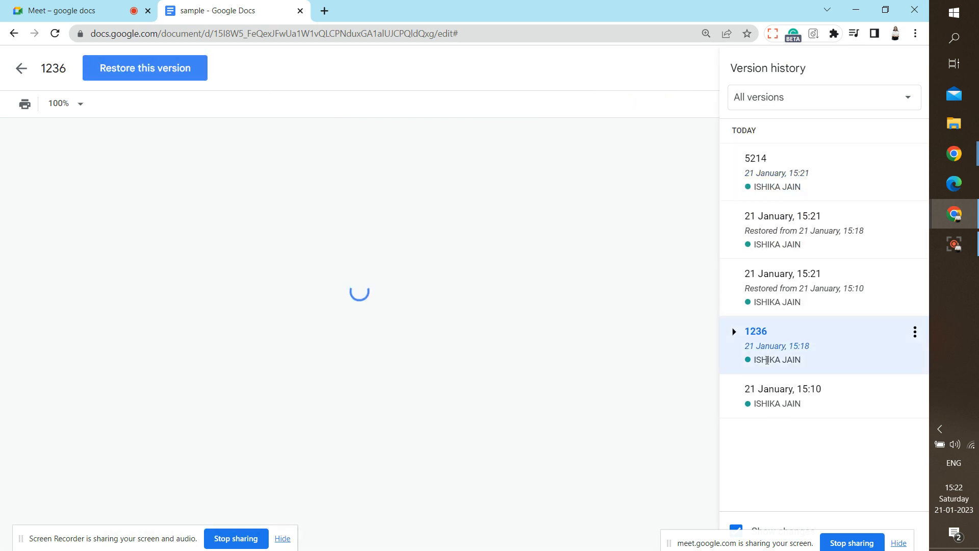
left_click(124, 70)
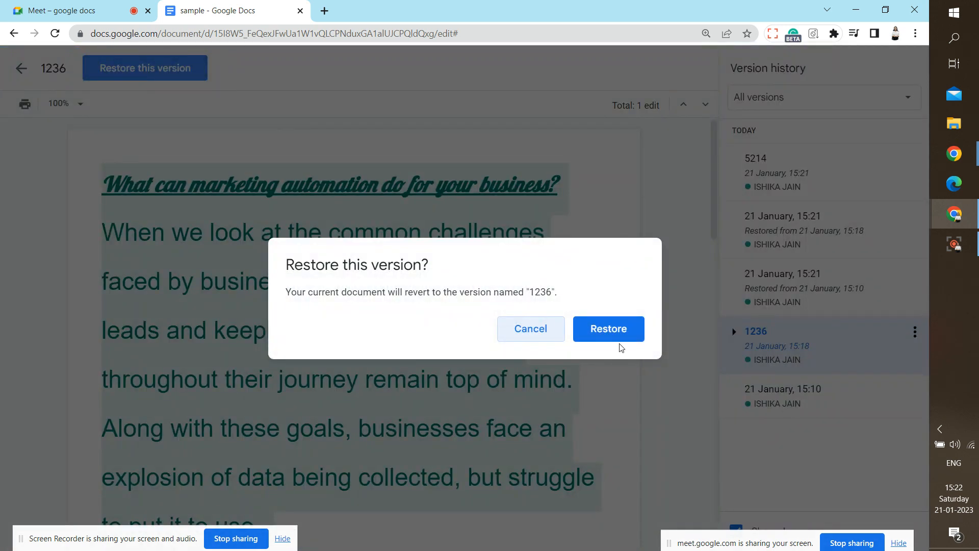
left_click(608, 333)
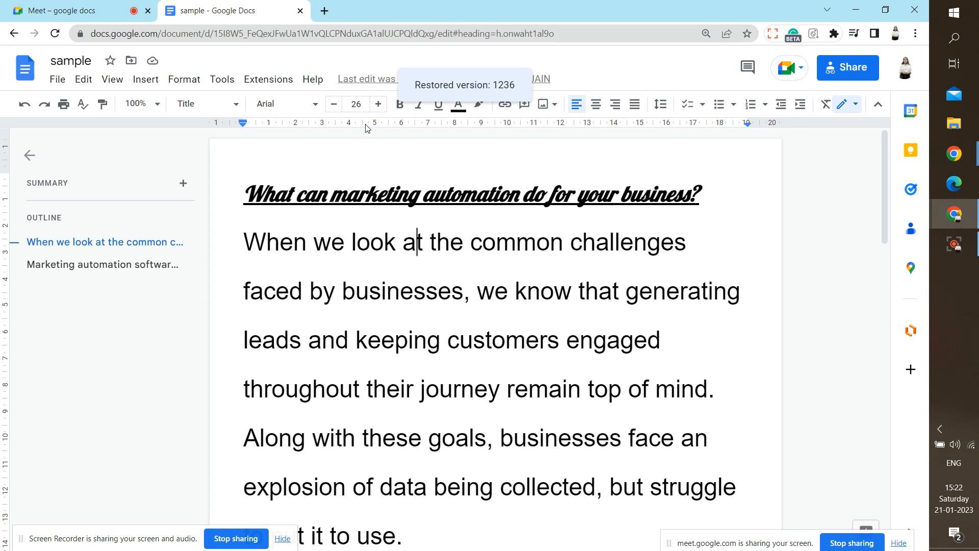
View the document details and browse the available document languages around the English variants
left_click(57, 81)
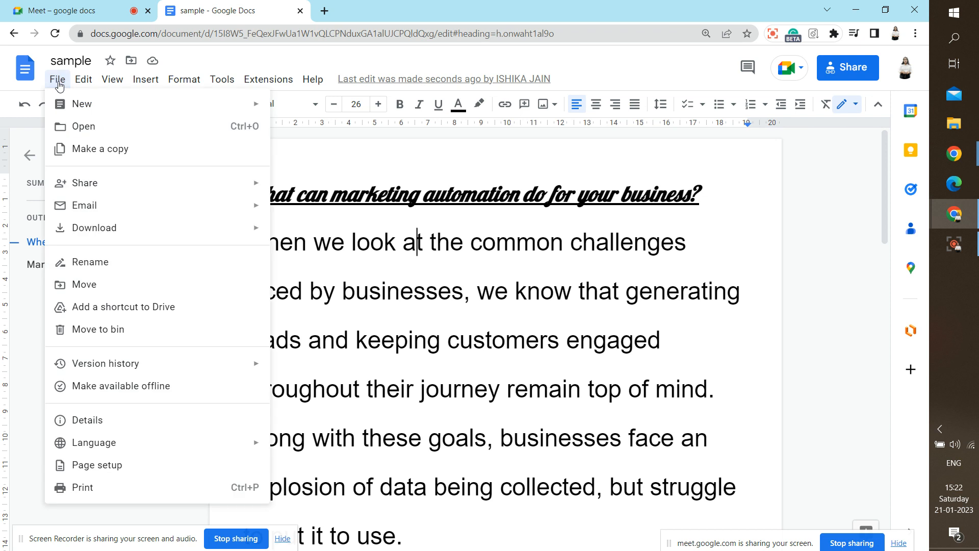
left_click(119, 431)
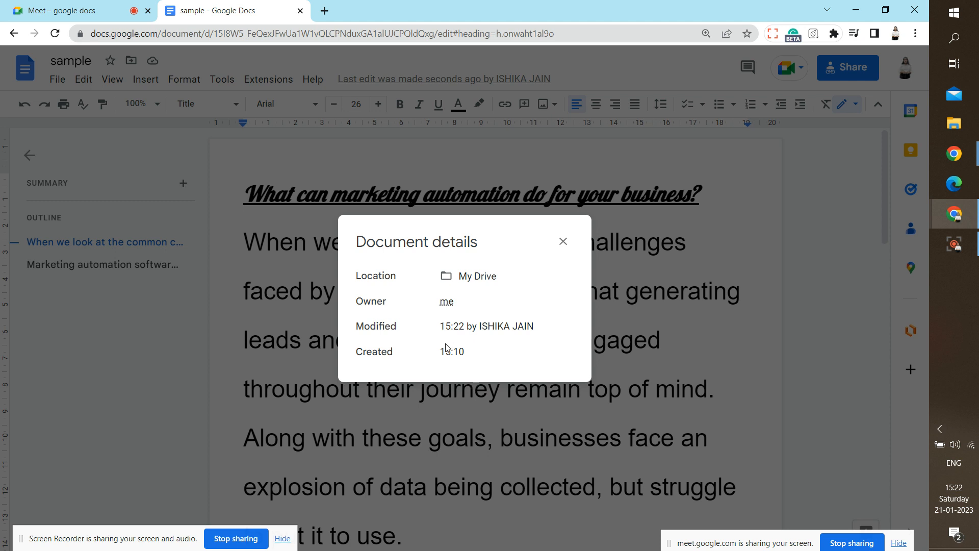
left_click(563, 241)
left_click(58, 82)
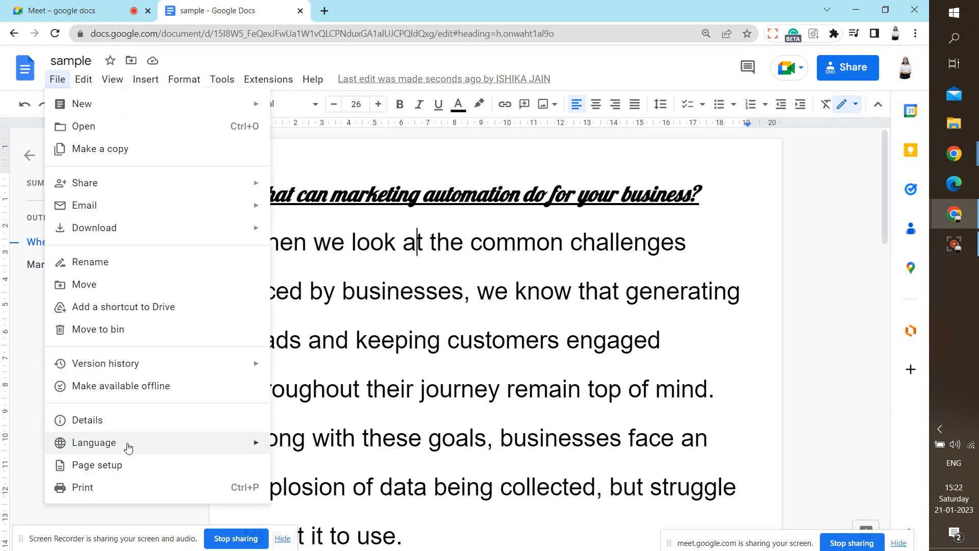
mouse_move(127, 448)
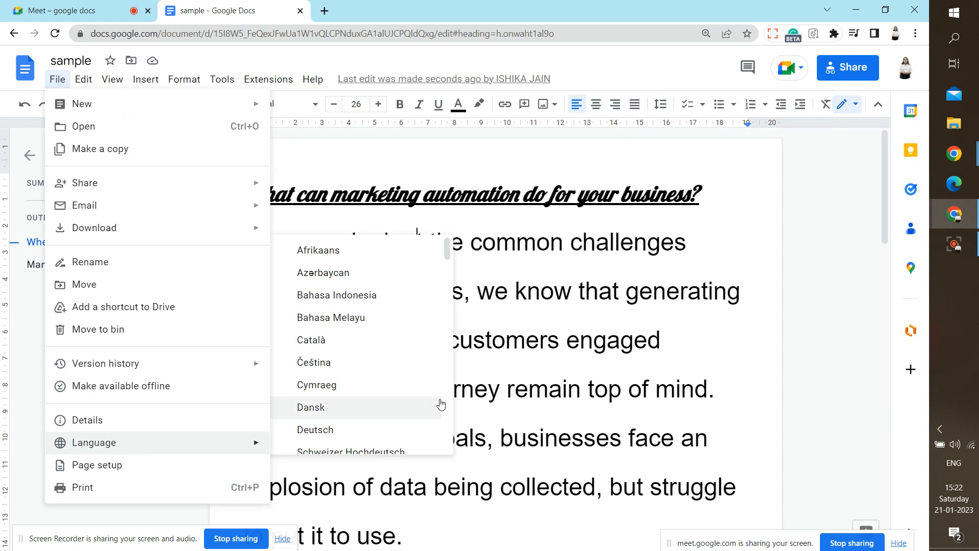
scroll(451, 408, "down", 3)
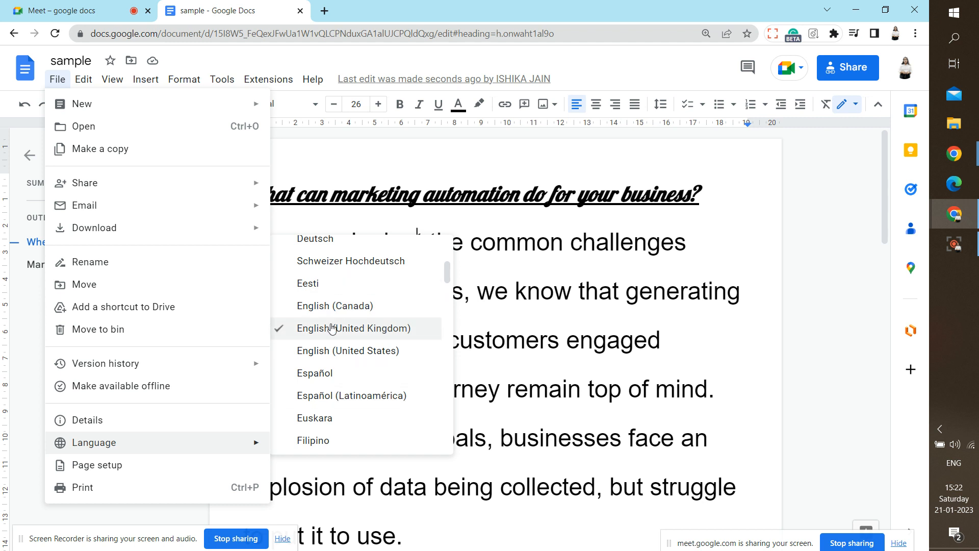
Open the page setup, compare the Pageless and Pages formats, and view which parts of the document the settings can apply to
left_click(170, 475)
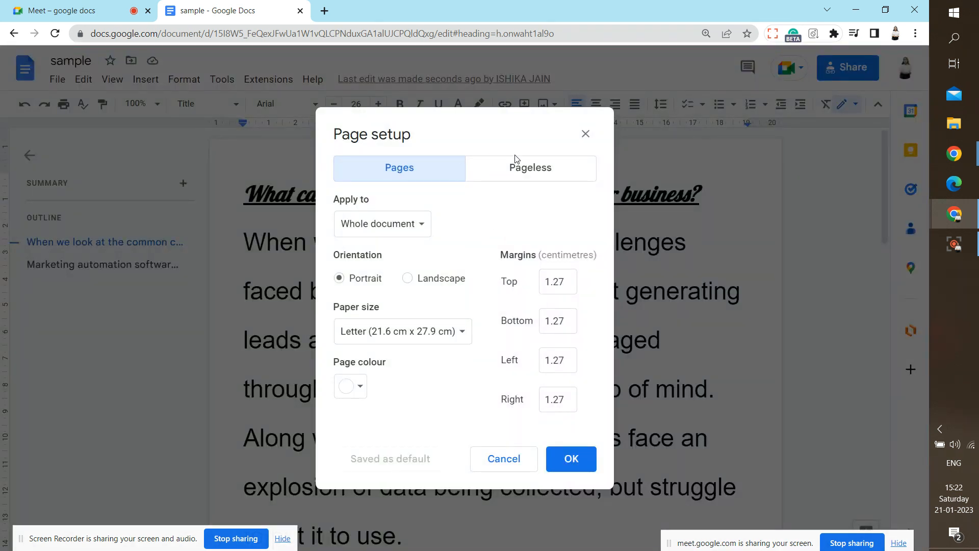
left_click(539, 180)
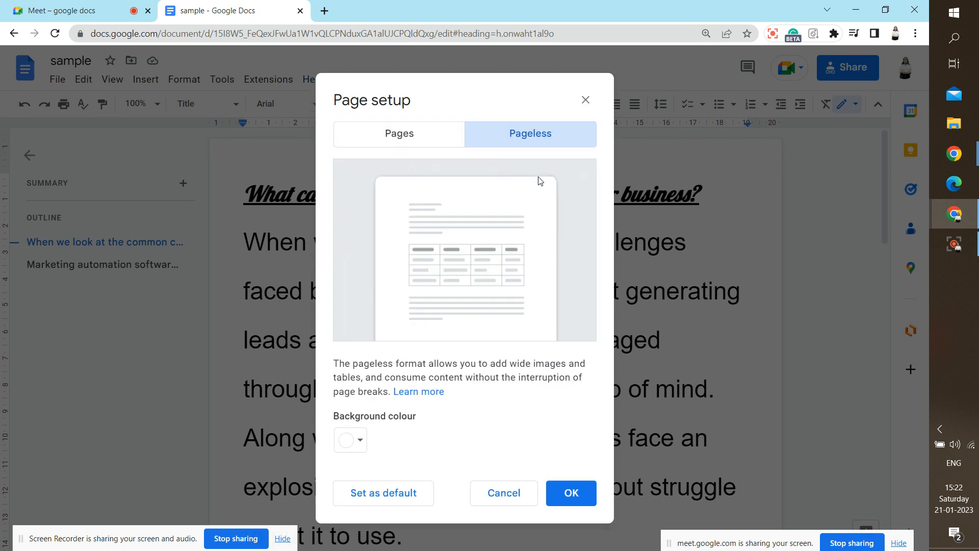
left_click(442, 147)
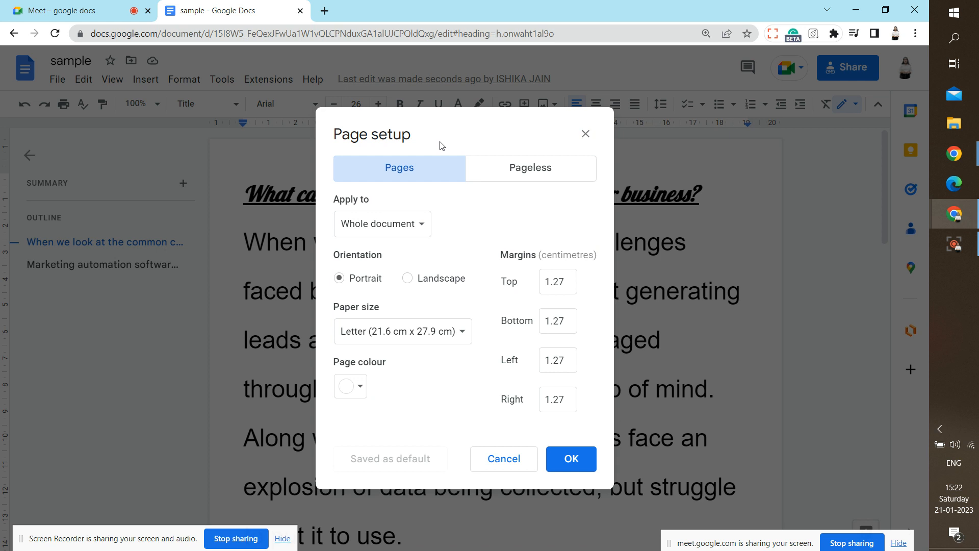
left_click(391, 225)
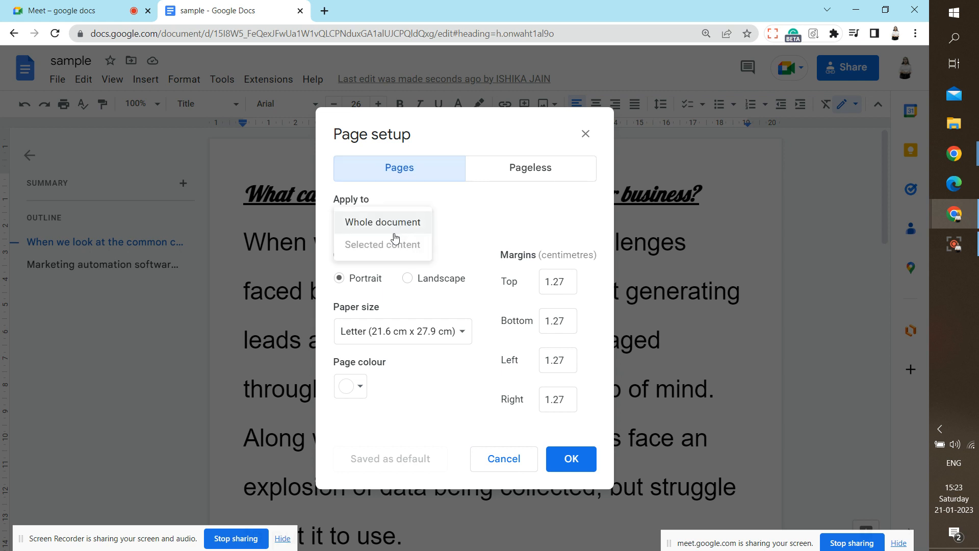
left_click(486, 244)
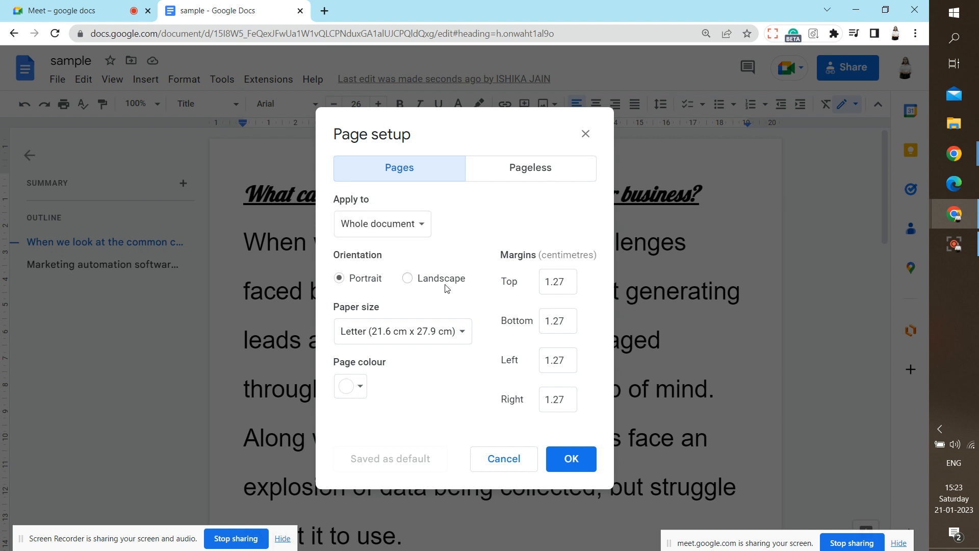
Try the landscape orientation, return to portrait, and set the paper size to Legal (21.6 cm x 35.6 cm)
left_click(408, 279)
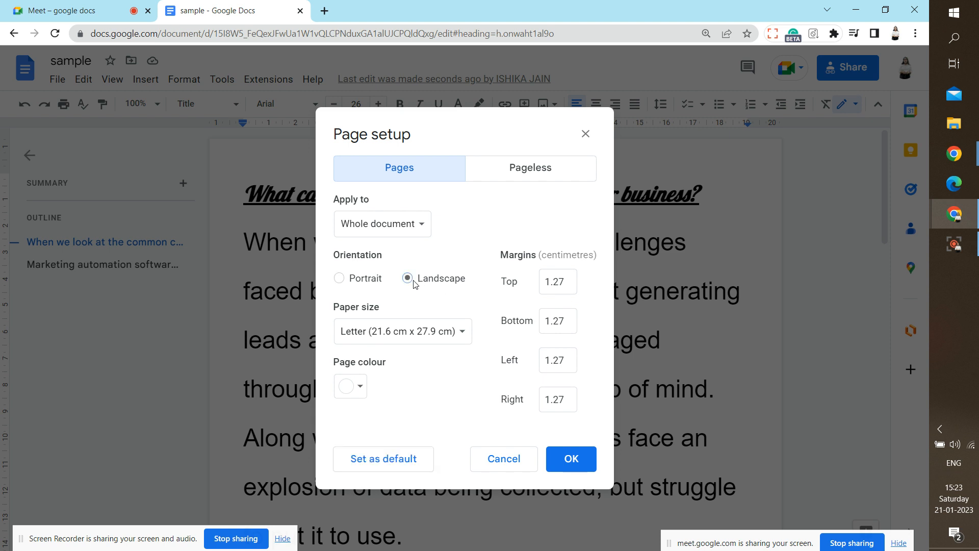
left_click(389, 332)
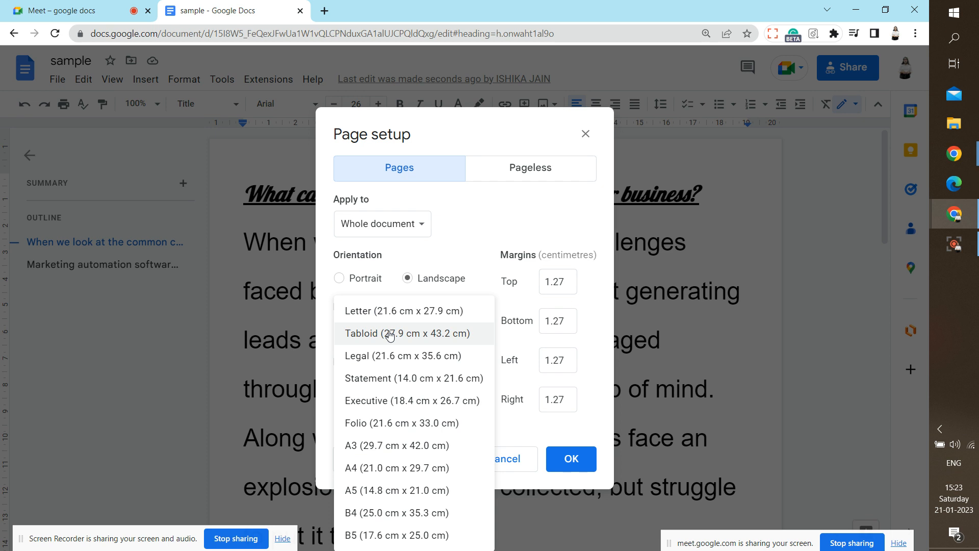
left_click(352, 280)
left_click(368, 334)
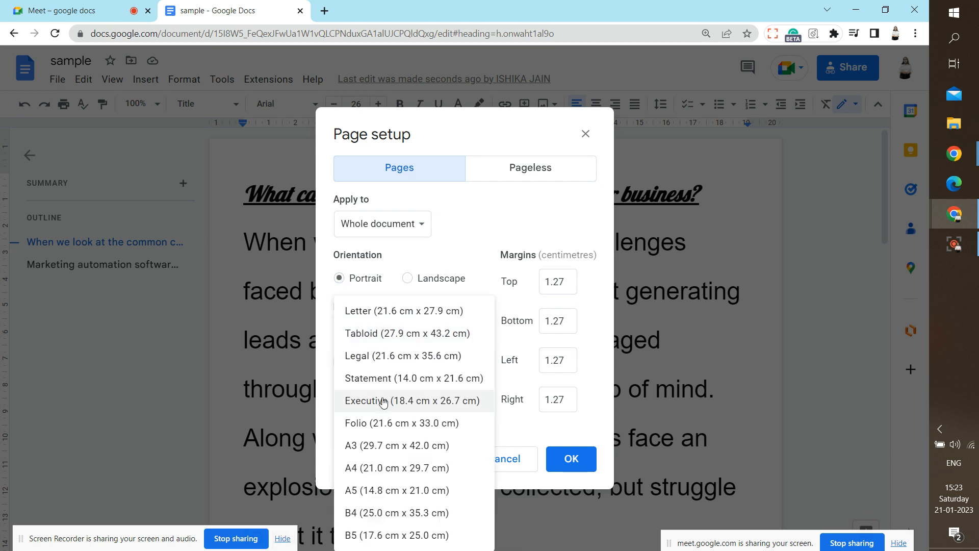
left_click(380, 356)
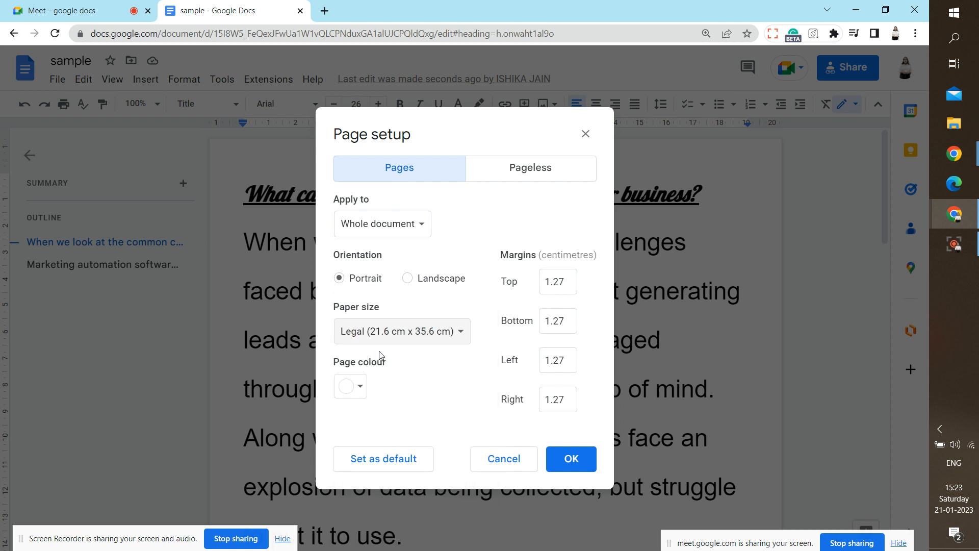
Set the page colour to light yellow and the top, bottom and left margins to 1.20 cm, and apply the page setup
left_click(352, 391)
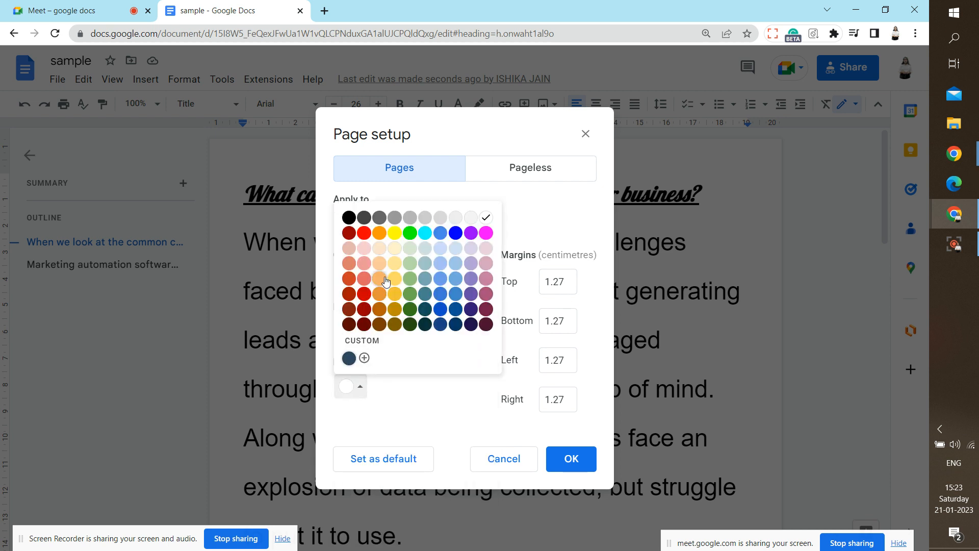
left_click(397, 250)
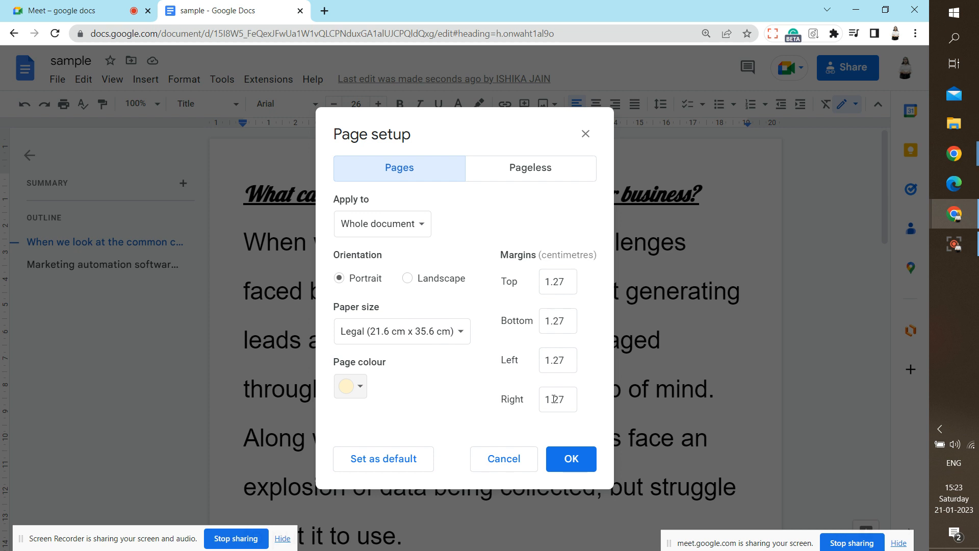
left_click(566, 282)
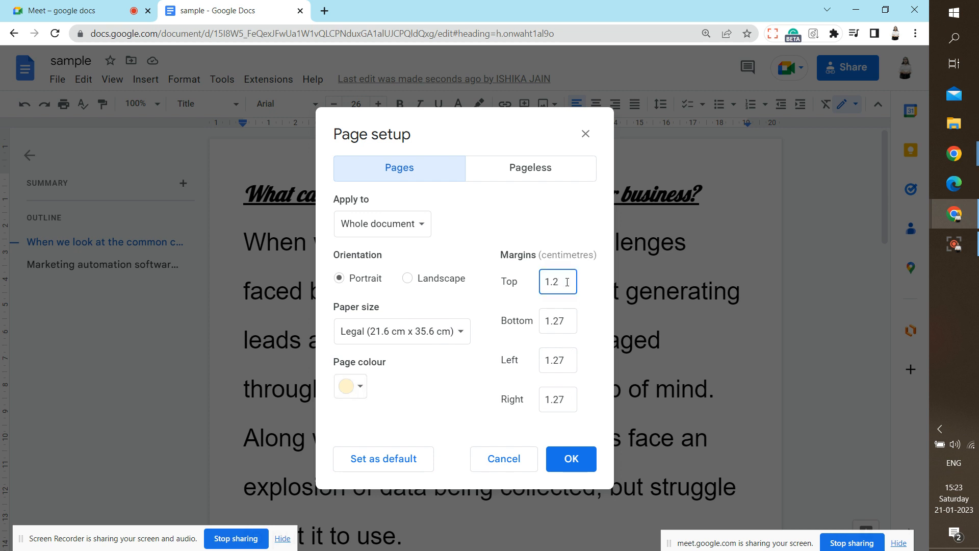
type("0")
left_click(566, 331)
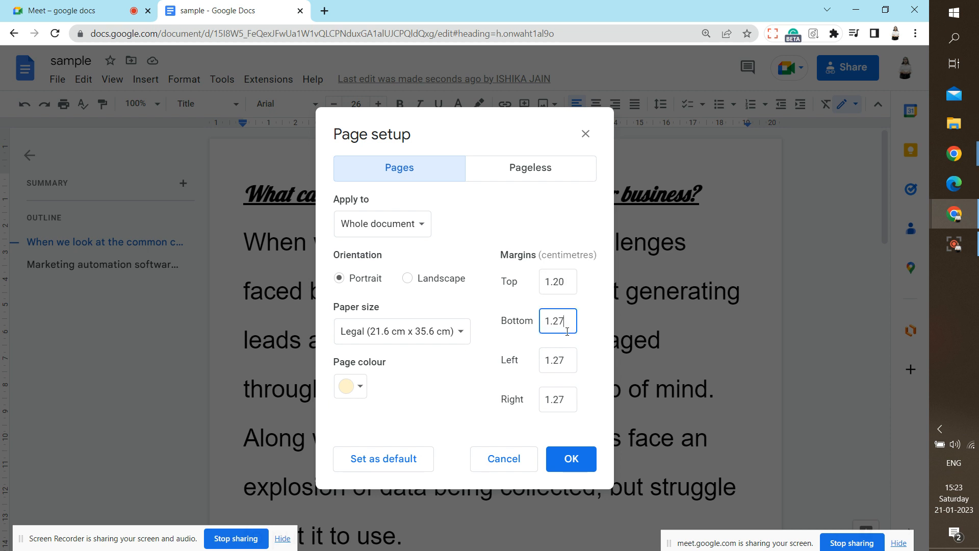
type("0")
left_click(567, 360)
double_click(566, 359)
type("1.2")
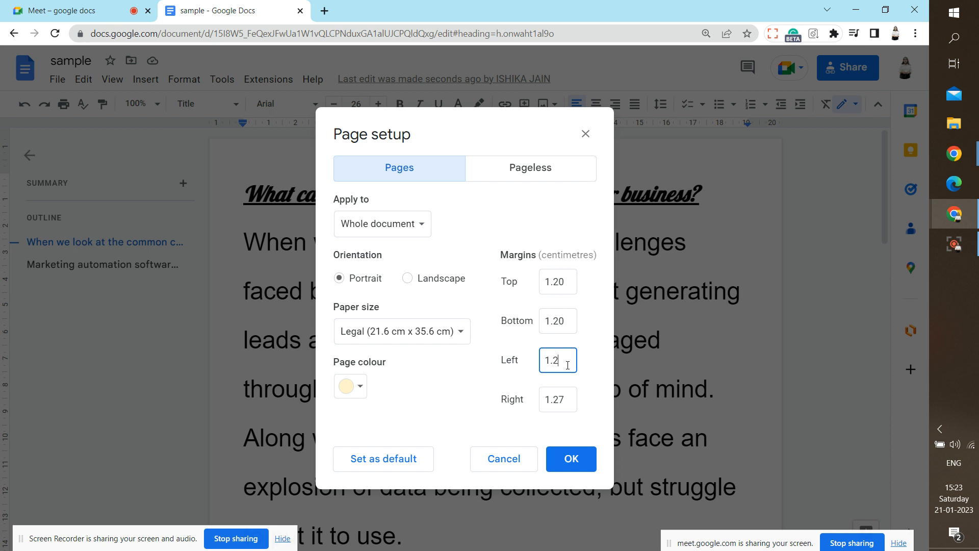
type("0")
left_click(577, 394)
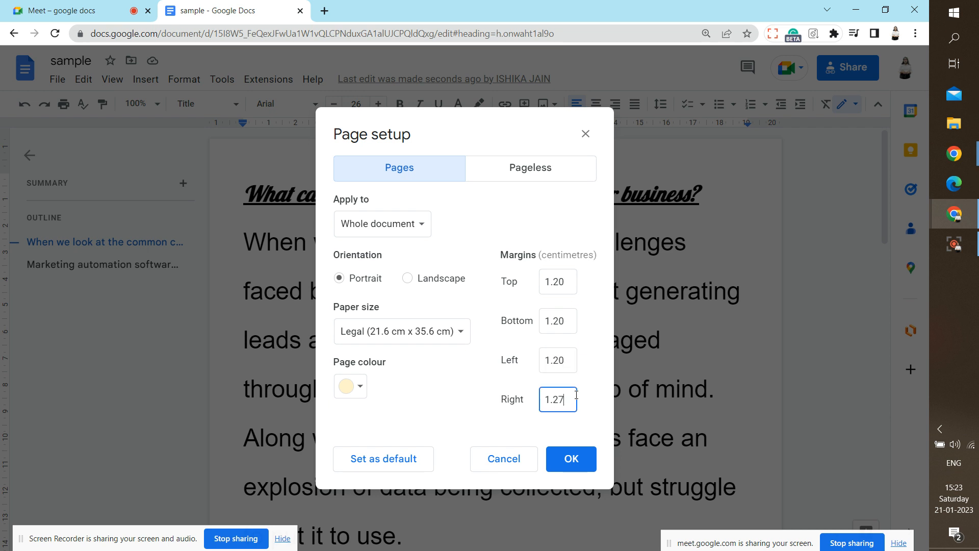
left_click(571, 459)
Shift the indents of the title line and the opening paragraph slightly outward into the page margins
left_click(631, 338)
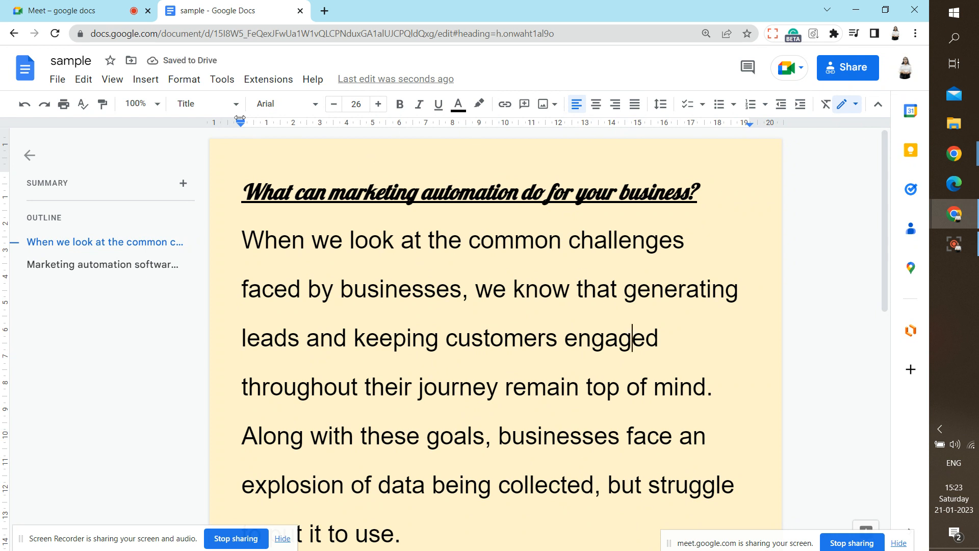
left_click_drag(241, 121, 232, 122)
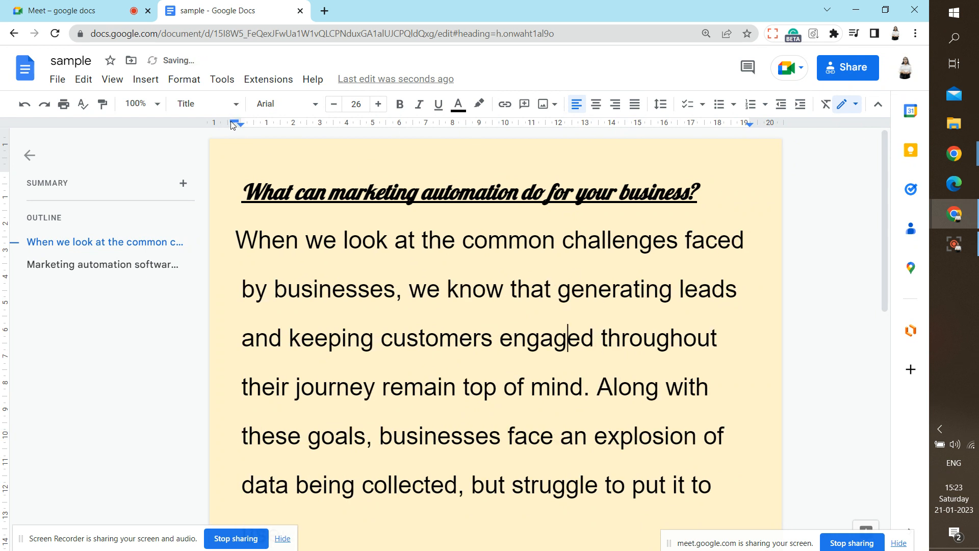
key("ctrl+Home")
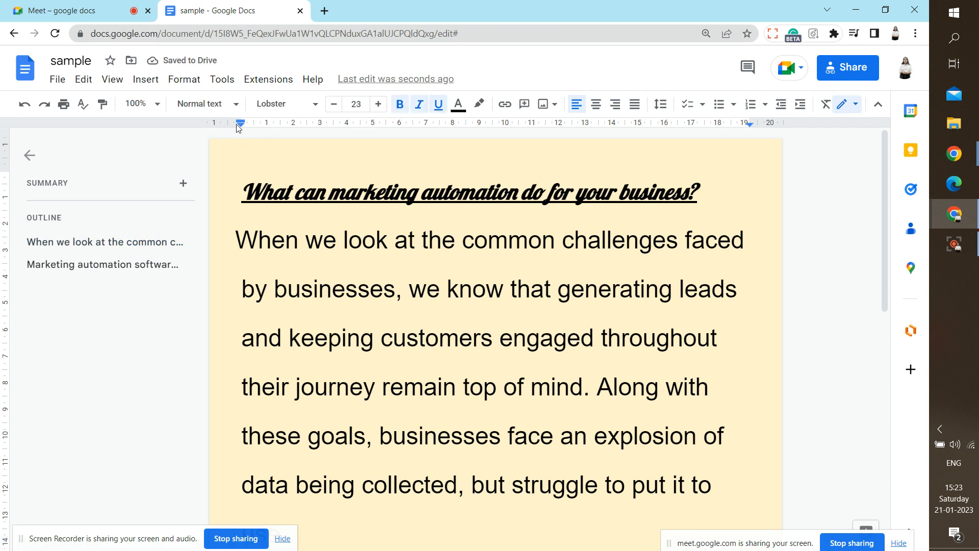
left_click_drag(237, 124, 230, 124)
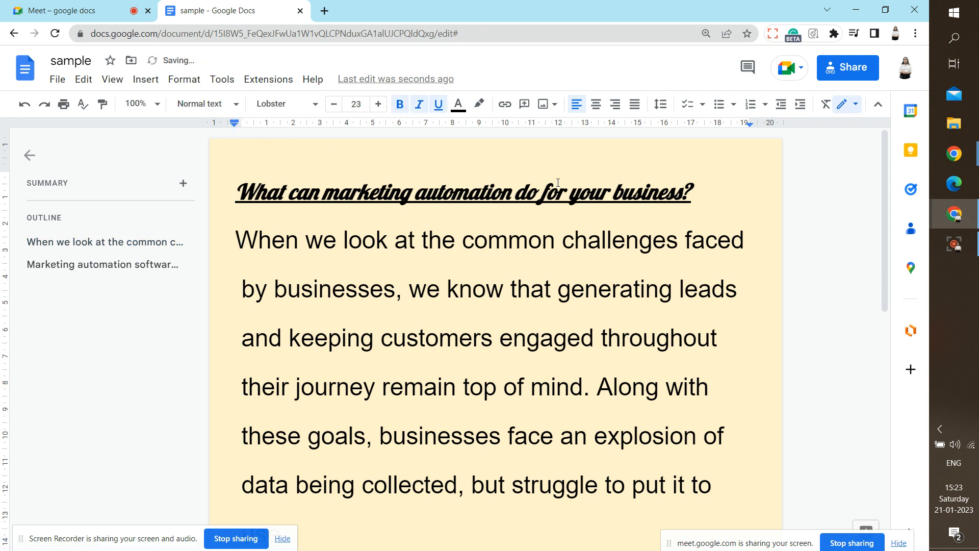
left_click_drag(749, 126, 764, 129)
left_click(699, 289)
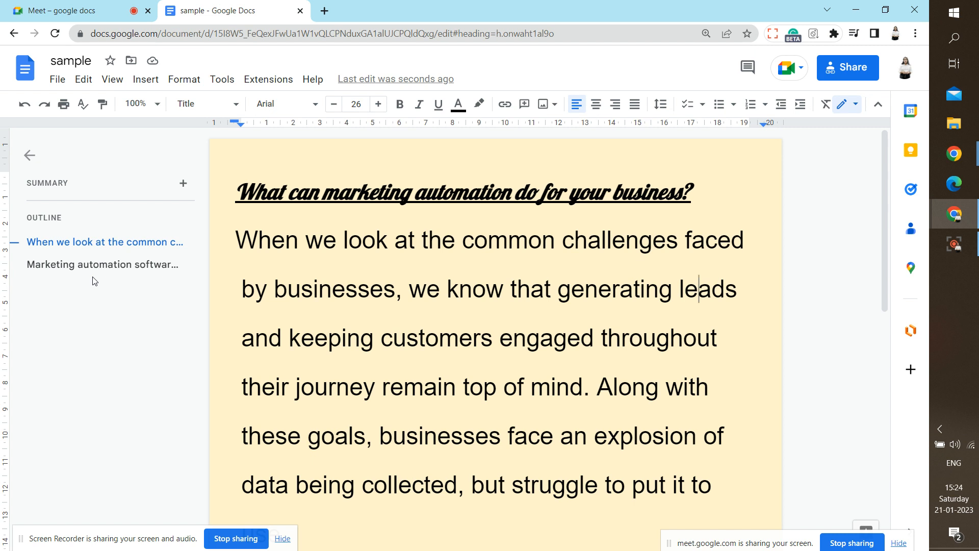
left_click(76, 10)
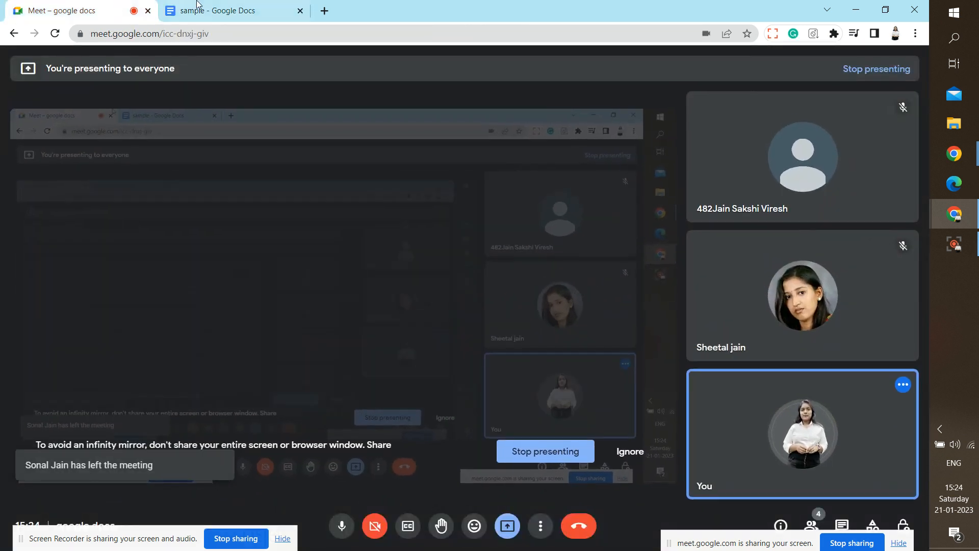
left_click(197, 6)
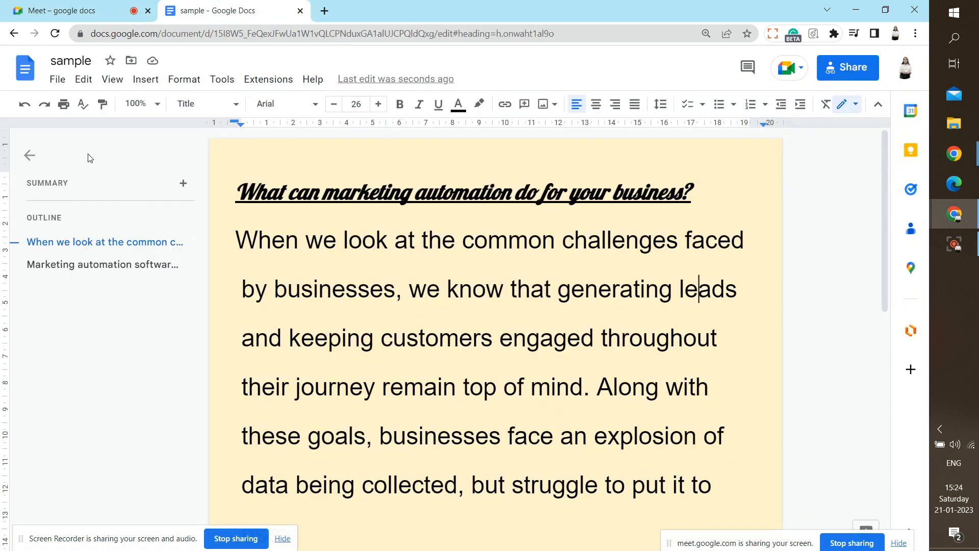
left_click(58, 81)
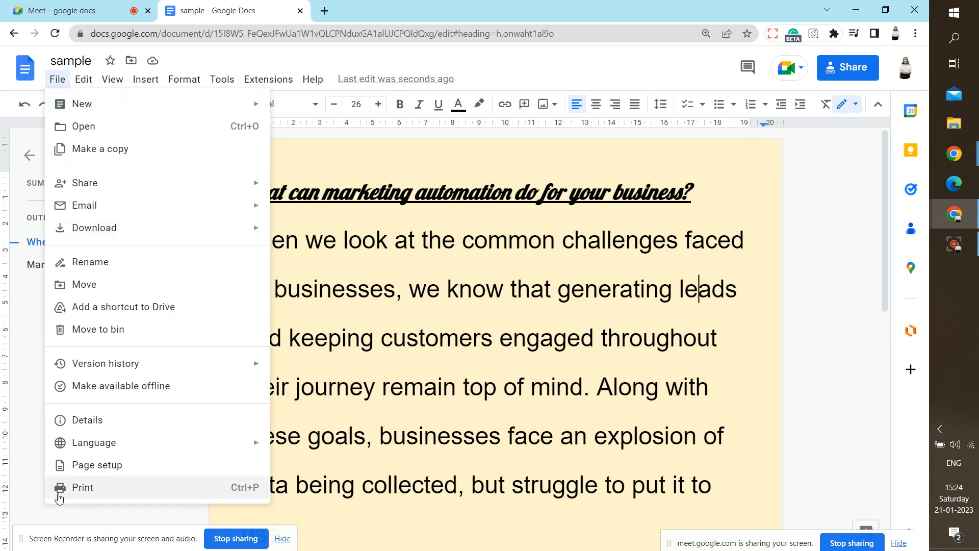
mouse_move(79, 82)
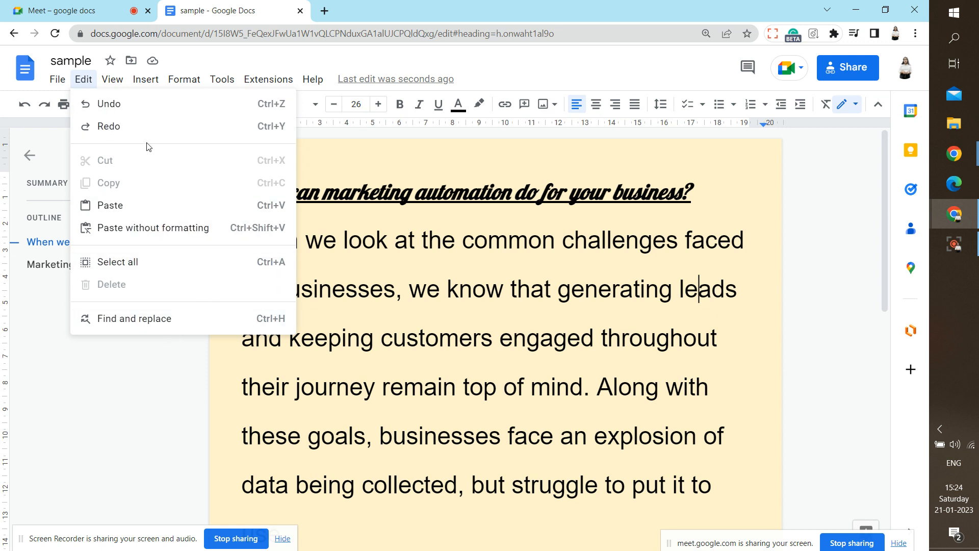
mouse_move(121, 83)
mouse_move(137, 104)
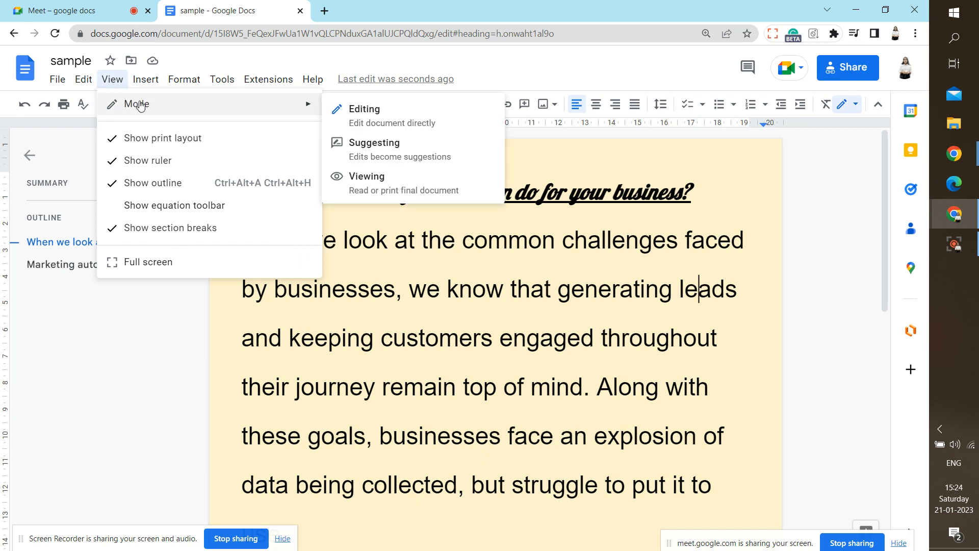
Switch the document to Suggesting mode and suggest replacing "top of mind. Along with" in the opening paragraph with 65892562
left_click(854, 107)
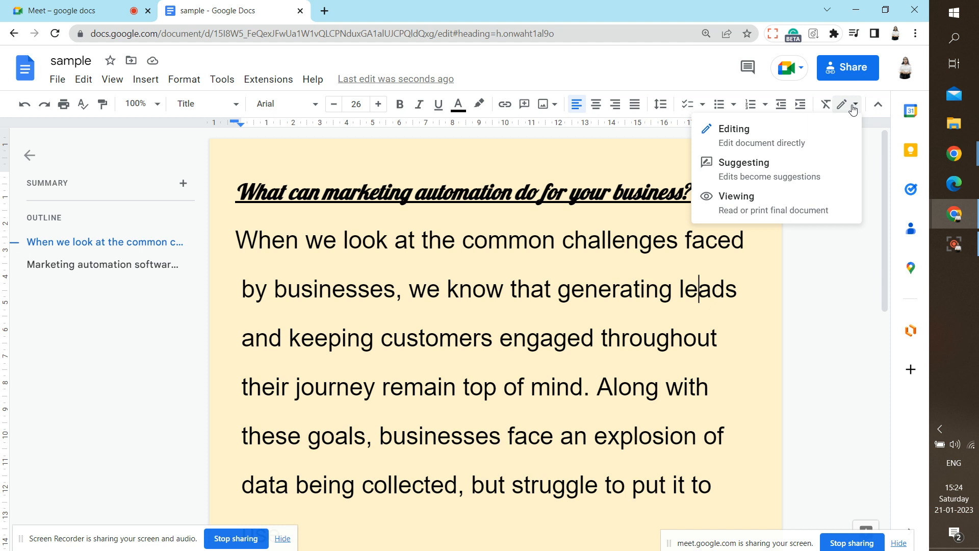
left_click(753, 172)
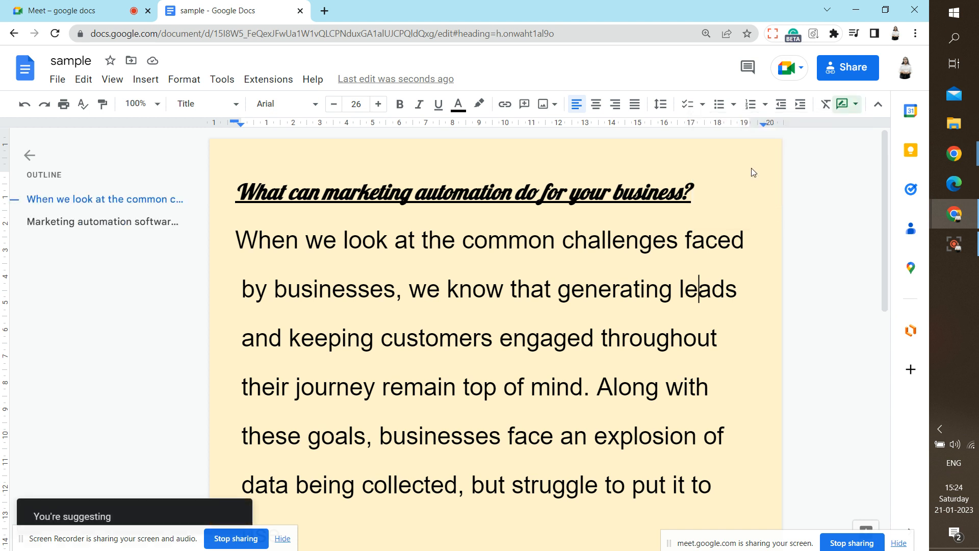
left_click(327, 185)
left_click(531, 387)
left_click_drag(711, 387, 484, 377)
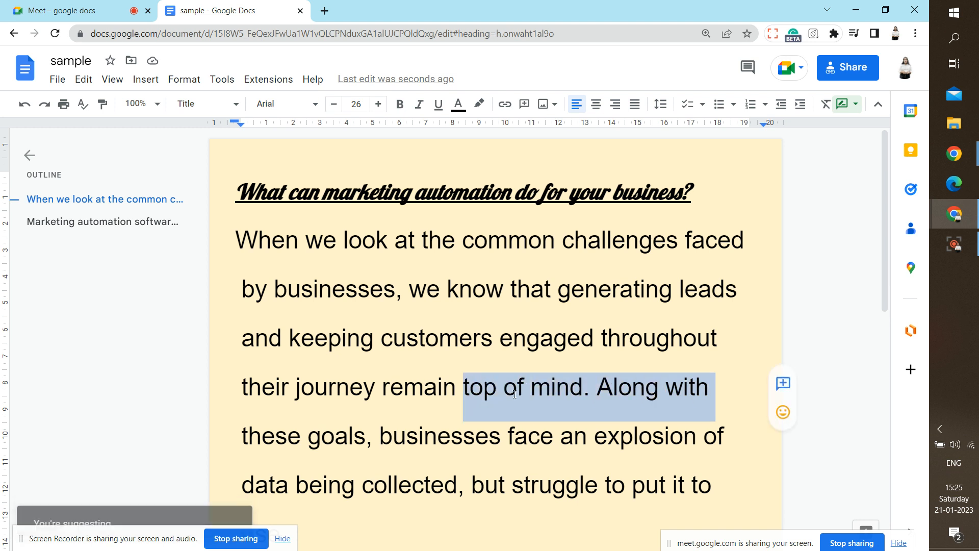
type("6589")
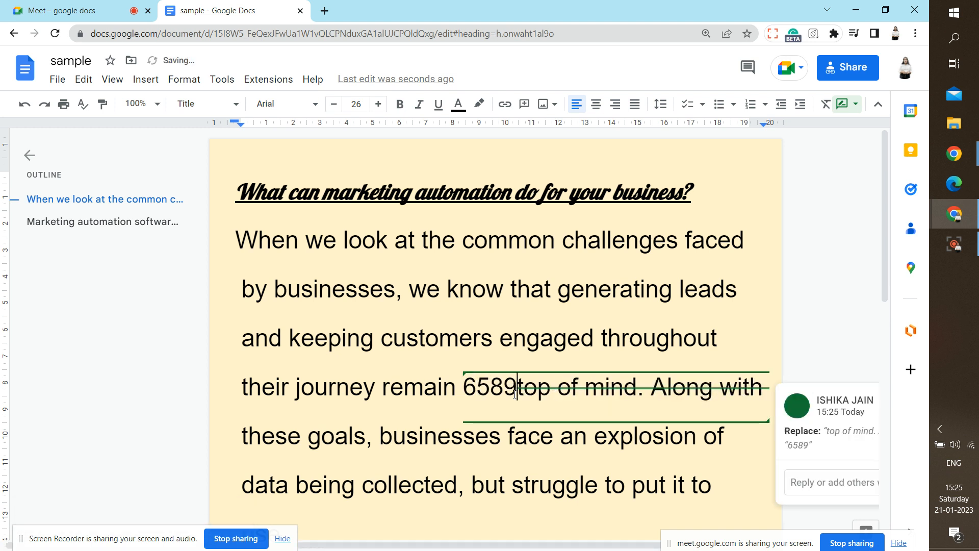
type("2562")
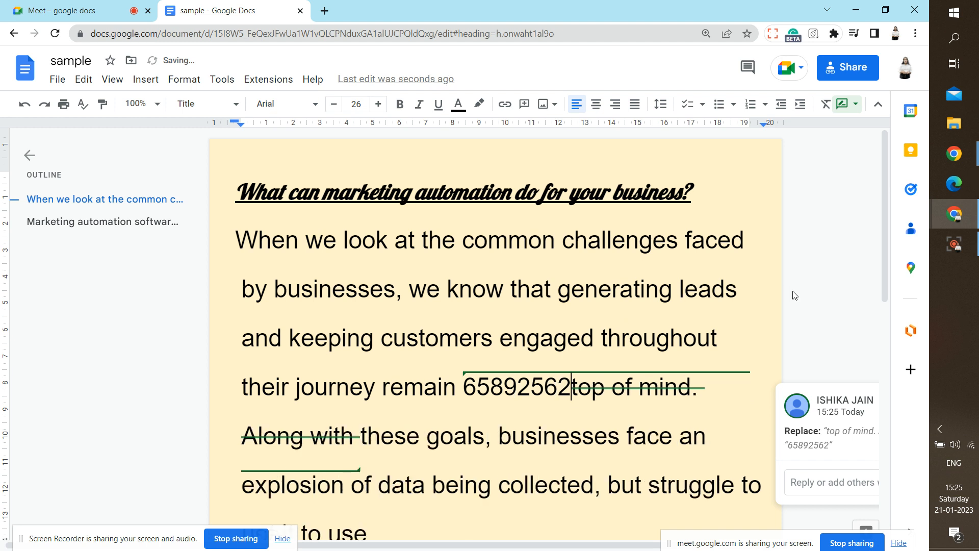
Set the document zoom to 75% and reject the suggested replacement with 65892562
left_click(795, 294)
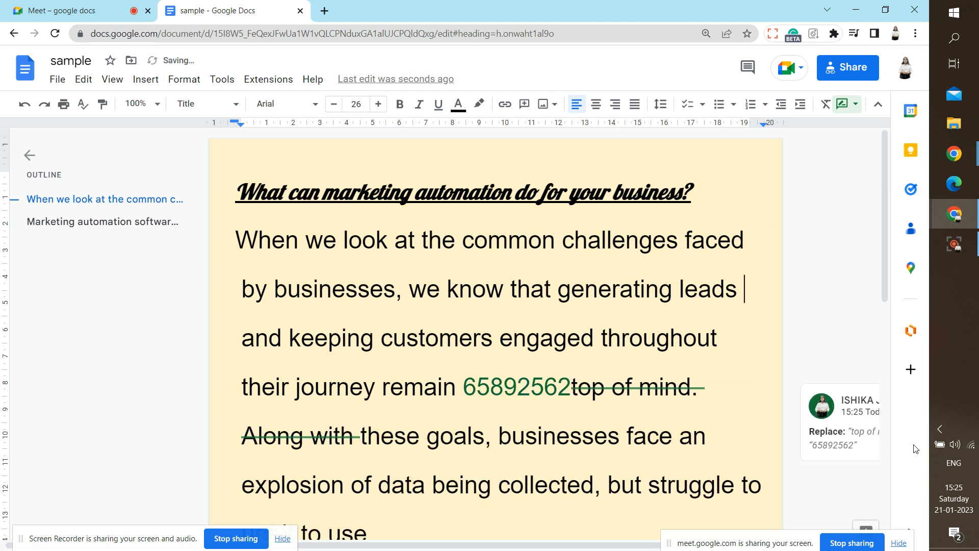
left_click(851, 416)
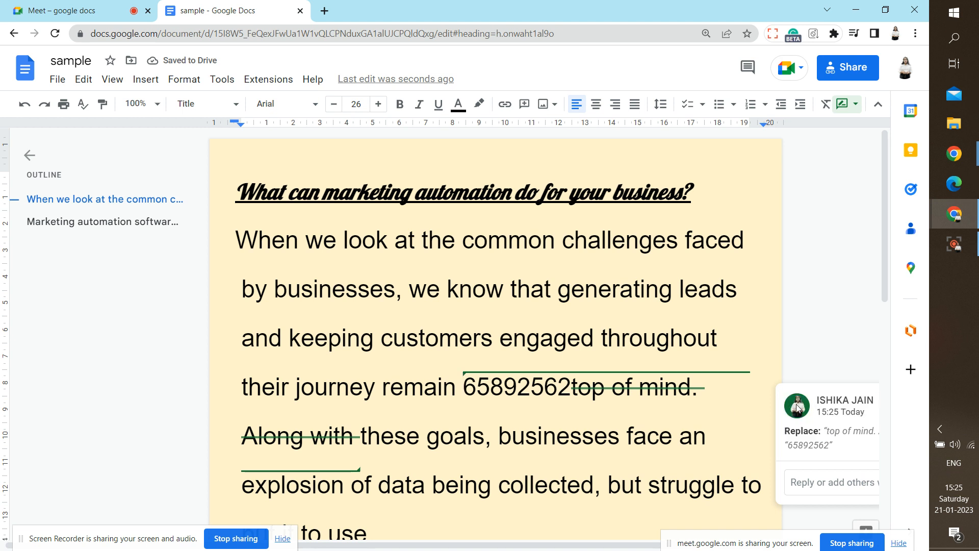
left_click_drag(762, 393, 709, 388)
left_click(136, 104)
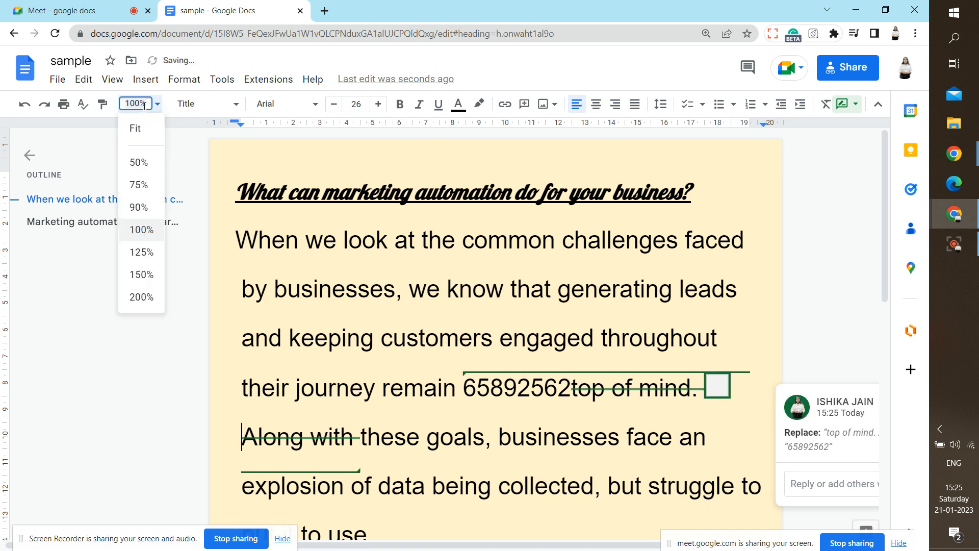
left_click(138, 185)
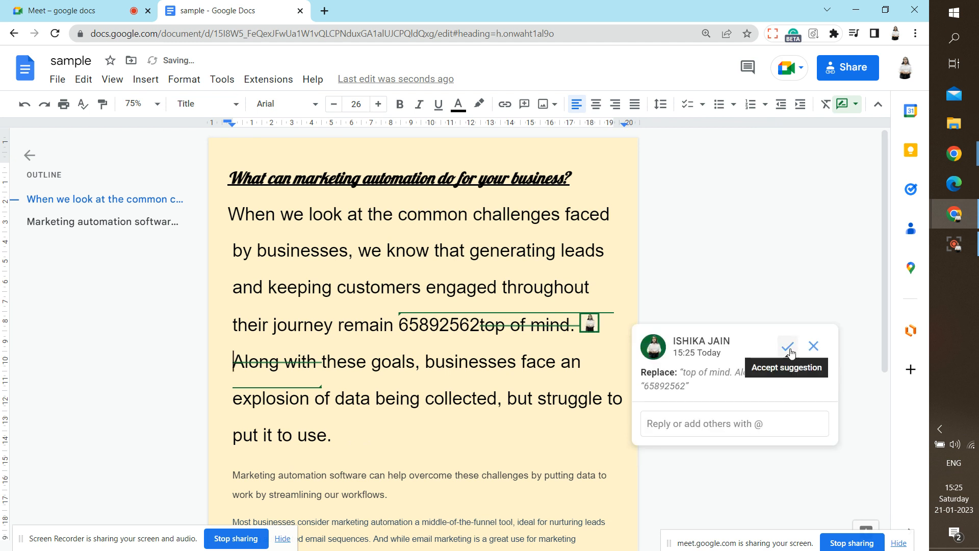
left_click(813, 346)
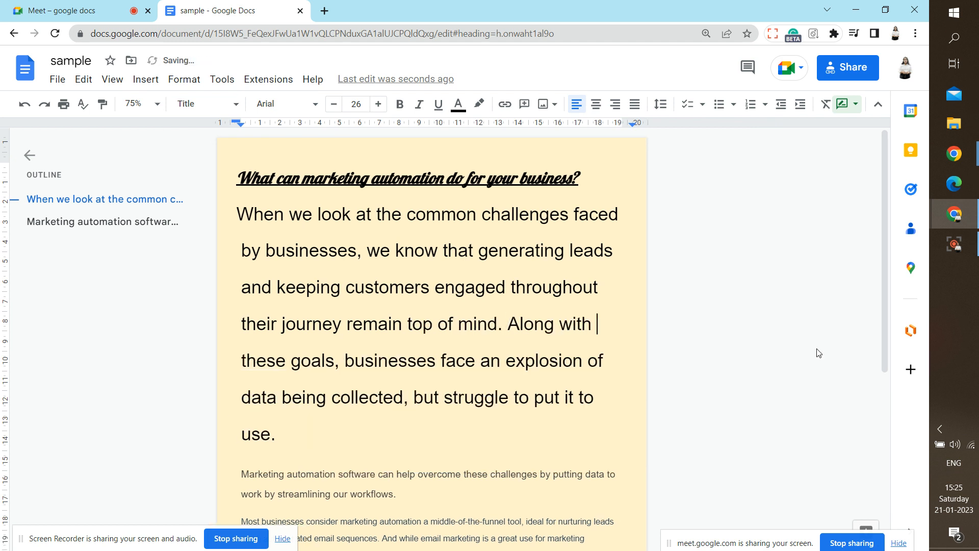
Suggest replacing "lead" in the word "leads" of the opening paragraph with 2589632 and accept the suggestion
left_click_drag(607, 245, 571, 248)
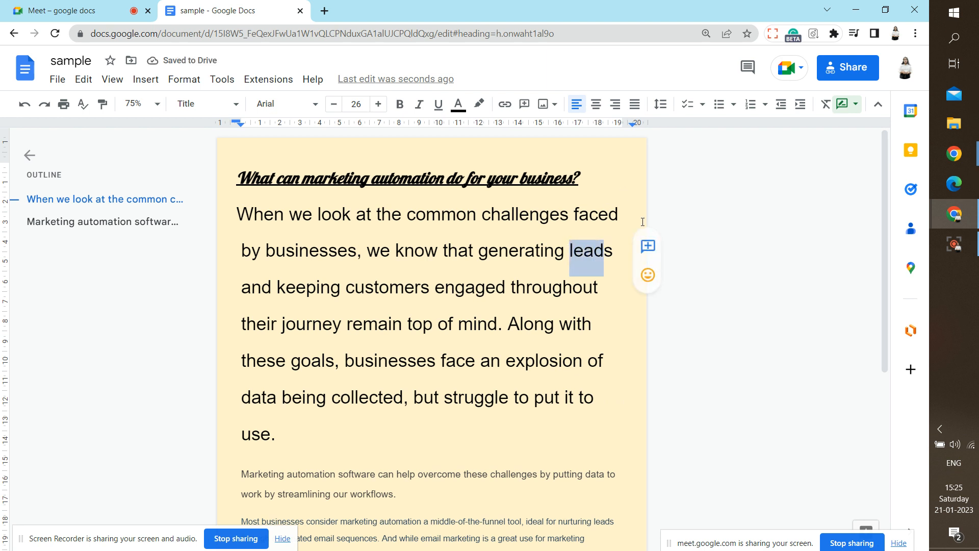
type("258")
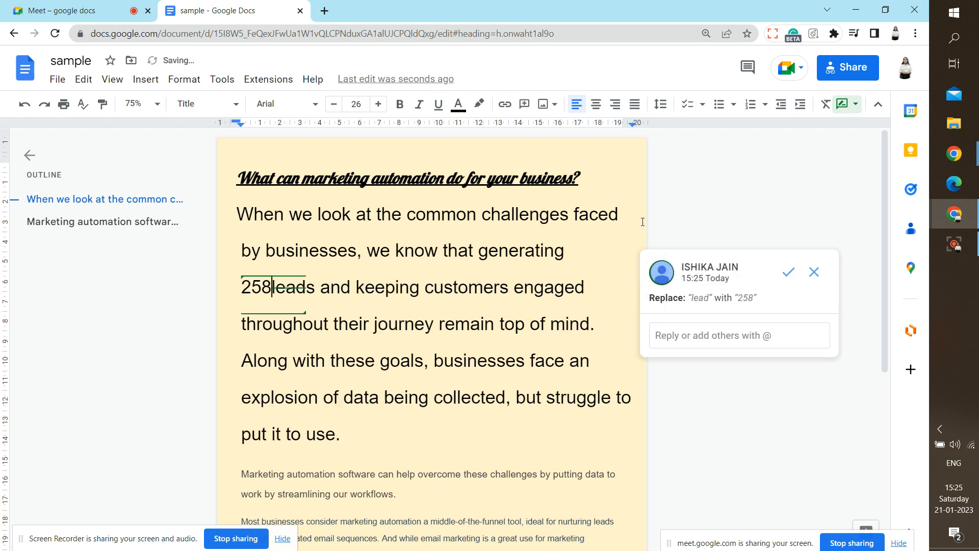
type("9632")
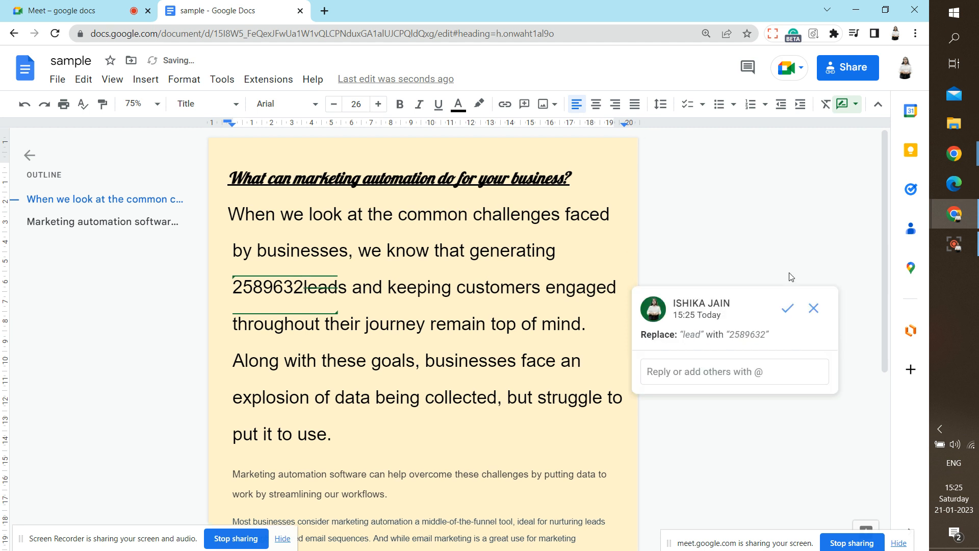
left_click(787, 309)
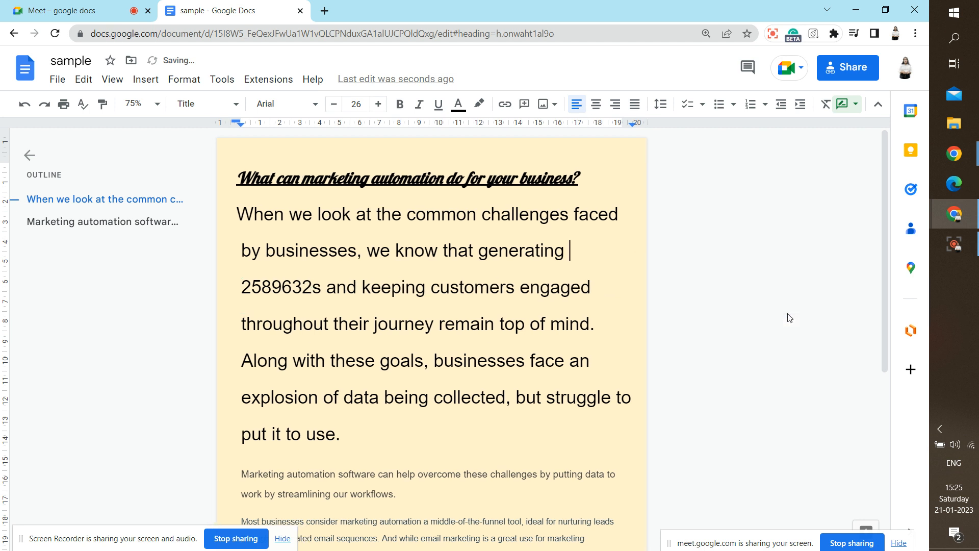
Undo the accepted suggestion and the replacement of "lead" with 2589632
double_click(315, 284)
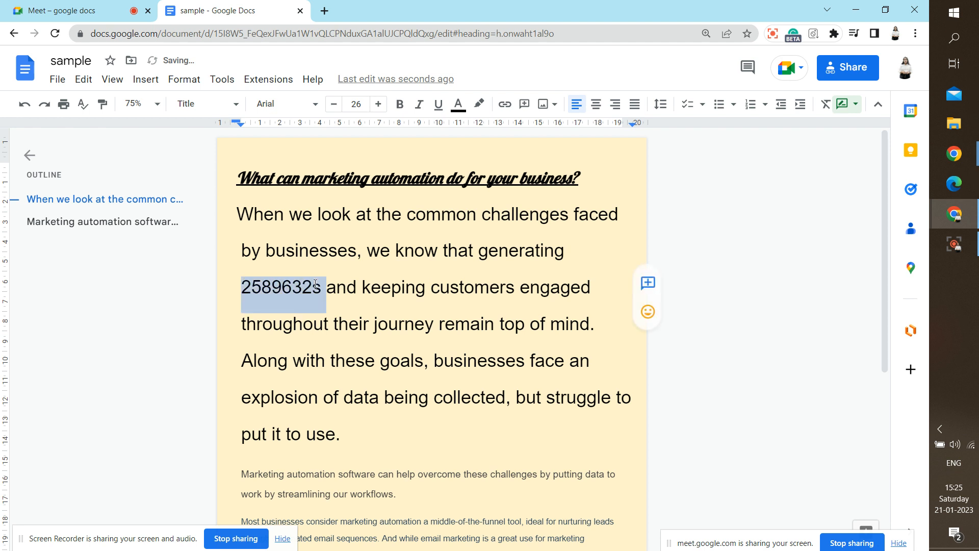
left_click(29, 106)
left_click(30, 106)
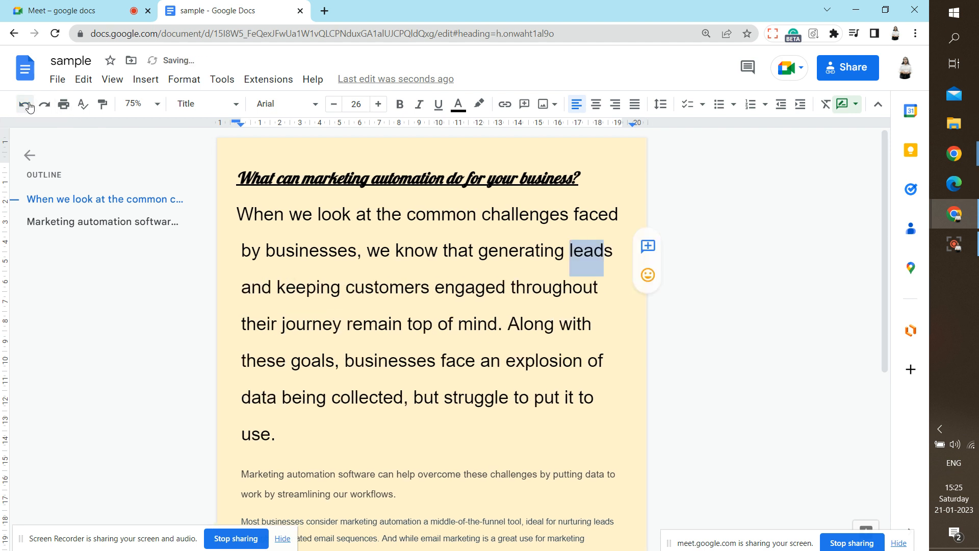
Place the cursor in the "Marketing automation software" paragraph and turn off the print layout display
left_click(570, 474)
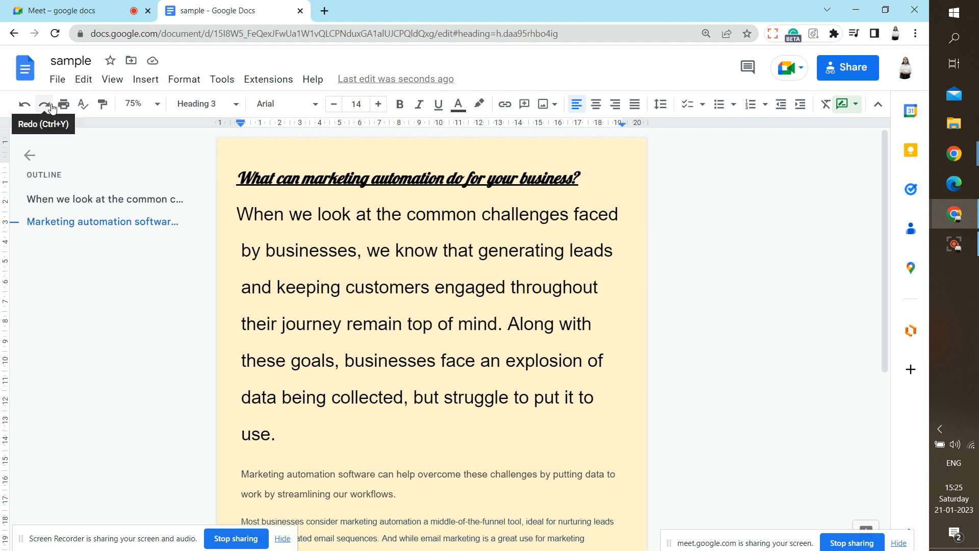
left_click(92, 80)
mouse_move(104, 83)
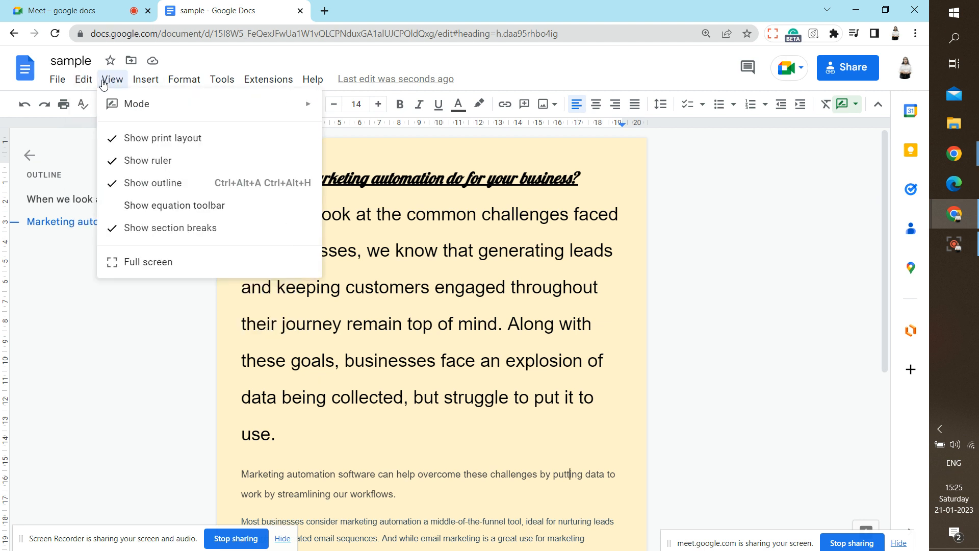
left_click(138, 138)
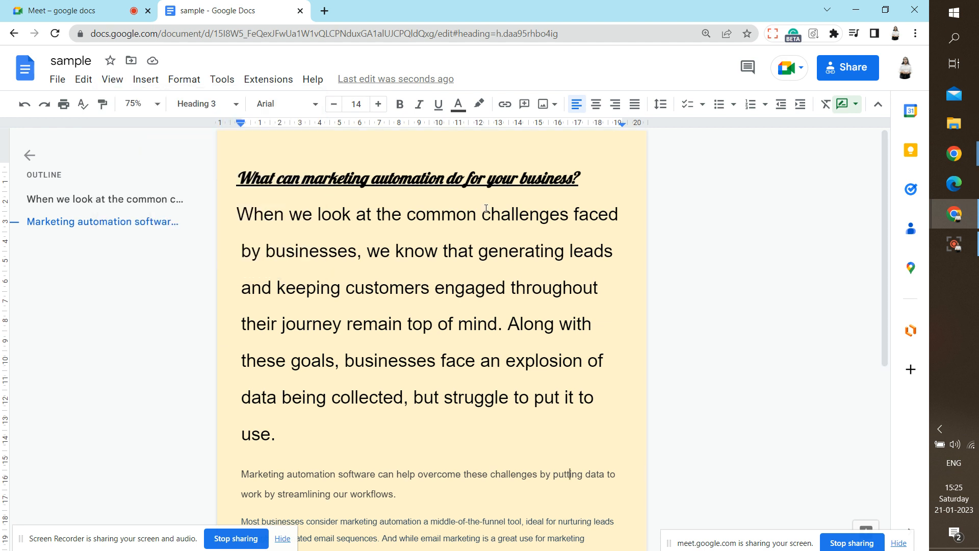
View and dismiss the print settings, and turn the print layout display back on
left_click(63, 103)
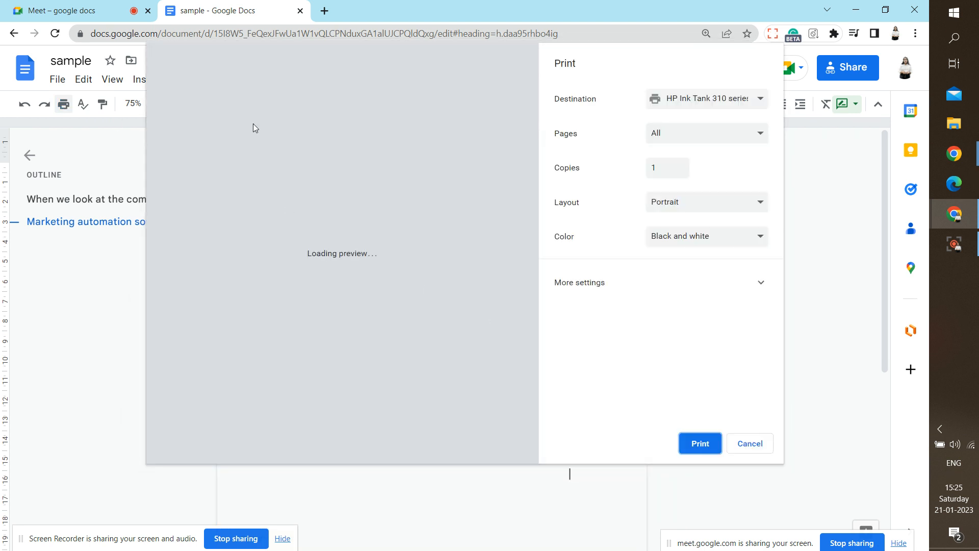
left_click(745, 449)
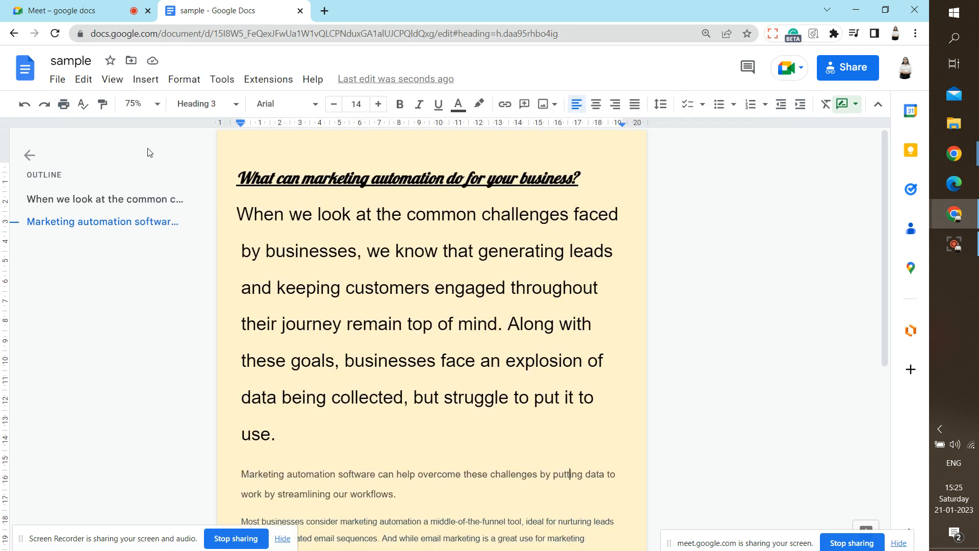
left_click(113, 80)
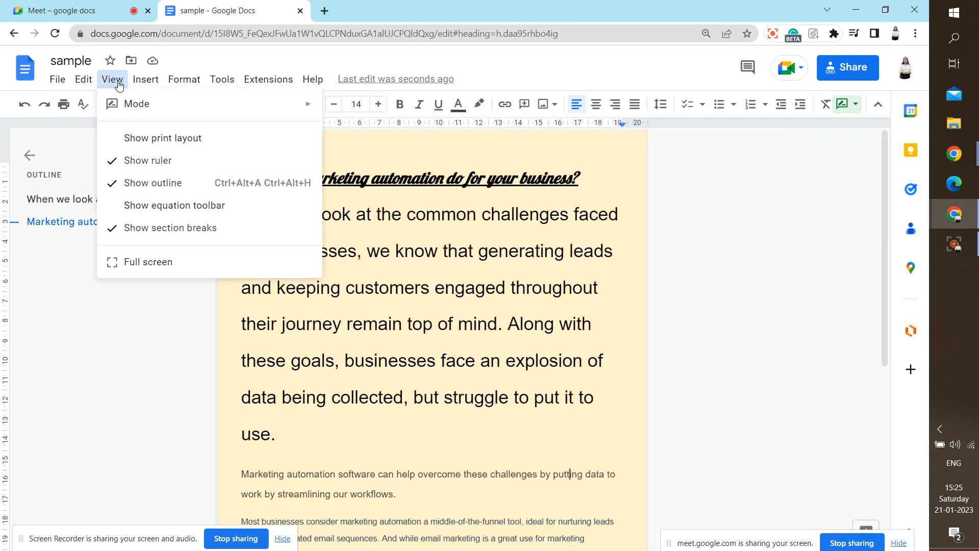
left_click(136, 138)
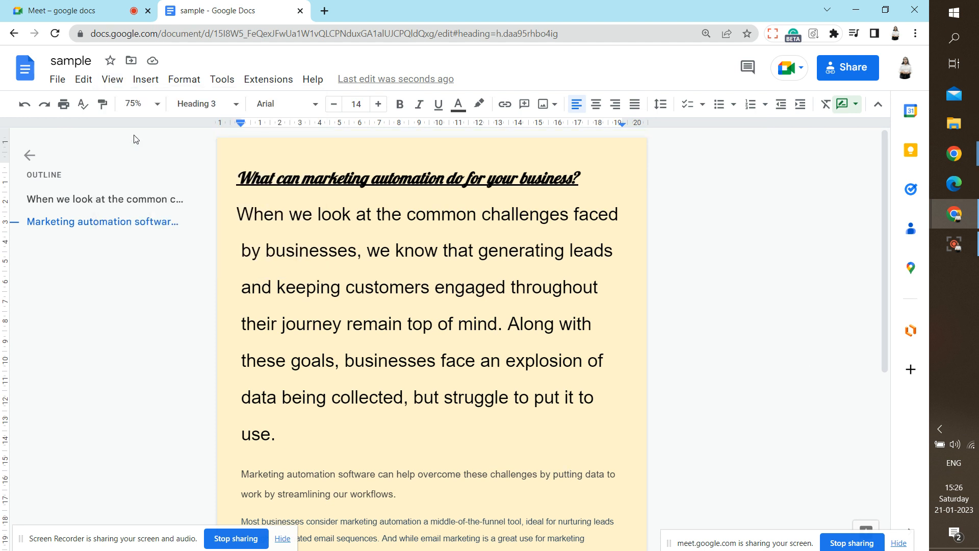
left_click(570, 474)
Hide the document outline and show it again
left_click(122, 83)
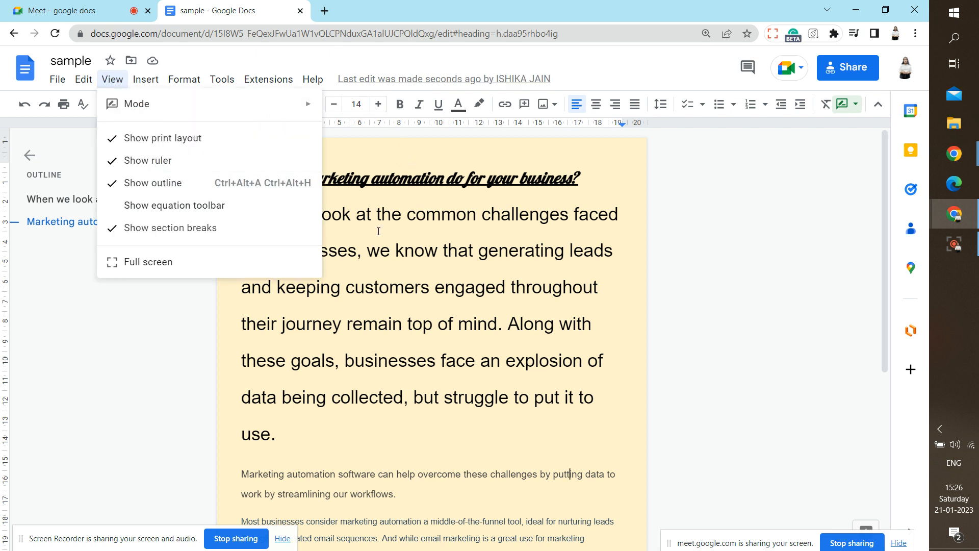
left_click(160, 188)
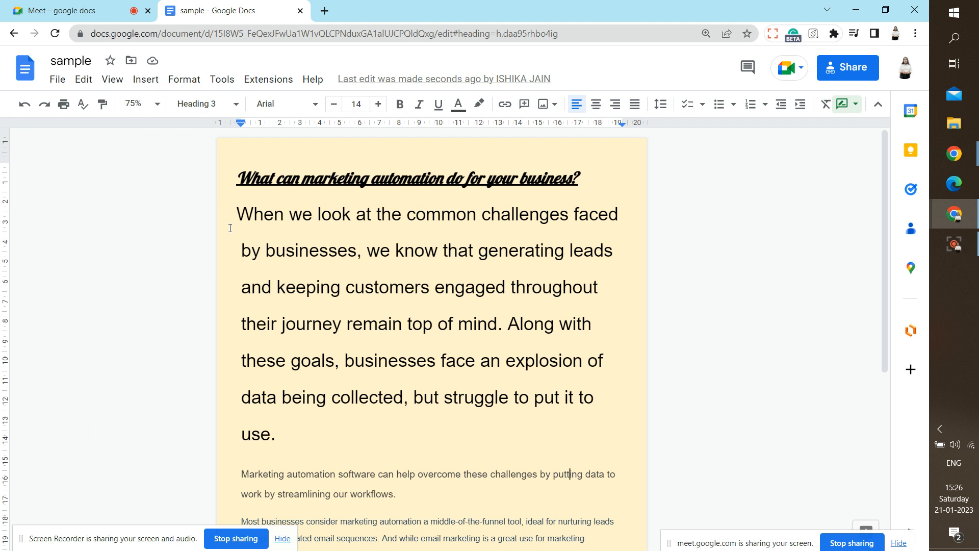
left_click(113, 79)
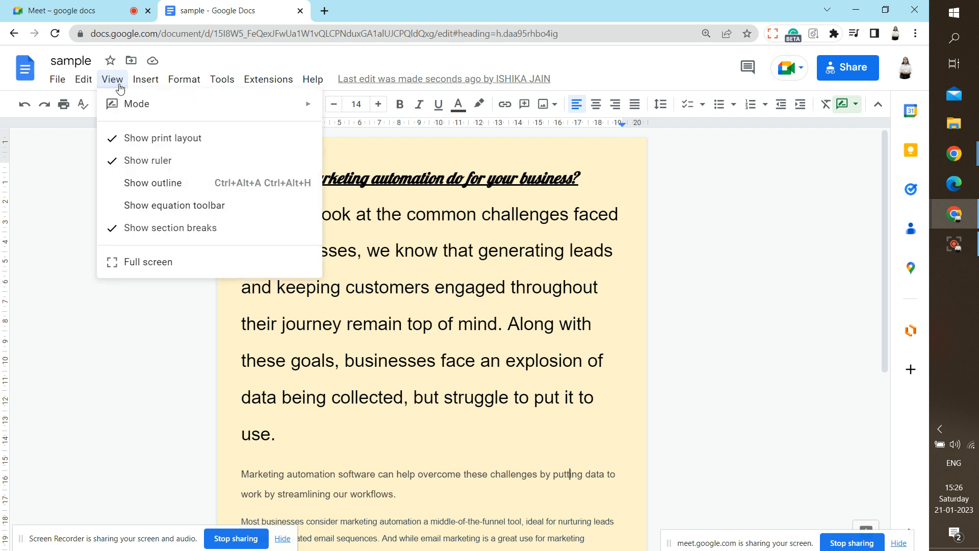
left_click(152, 187)
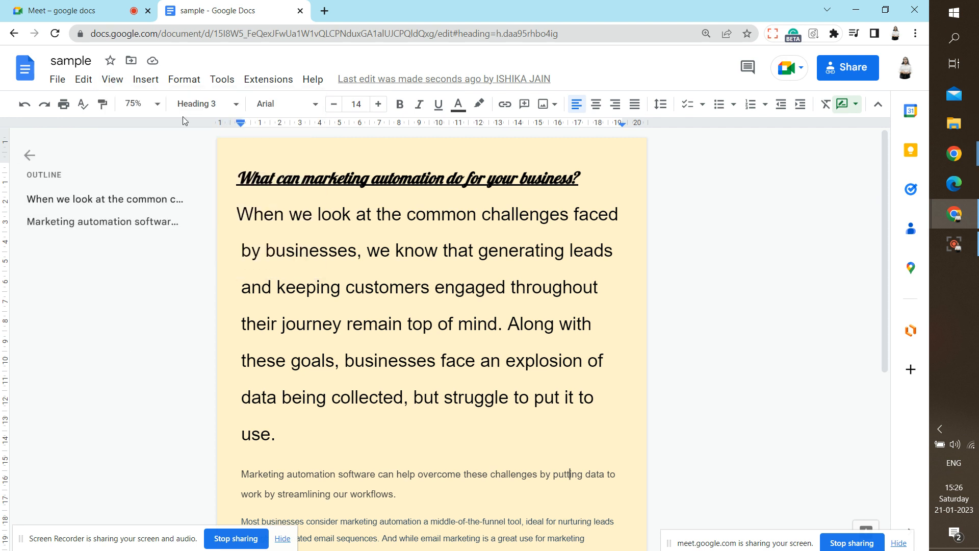
Apply the Title style to the "What can marketing automation do for your business?" line
left_click(197, 104)
mouse_move(214, 144)
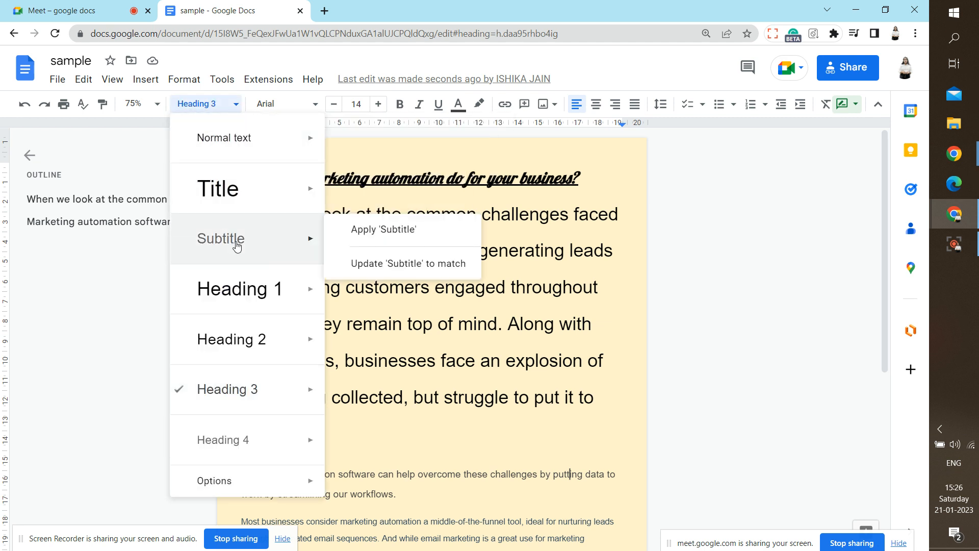
mouse_move(251, 298)
mouse_move(256, 340)
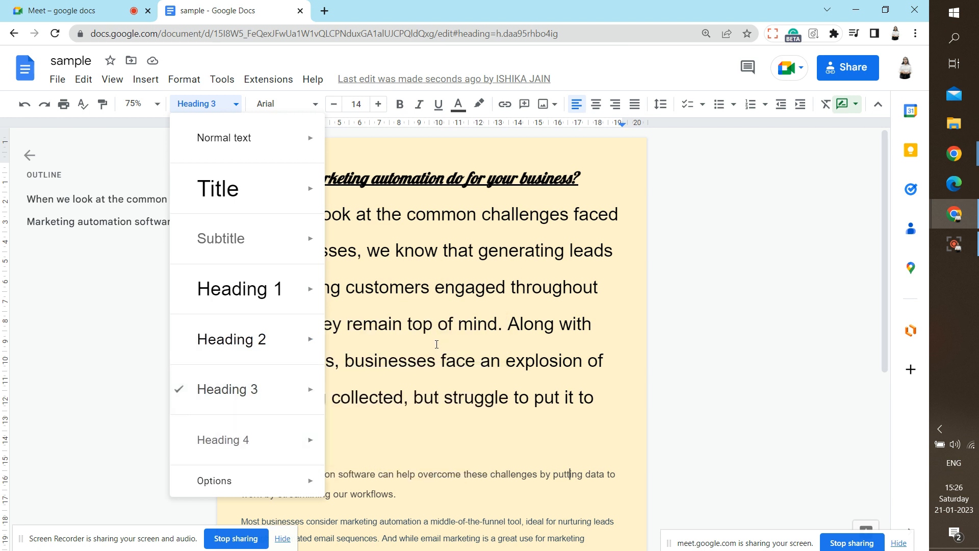
left_click(112, 243)
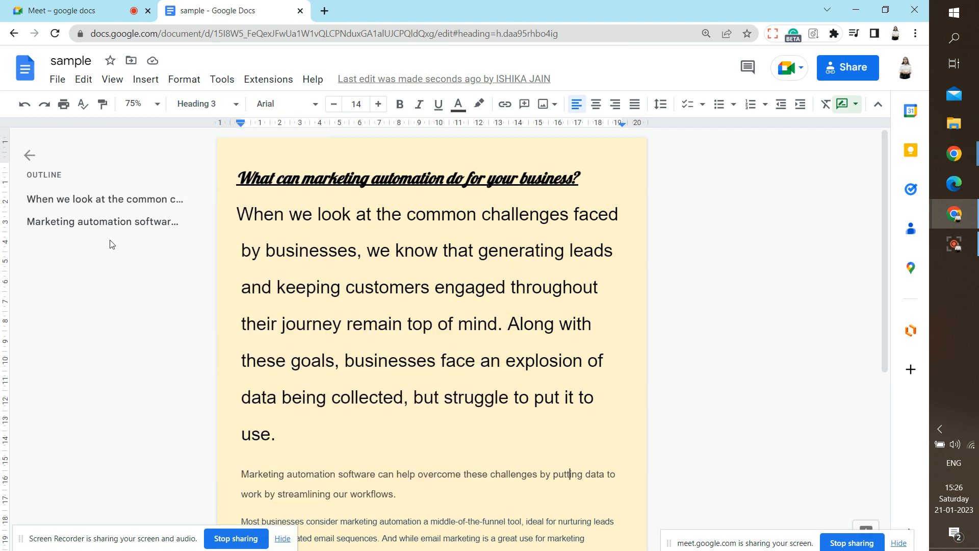
triple_click(279, 192)
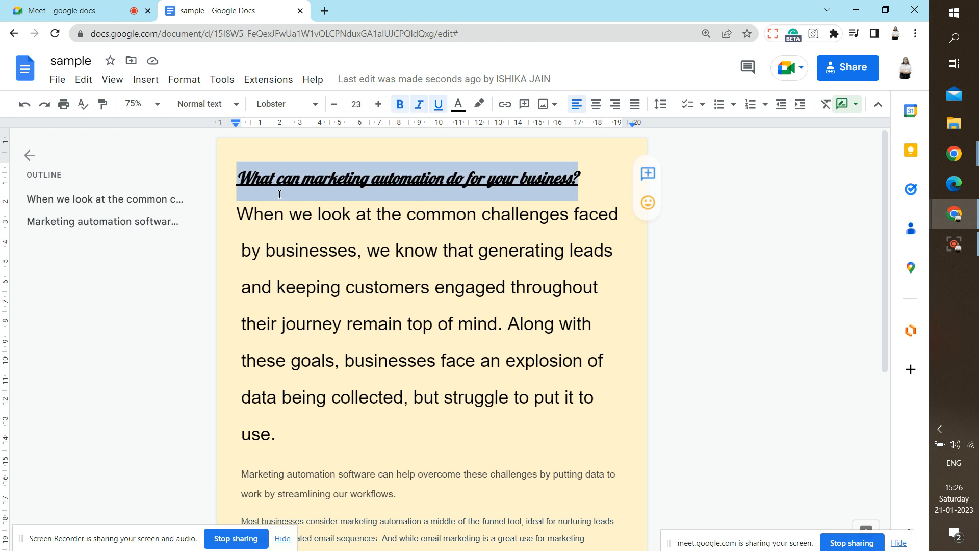
left_click(231, 104)
mouse_move(301, 188)
left_click(376, 177)
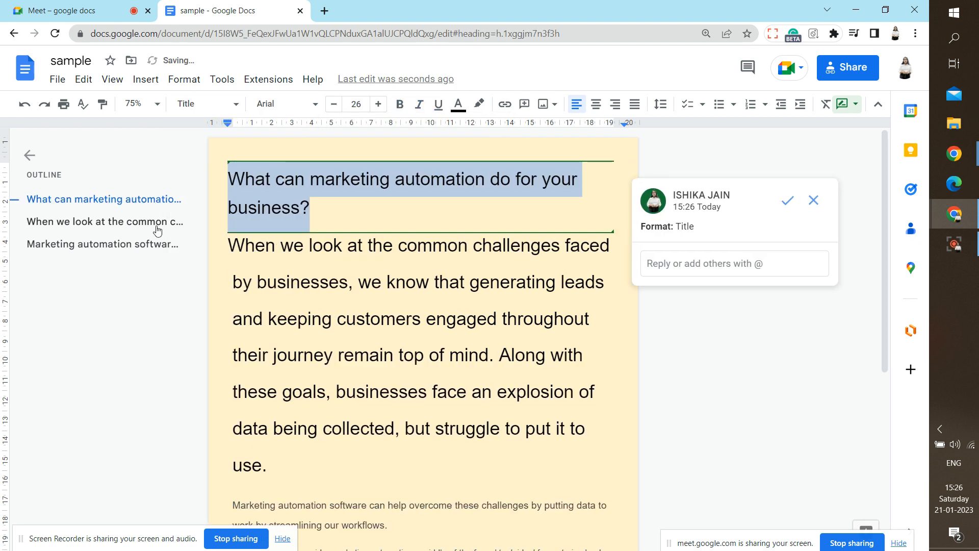
Apply the Heading 1 style to the paragraph starting "When we look at the common challenges"
triple_click(310, 319)
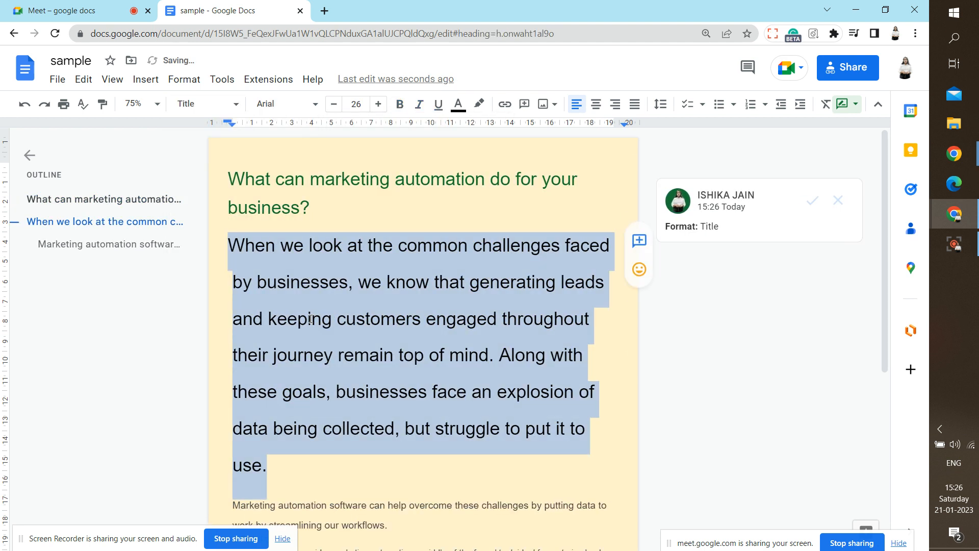
left_click(231, 109)
left_click(226, 311)
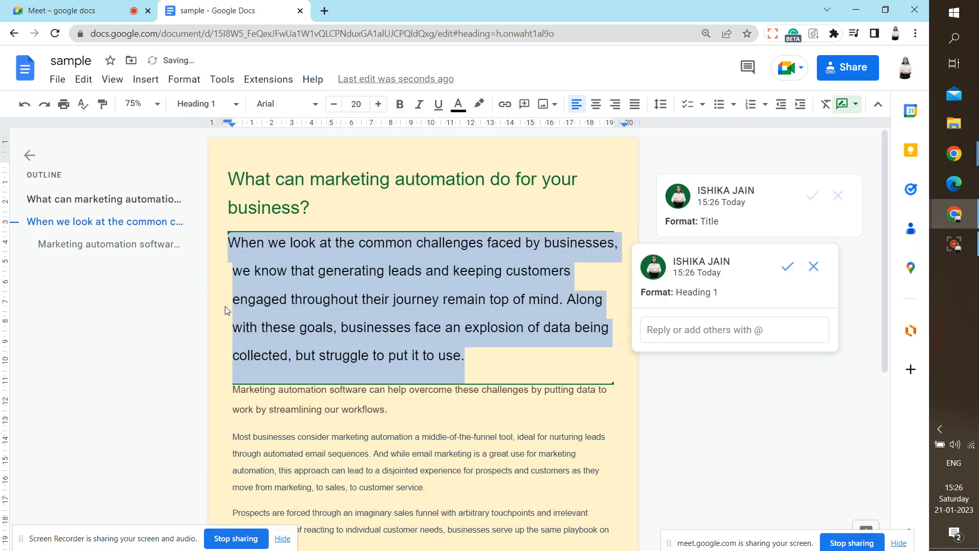
left_click(285, 409)
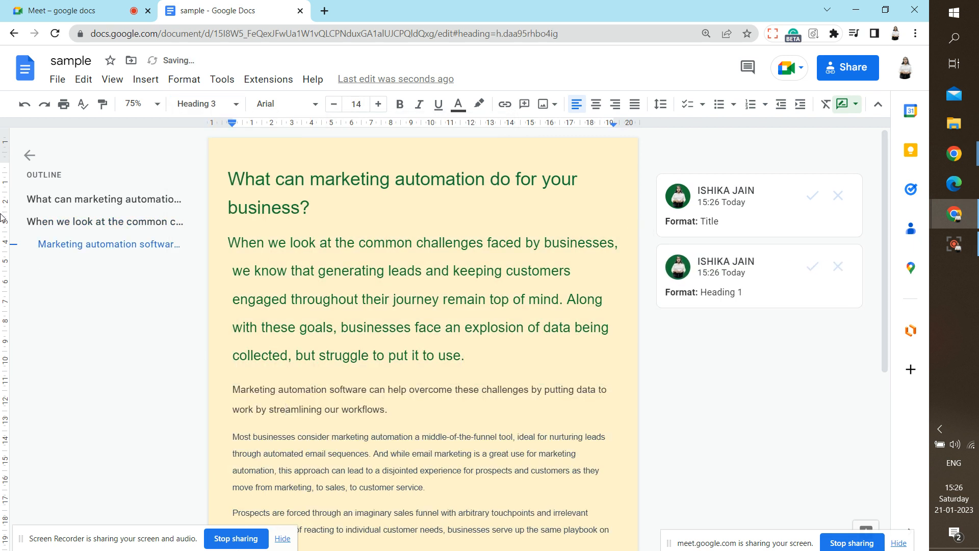
Apply the Subtitle style to the paragraph starting "Marketing automation software can help"
left_click(121, 249)
left_click(262, 168)
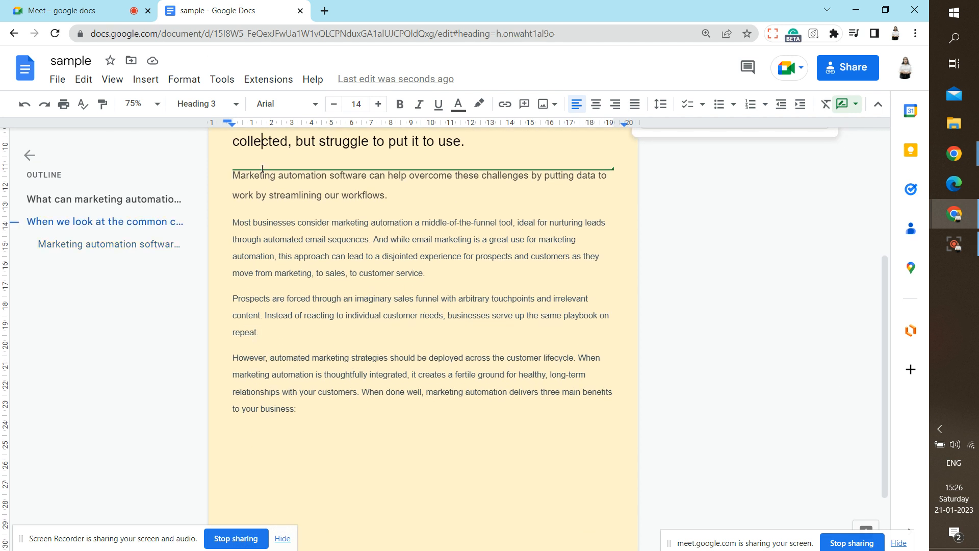
triple_click(263, 169)
left_click(262, 174)
left_click_drag(262, 175, 198, 105)
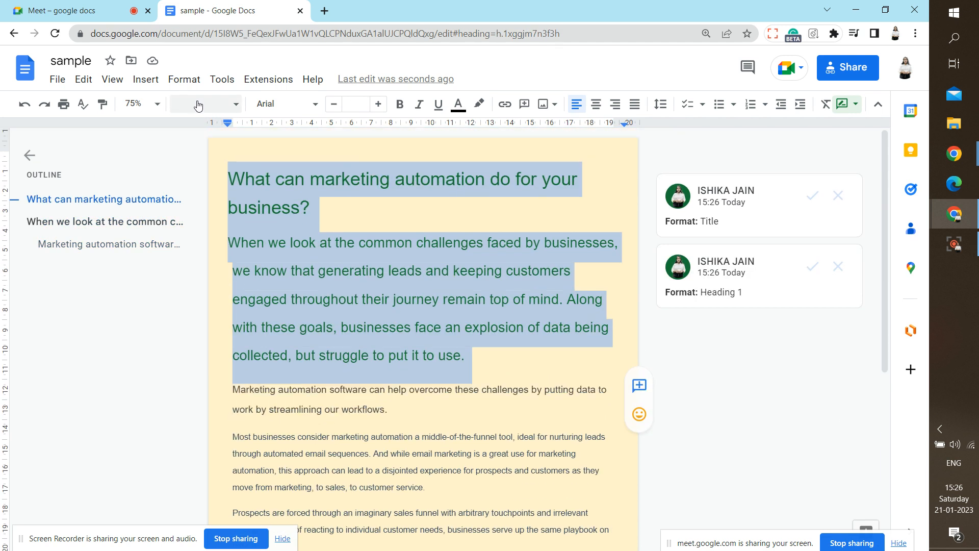
triple_click(272, 388)
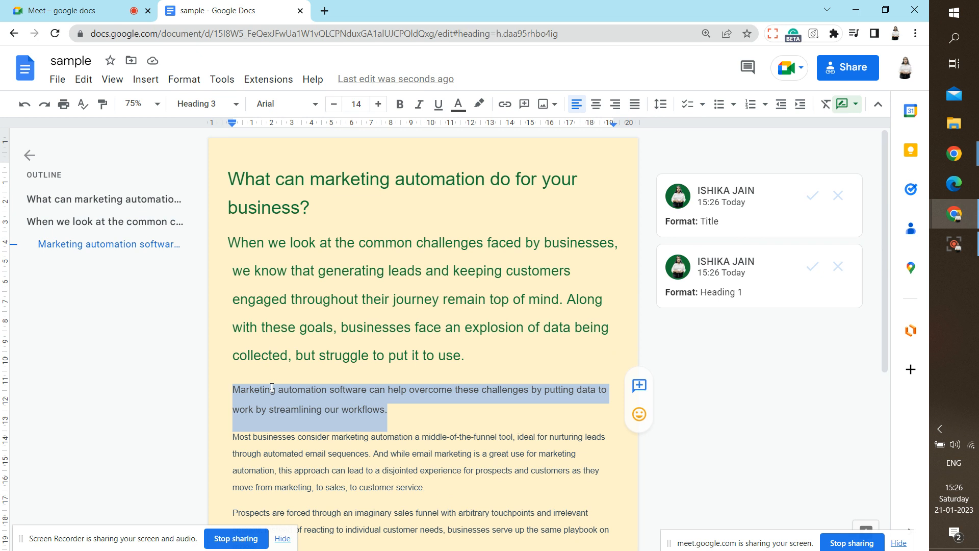
left_click(206, 104)
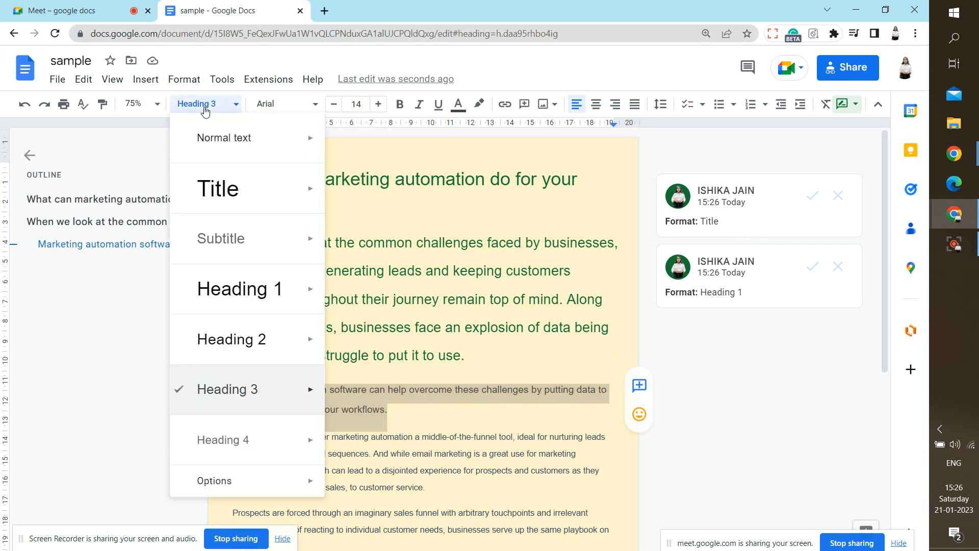
left_click(224, 233)
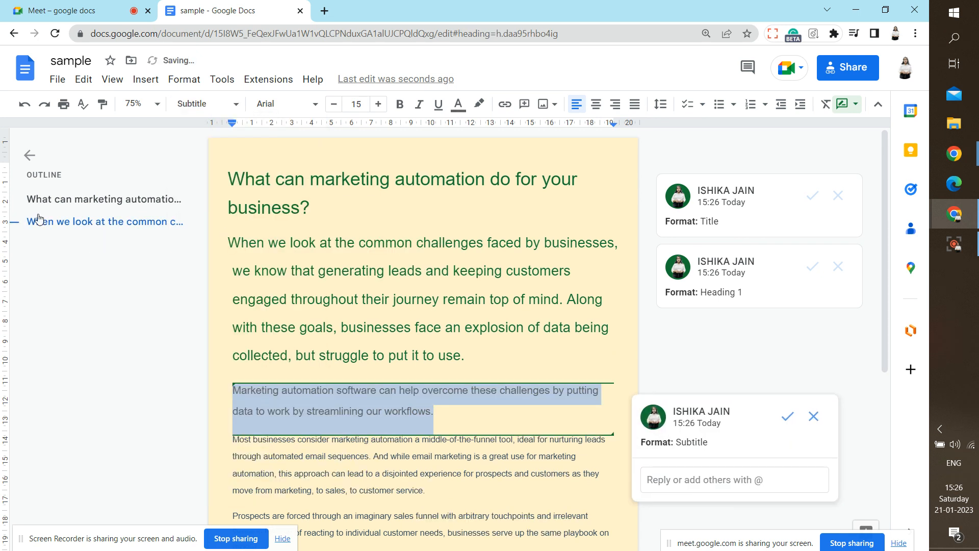
Apply the Normal text style to the "When we look at the common challenges" paragraph and jump to the title through the outline
triple_click(322, 264)
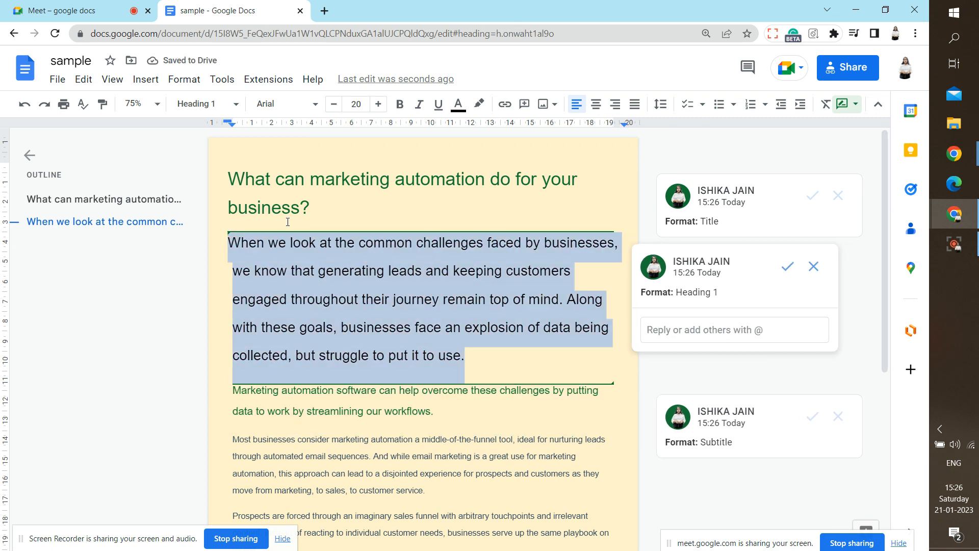
left_click(204, 104)
mouse_move(235, 164)
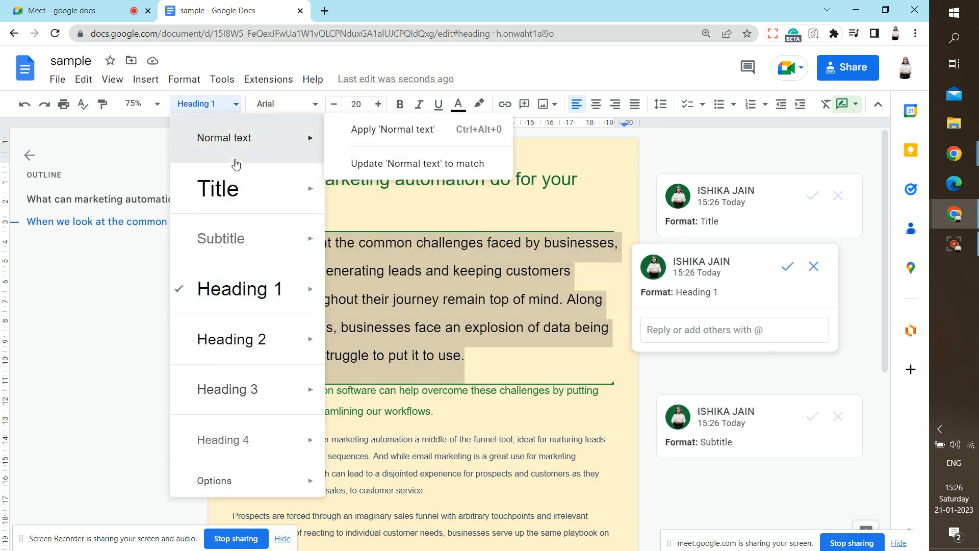
left_click(393, 129)
left_click(102, 199)
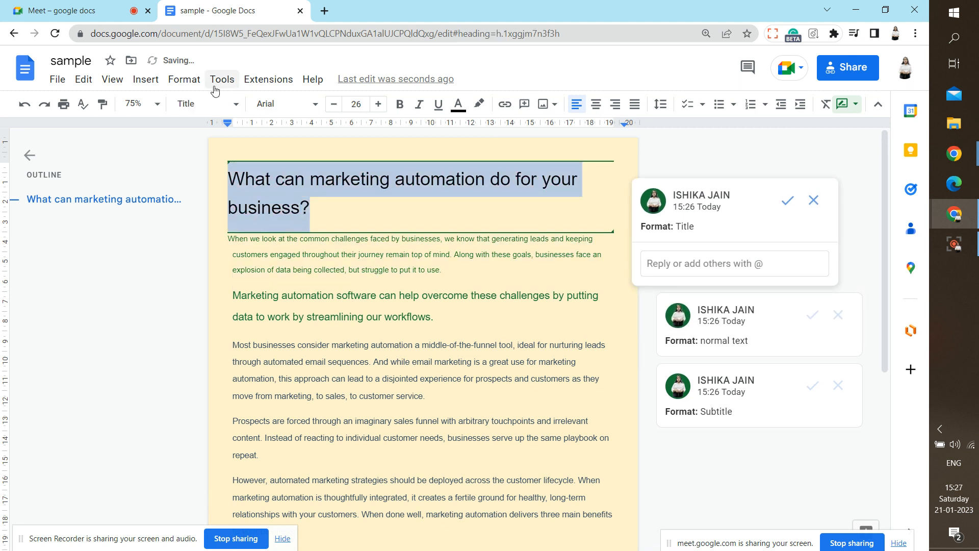
Apply the Subtitle style to the paragraph starting "Most businesses consider marketing automation"
left_click(281, 315)
triple_click(282, 313)
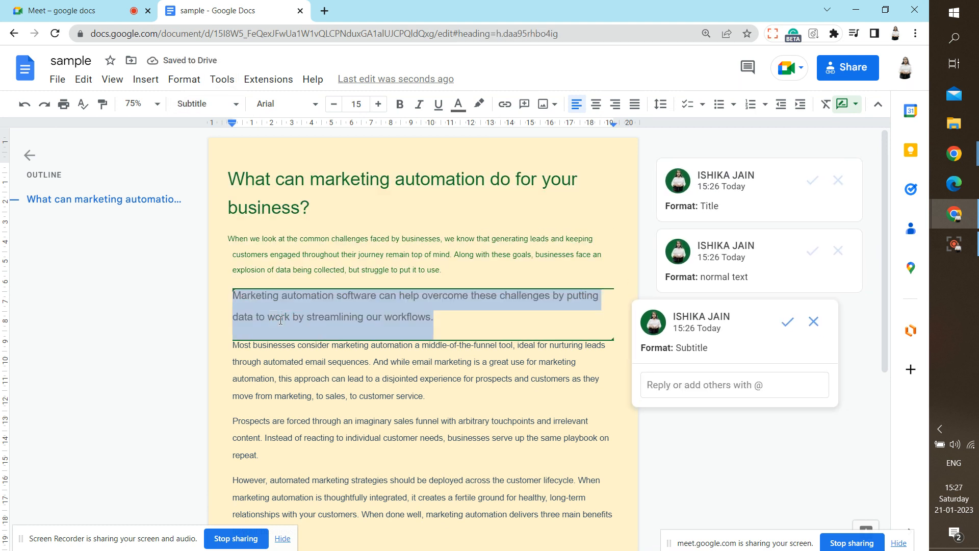
double_click(284, 380)
triple_click(284, 380)
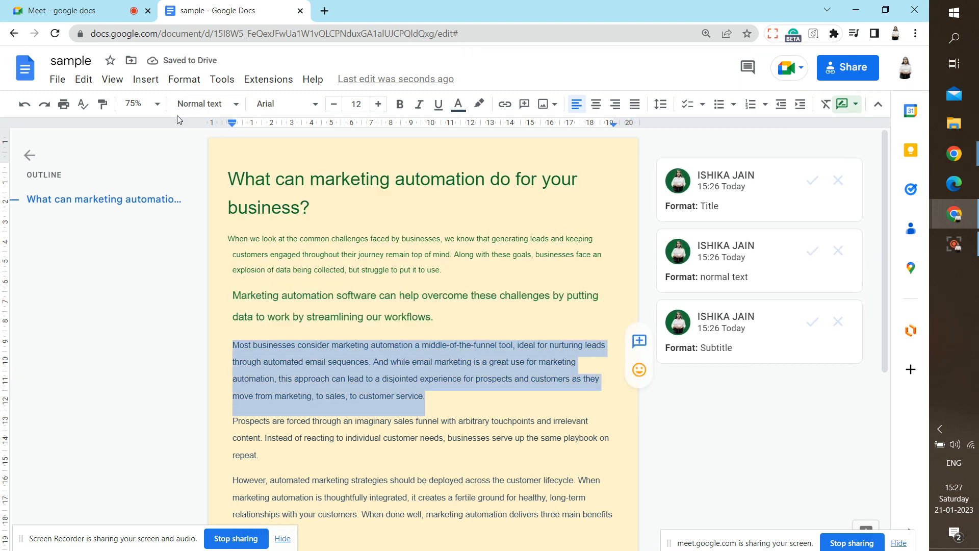
left_click(200, 105)
mouse_move(228, 240)
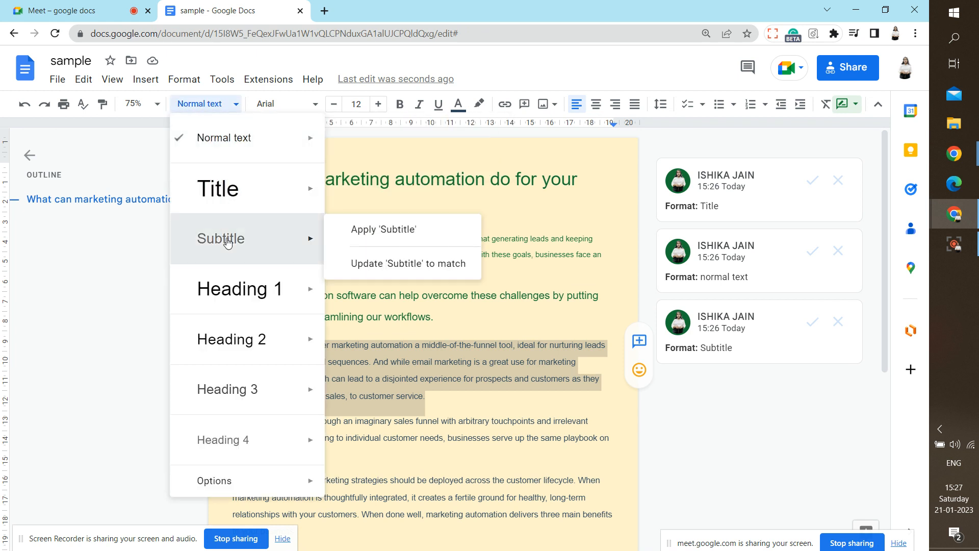
left_click(383, 227)
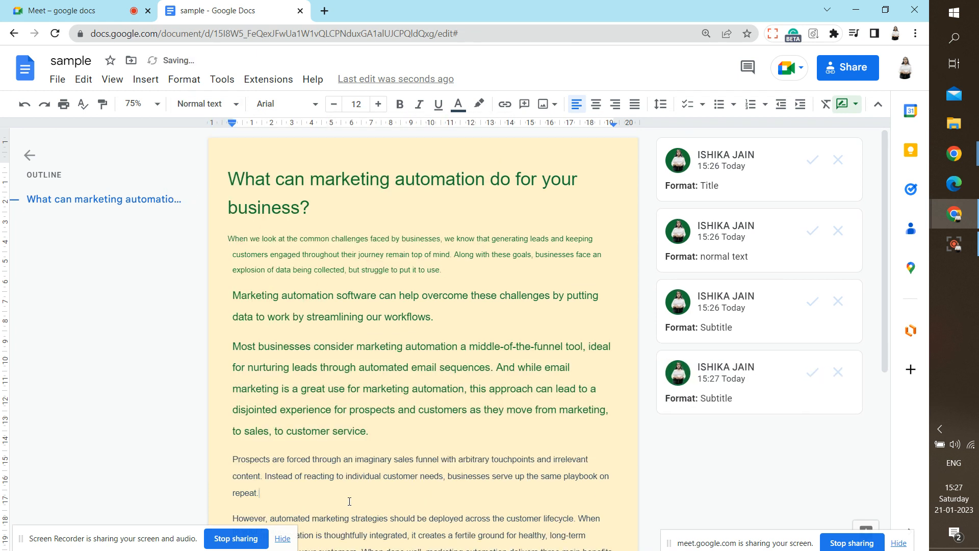
Apply the Heading 1 style to the paragraph starting "Marketing automation software can help"
triple_click(317, 310)
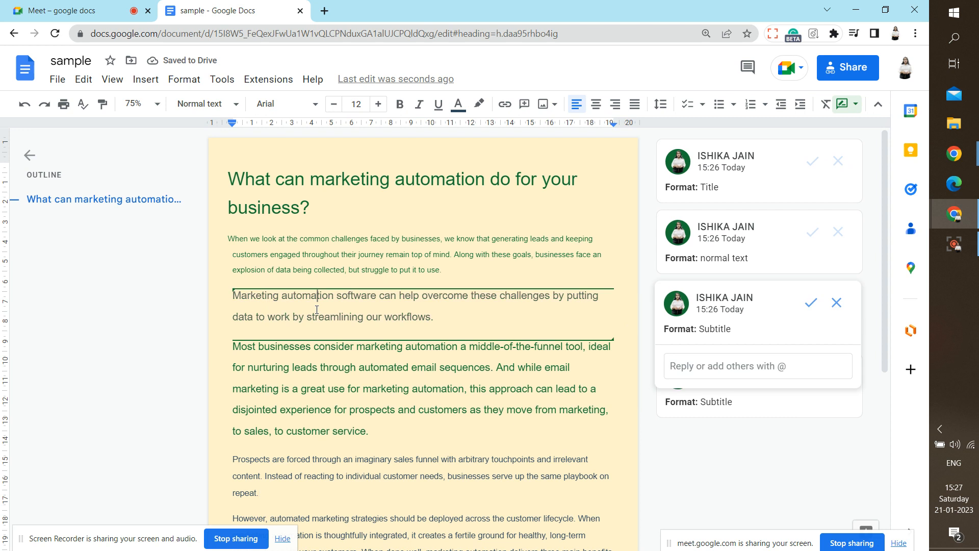
left_click(204, 104)
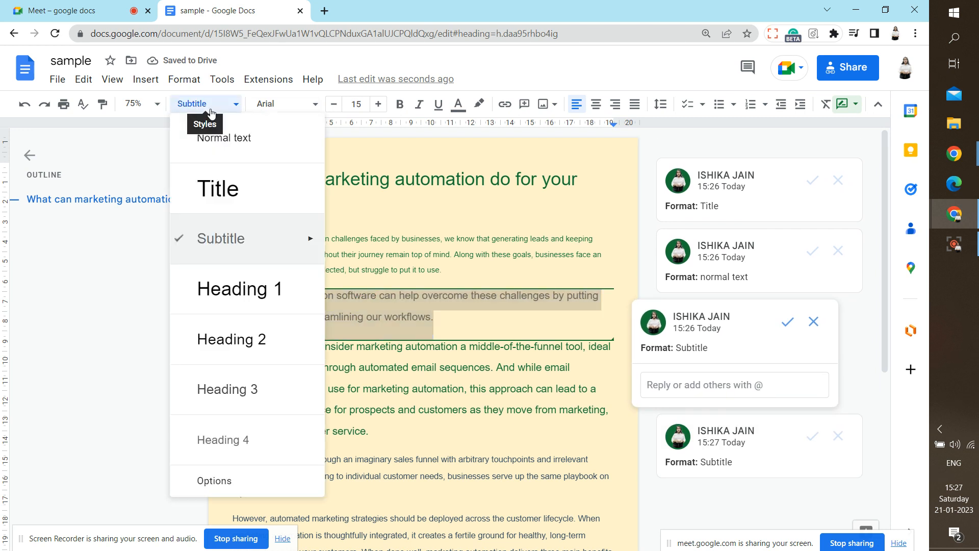
left_click(228, 279)
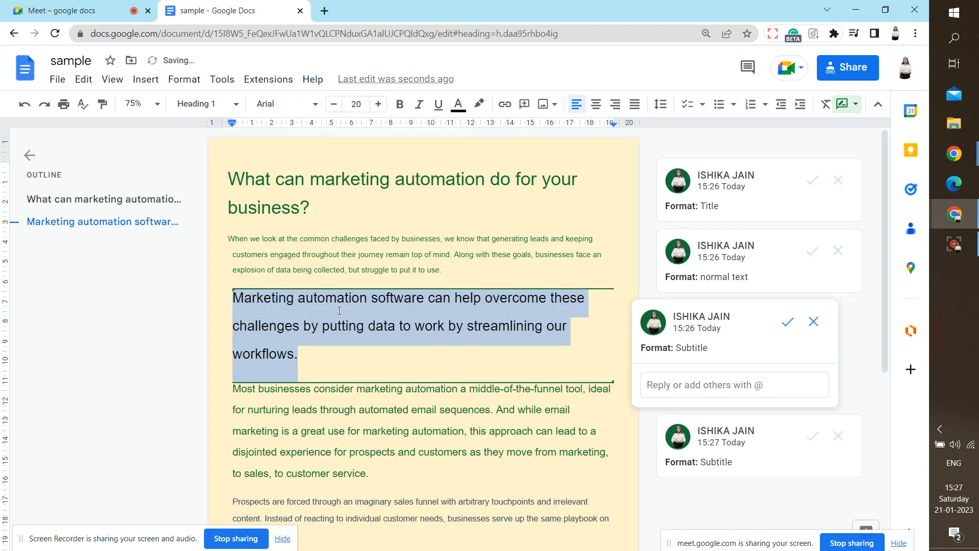
left_click(339, 305)
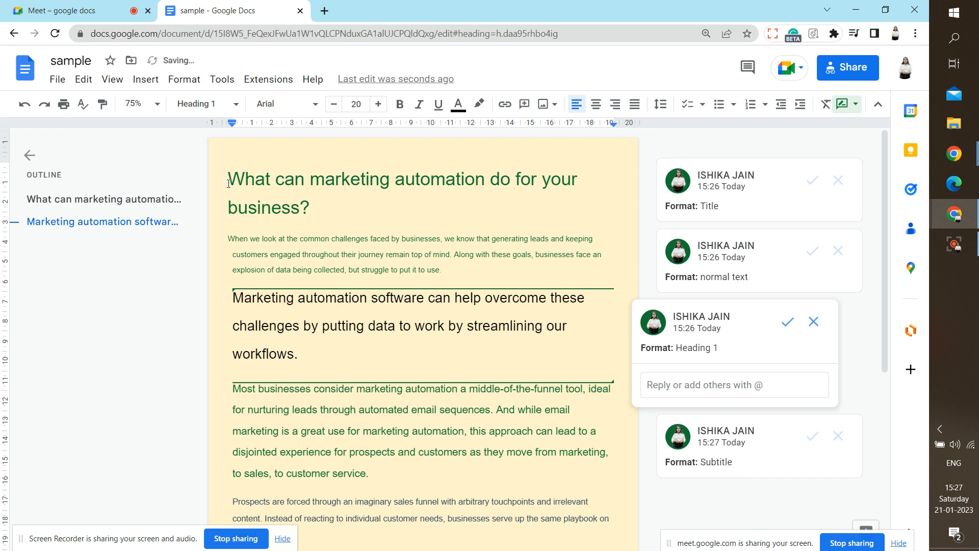
Accept the suggested Heading 1, Title, normal text and Subtitle format changes
left_click(788, 322)
left_click(813, 195)
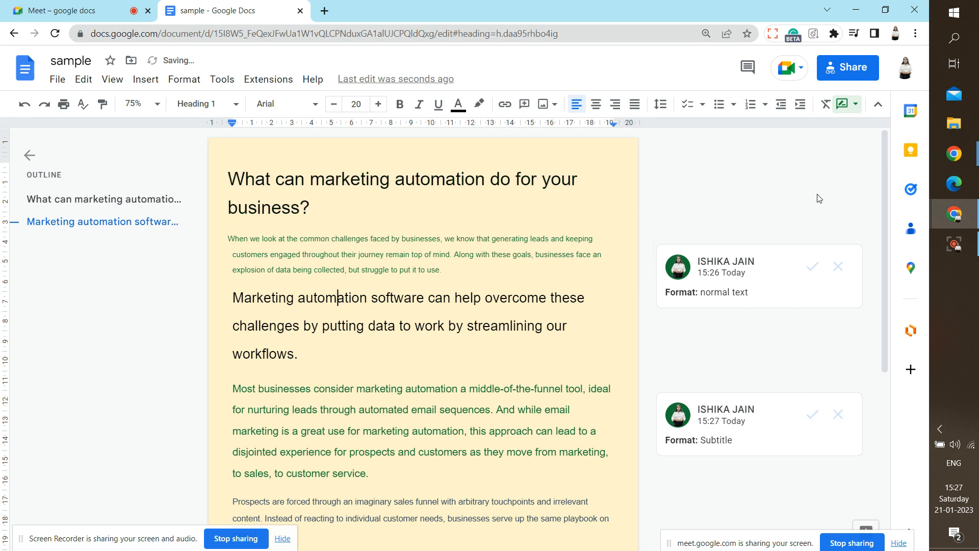
left_click(812, 265)
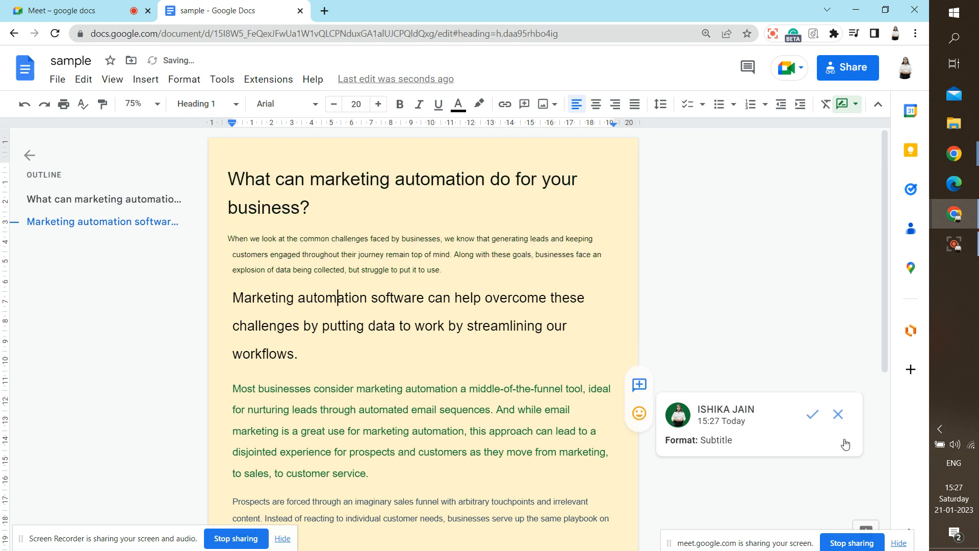
left_click(820, 429)
left_click(798, 416)
left_click(755, 306)
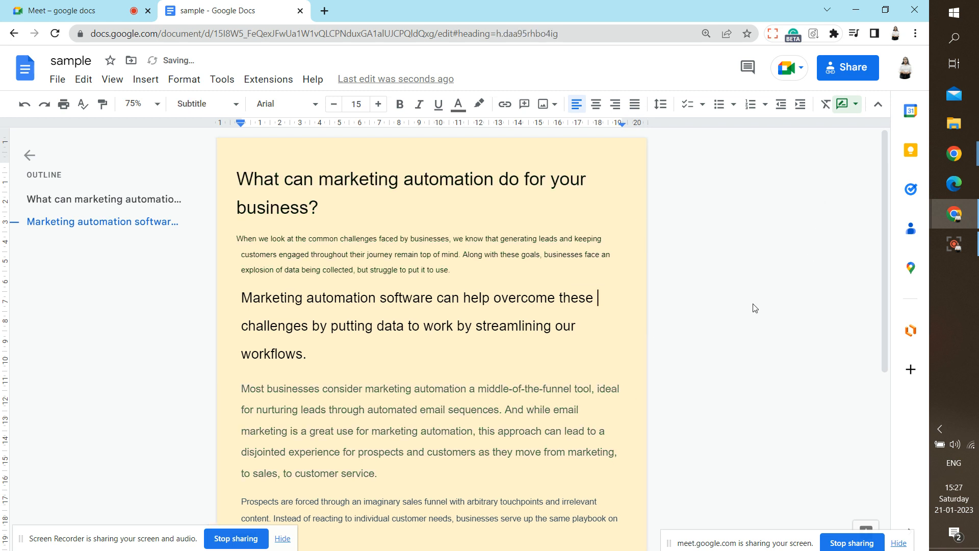
Switch the document from Suggesting to Editing mode and show the equation toolbar
left_click(847, 104)
left_click(794, 136)
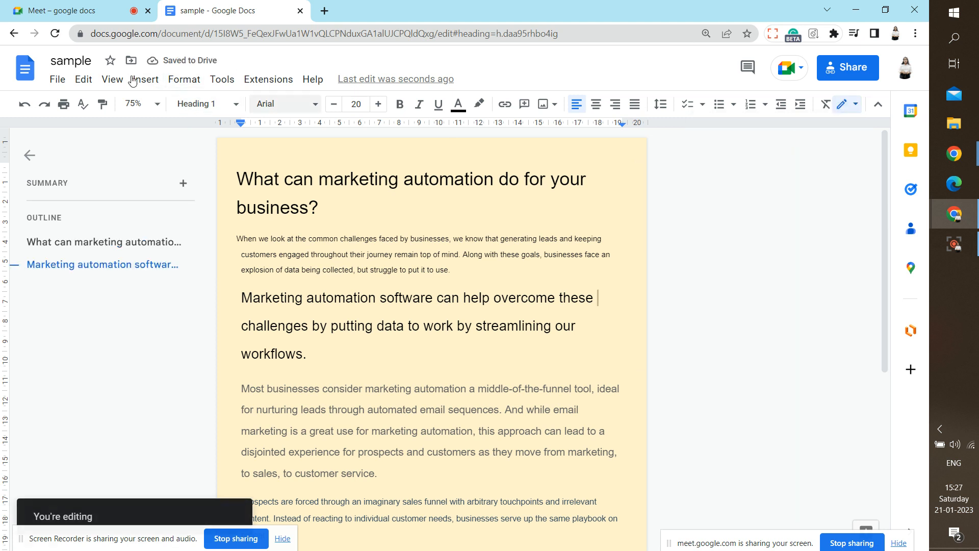
left_click(112, 79)
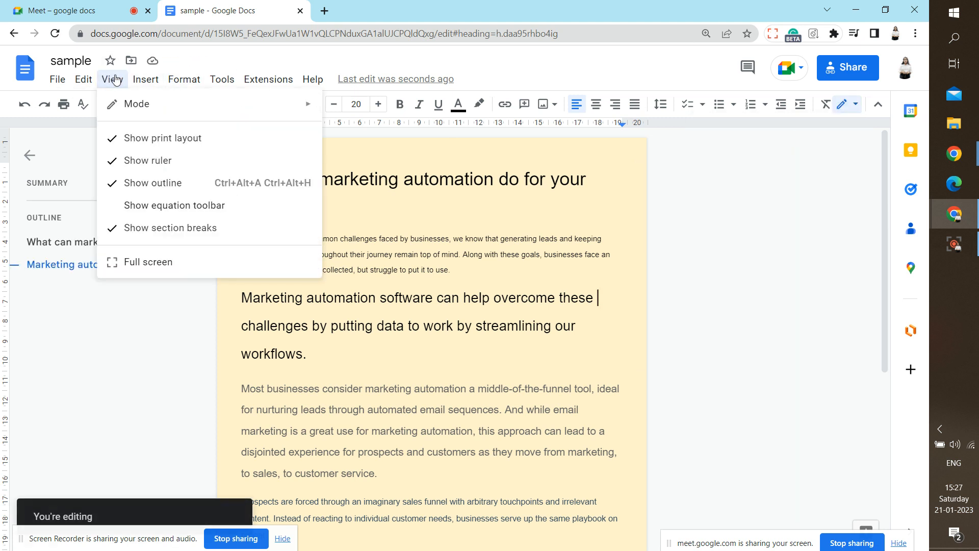
left_click(164, 214)
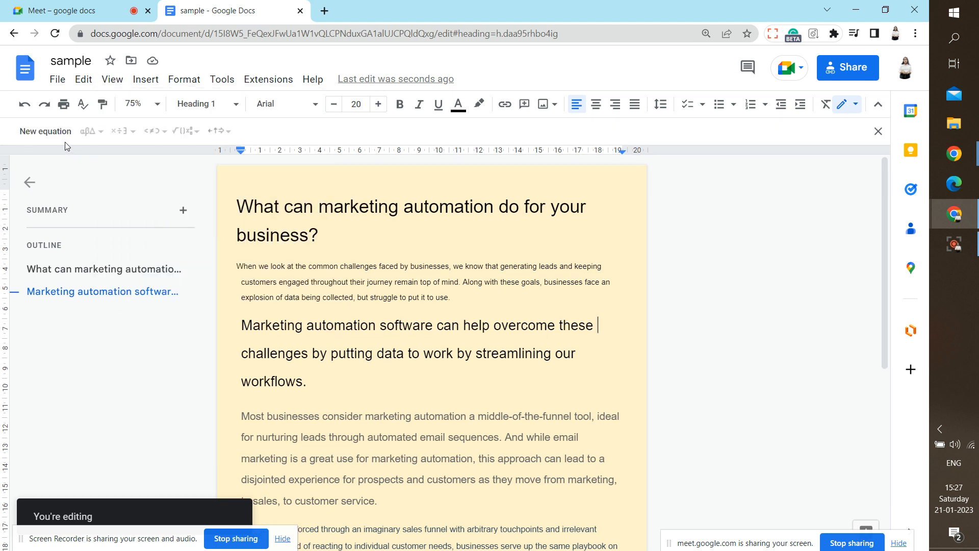
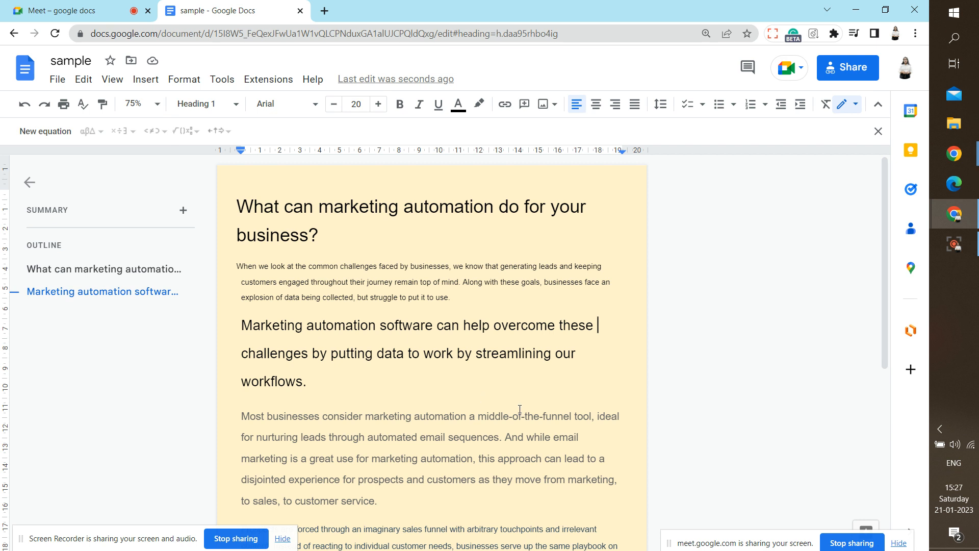
Add a new line below the Heading 1 paragraph ending "workflows." and enter 2563 on it
left_click(319, 380)
key("Return")
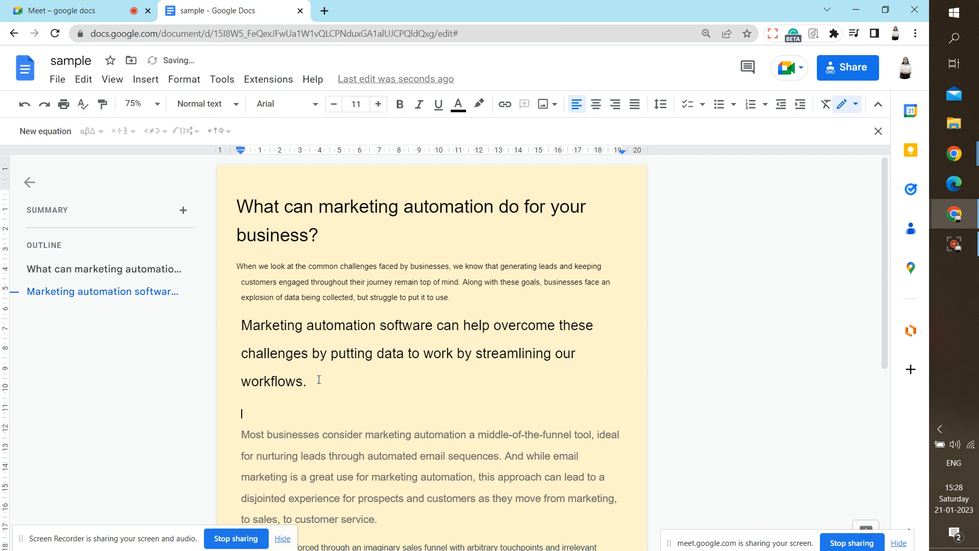
left_click(255, 408)
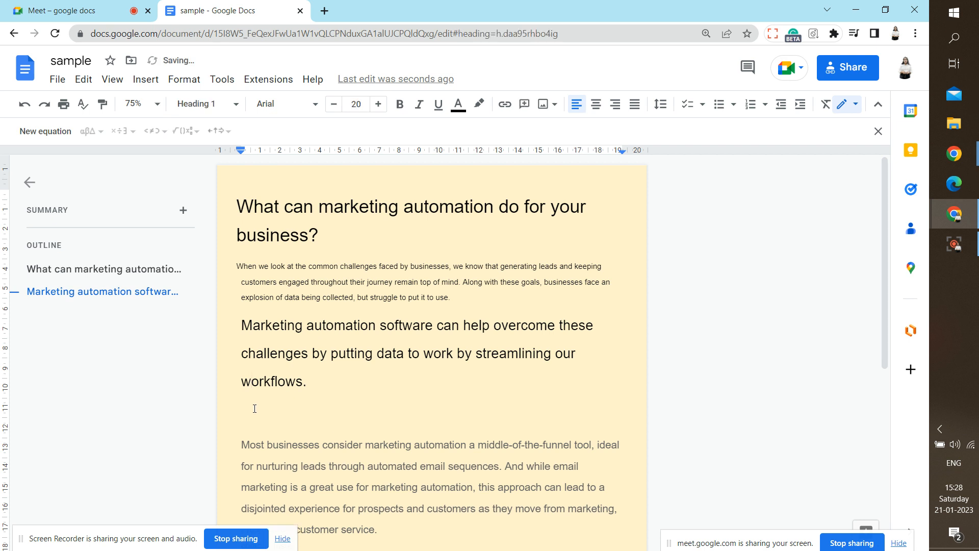
left_click(254, 418)
type("2568")
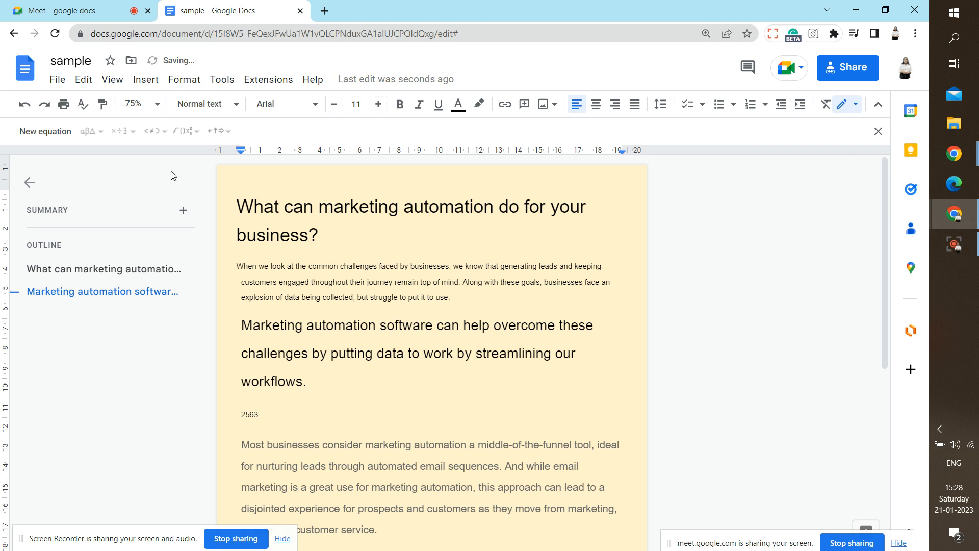
Replace the number 2563 with a new equation containing the Greek letter α followed by 23
double_click(249, 407)
left_click(249, 407)
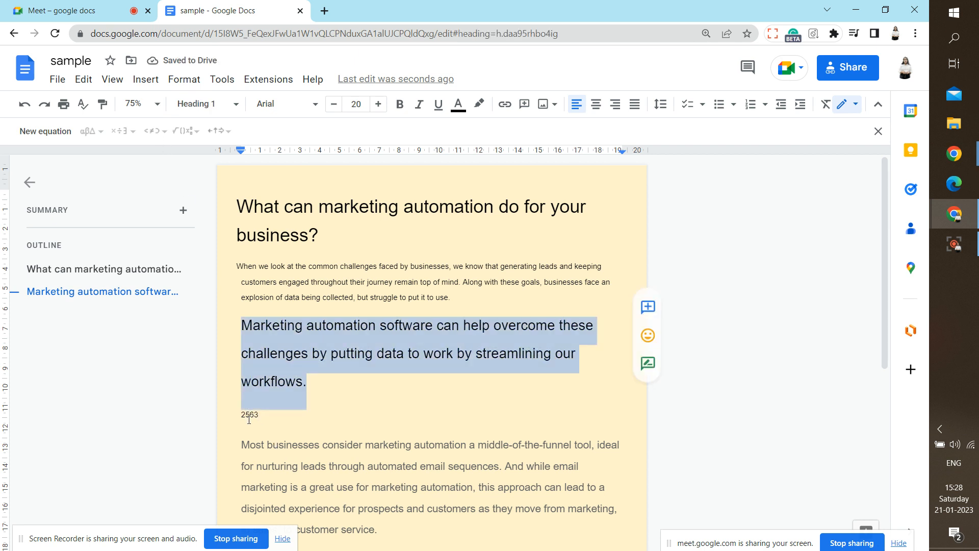
double_click(250, 415)
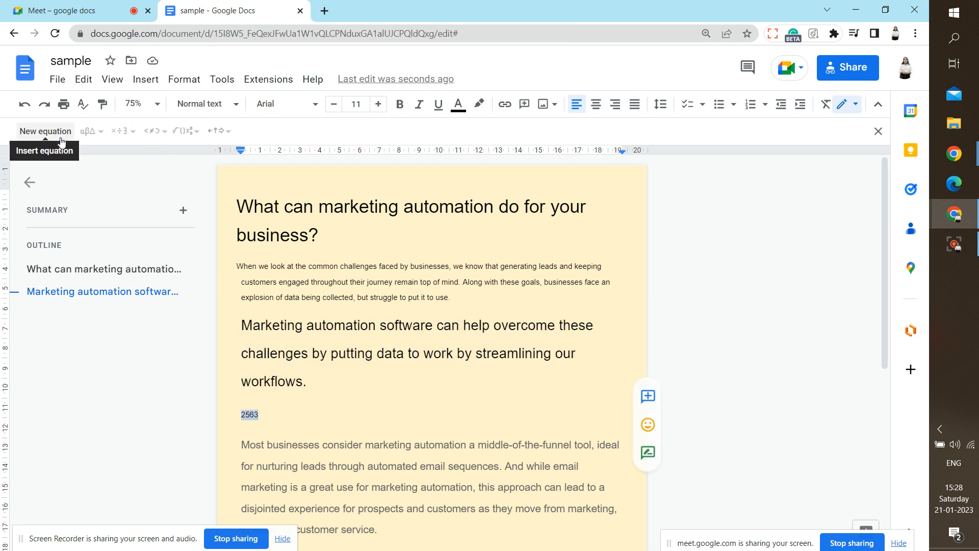
left_click(46, 131)
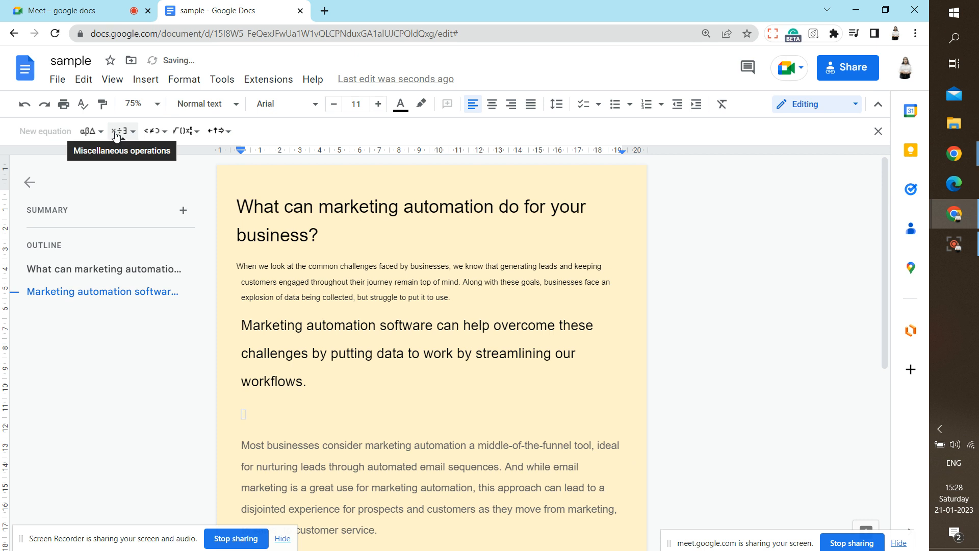
left_click(88, 131)
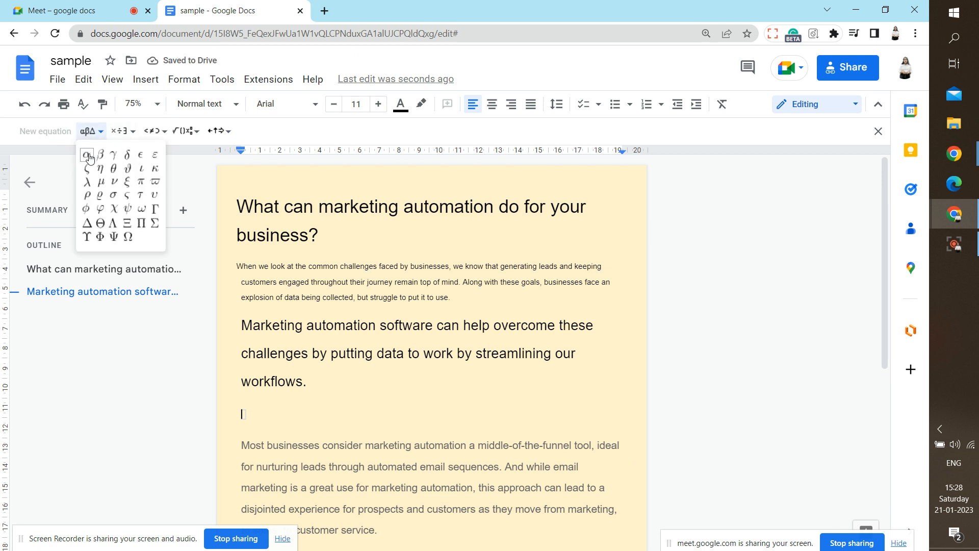
left_click(87, 154)
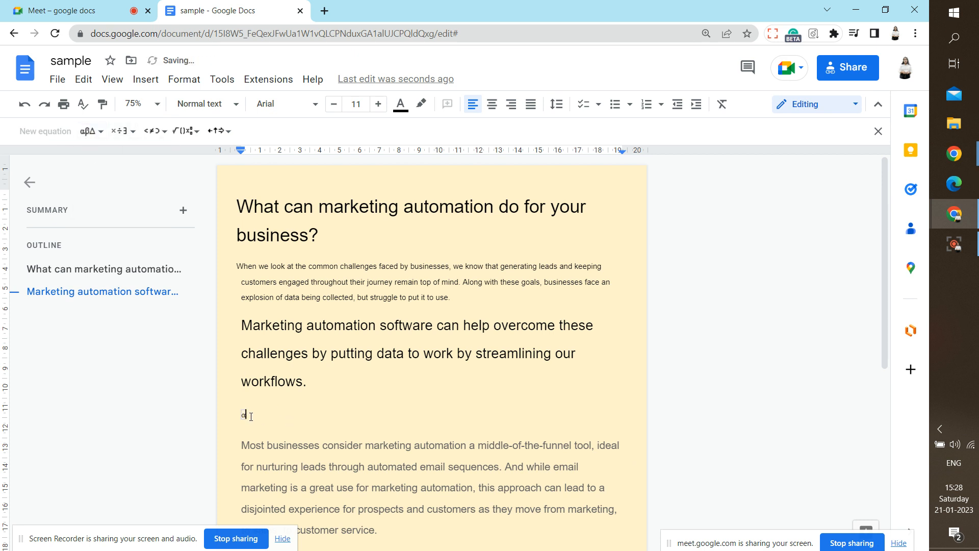
type("23")
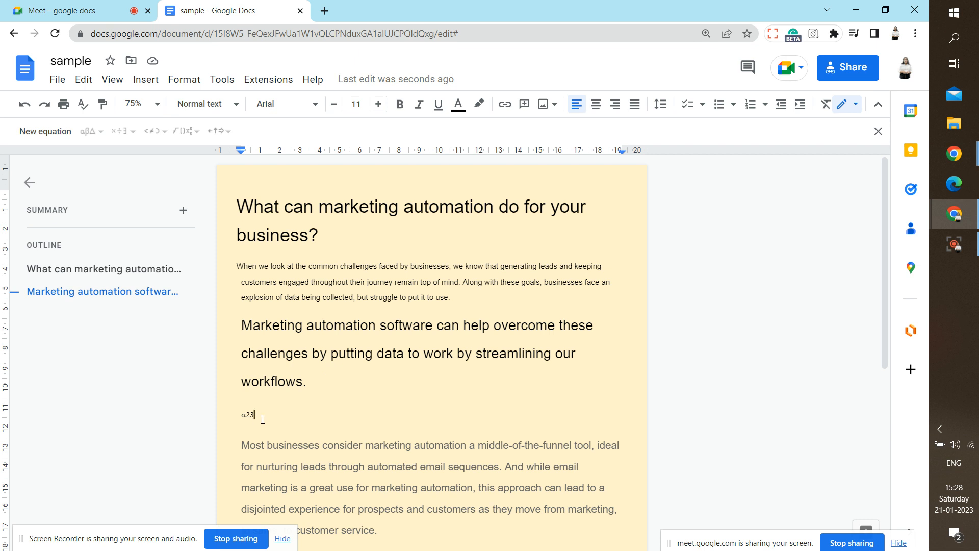
Select the α23 equation and enlarge its font size to 33
left_click_drag(263, 419, 234, 409)
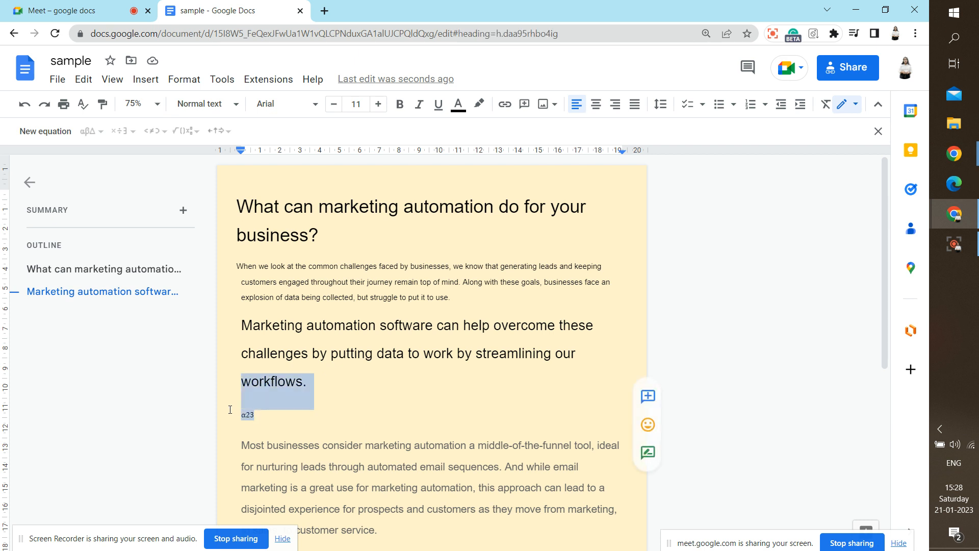
left_click(250, 426)
left_click(248, 417)
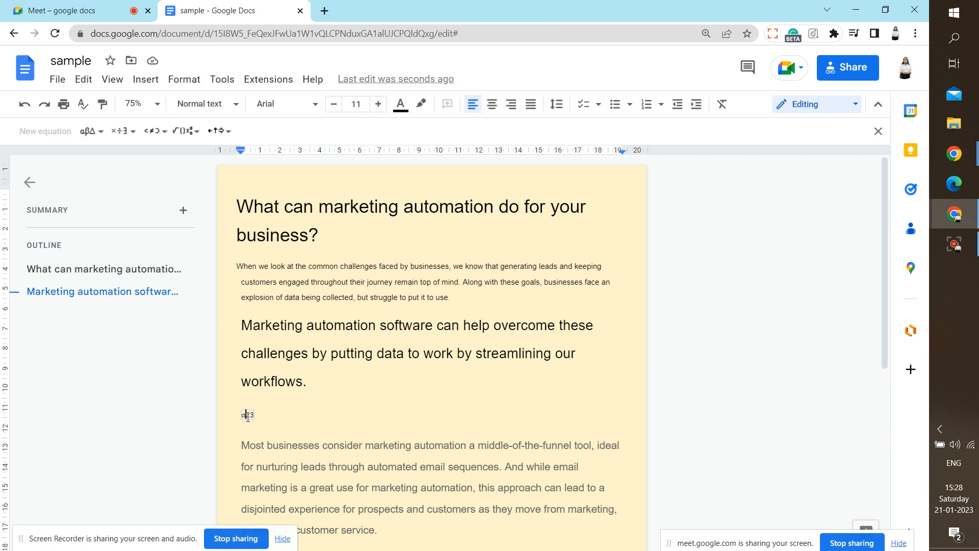
double_click(247, 416)
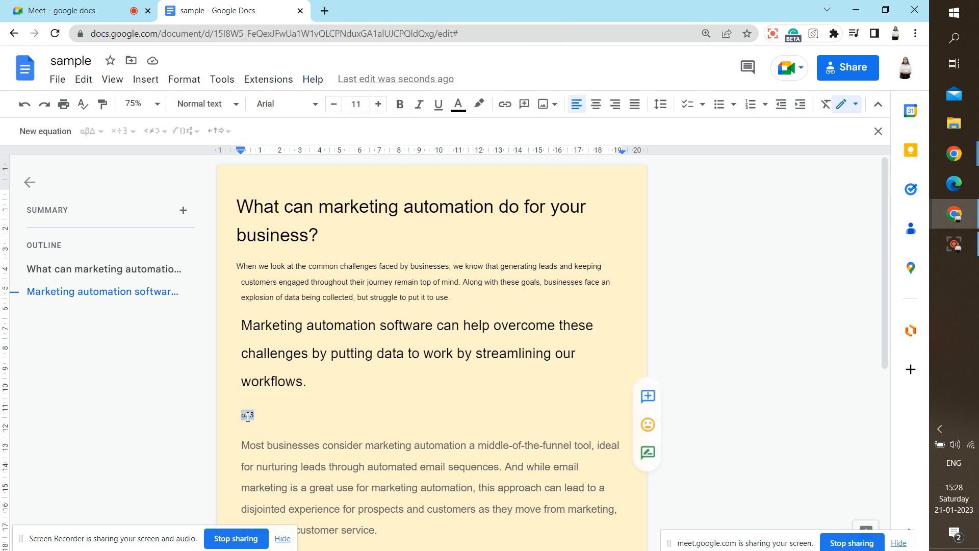
left_click(376, 105)
left_click(376, 104)
left_click(376, 105)
left_click(376, 104)
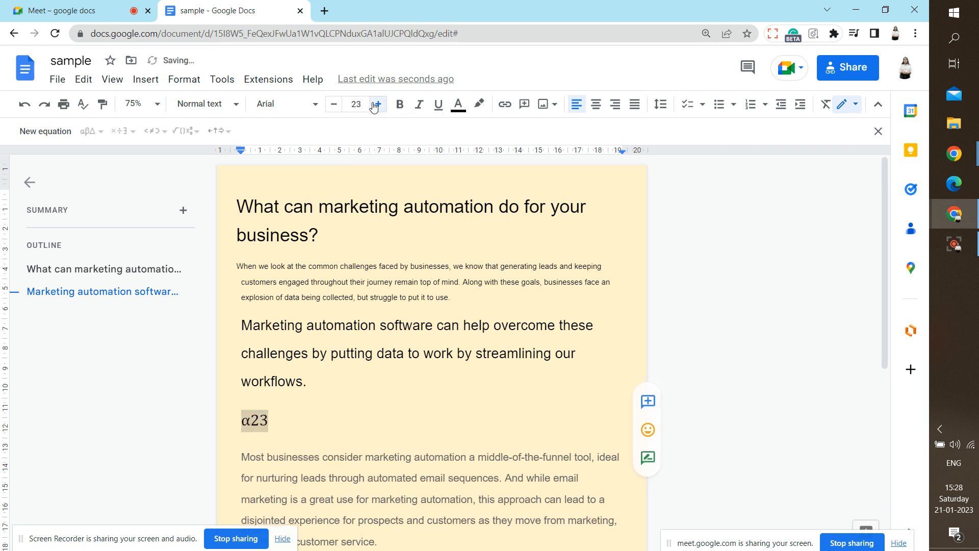
left_click(377, 104)
left_click(377, 104)
left_click(377, 104)
left_click(377, 104)
left_click(378, 104)
left_click(378, 104)
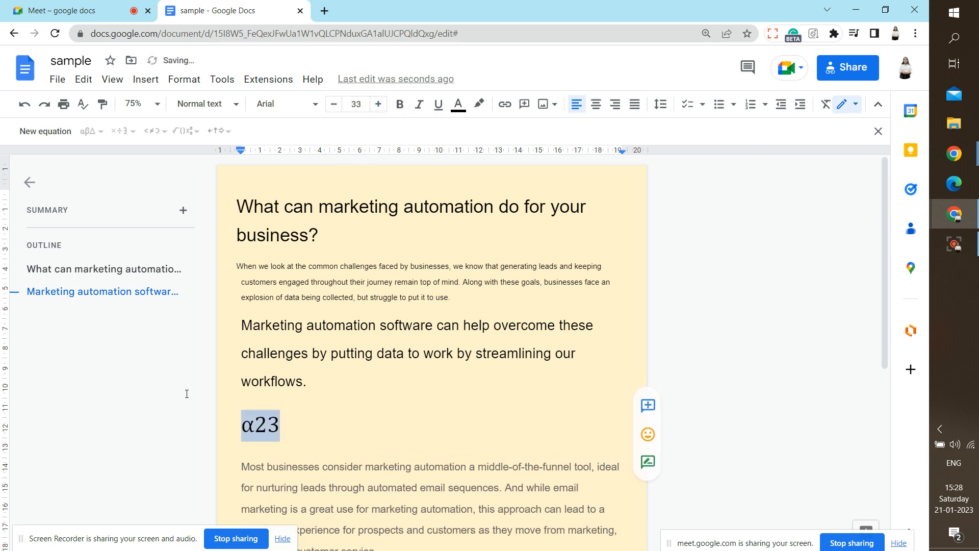
Place the cursor inside the α23 equation and hide the equation toolbar
left_click(254, 425)
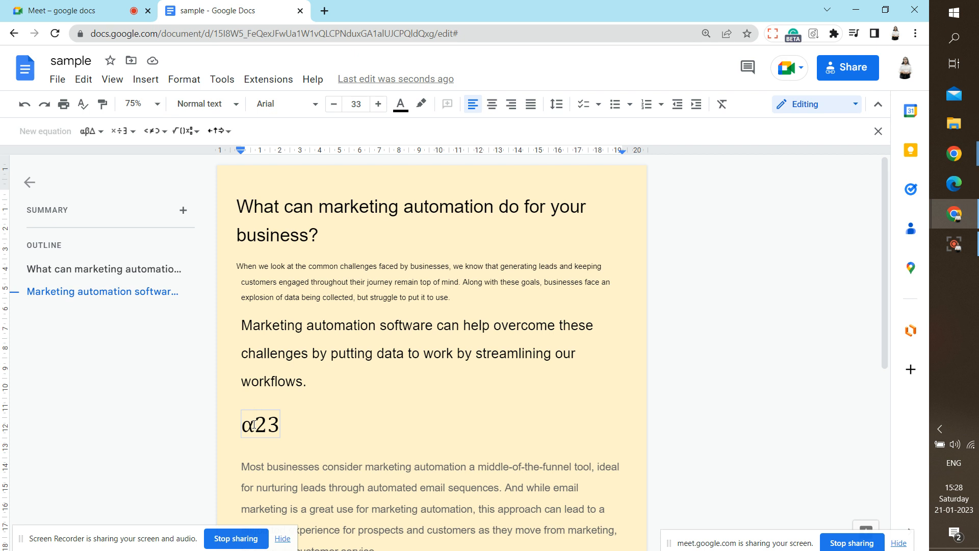
left_click(113, 79)
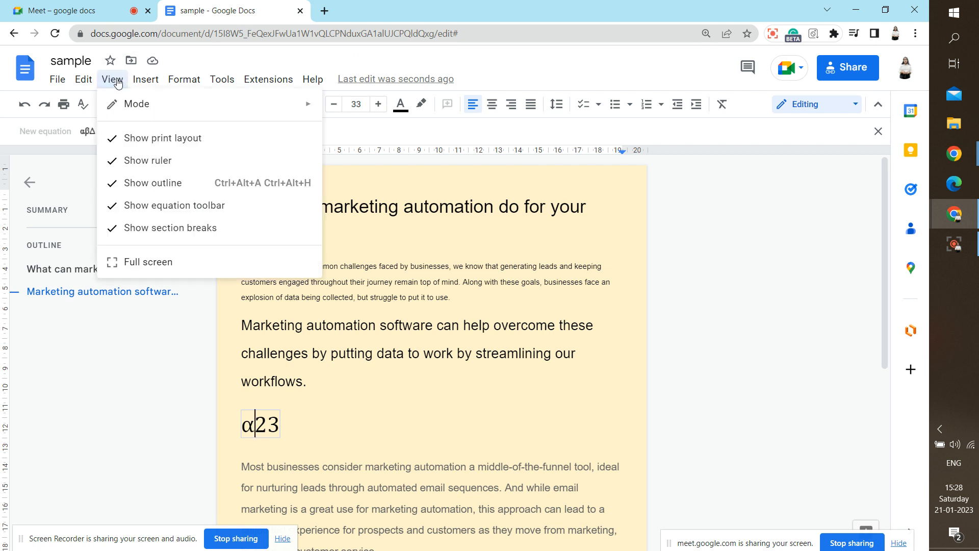
left_click(148, 202)
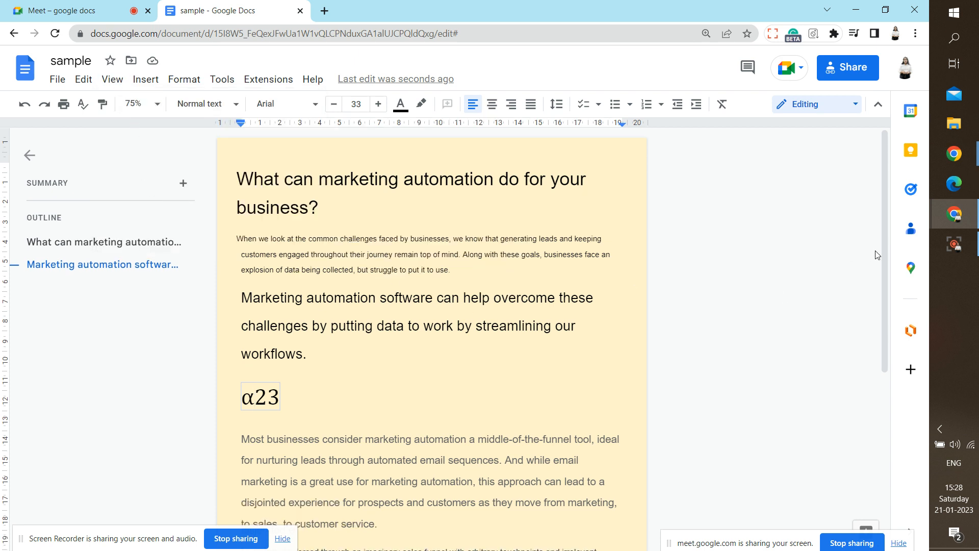
Insert blank lines after the paragraph ending "on repeat." to push the "However, automated marketing strategies" paragraph onto the next page
left_click_drag(885, 252, 866, 442)
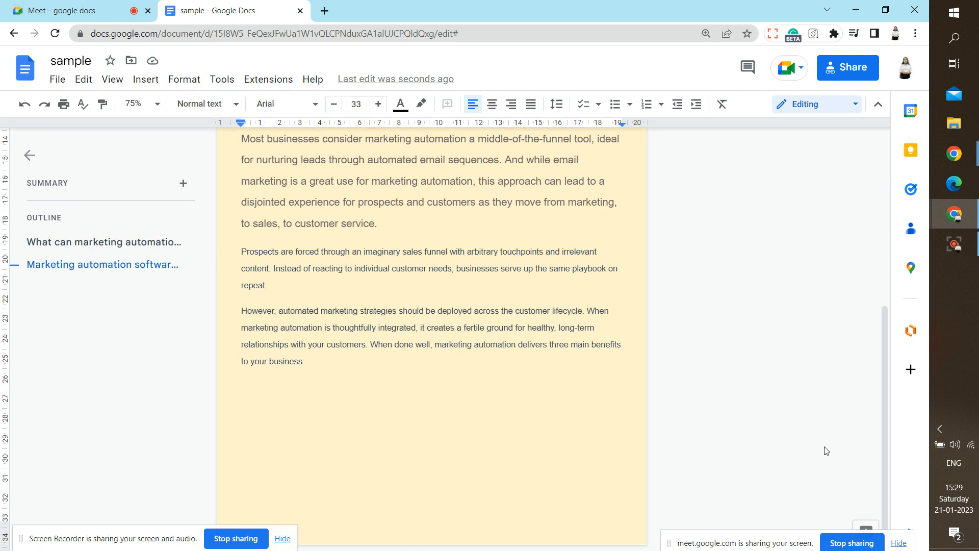
left_click(370, 366)
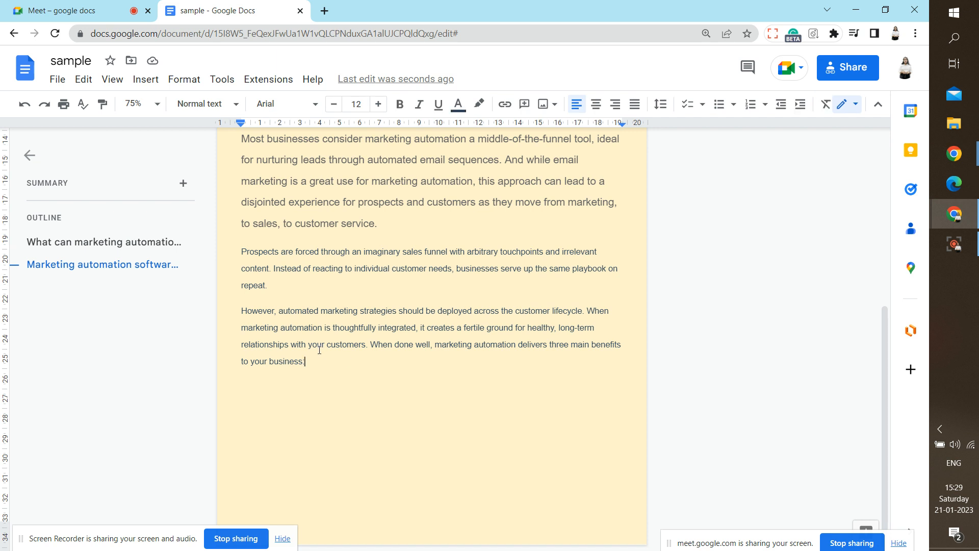
left_click_drag(313, 361, 241, 285)
left_click(286, 296)
key("Return")
key("Return")
key("Return")
key("Return")
key("Return")
key("Return")
key("Return")
key("Return")
key("Return")
key("Return")
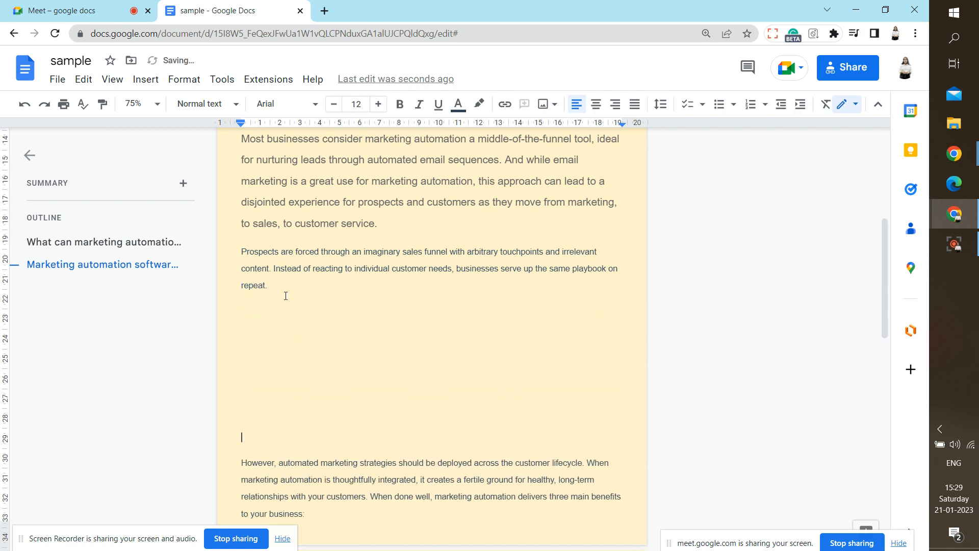
key("Return")
key("Return")
key("Return")
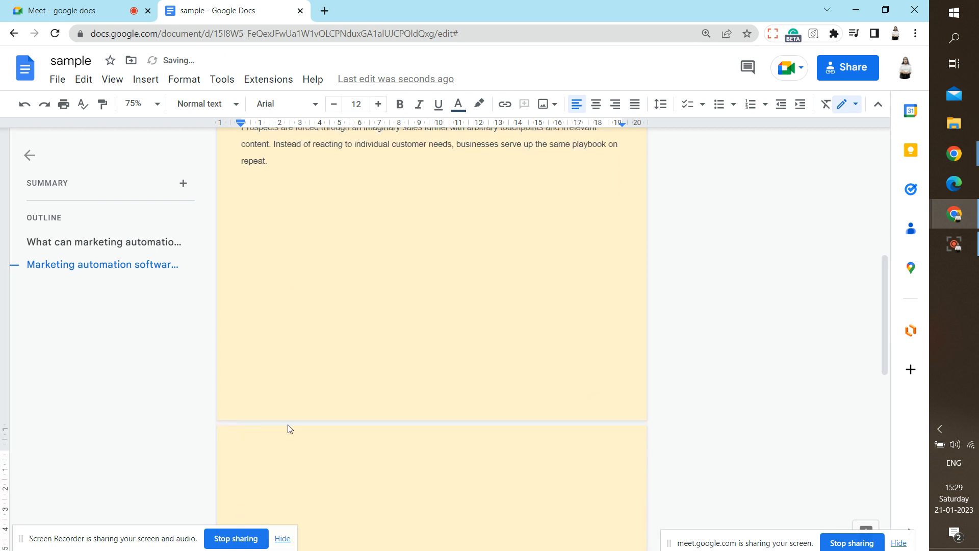
Turn off the display of section breaks and the print layout
left_click(145, 81)
mouse_move(105, 87)
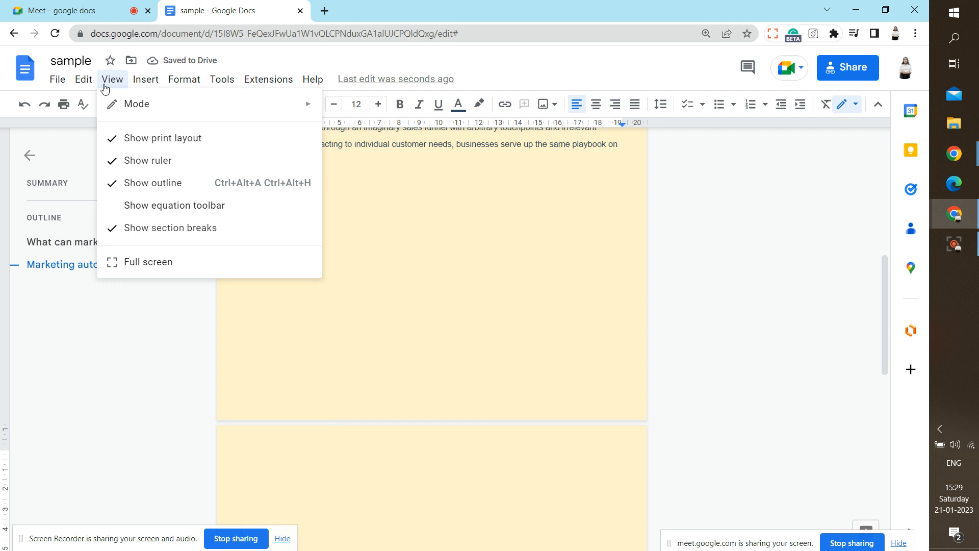
left_click(131, 233)
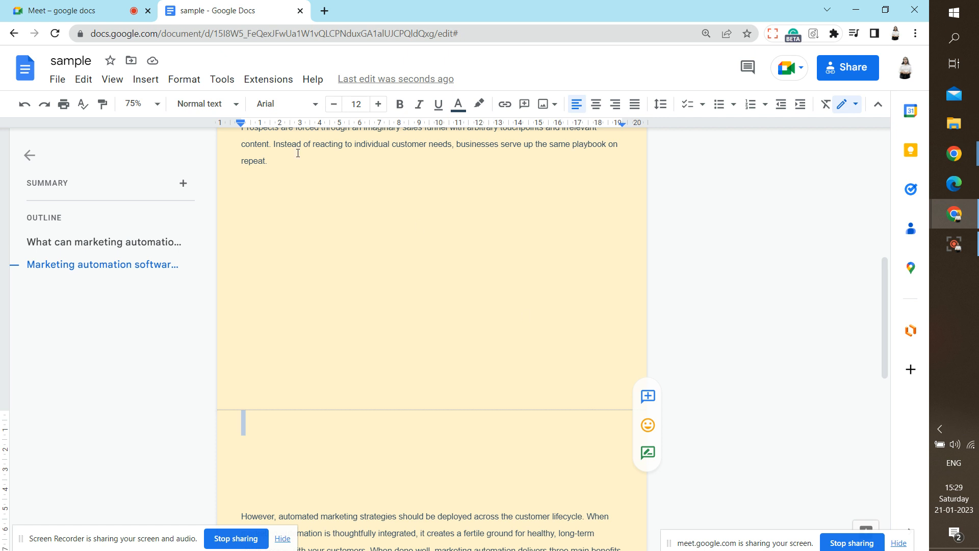
Show the document in full screen, close the outline there, and bring the editing controls back
left_click(102, 78)
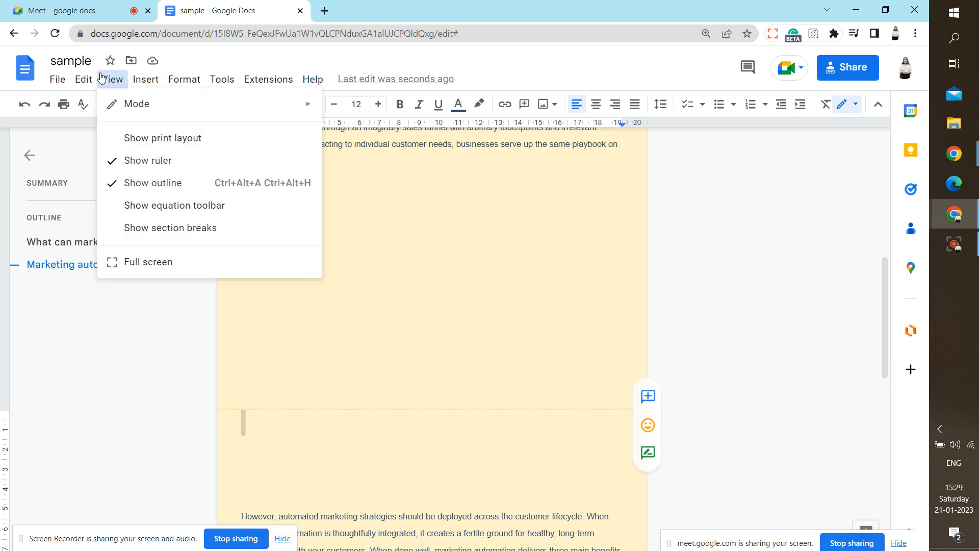
left_click(154, 266)
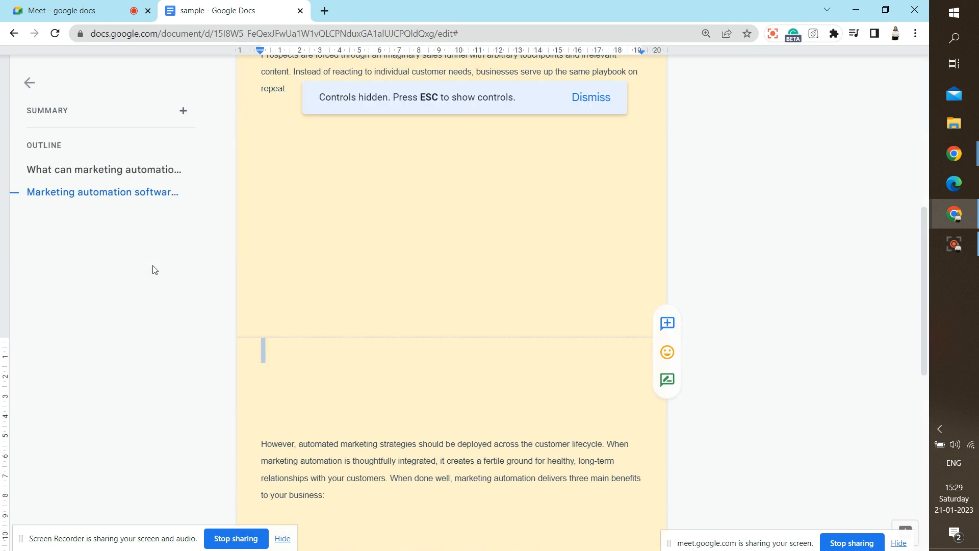
left_click(576, 94)
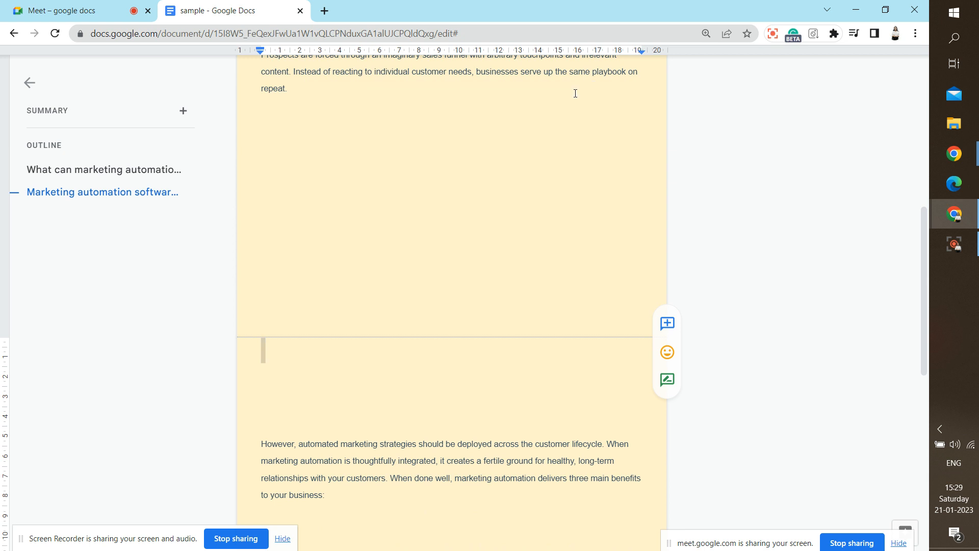
left_click(29, 82)
key("Escape")
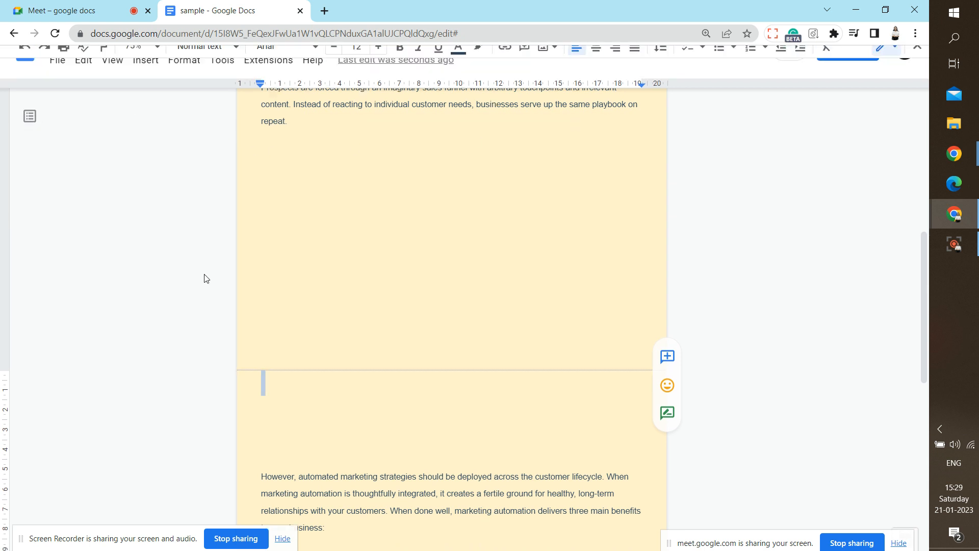
Look over the image and table insertion options and open a new blank drawing for the document
left_click(153, 80)
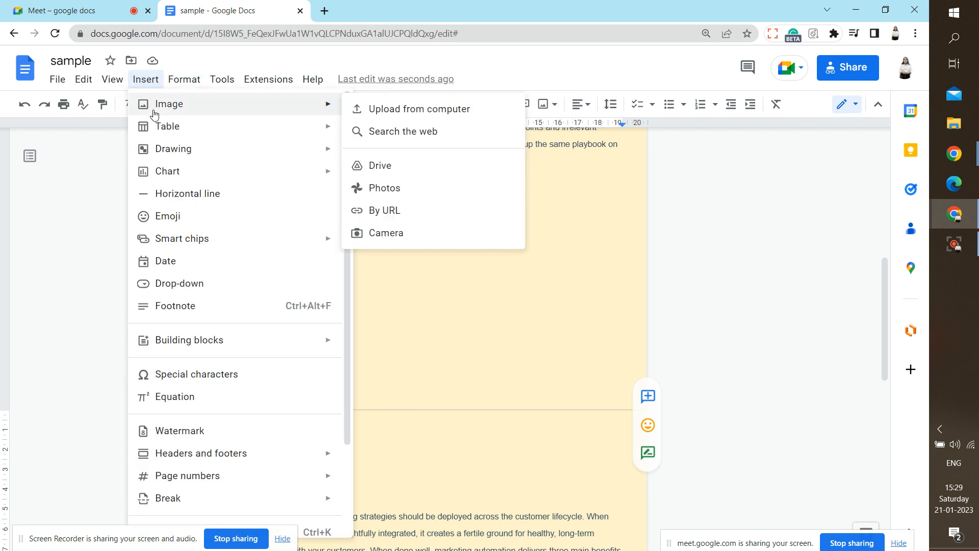
mouse_move(165, 133)
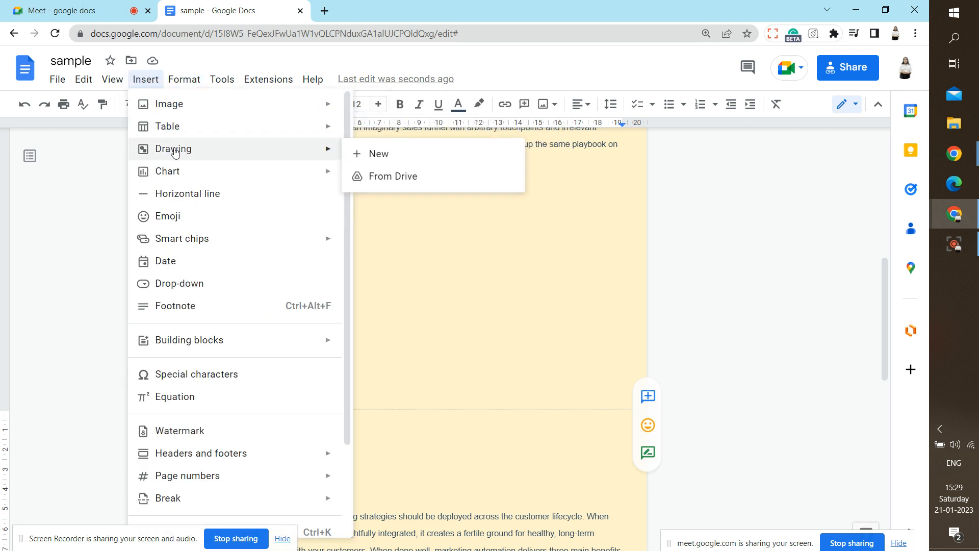
mouse_move(316, 148)
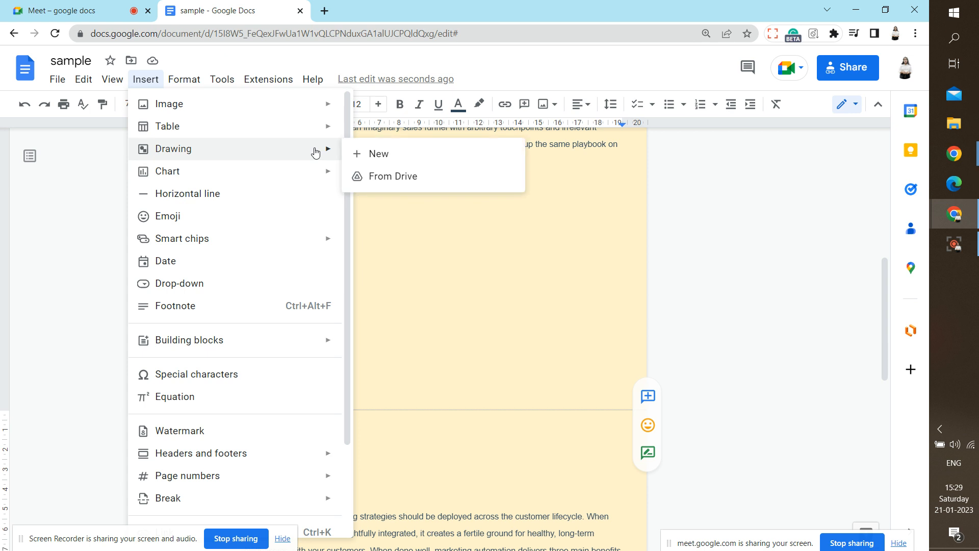
left_click(402, 162)
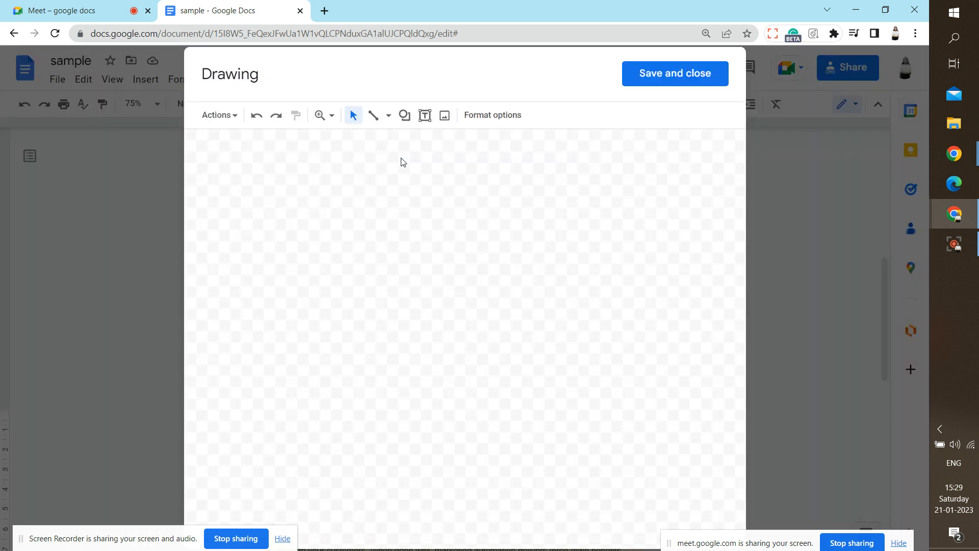
Draw a large plus-sign equation shape on the blank drawing canvas
left_click_drag(370, 197, 544, 452)
left_click(405, 117)
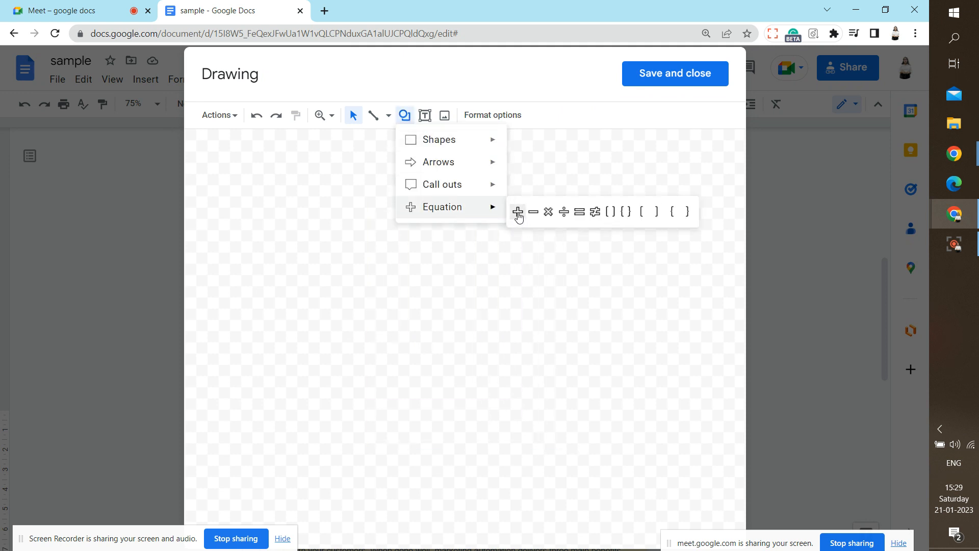
left_click(518, 214)
left_click_drag(380, 174, 710, 492)
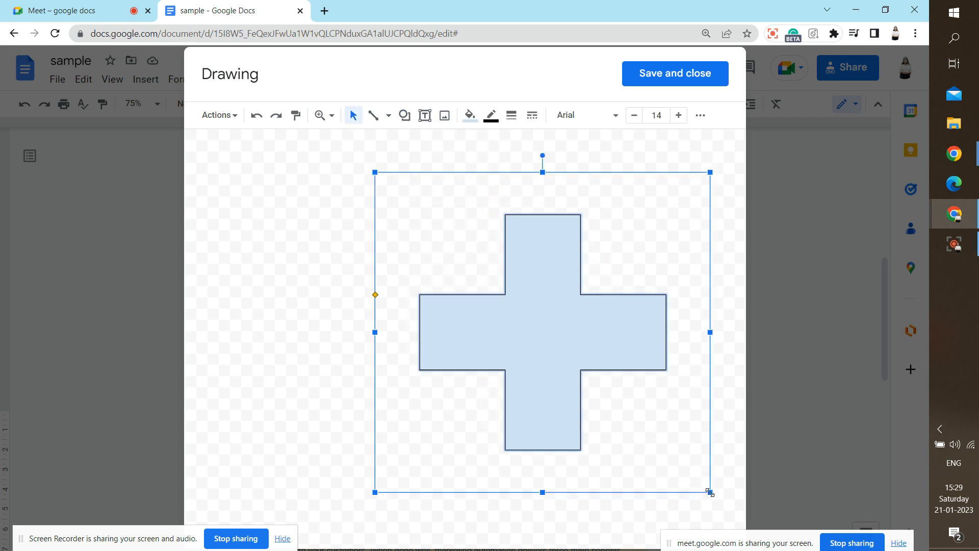
Draw a small rectangle inside the top end of the plus shape's upper arm
left_click(405, 116)
mouse_move(435, 146)
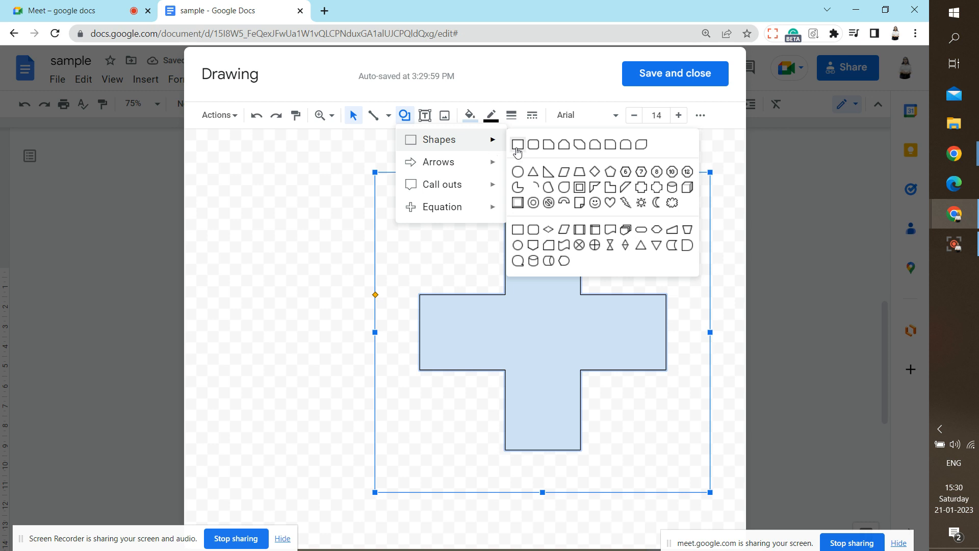
left_click(518, 150)
left_click_drag(509, 223, 574, 251)
Draw a curved left arrow below the rectangle in the plus shape's upper arm
left_click(405, 115)
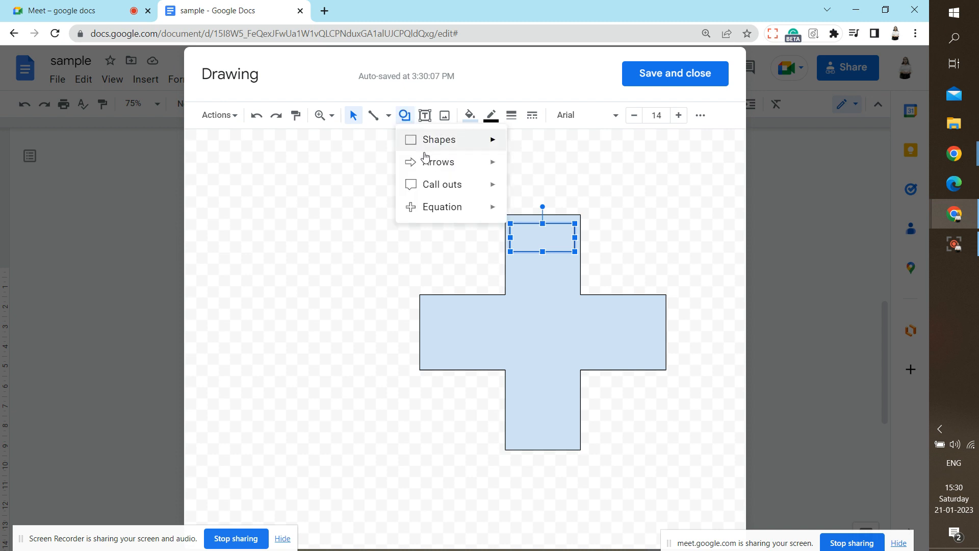
mouse_move(428, 161)
left_click(534, 178)
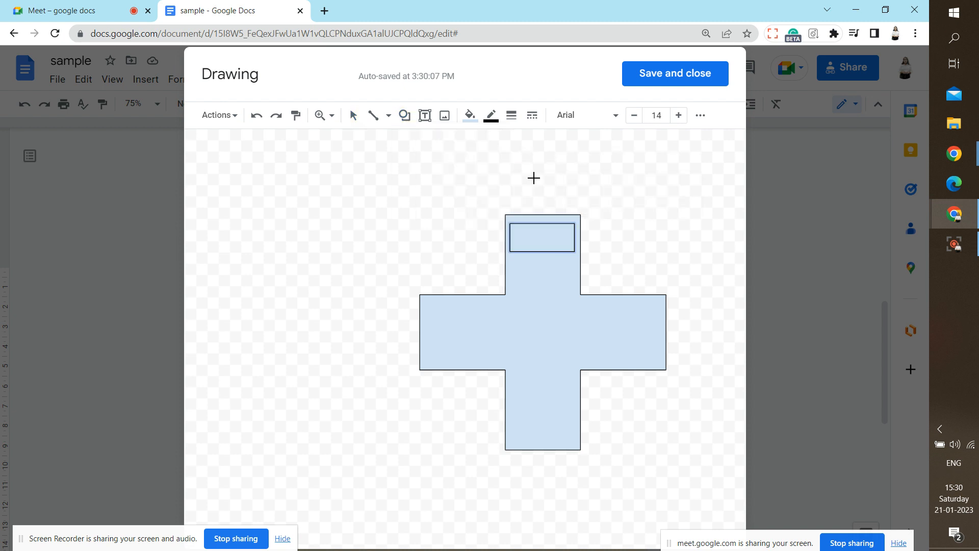
left_click_drag(510, 262, 576, 309)
Draw a 16-point star callout in the centre of the plus shape, below the curved arrow
left_click(404, 115)
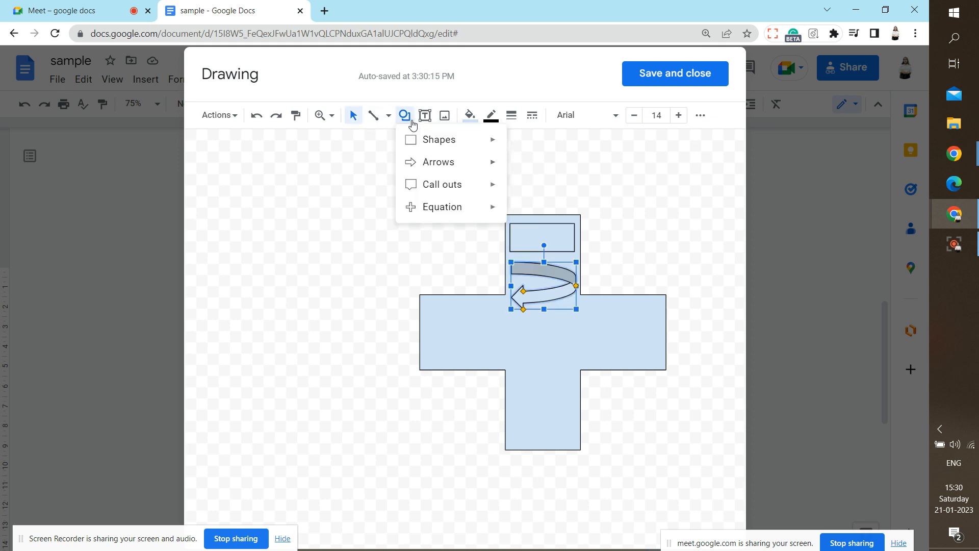
mouse_move(459, 196)
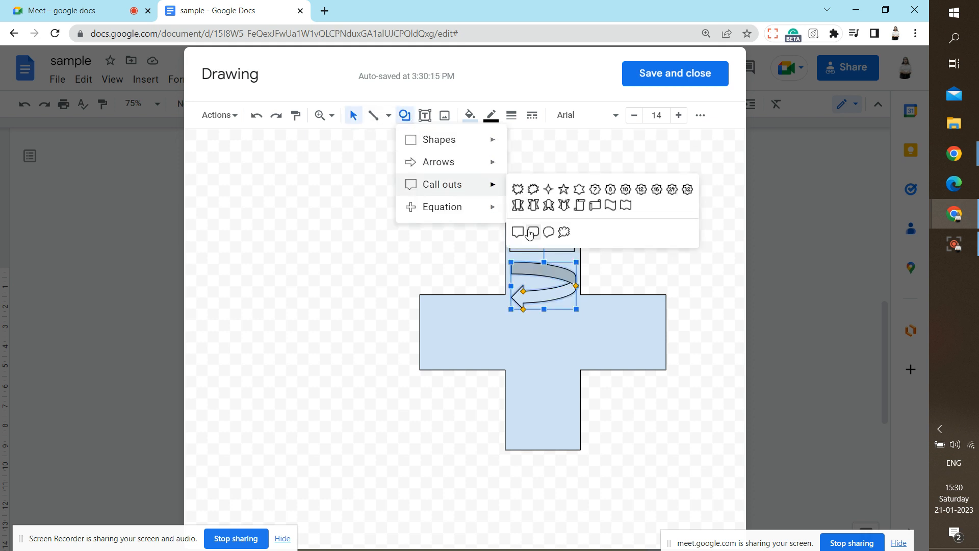
left_click(657, 191)
left_click_drag(506, 312, 587, 392)
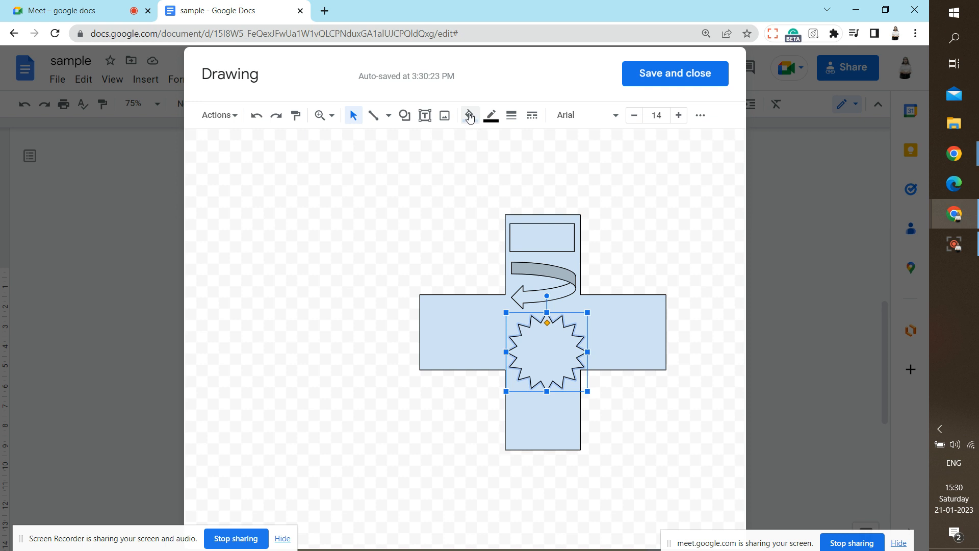
Draw crossing straight lines over the plus shape's left arm and one diagonal line through the star
left_click(501, 342)
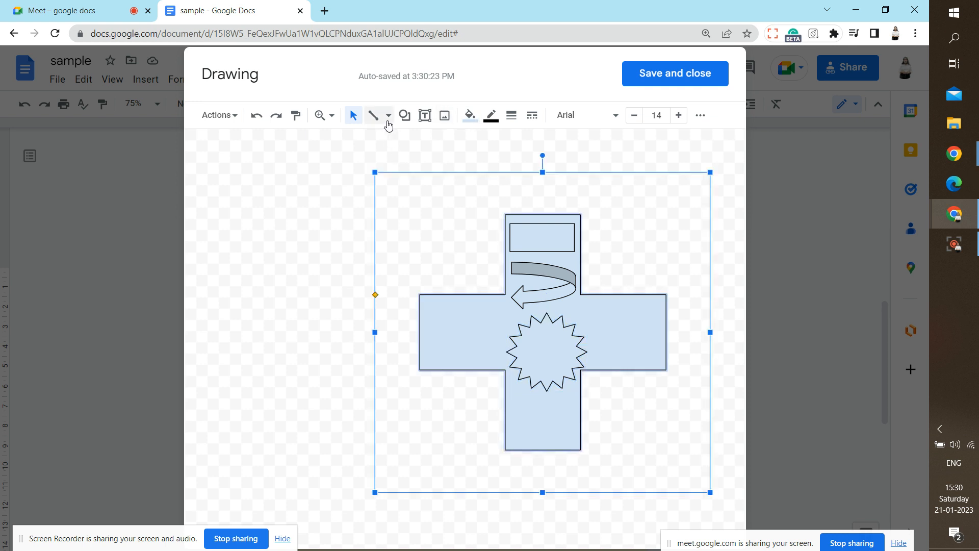
left_click(405, 115)
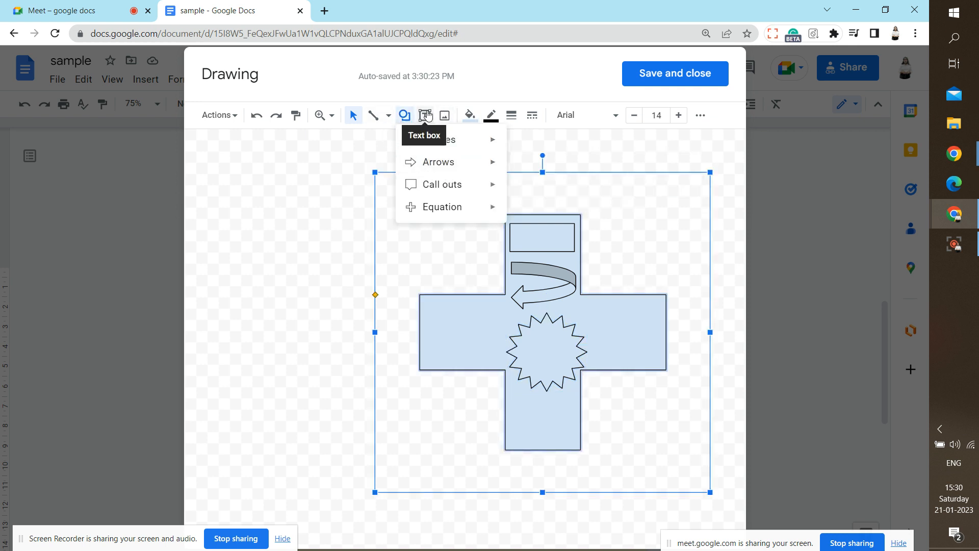
left_click(373, 116)
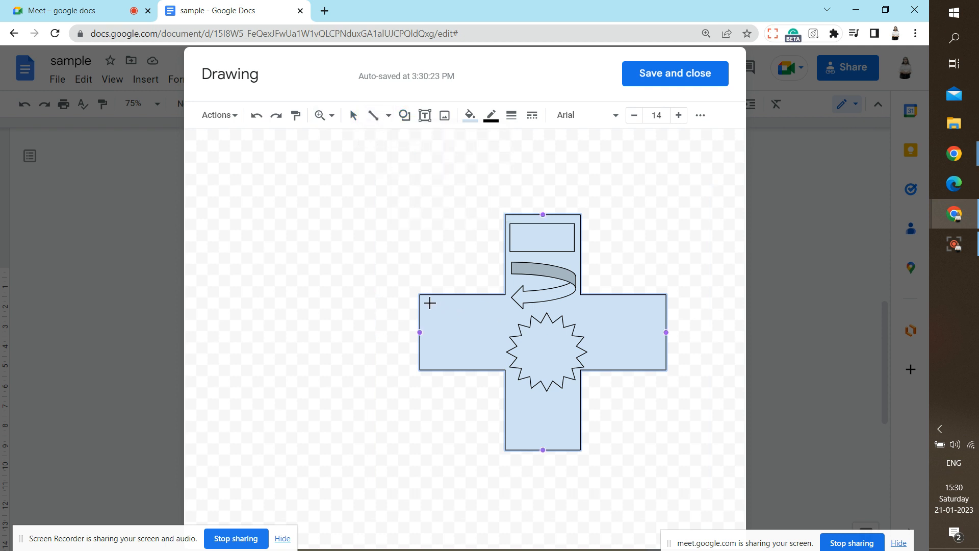
left_click_drag(430, 303, 506, 366)
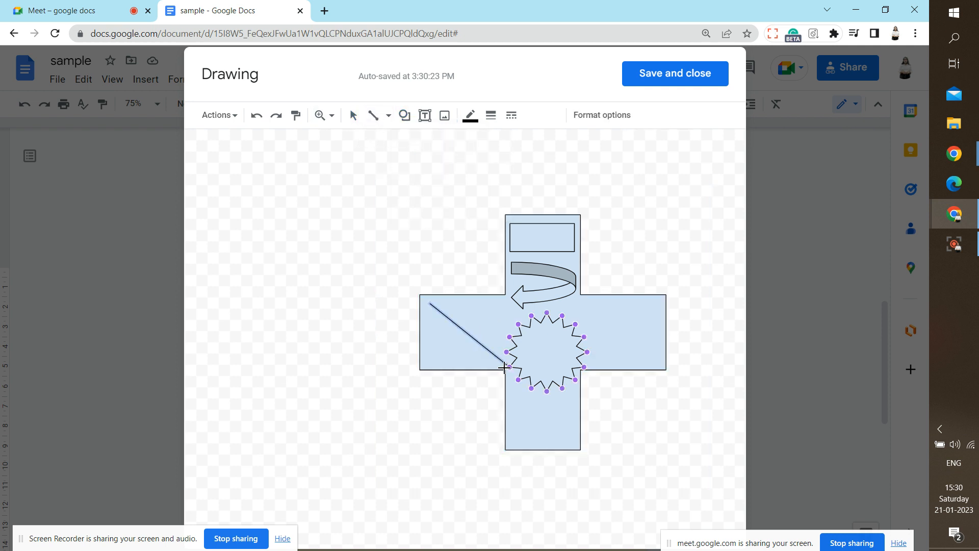
mouse_move(425, 359)
left_mouse_down()
mouse_move(503, 286)
mouse_move(461, 356)
mouse_move(467, 368)
left_mouse_up()
left_click_drag(421, 332, 510, 336)
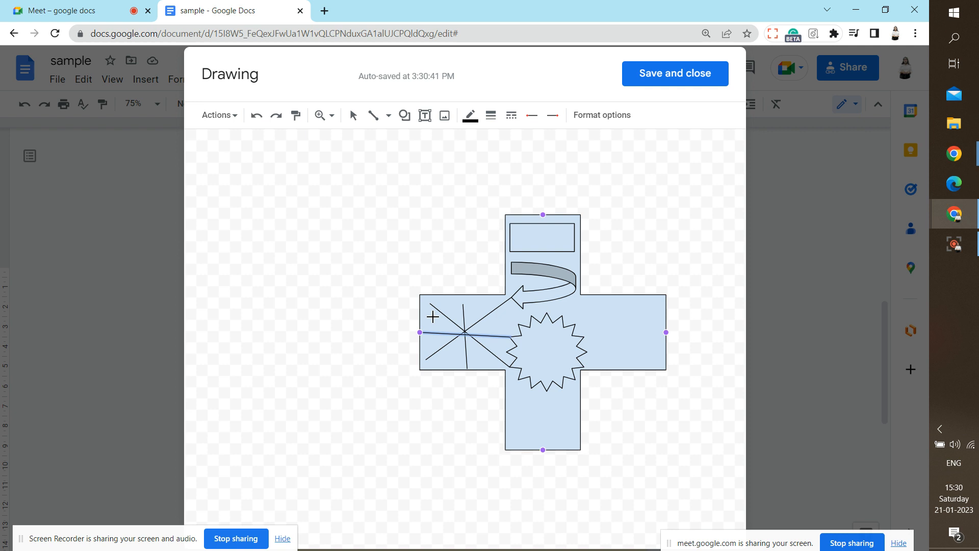
left_click_drag(432, 318, 492, 363)
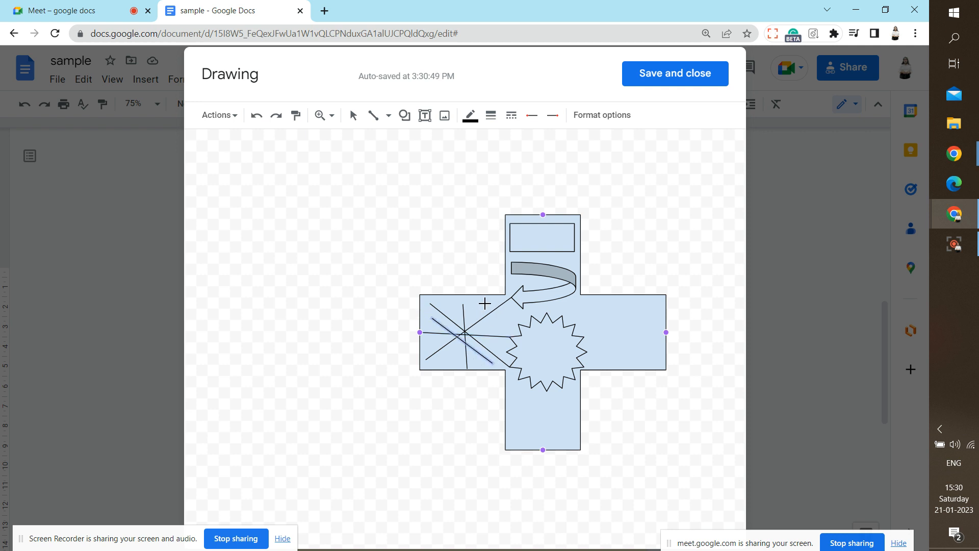
left_click_drag(485, 304, 433, 342)
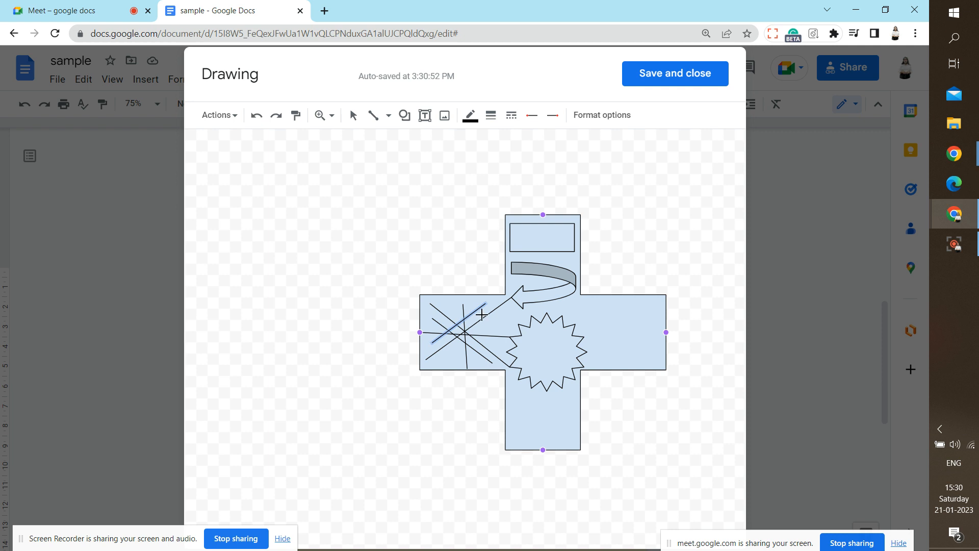
left_click_drag(468, 306, 471, 379)
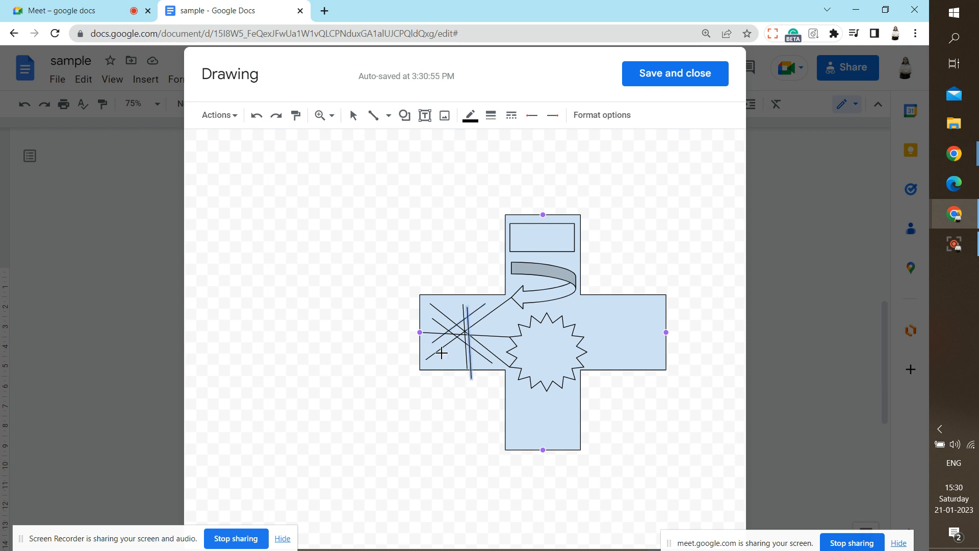
left_click_drag(425, 338, 510, 341)
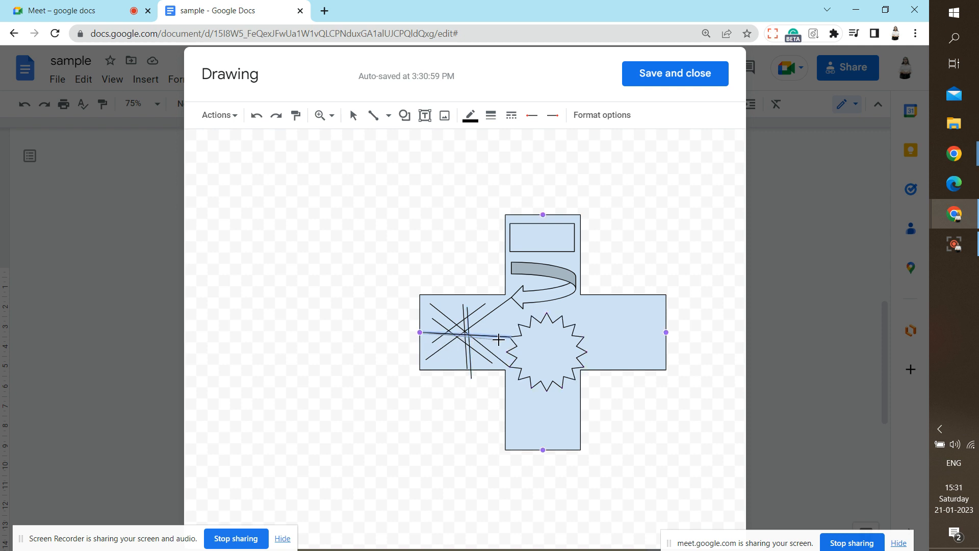
mouse_move(428, 347)
left_mouse_down()
mouse_move(515, 343)
mouse_move(512, 352)
mouse_move(573, 390)
left_mouse_up()
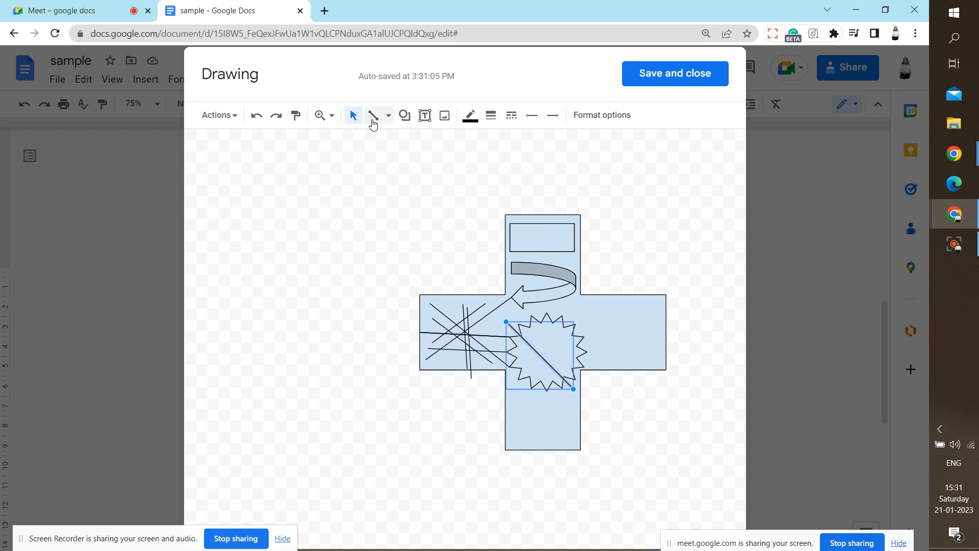
Draw a closed, twisted curve with four points inside the right arm of the cross, using the Curve tool
left_click(388, 116)
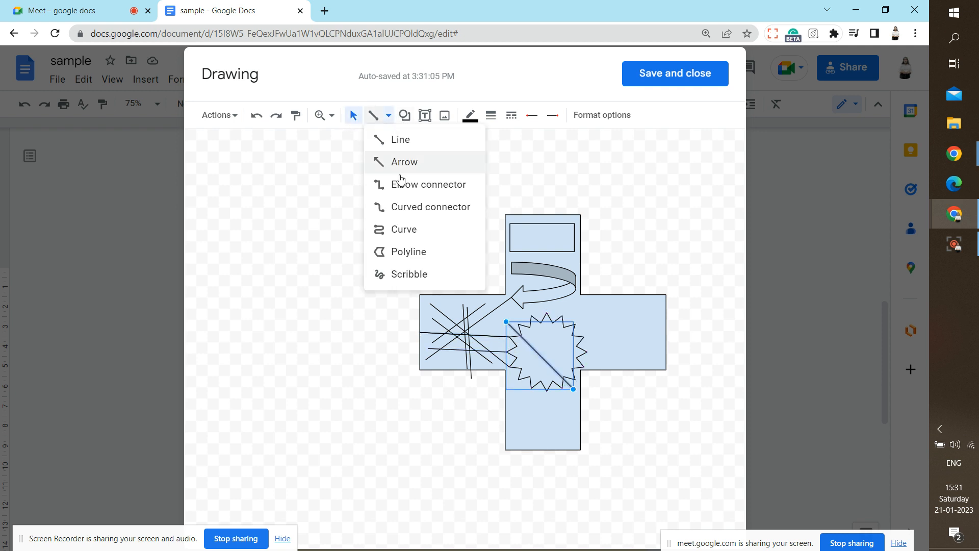
left_click(400, 230)
left_click(588, 310)
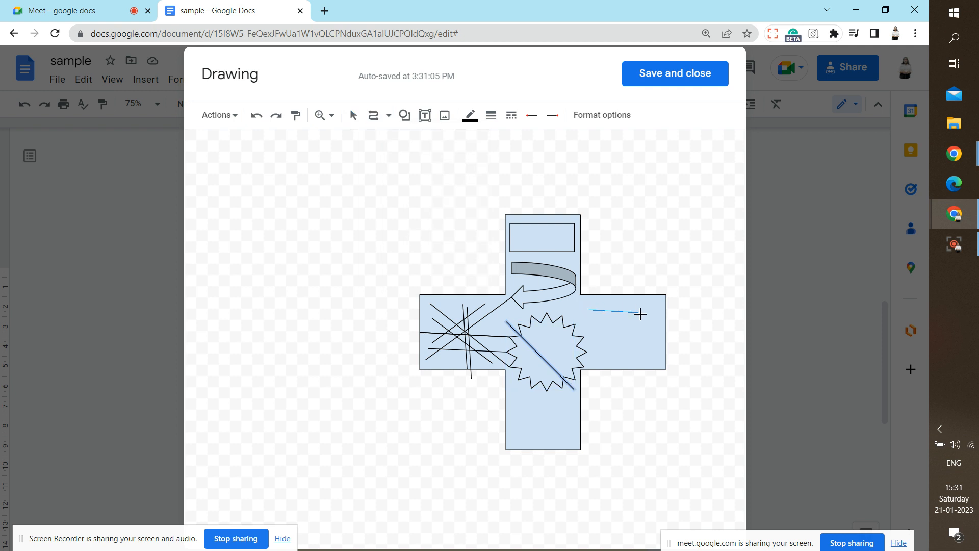
left_click(653, 325)
left_click(599, 344)
left_click(653, 359)
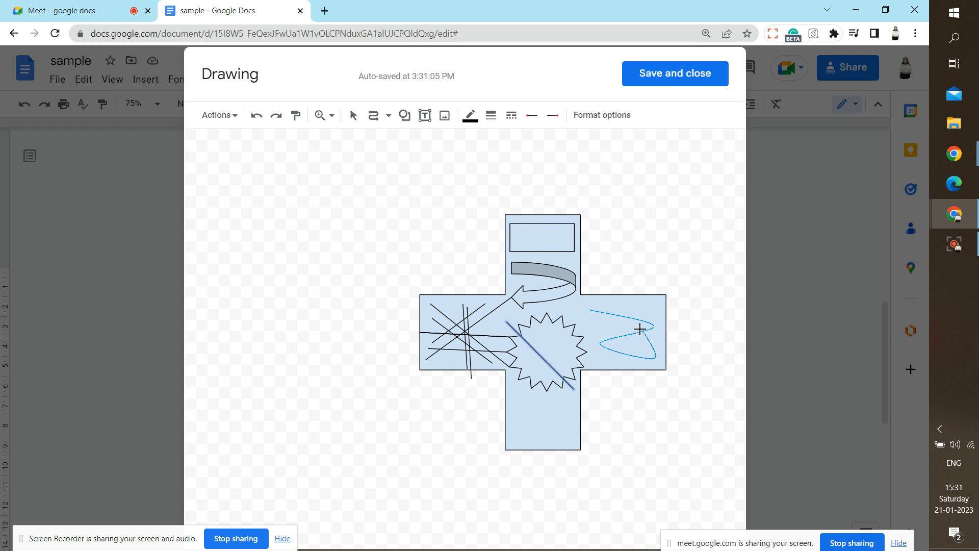
left_click(586, 309)
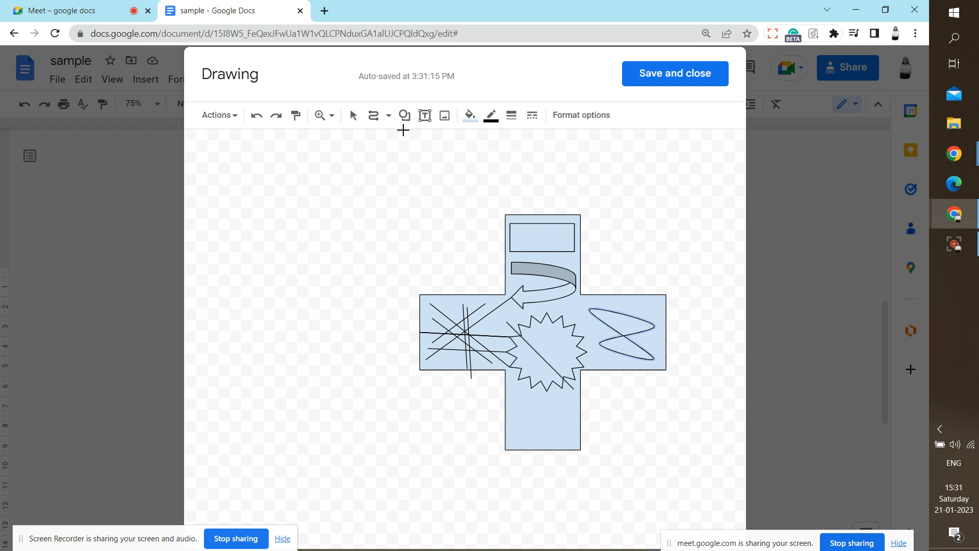
Draw a closed triangle inside the lower arm of the cross with the Polyline tool
left_click(387, 125)
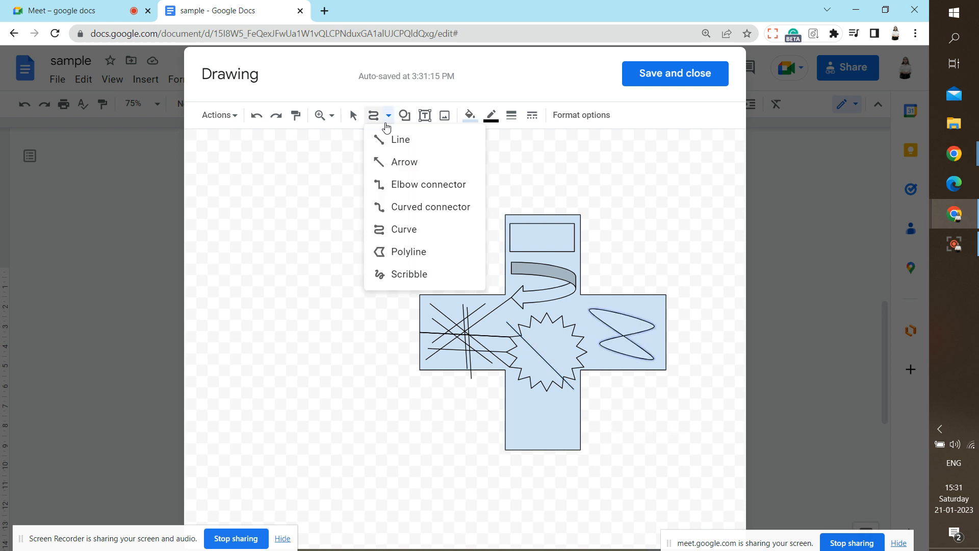
left_click(395, 252)
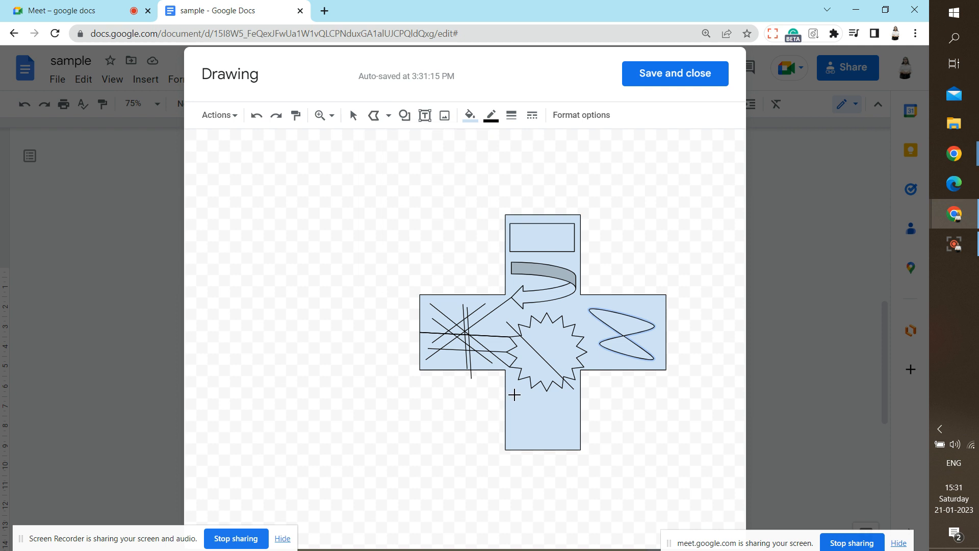
left_click(514, 394)
left_click(520, 437)
left_click(575, 435)
left_click(515, 396)
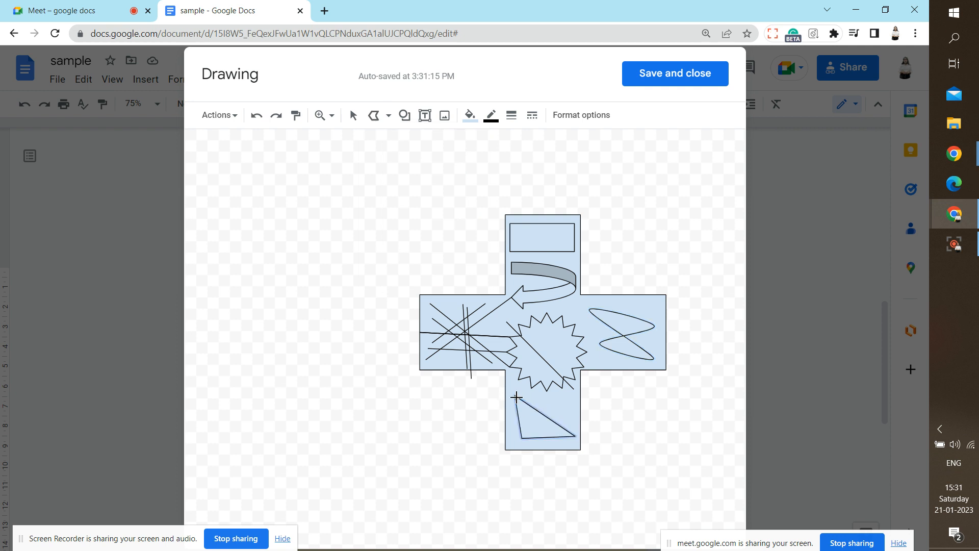
Draw a zigzag polyline across the triangle in the lower arm, ending outside the cross's right edge
left_click(515, 395)
left_click(572, 393)
left_click(568, 432)
left_click(542, 394)
left_click(535, 439)
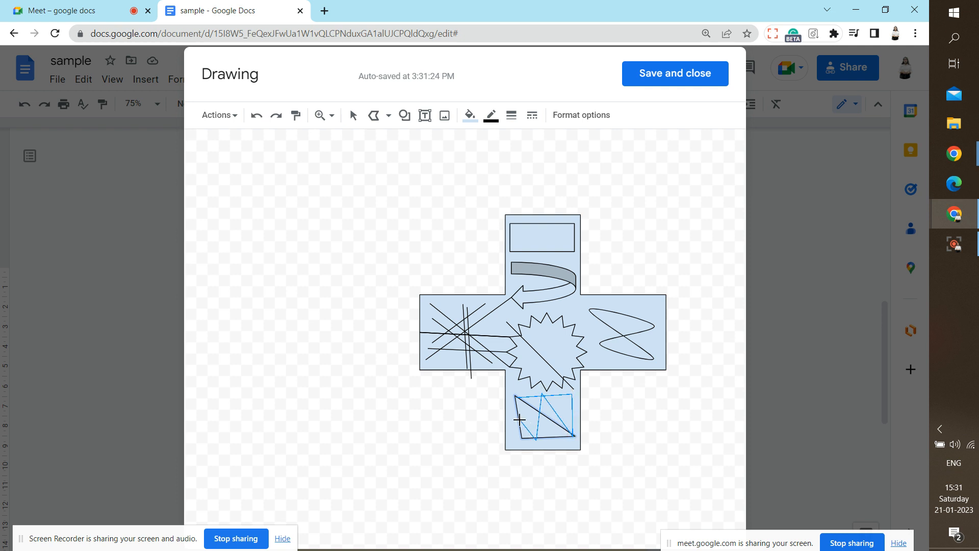
left_click(521, 419)
left_click(575, 412)
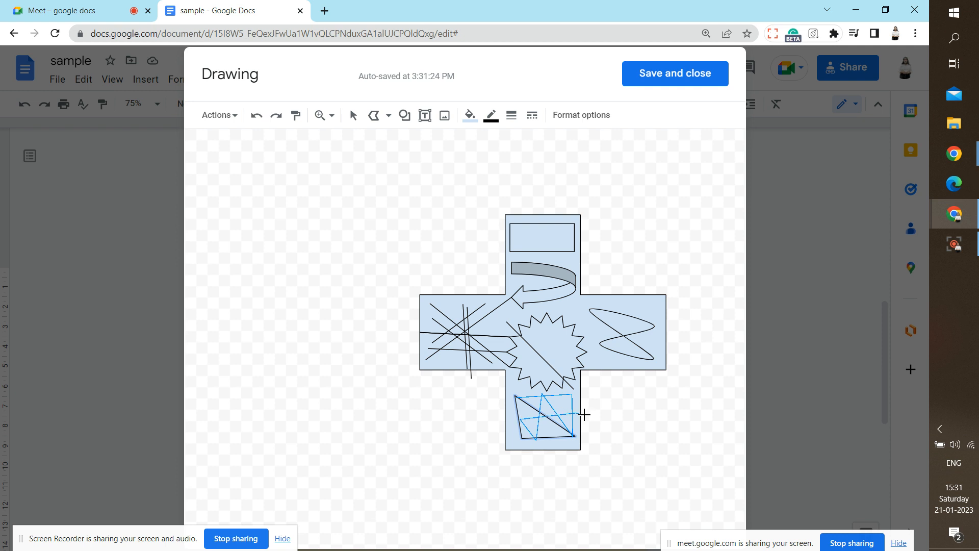
double_click(622, 414)
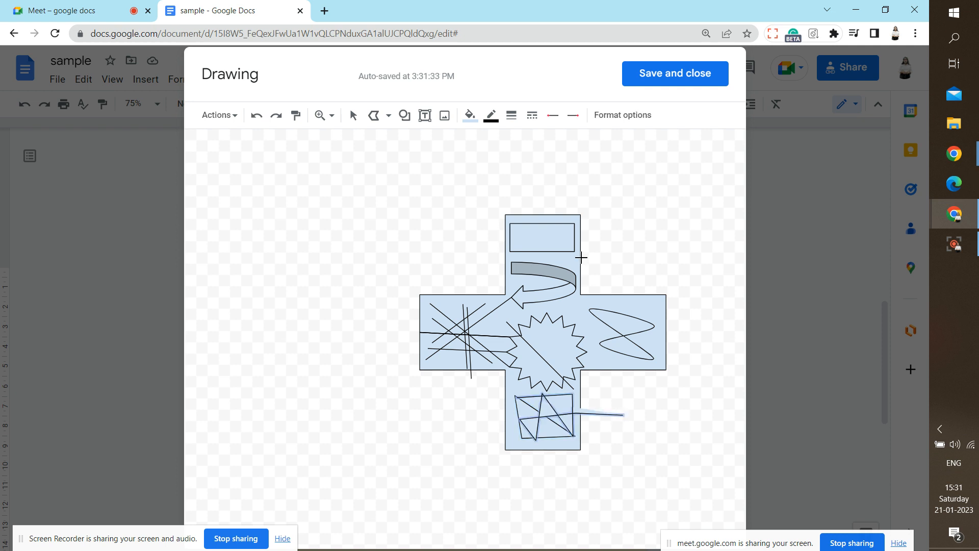
Save and close the drawing, and delete it from the document
left_click(636, 77)
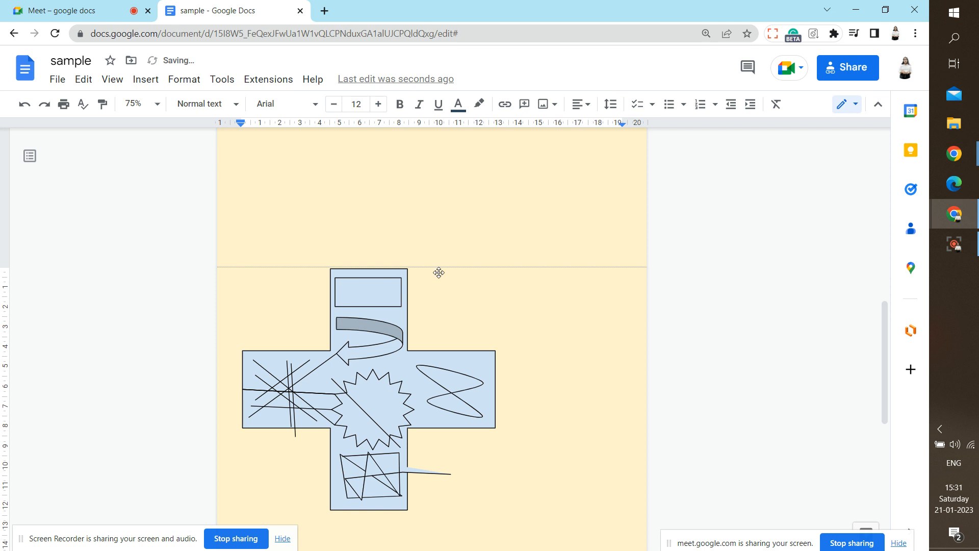
left_click(361, 454)
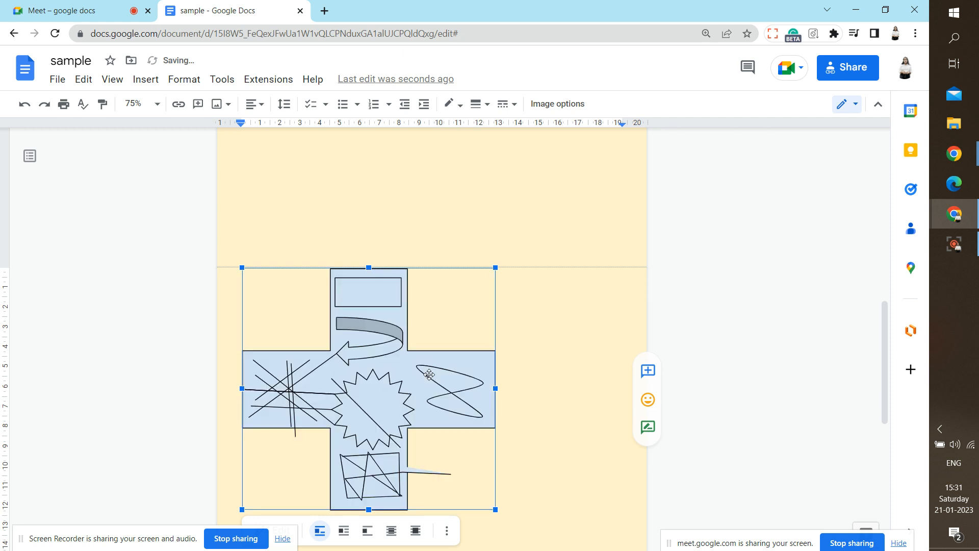
key("Delete")
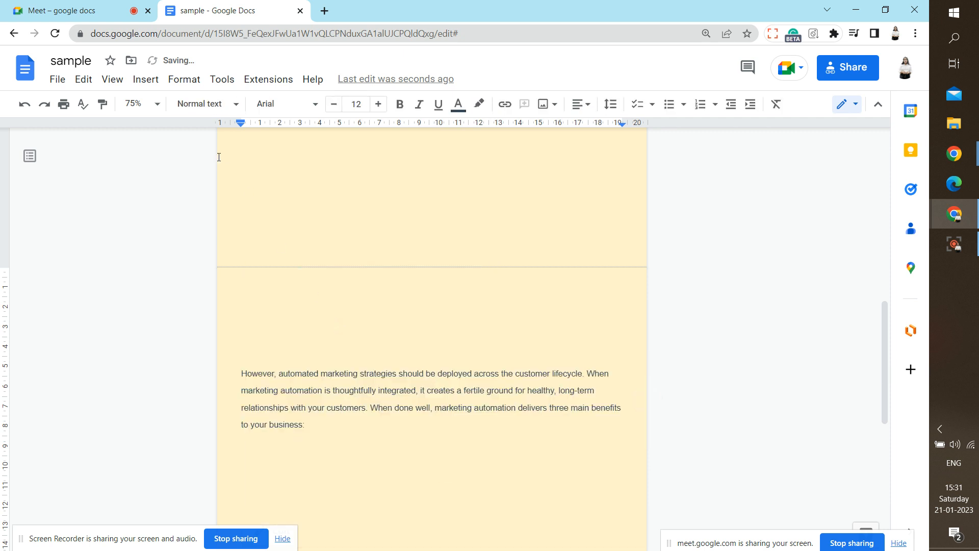
Insert a horizontal line at the start of the second page, above the paragraph on automated marketing strategies
left_click(153, 79)
mouse_move(204, 171)
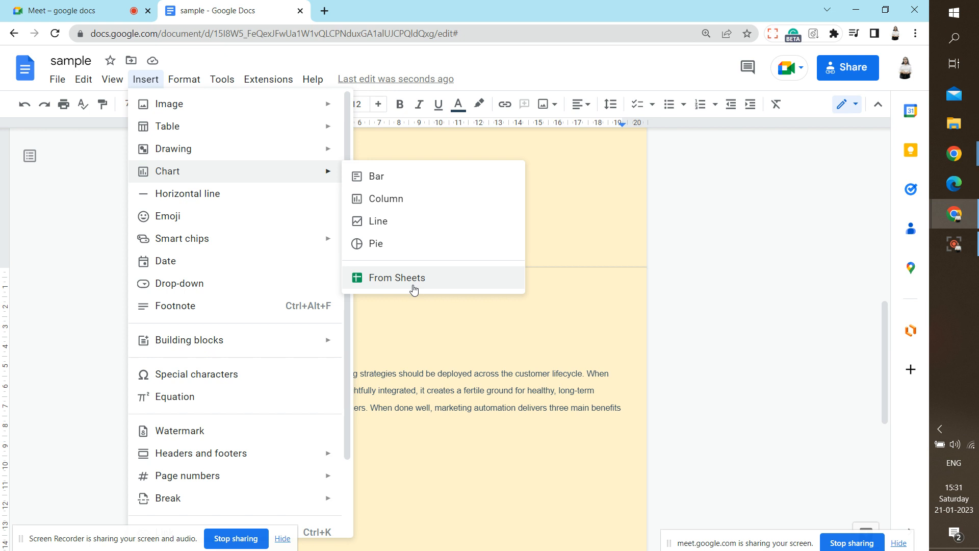
left_click(327, 209)
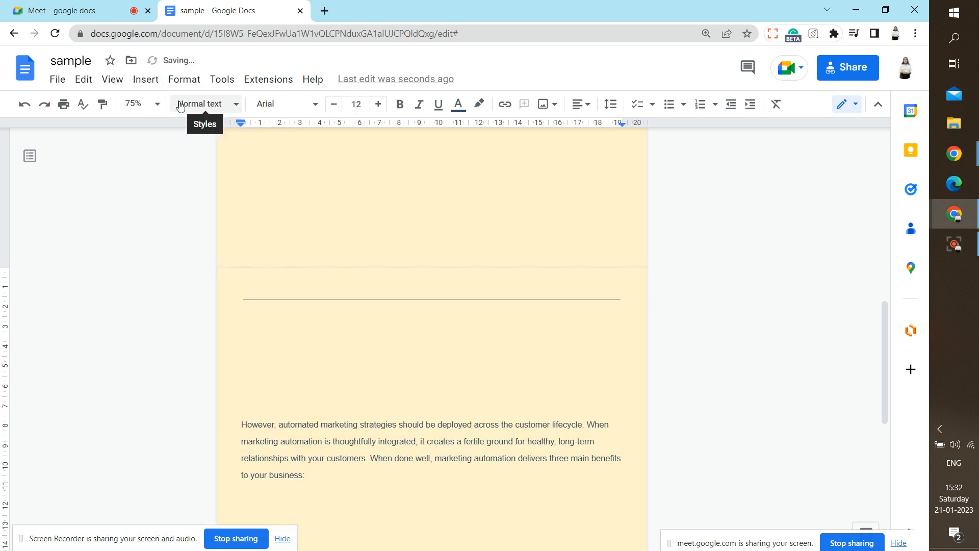
Insert the grinning face with smiling eyes emoji below the horizontal line
left_click(200, 104)
left_click(153, 77)
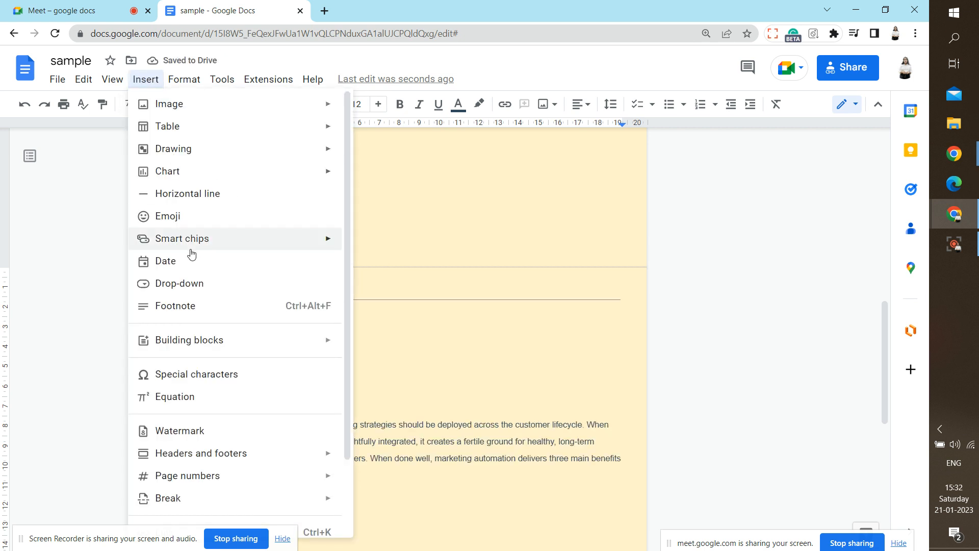
left_click(165, 217)
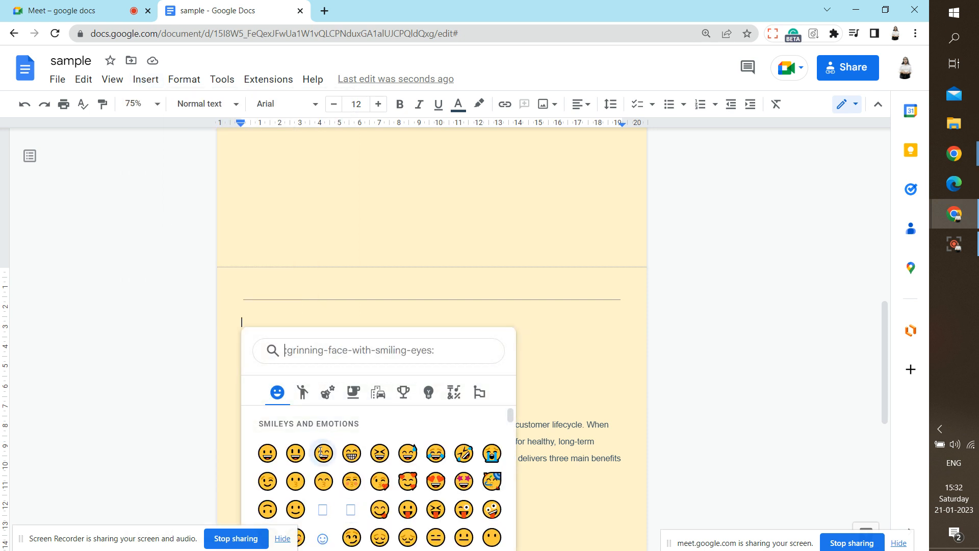
triple_click(320, 451)
left_click(321, 450)
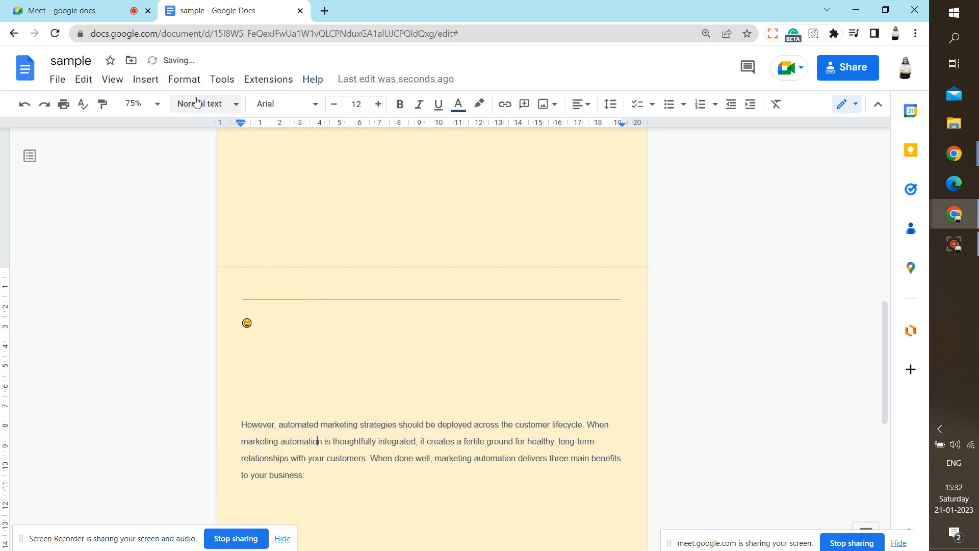
left_click(153, 80)
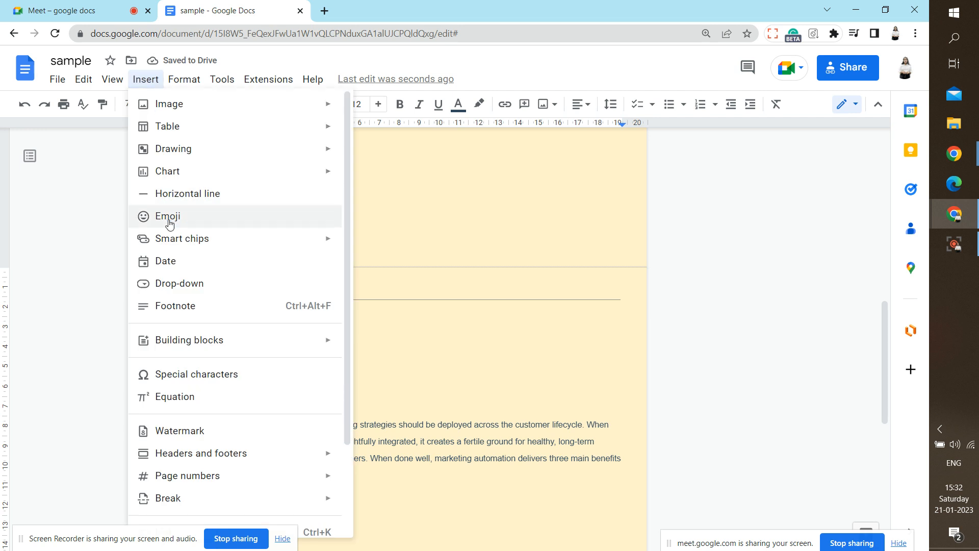
mouse_move(207, 239)
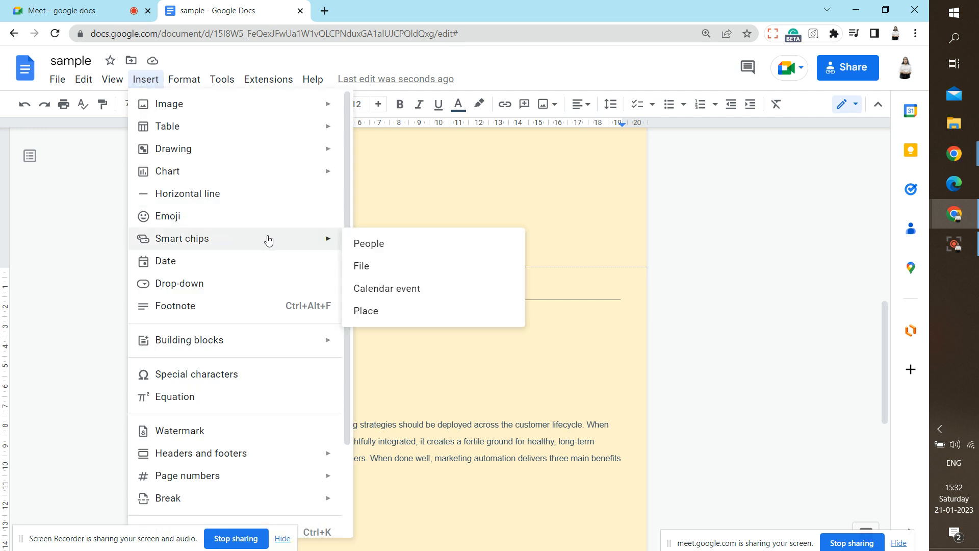
left_click(442, 482)
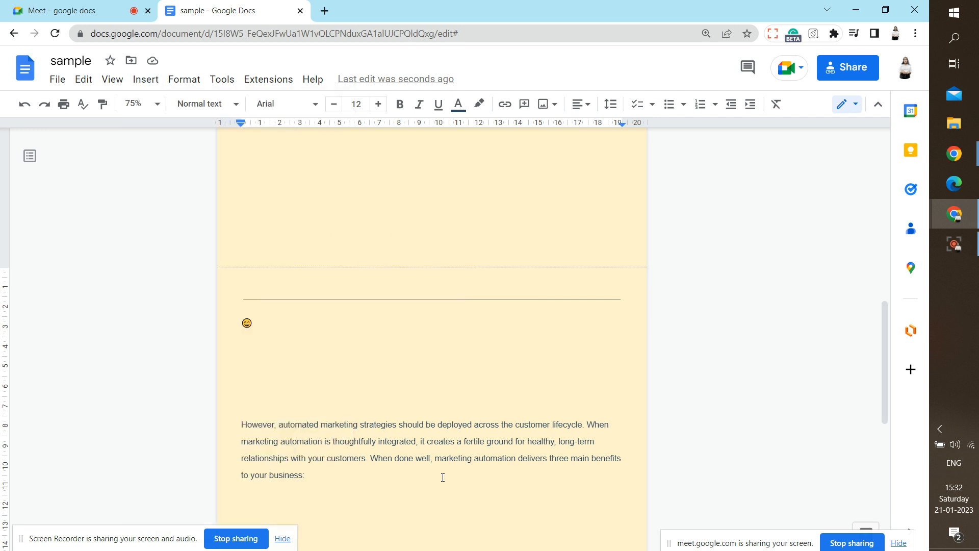
Insert a people smart chip for the third suggested contact at the end of the document's title
key("Return")
key("Up")
key("Up")
key("Up")
key("Up")
key("Up")
key("Up")
key("Up")
key("Up")
key("Up")
key("Up")
key("Up")
key("Up")
key("Up")
key("Up")
key("Up")
key("Up")
key("Up")
key("Up")
key("Up")
key("Up")
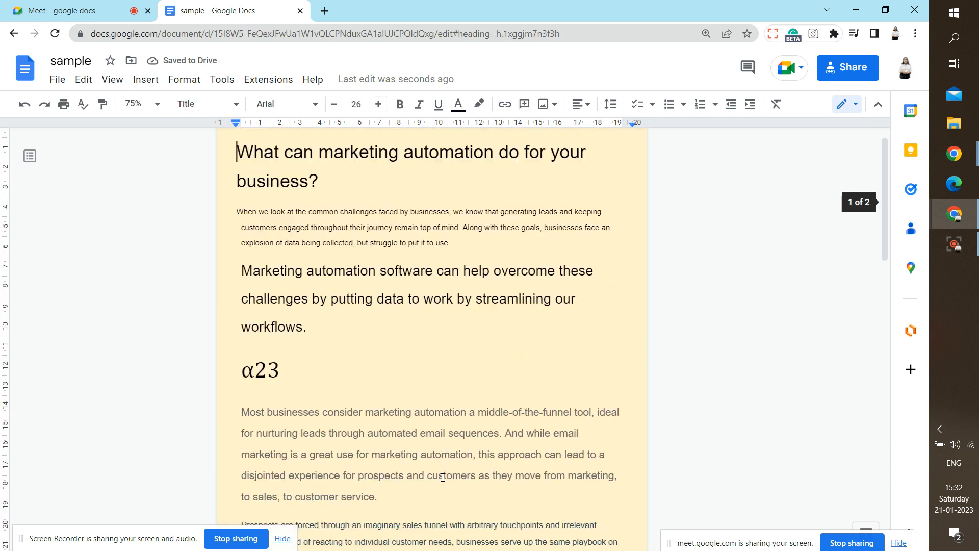
left_click(313, 397)
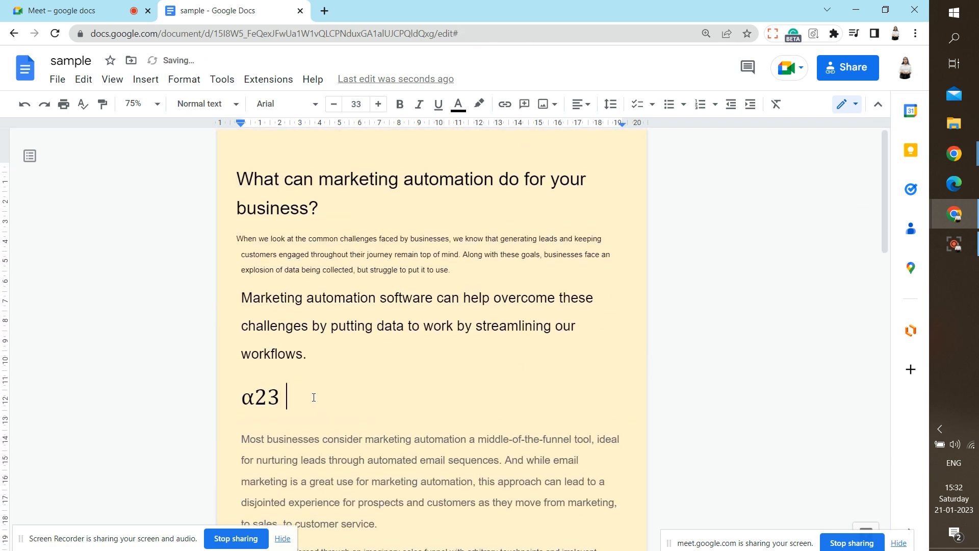
left_click(147, 79)
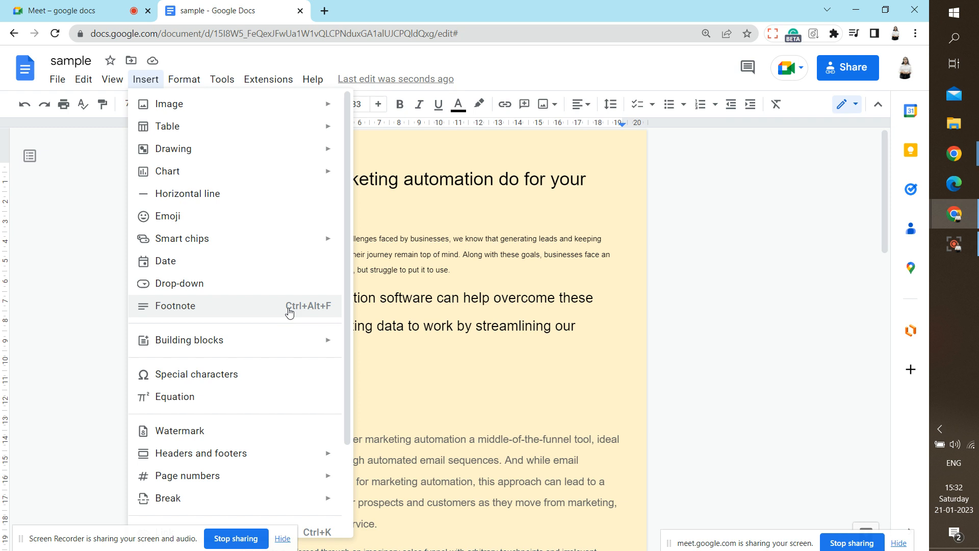
left_click(411, 208)
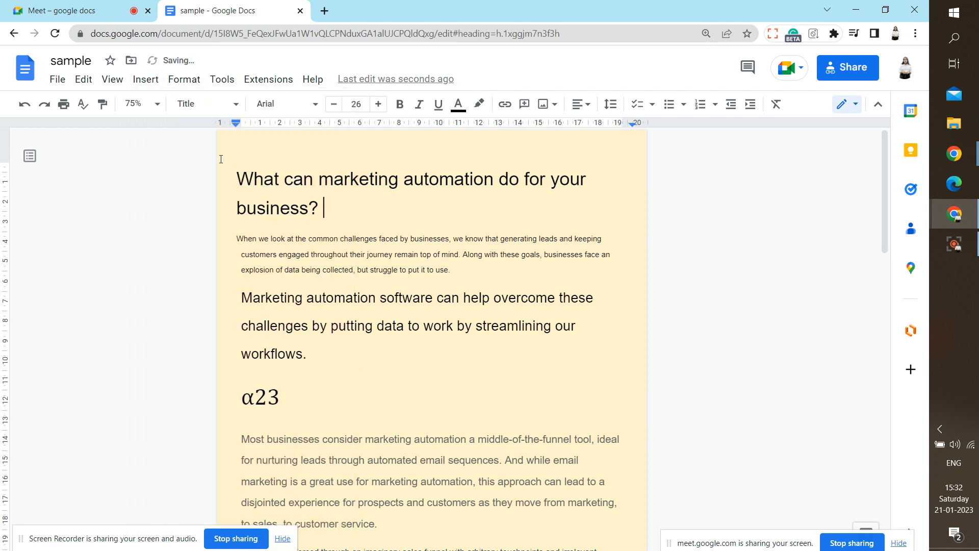
left_click(148, 80)
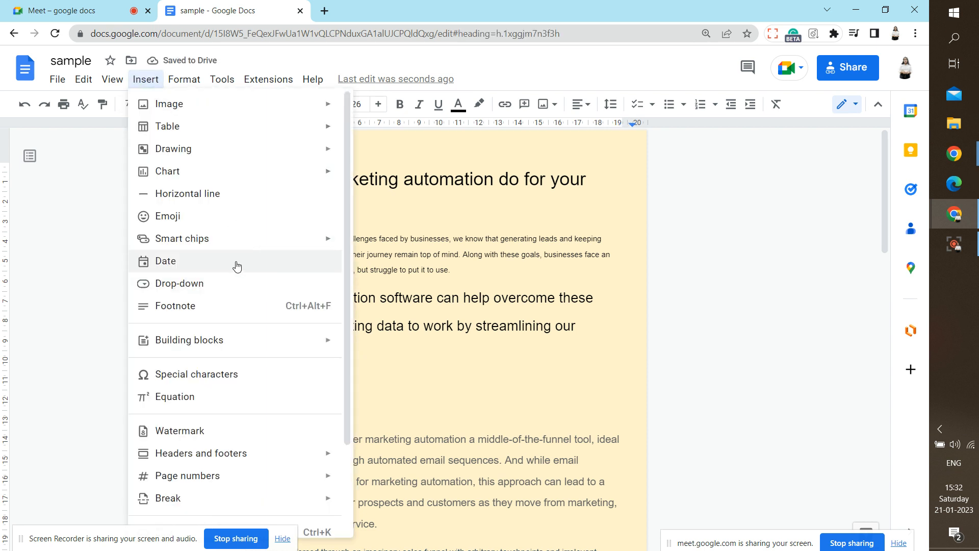
mouse_move(308, 243)
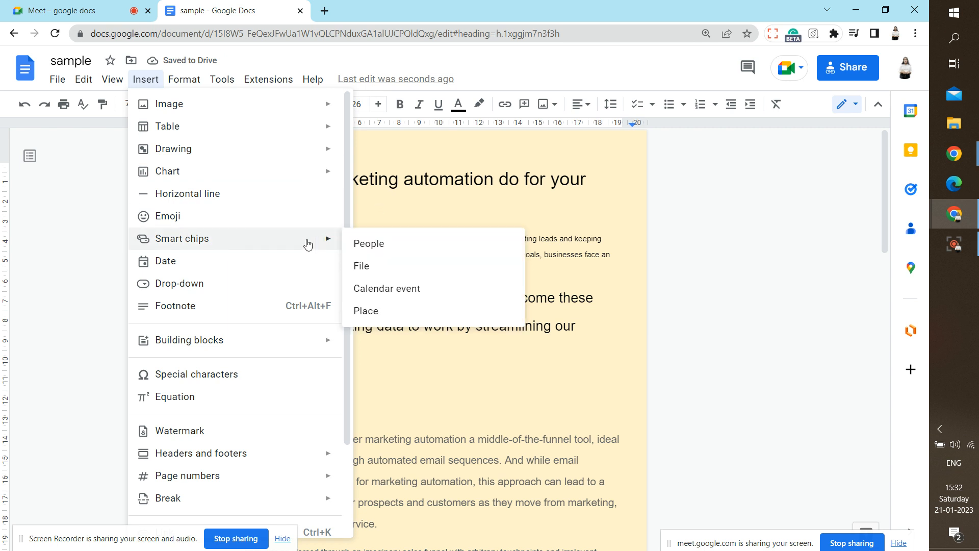
left_click(386, 242)
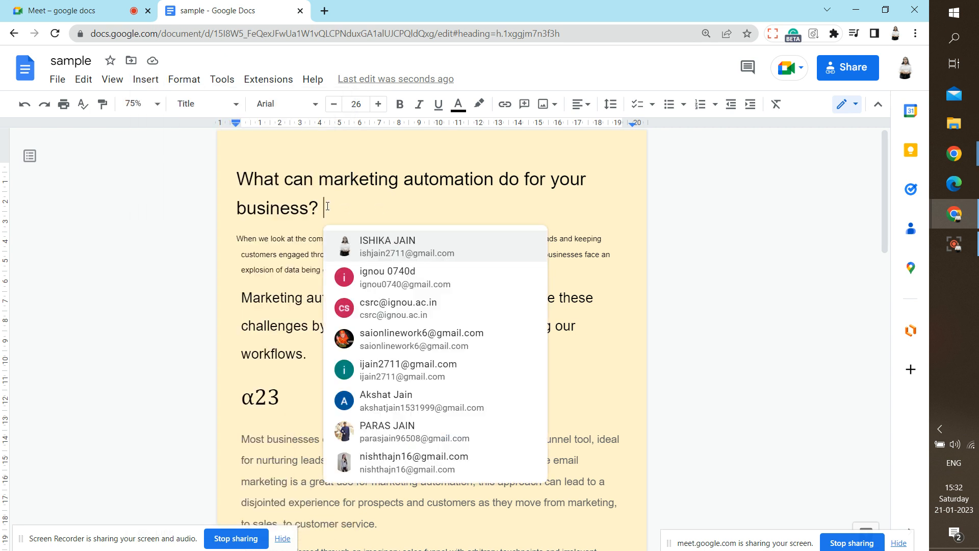
left_click(388, 310)
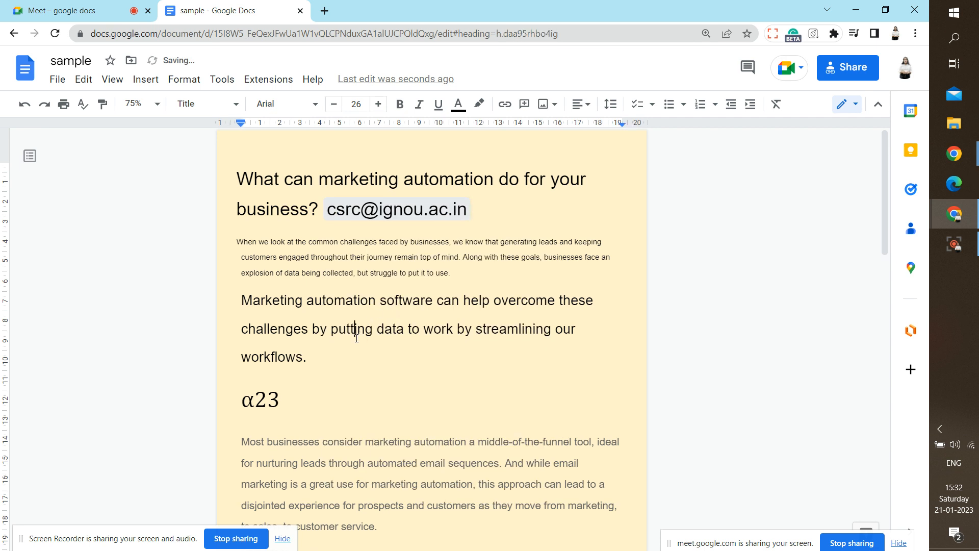
Insert a people smart chip for the fourth suggested contact after the α23 equation
left_click(308, 407)
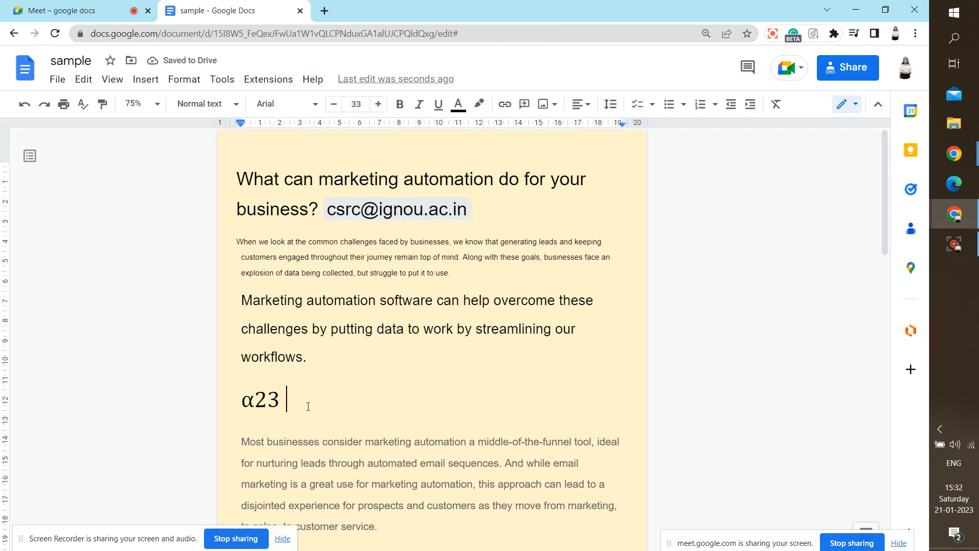
left_click(143, 80)
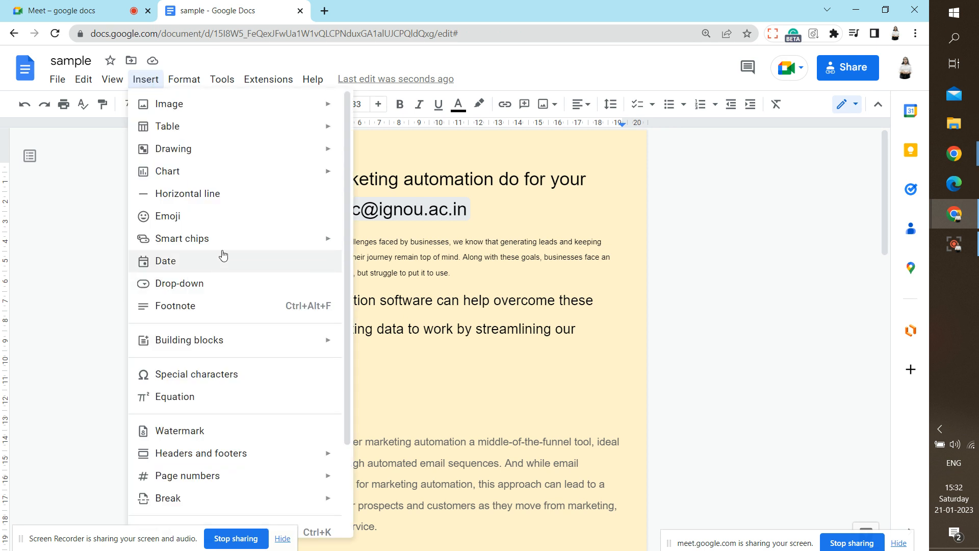
mouse_move(254, 238)
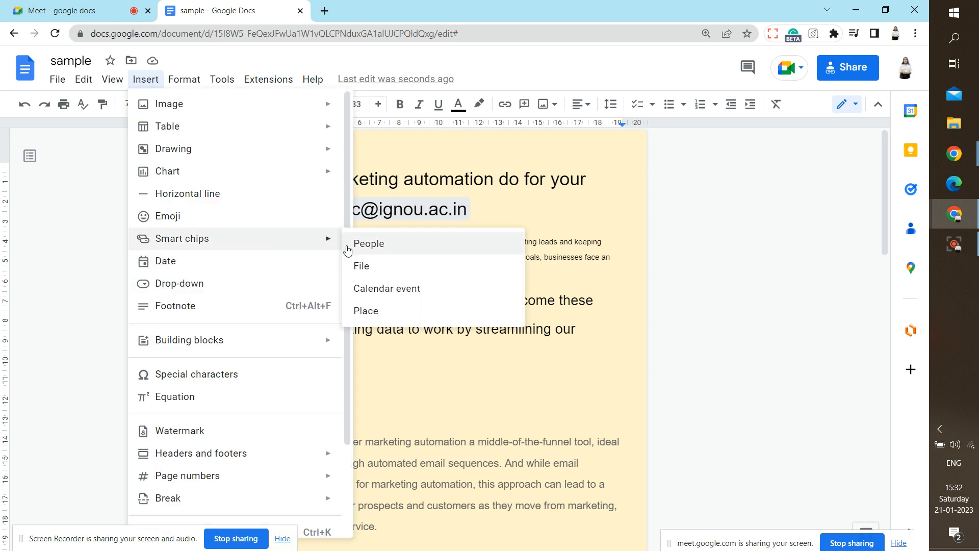
left_click(347, 248)
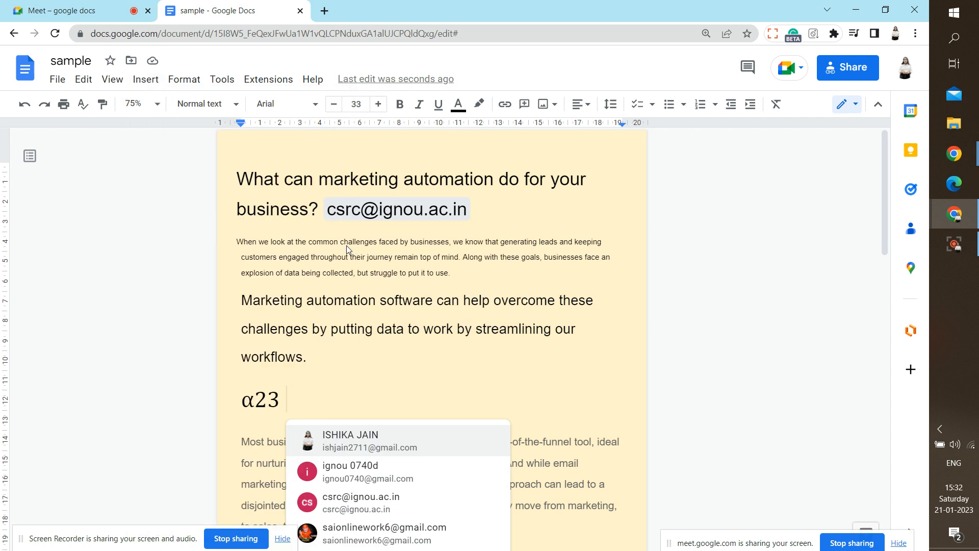
left_click(425, 528)
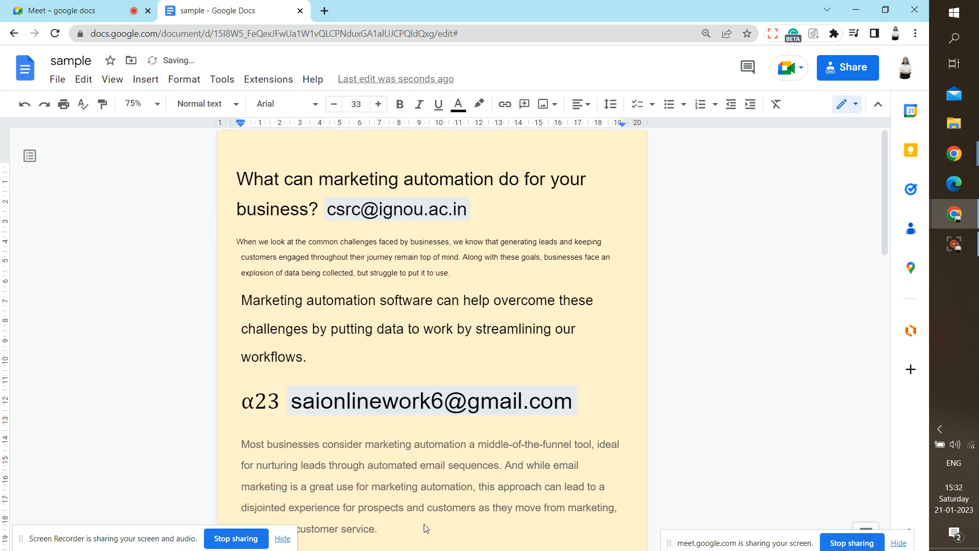
left_click(270, 402)
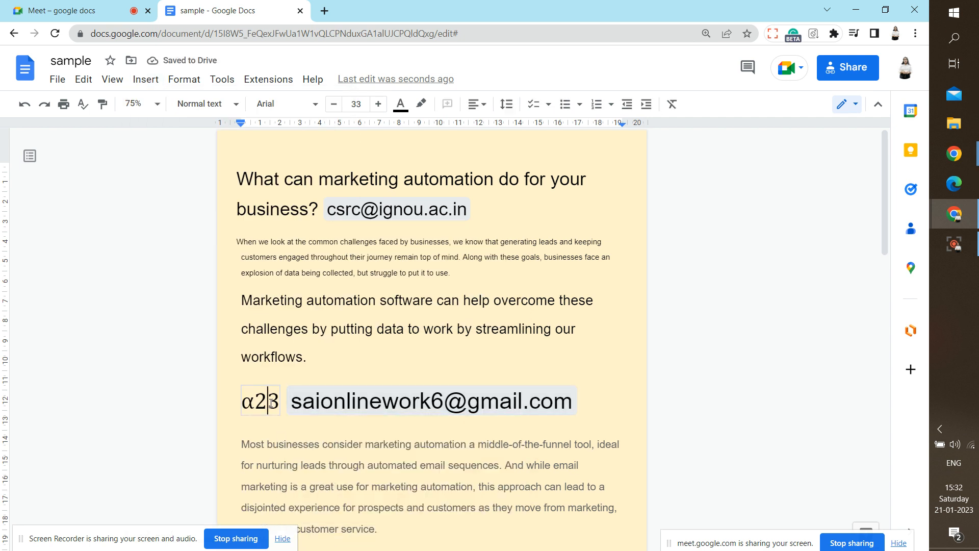
Bring up the file smart chip suggestions on the empty line below the paragraph about prospects and the imaginary sales funnel
left_click(293, 220)
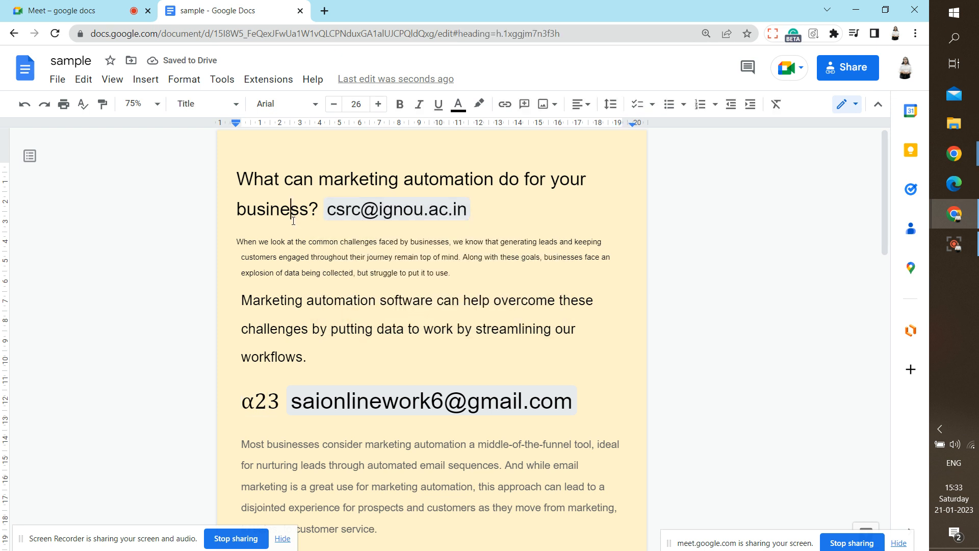
left_click(378, 529)
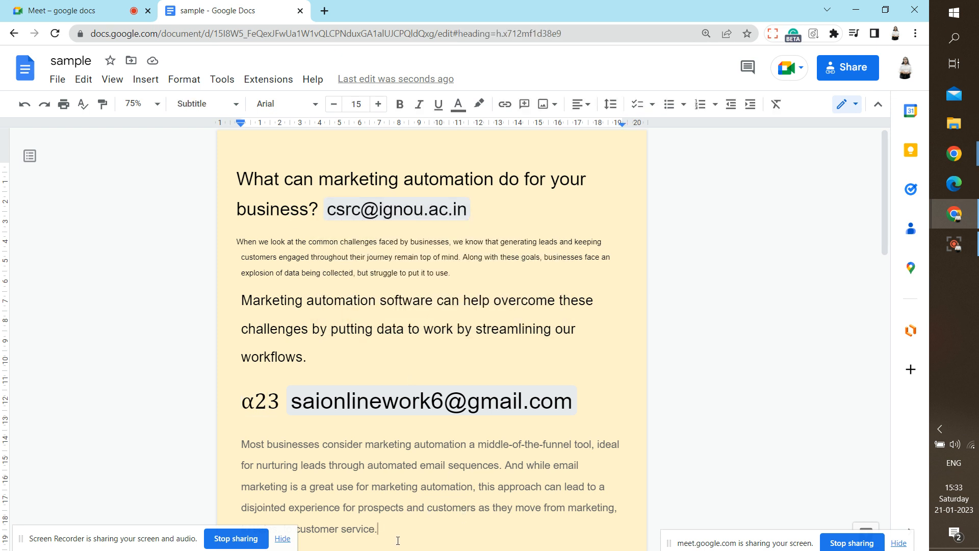
key("Down")
key("Down")
scroll(398, 539, "down", 3)
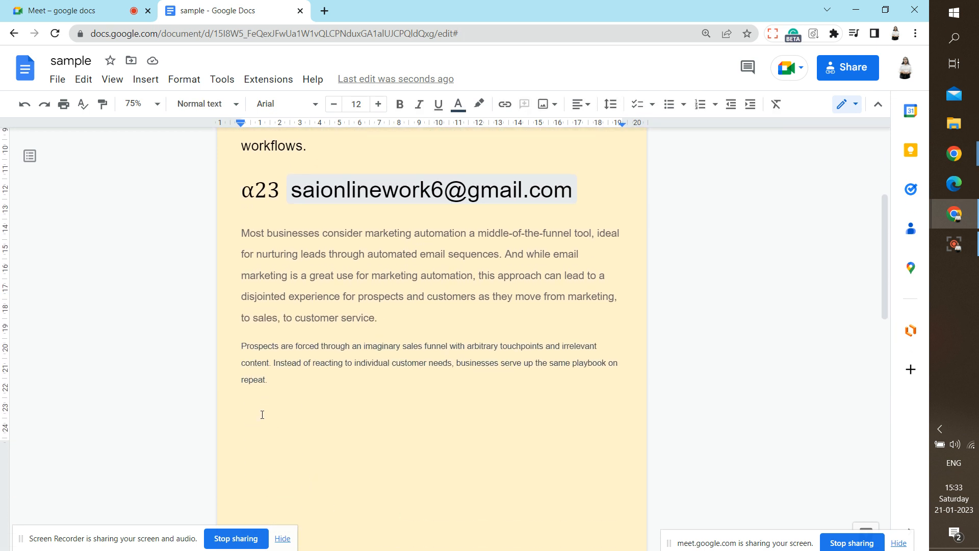
left_click(144, 79)
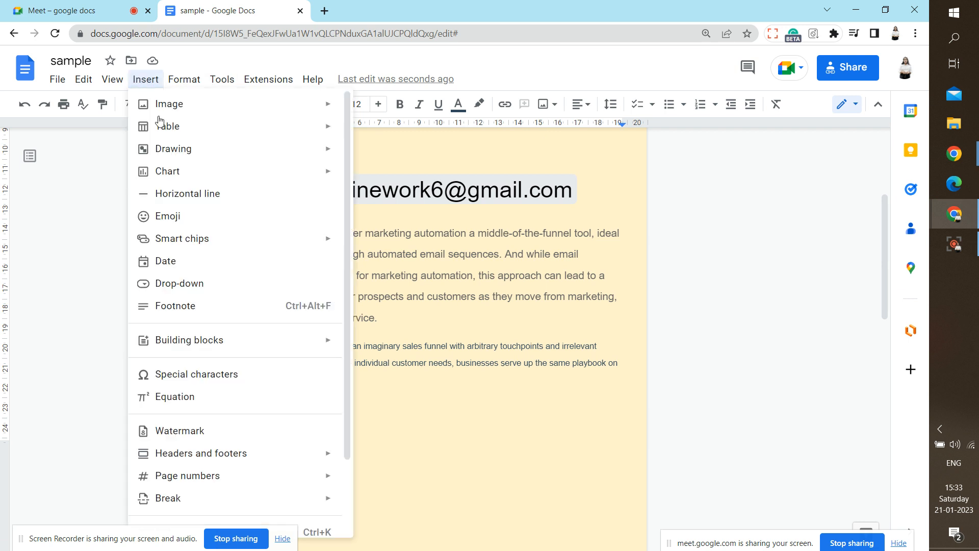
mouse_move(212, 243)
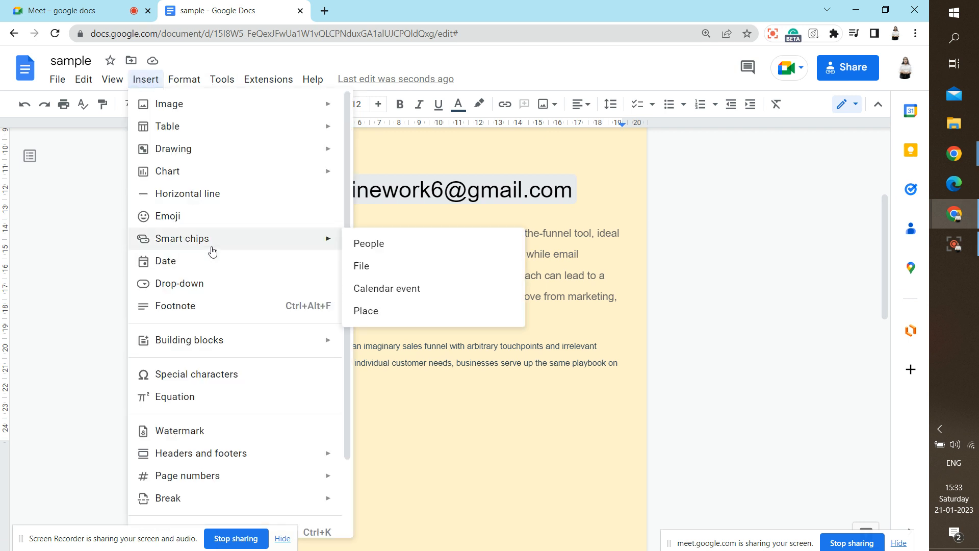
left_click(363, 264)
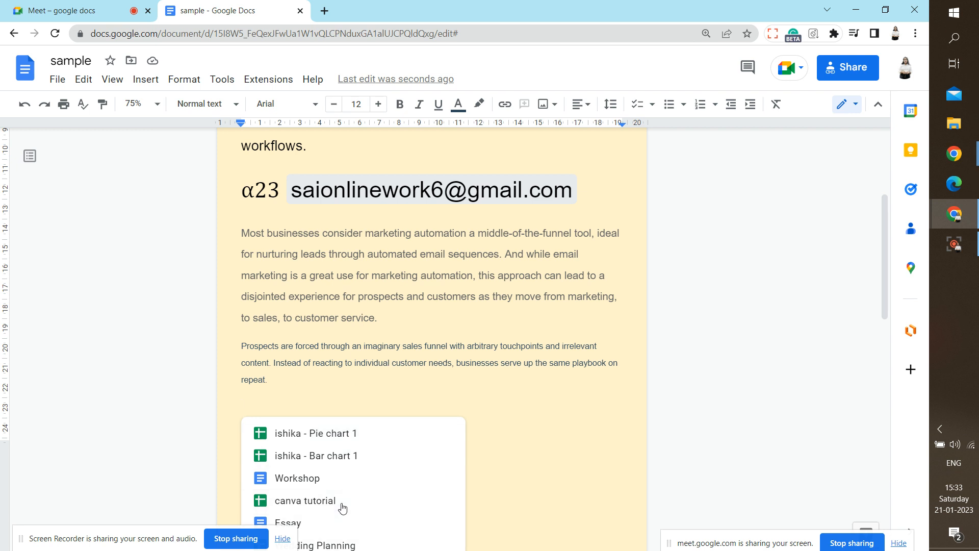
left_click_drag(886, 296, 885, 352)
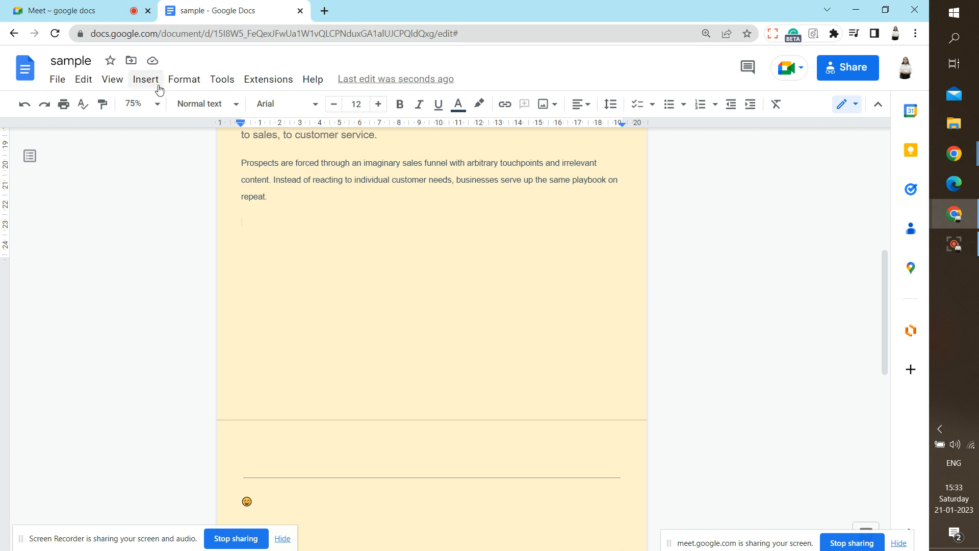
Try to insert a file smart chip by searching for "ijik", clear the search text and cancel the insertion
left_click(145, 79)
mouse_move(229, 240)
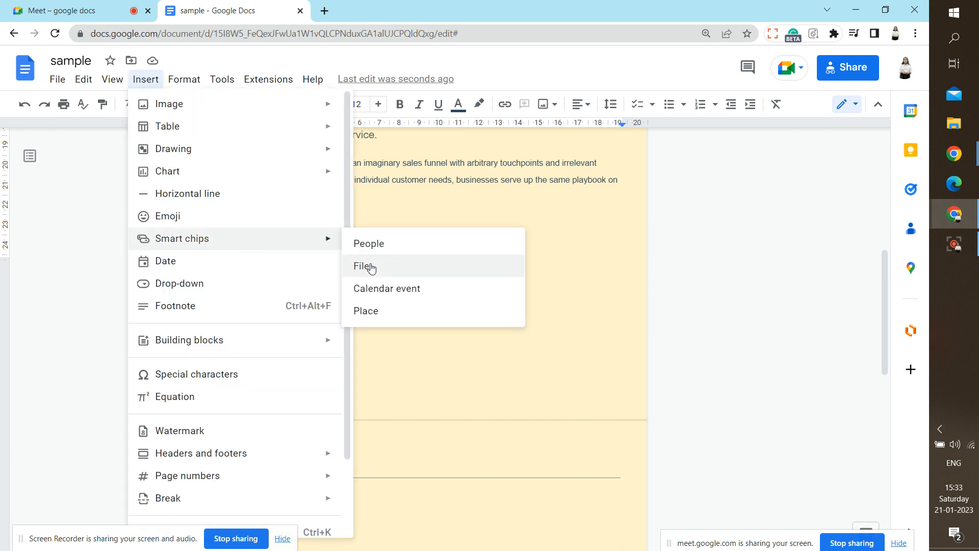
left_click(366, 266)
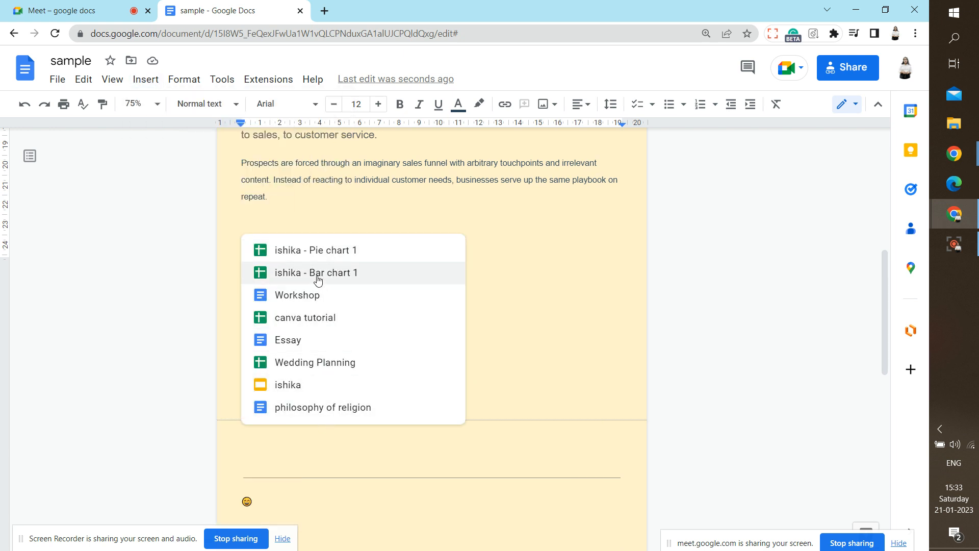
type("ijik")
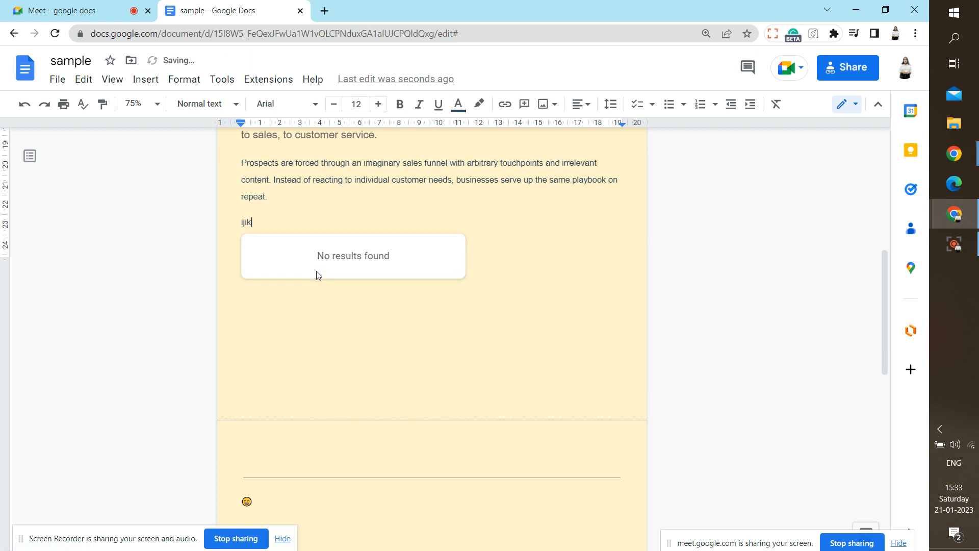
key("BackSpace")
key("BackSpace")
key("BackSpace")
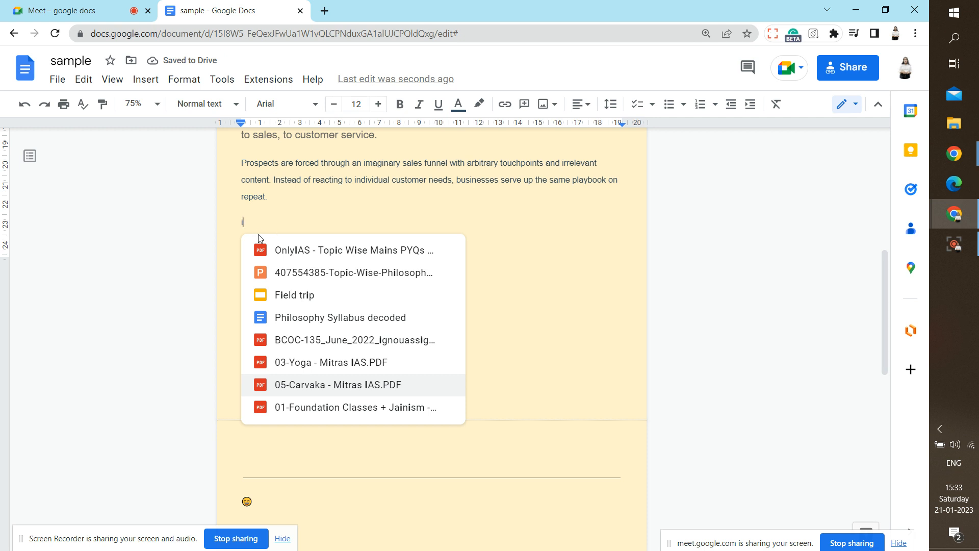
key("BackSpace")
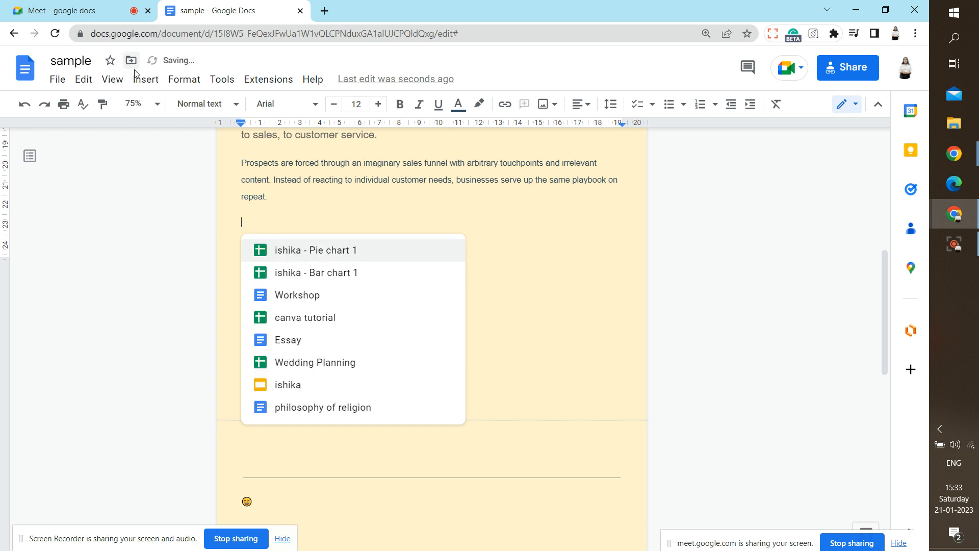
key("Escape")
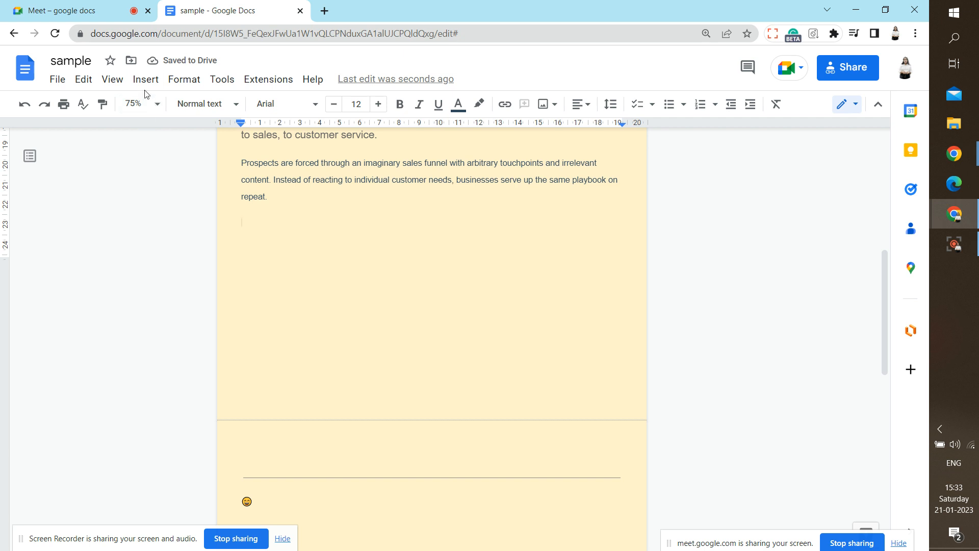
Try to insert a place smart chip with the search text "India gate", and delete the typed text
left_click(145, 79)
mouse_move(332, 247)
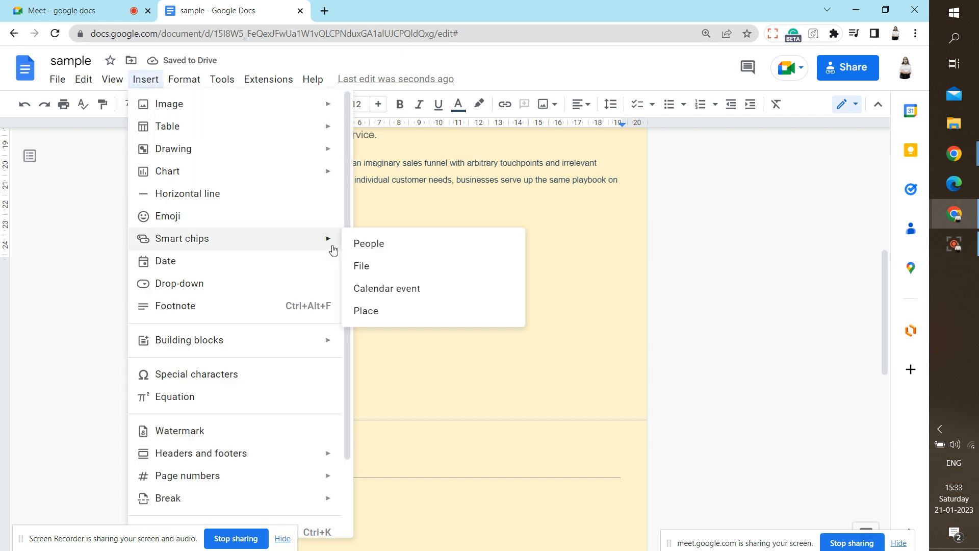
left_click(389, 311)
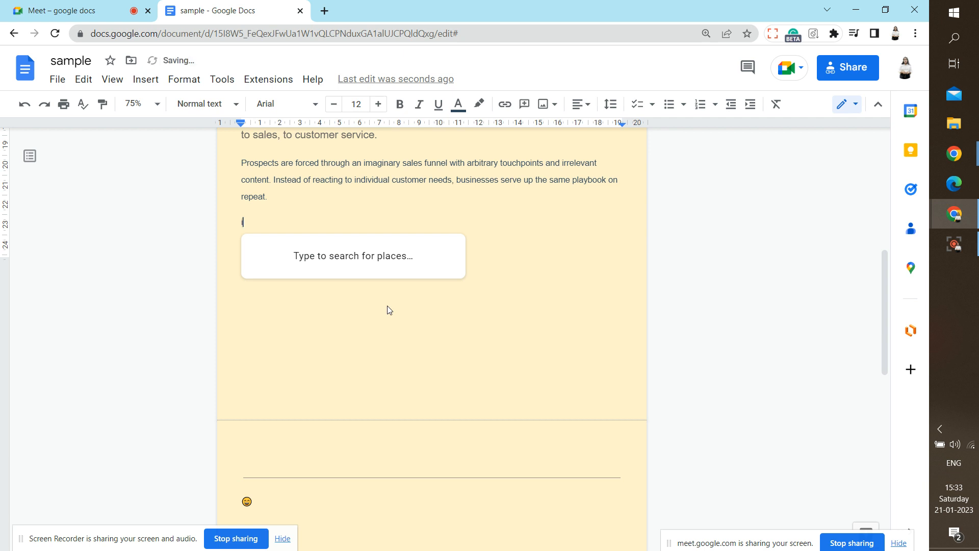
type("India gate")
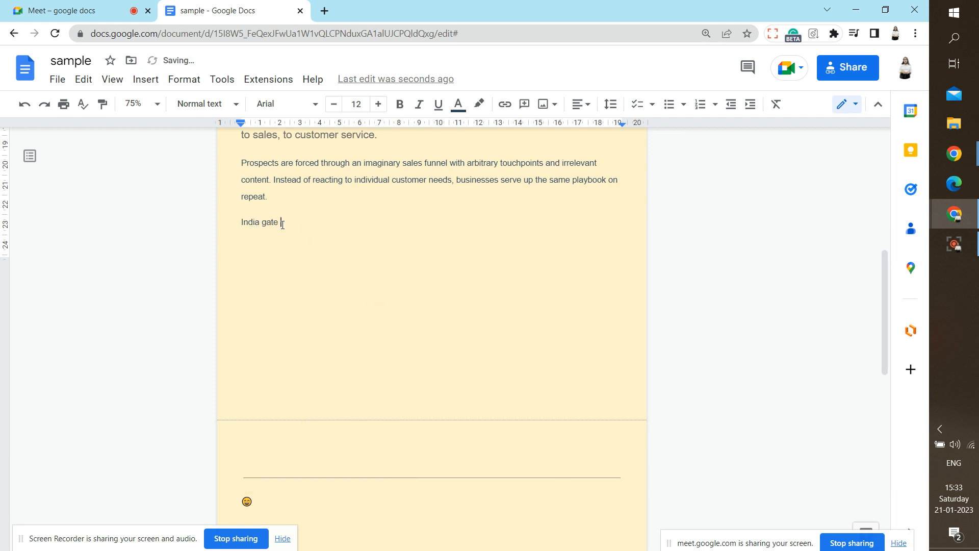
key("BackSpace")
key("BackSpace")
key("BackSpace")
key("BackSpace")
key("BackSpace")
key("BackSpace")
key("BackSpace")
key("BackSpace")
key("BackSpace")
key("BackSpace")
key("BackSpace")
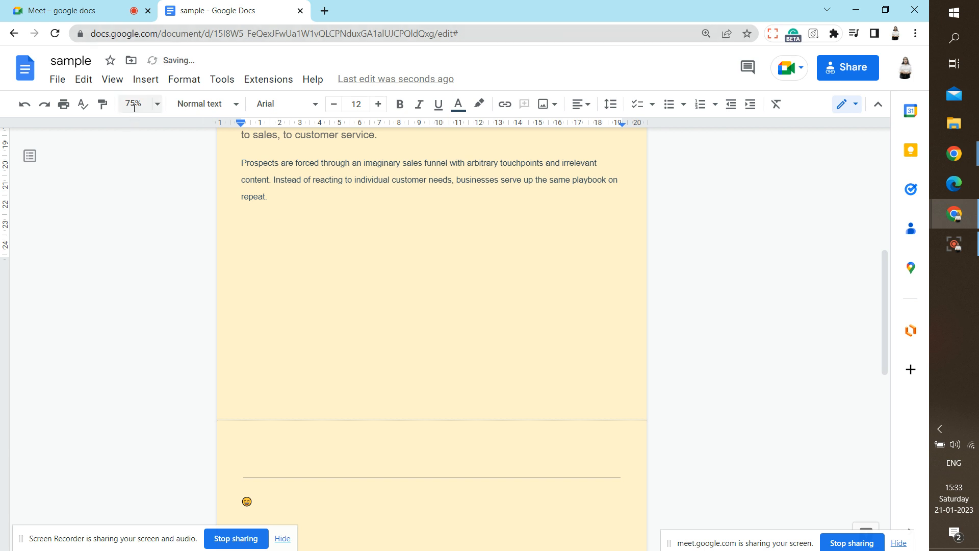
left_click(143, 79)
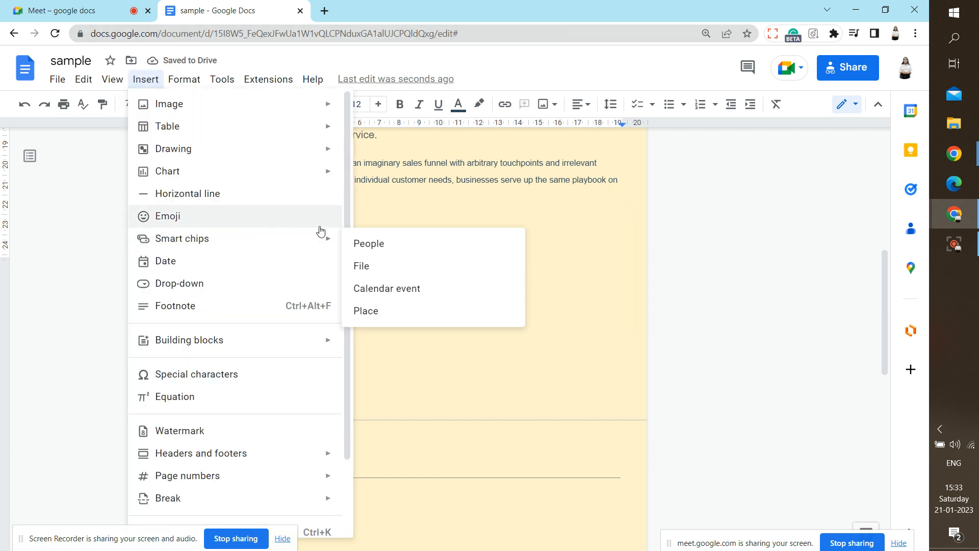
mouse_move(340, 241)
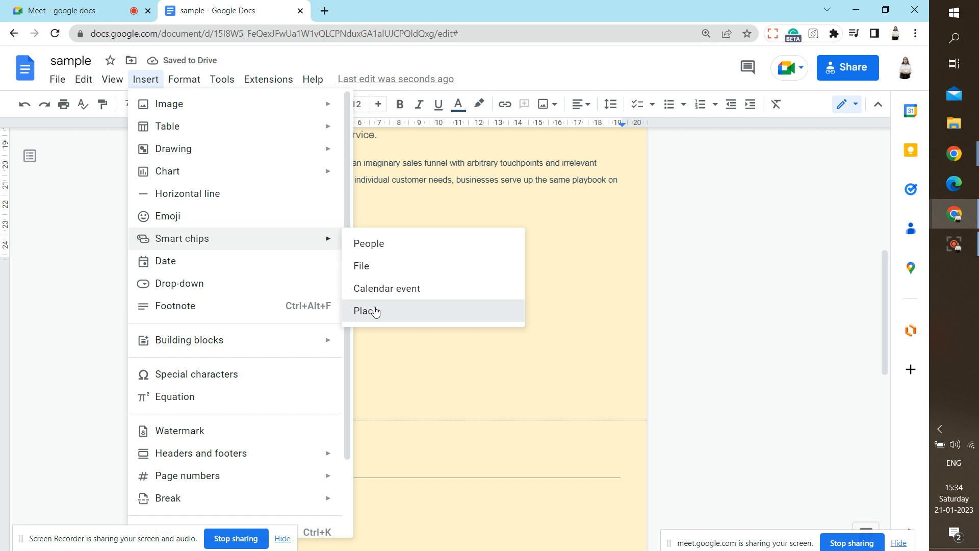
left_click(372, 309)
type("india")
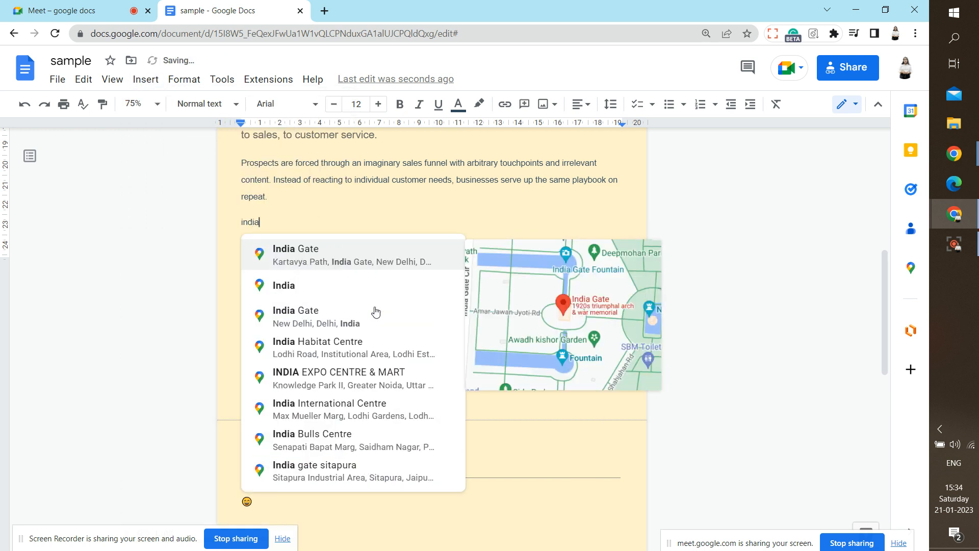
key("Escape")
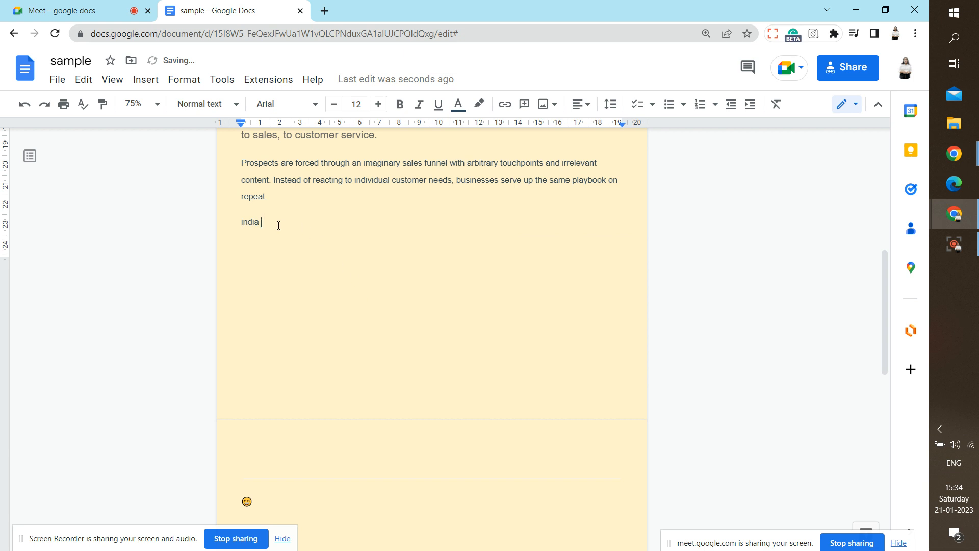
key("BackSpace")
key("BackSpace")
key("BackSpace")
key("BackSpace")
key("BackSpace")
key("BackSpace")
Search places for "india" and insert a place smart chip for India Gate, Kartavya Path, below the prospects paragraph
left_click(146, 80)
mouse_move(332, 239)
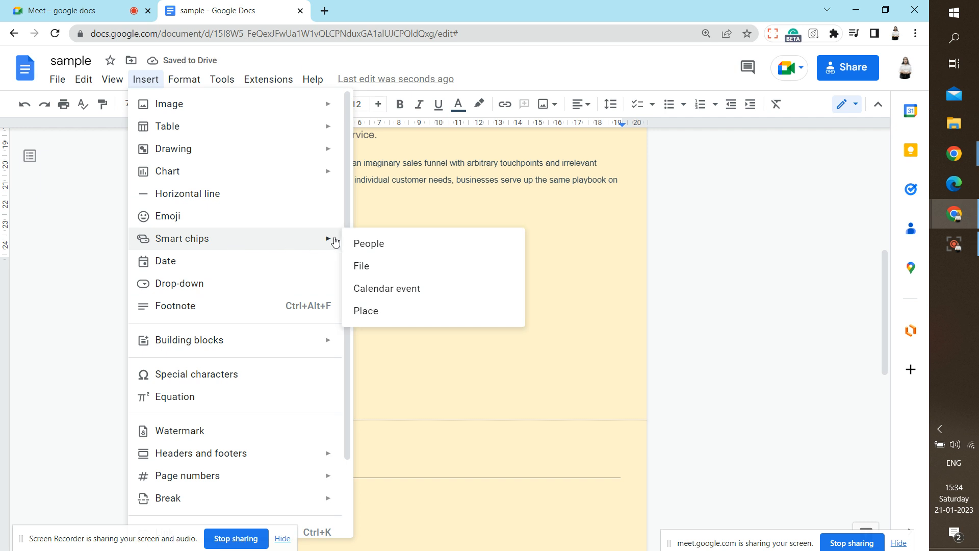
left_click(366, 308)
type("india")
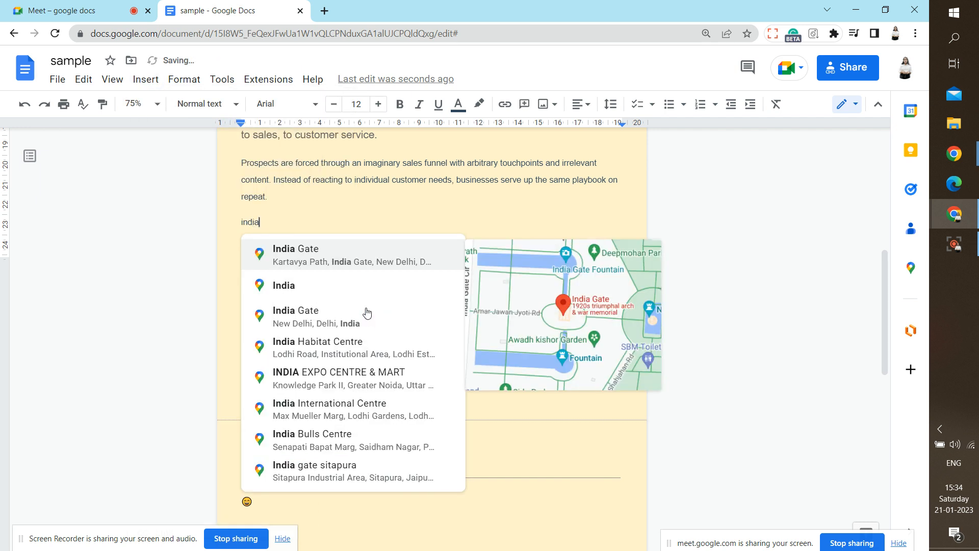
left_click(325, 259)
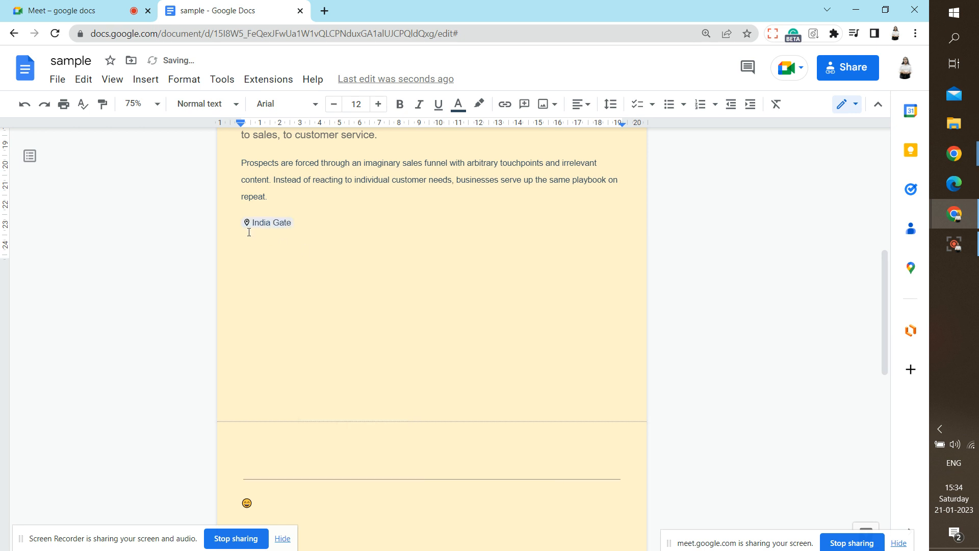
mouse_move(247, 227)
Insert a calendar event smart chip for today's "google docs" meeting on a new line below the India Gate chip
left_click(145, 79)
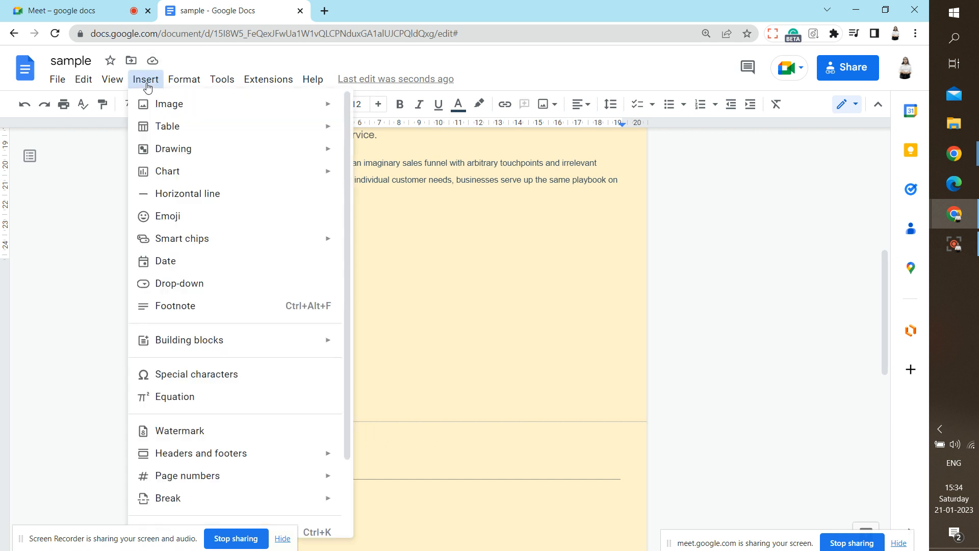
mouse_move(300, 249)
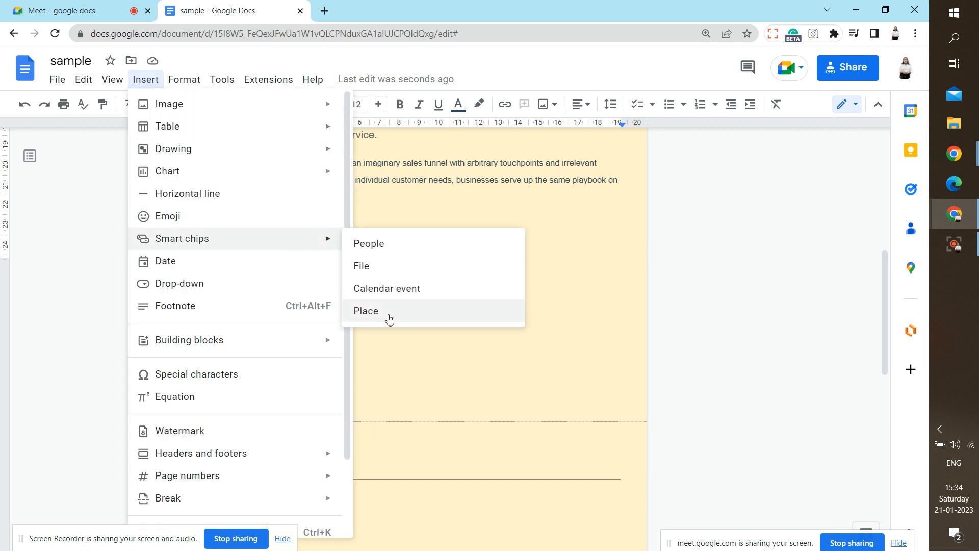
left_click(393, 297)
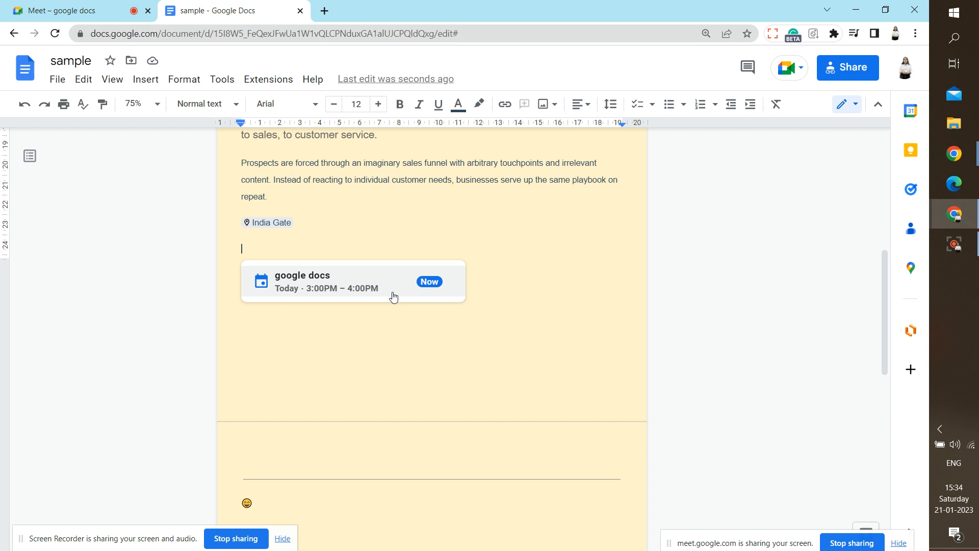
left_click(364, 294)
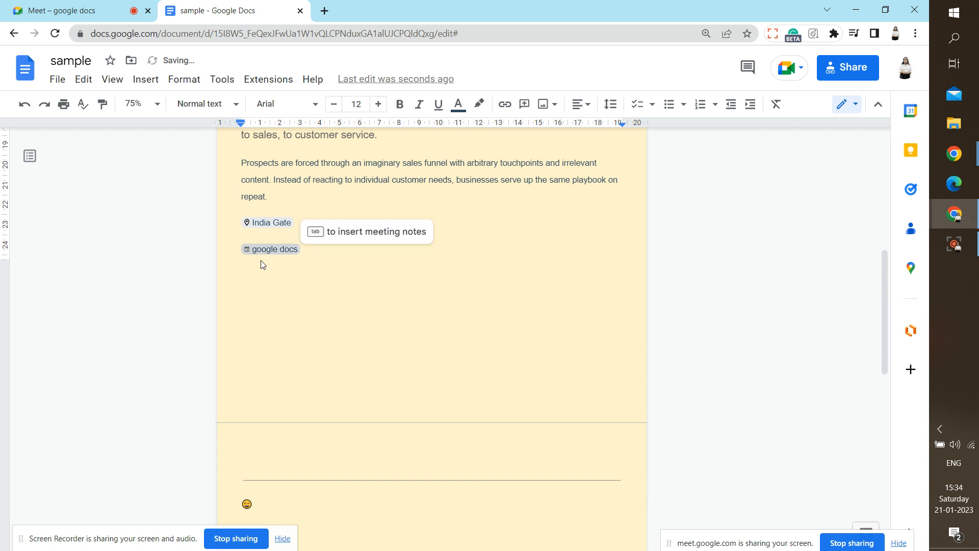
Expand the google docs event chip into a meeting notes template and dismiss the offer to attach the document to the meeting
left_click(313, 233)
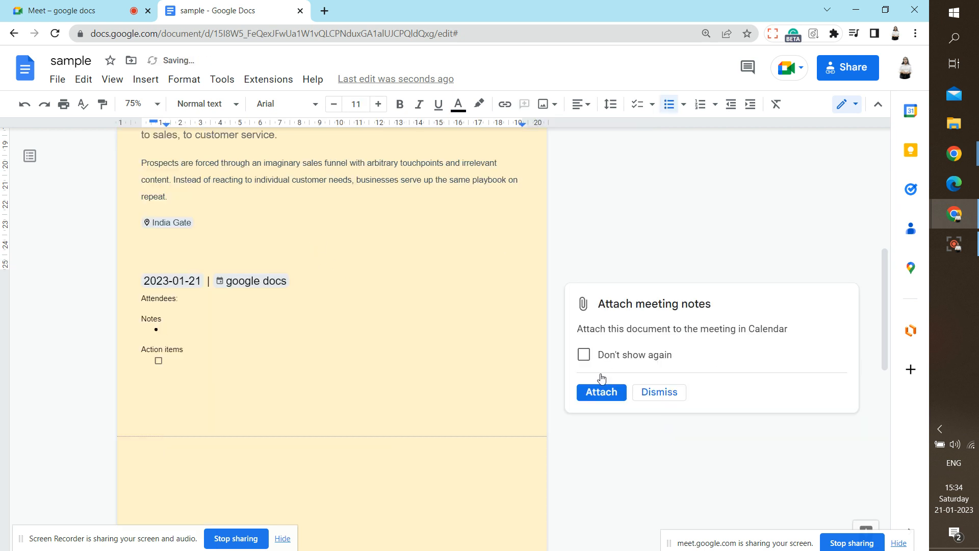
left_click(645, 394)
left_click(470, 275)
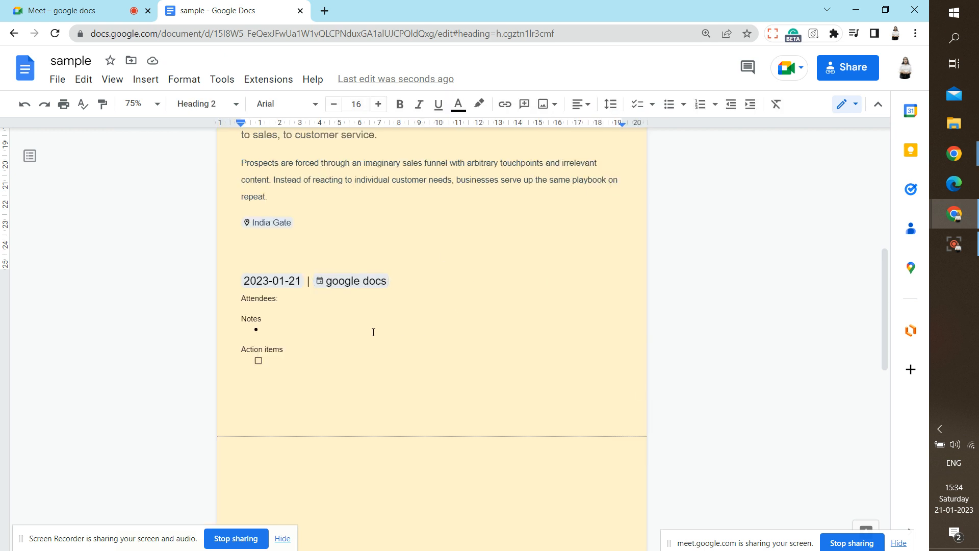
Delete the Attendees, Notes and Action items sections, including the leftover checkbox, below the meeting notes heading
left_click_drag(241, 308, 292, 313)
left_click(287, 335)
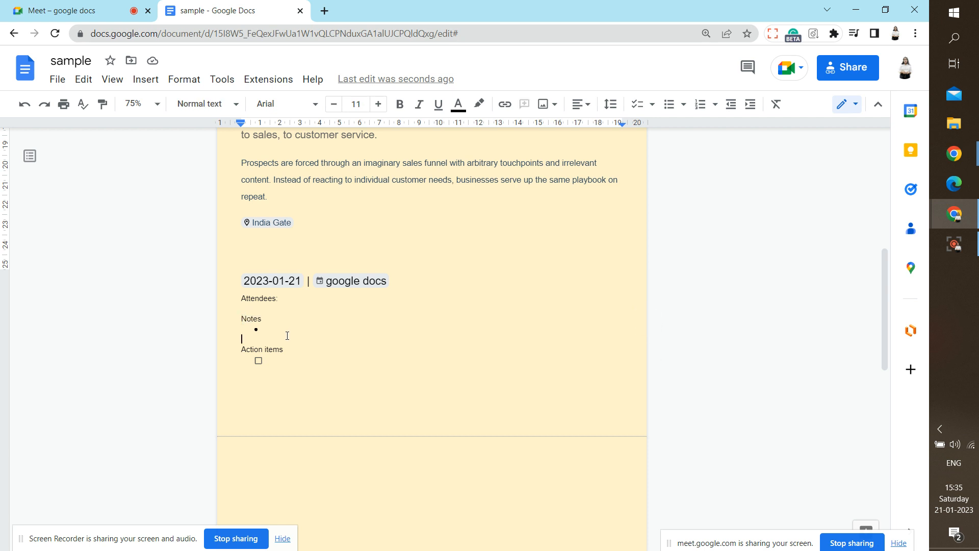
left_click(280, 360)
left_click_drag(281, 360, 242, 296)
key("BackSpace")
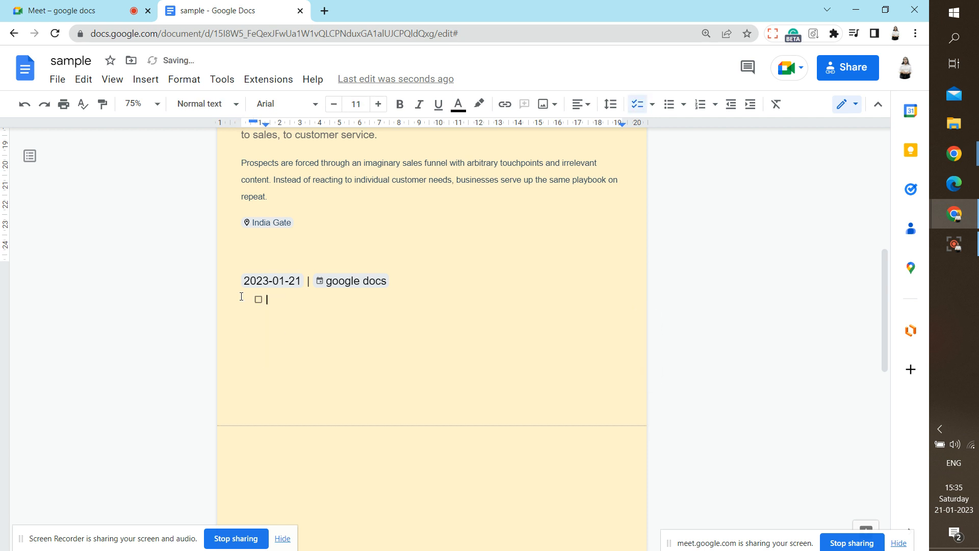
key("BackSpace")
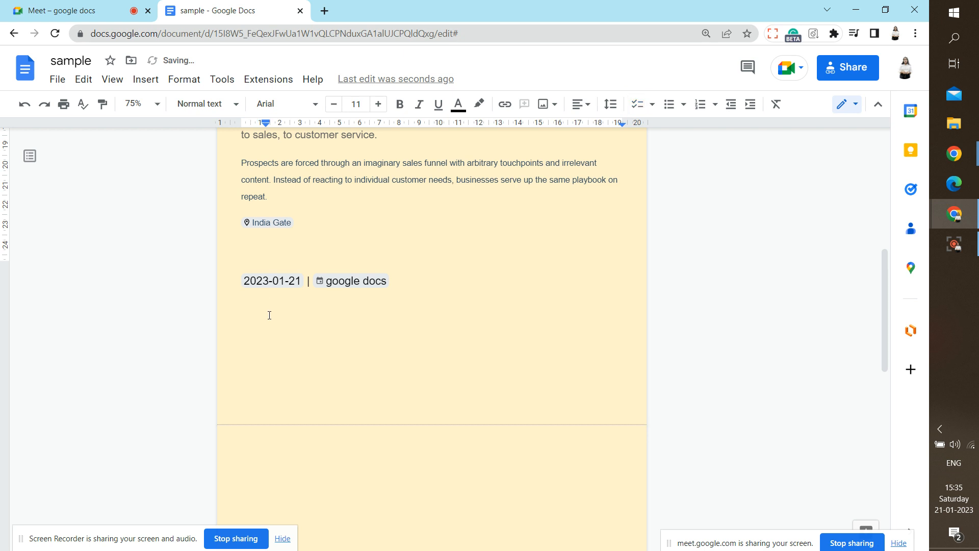
Insert a 2023-01-20 date chip on the indented line below the google docs meeting heading
left_click(156, 80)
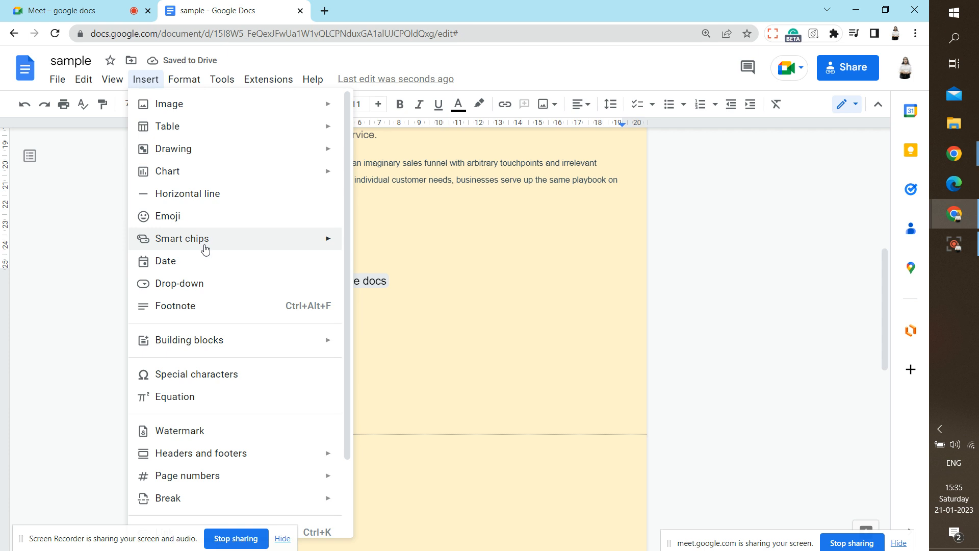
left_click(206, 262)
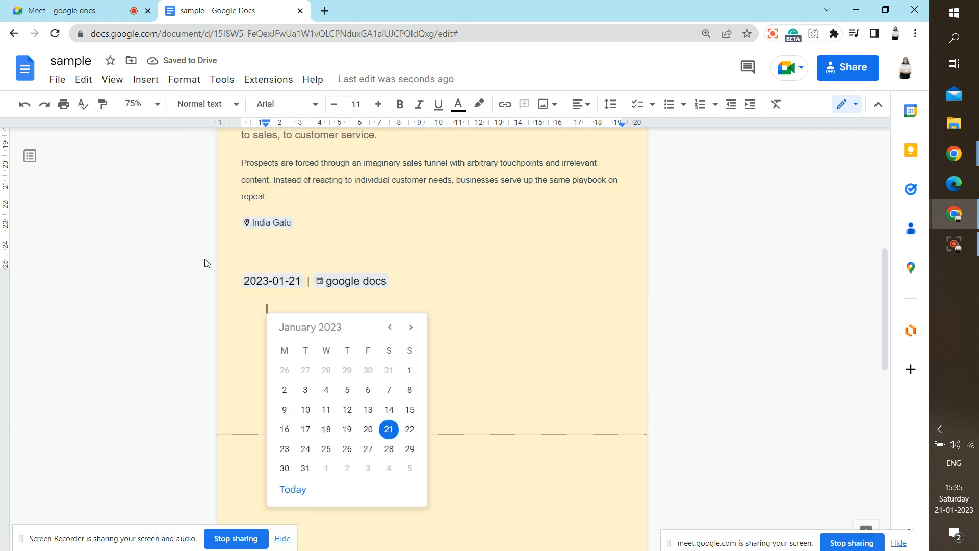
left_click(368, 429)
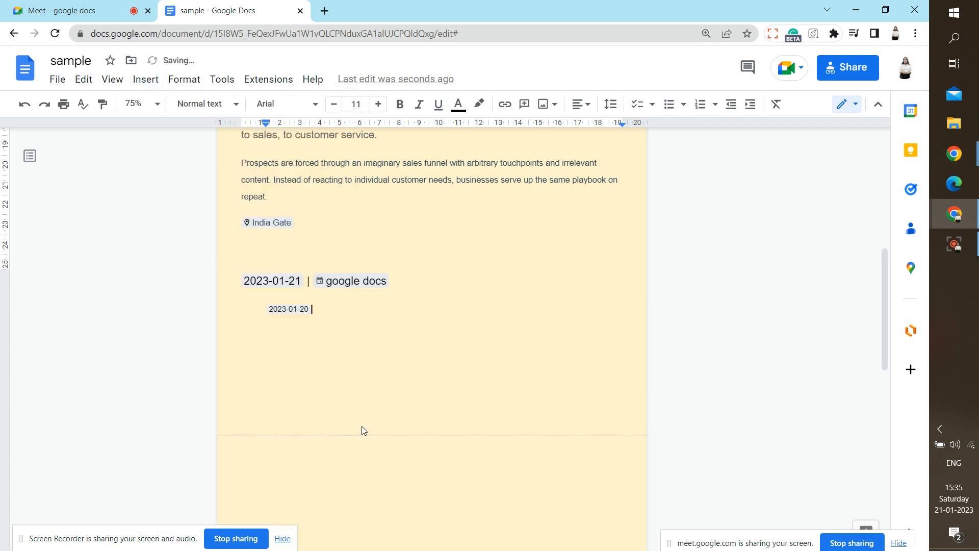
Insert a preset Project status drop-down after the 2023-01-20 date chip
left_click(138, 83)
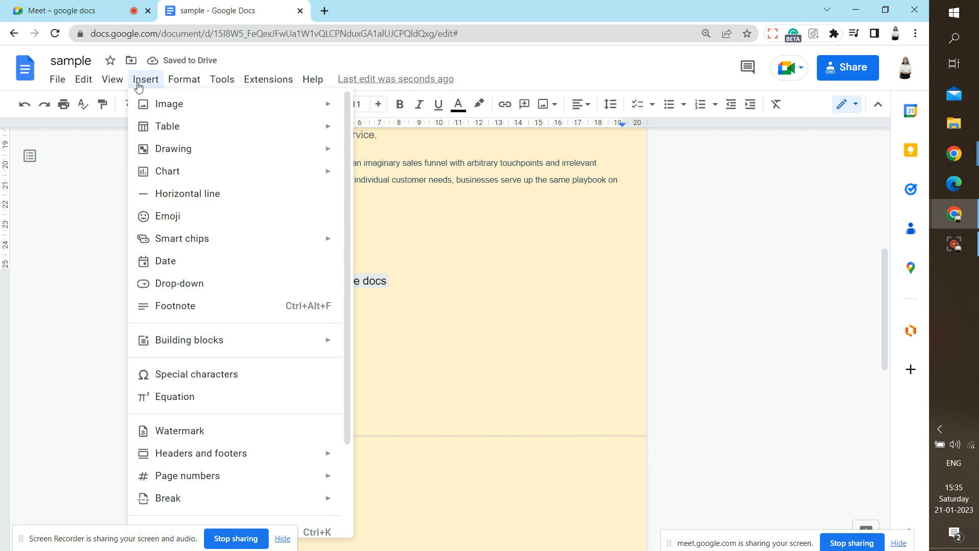
left_click(210, 295)
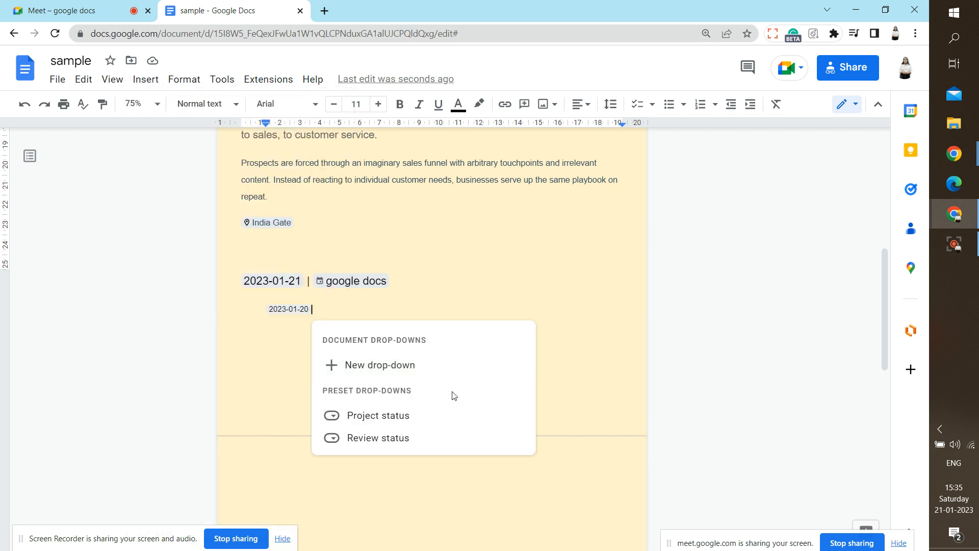
mouse_move(430, 435)
left_click(439, 411)
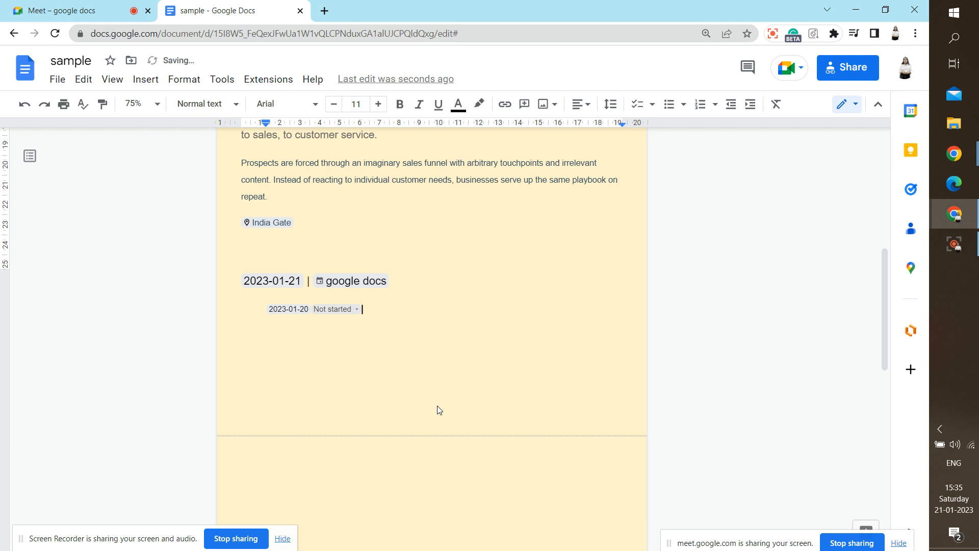
Add a dark red "submitted" option to the Project status drop-down and set the chip to that option
left_click(339, 308)
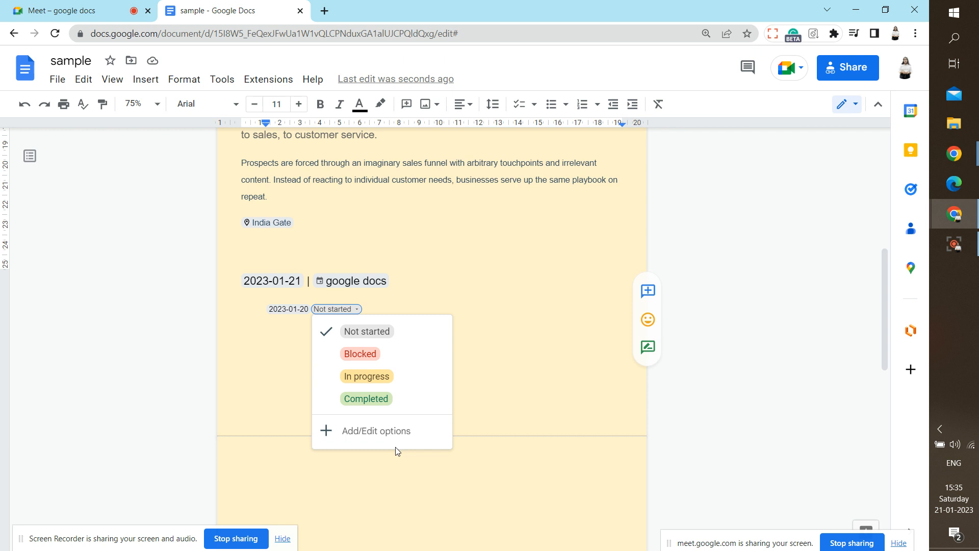
left_click(379, 442)
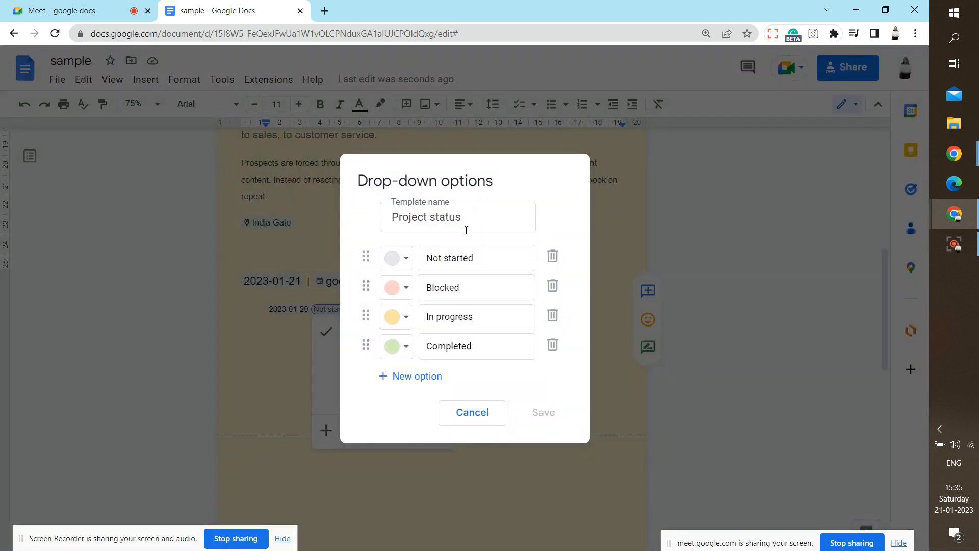
left_click(417, 380)
left_click(392, 375)
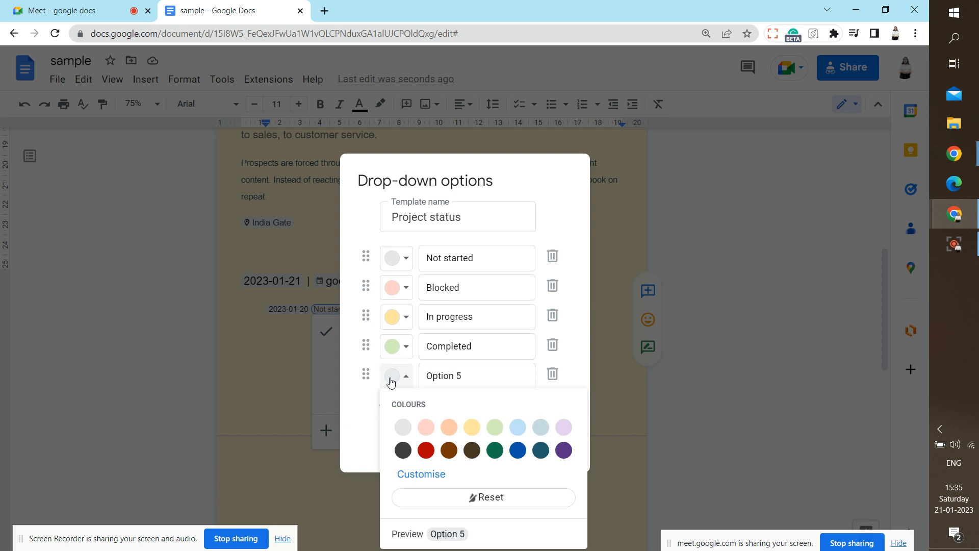
left_click(426, 450)
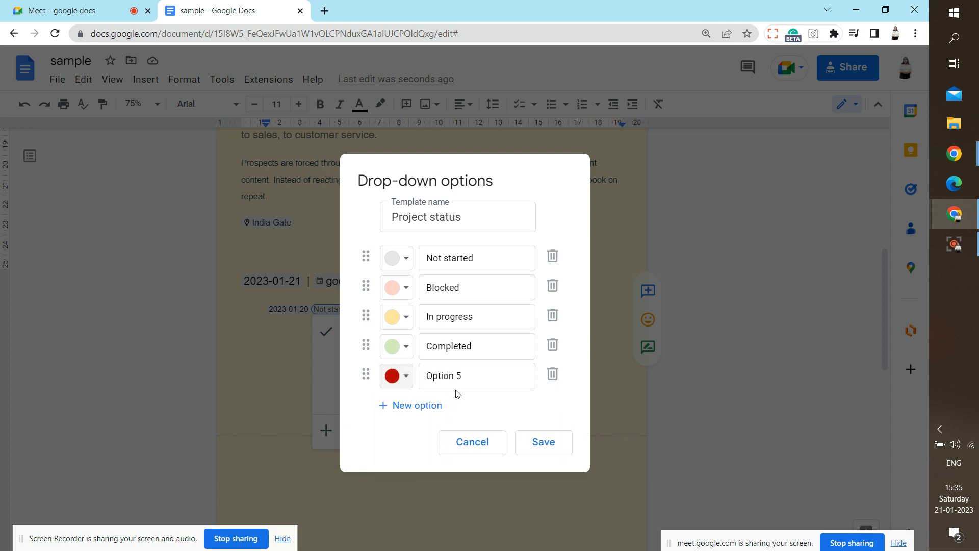
left_click(460, 374)
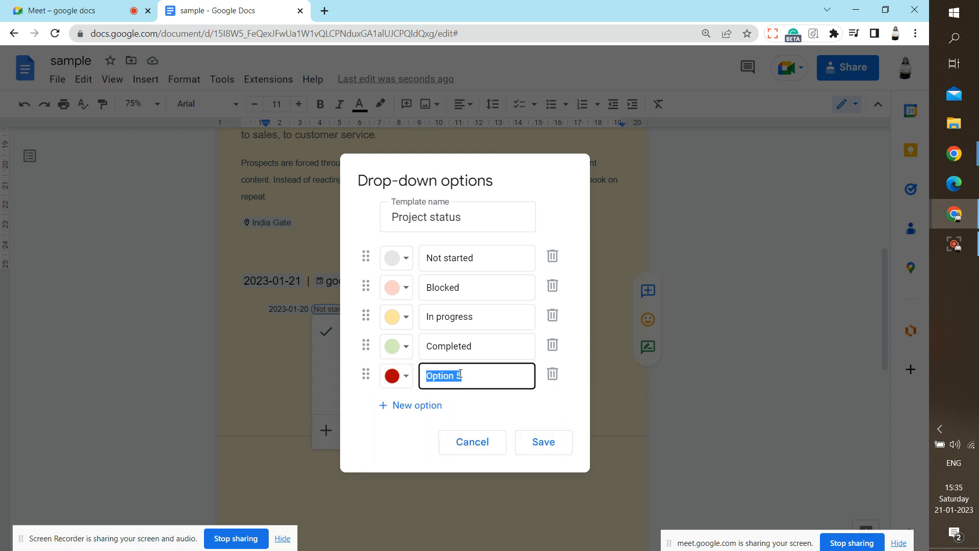
type("submitte")
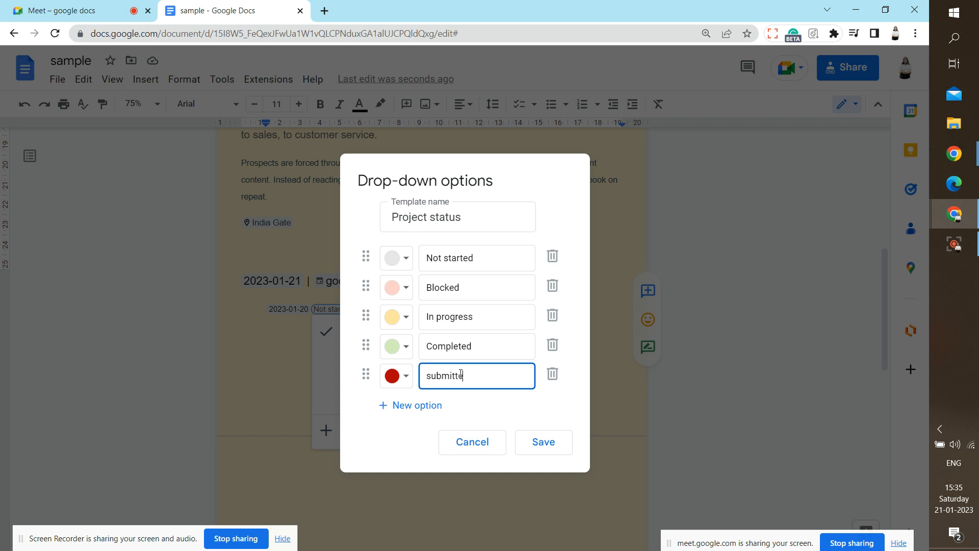
type("d")
key("Return")
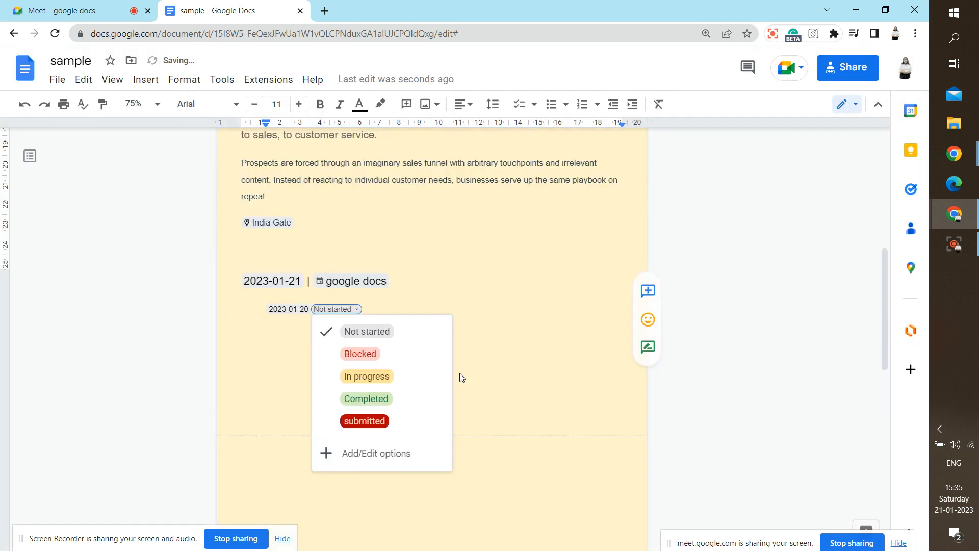
left_click(386, 419)
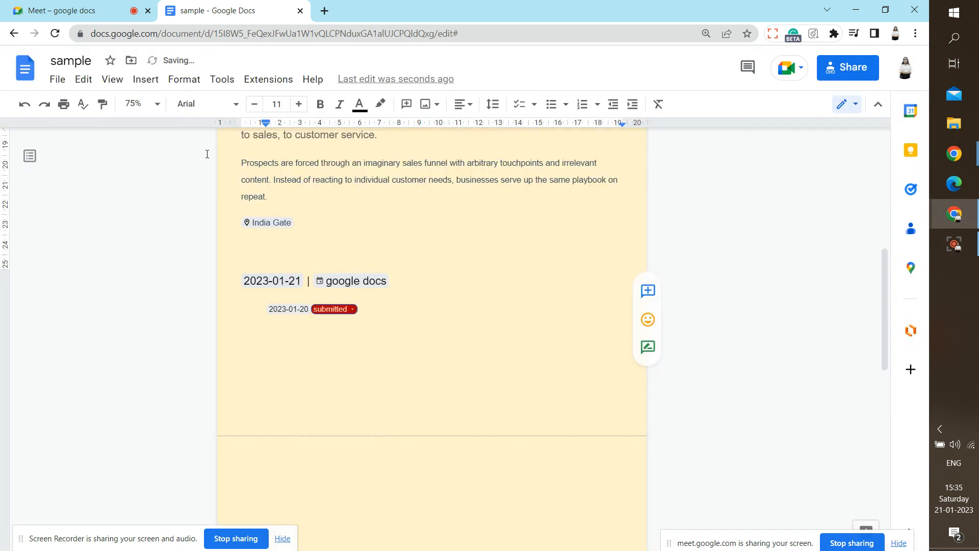
Insert a footnote beside the 2023-01-20 date chip and turn on the display of section breaks
left_click(146, 84)
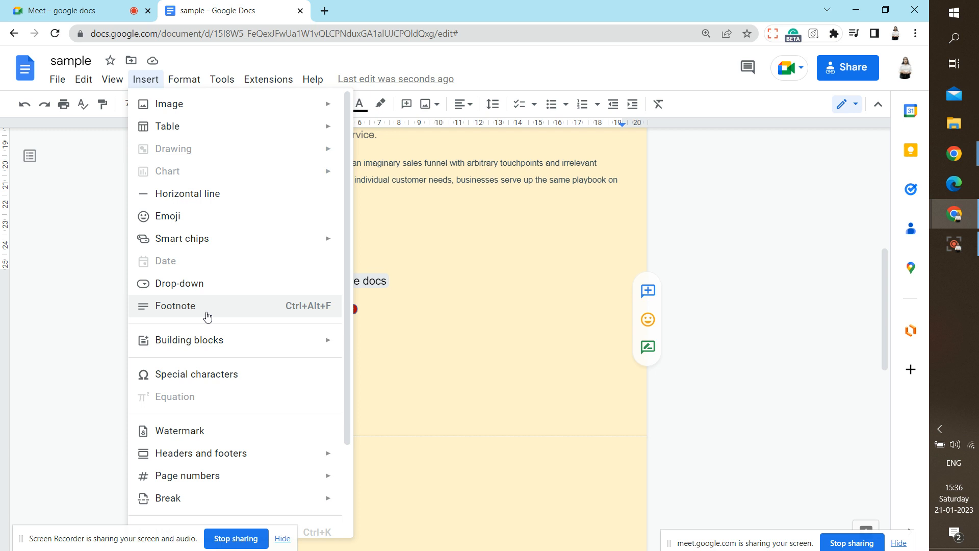
left_click(244, 306)
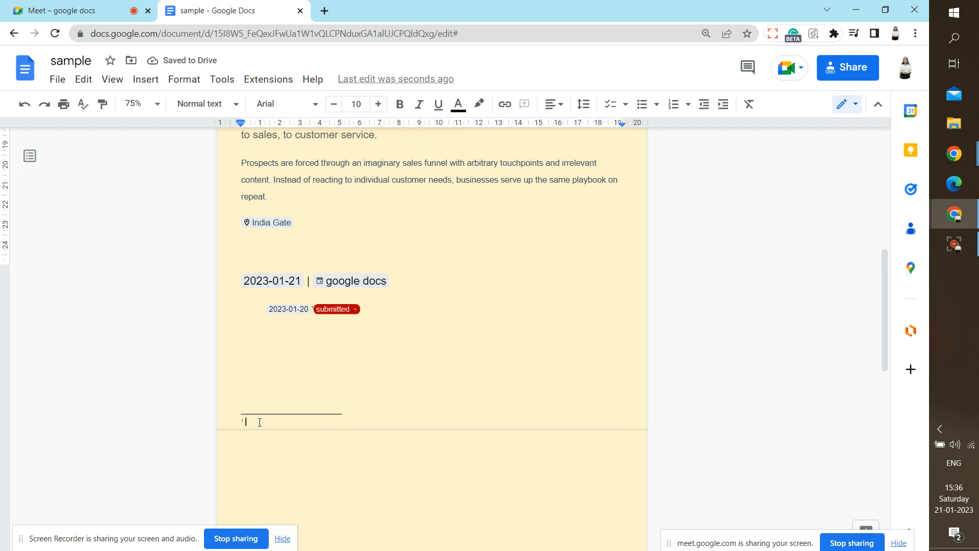
left_click(117, 80)
left_click(150, 228)
left_click(271, 377)
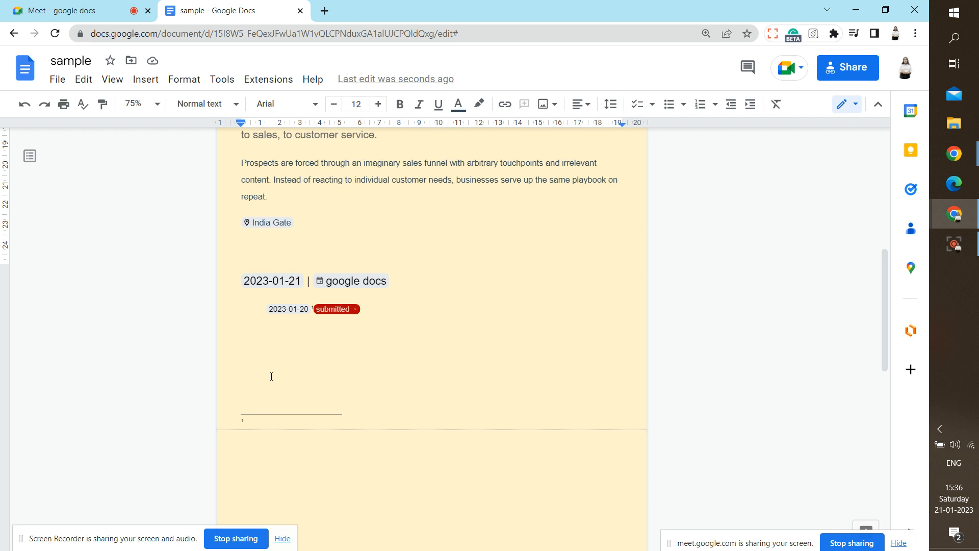
Switch the display of section breaks off and on twice, moving the cursor to the next page in between
left_click(113, 79)
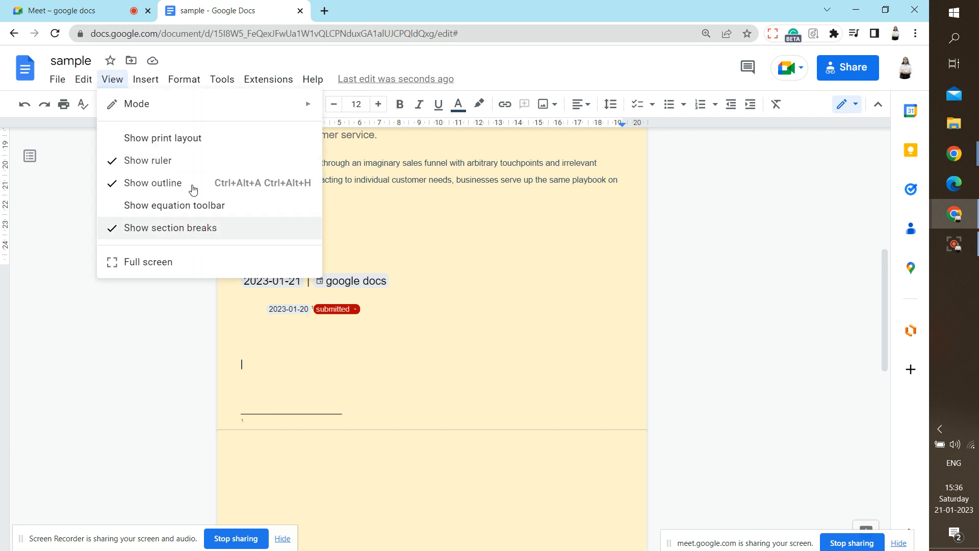
mouse_move(154, 81)
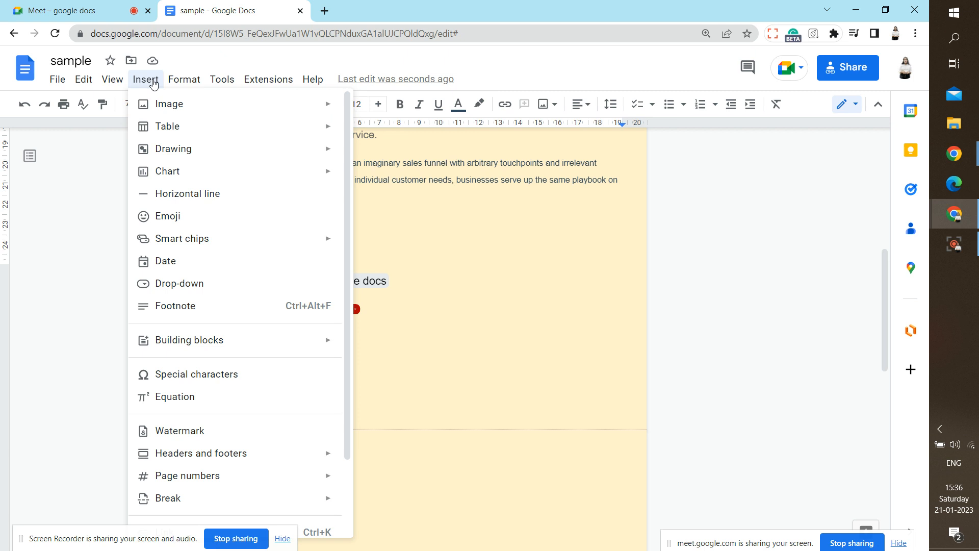
mouse_move(119, 84)
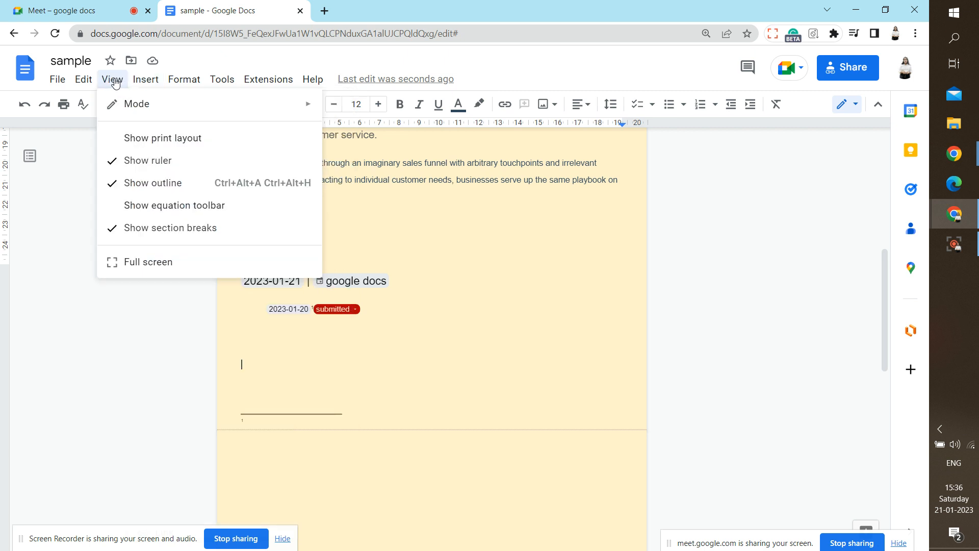
mouse_move(86, 83)
left_click(124, 228)
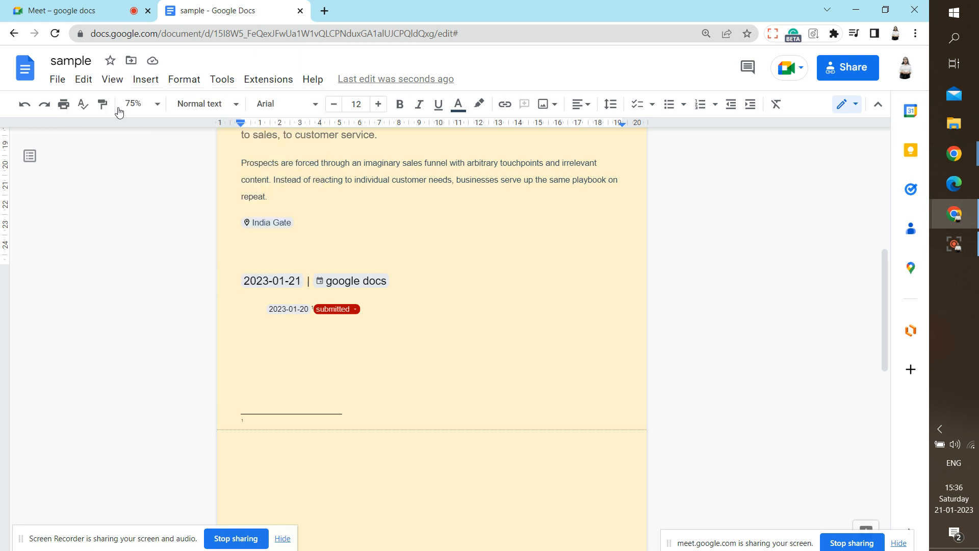
left_click(114, 81)
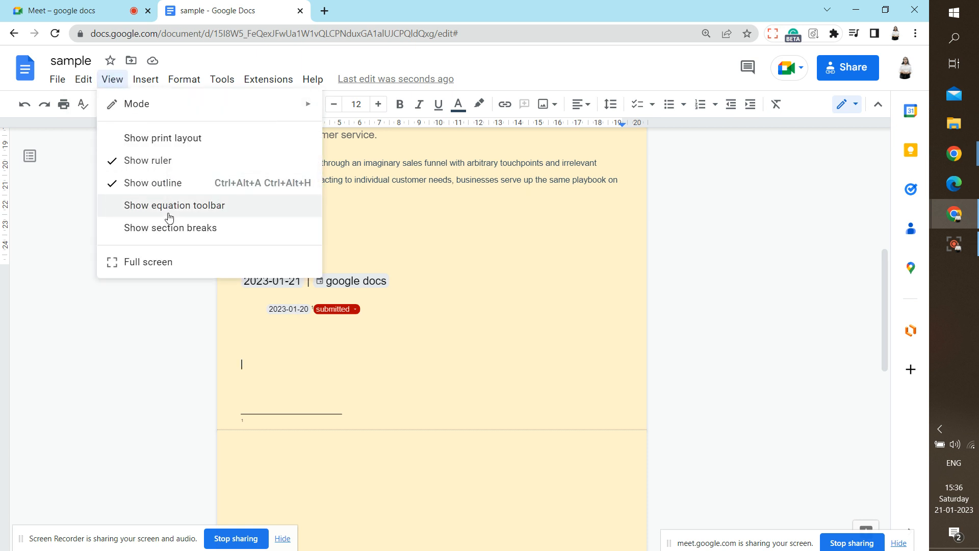
left_click(180, 227)
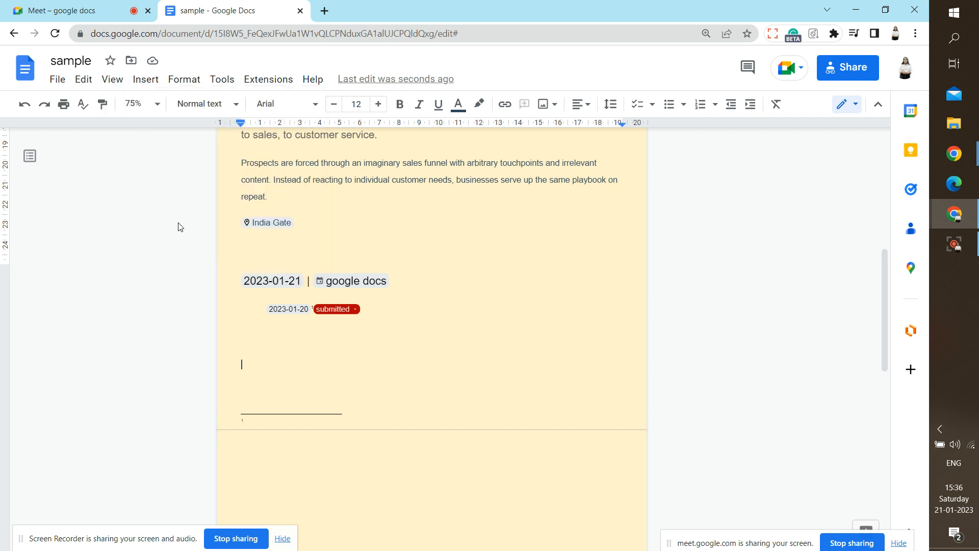
key("Down")
key("Down")
key("Down")
key("Down")
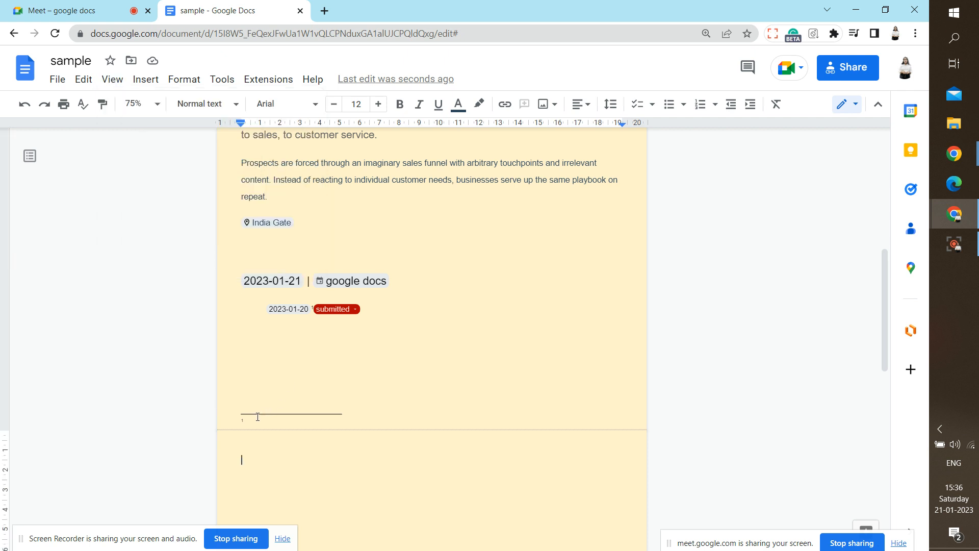
left_click(112, 79)
left_click(153, 232)
left_click(124, 87)
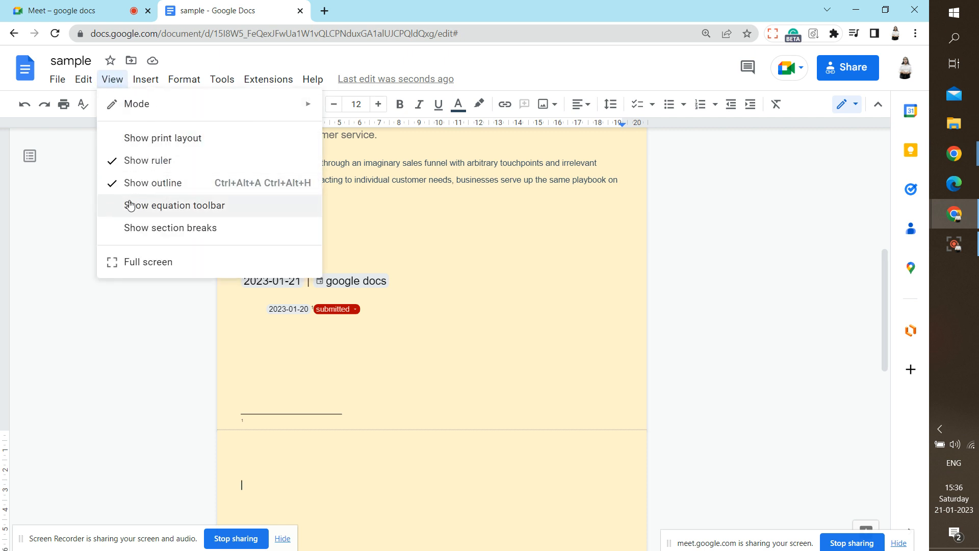
left_click(131, 230)
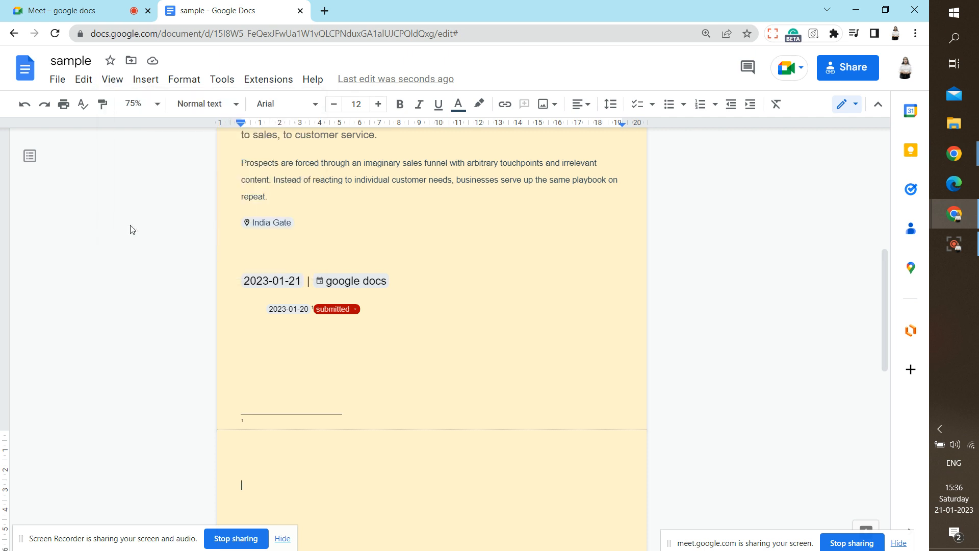
Delete an empty line at the start of the next page and fill the footnote with 885236 and 523689 on separate lines
left_click(326, 435)
key("BackSpace")
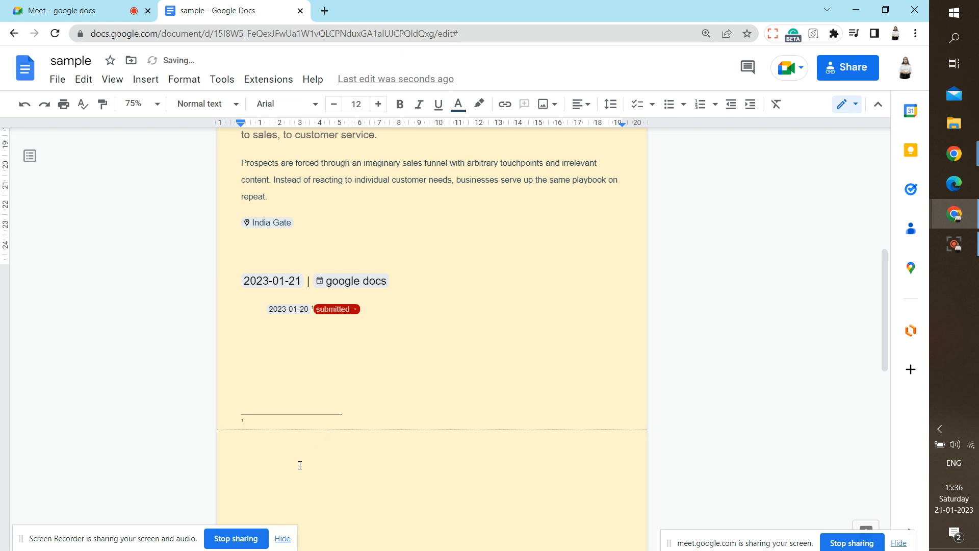
left_click(254, 422)
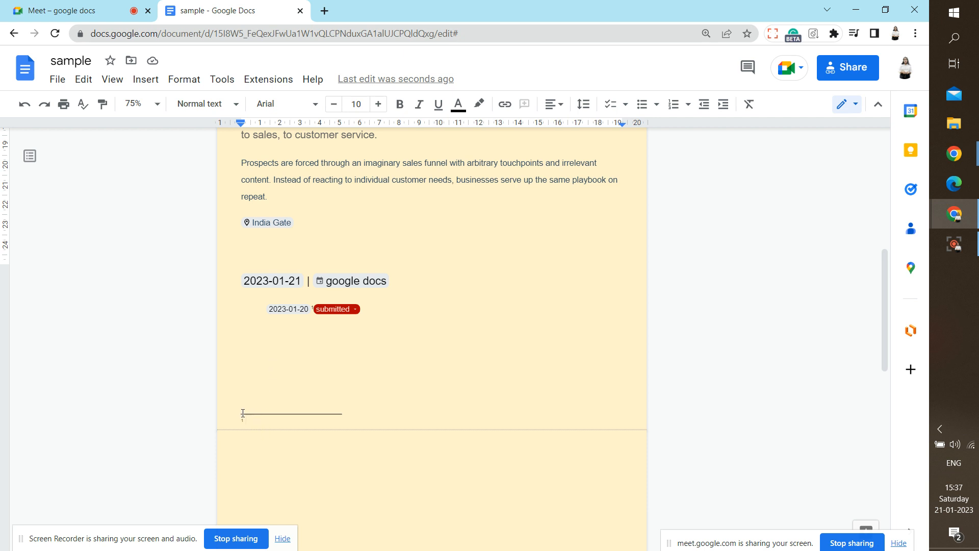
type("886236")
key("Return")
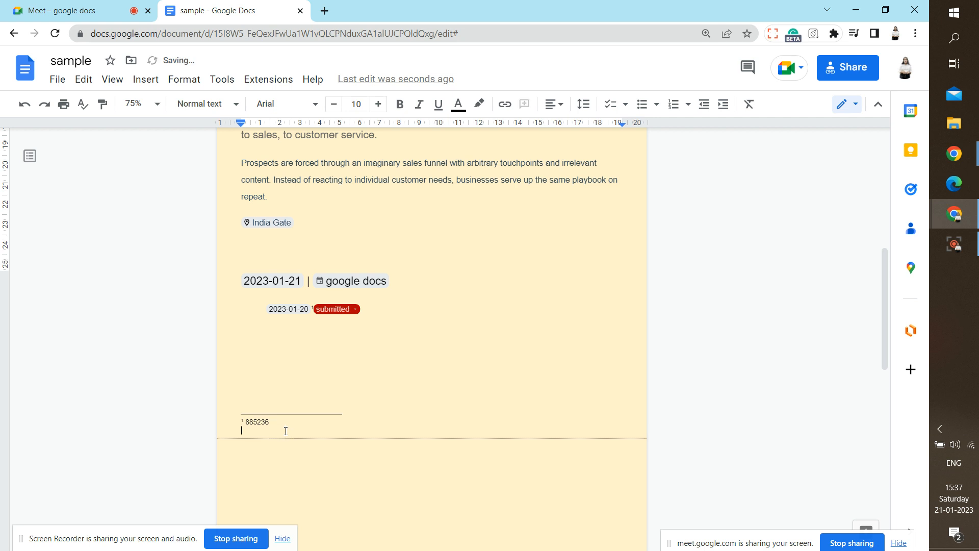
type("2")
key("BackSpace")
type("523689")
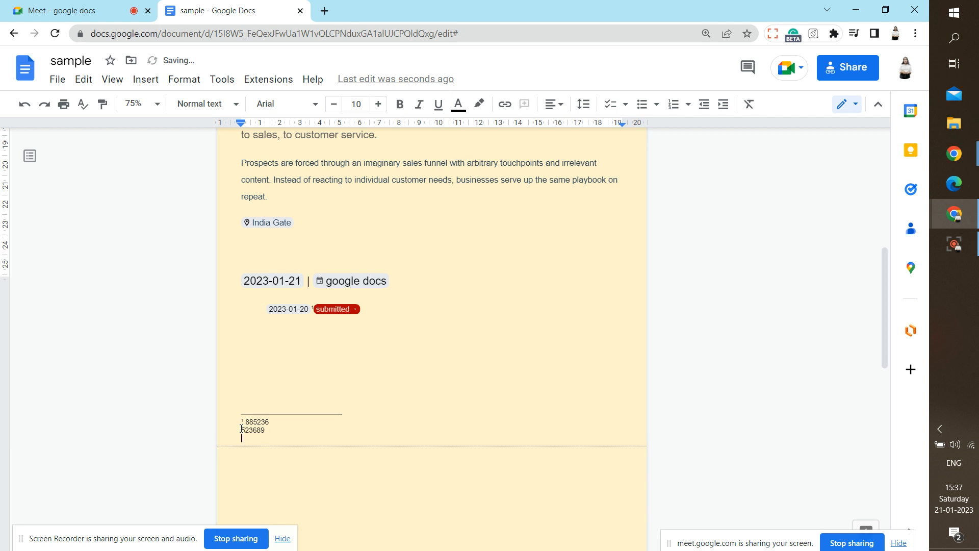
Insert a Product roadmap building block at the start of the page after the footnote
left_click(280, 493)
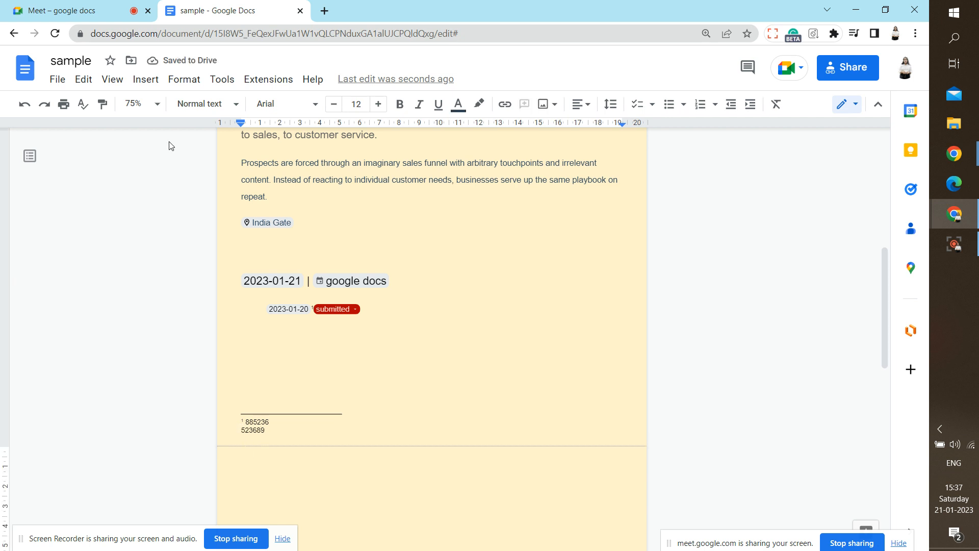
left_click(148, 79)
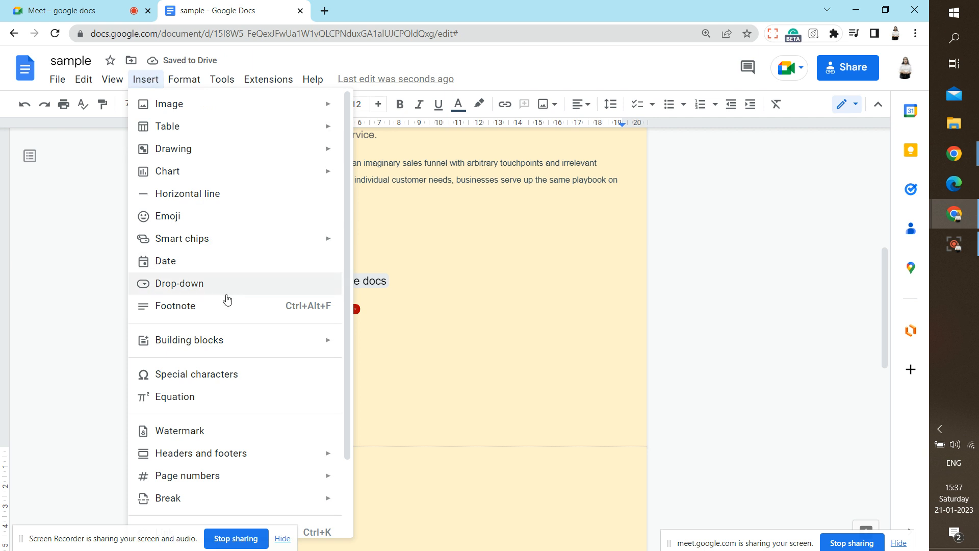
mouse_move(277, 343)
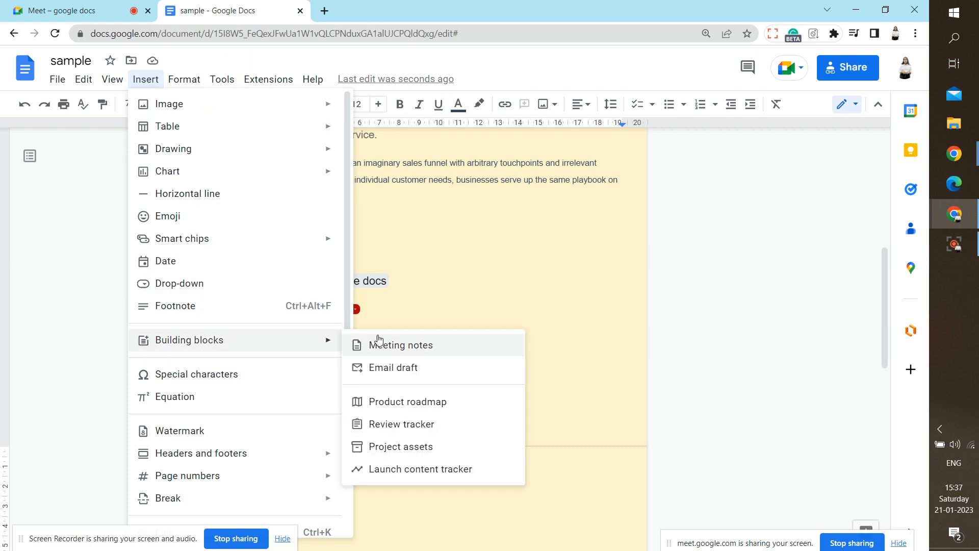
left_click(422, 396)
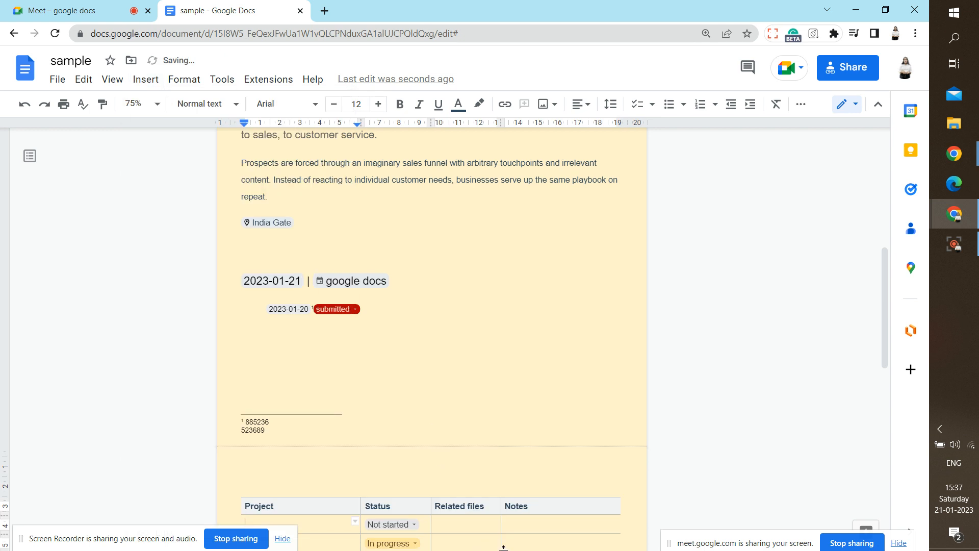
scroll(505, 548, "down", 1)
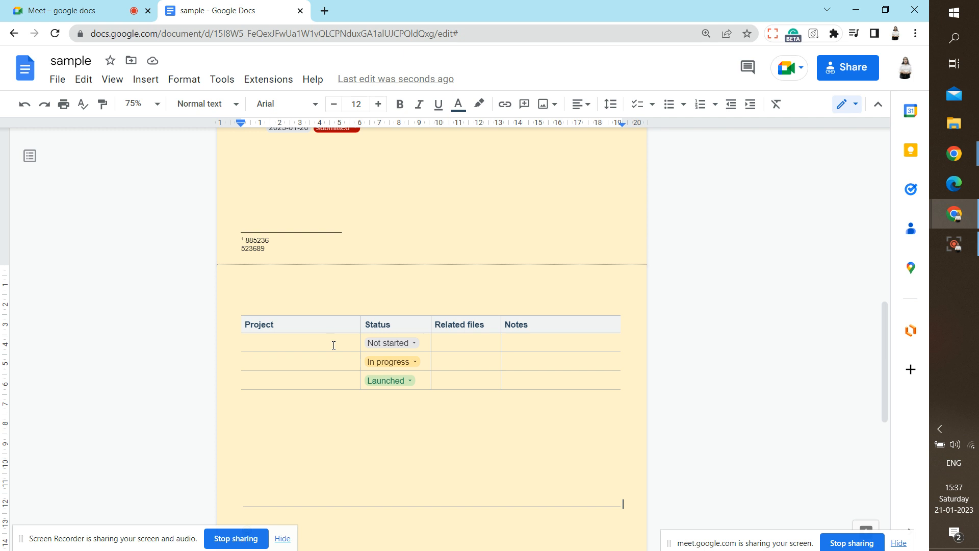
Examine the roadmap table's cells, the Not started chip's status options and the border choices of the first Notes cell
left_click(332, 343)
left_click(406, 350)
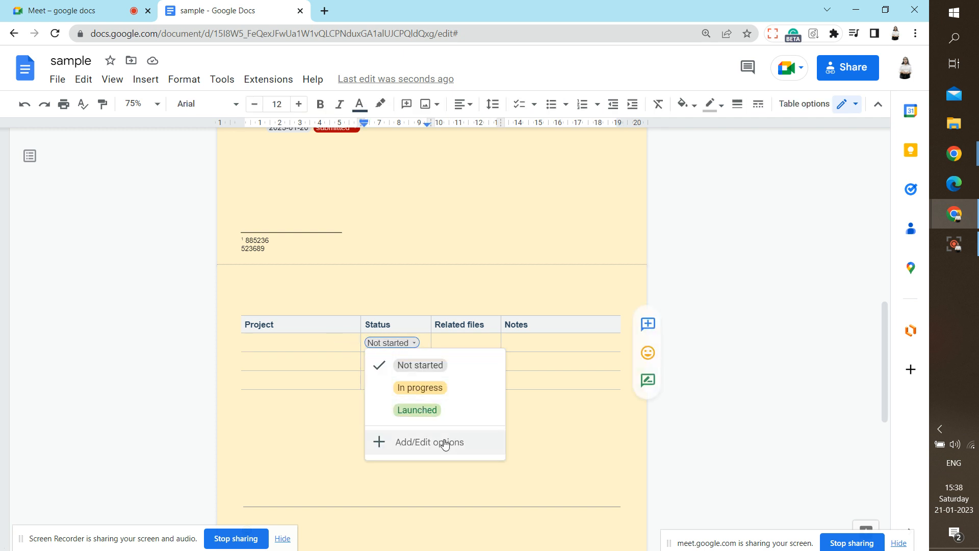
left_click(464, 340)
left_click(528, 346)
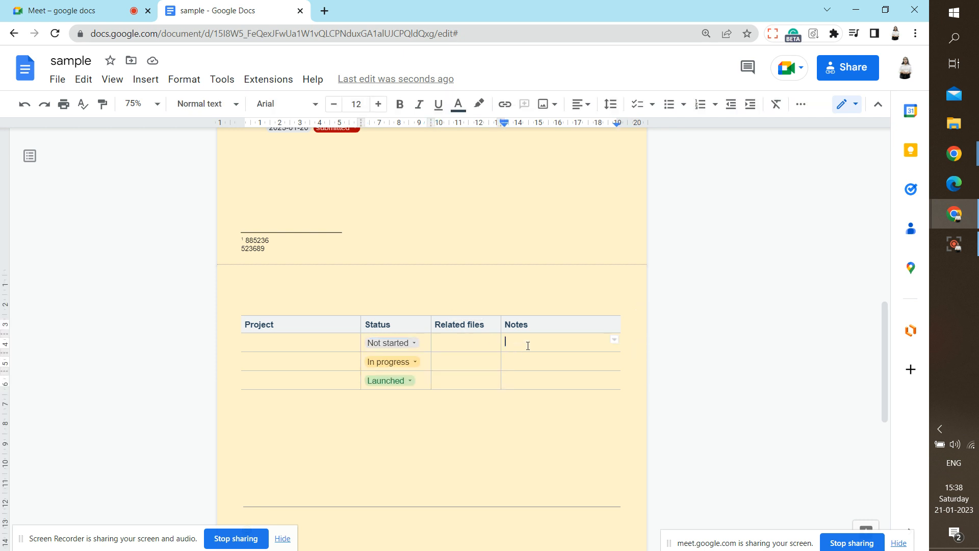
left_click(615, 340)
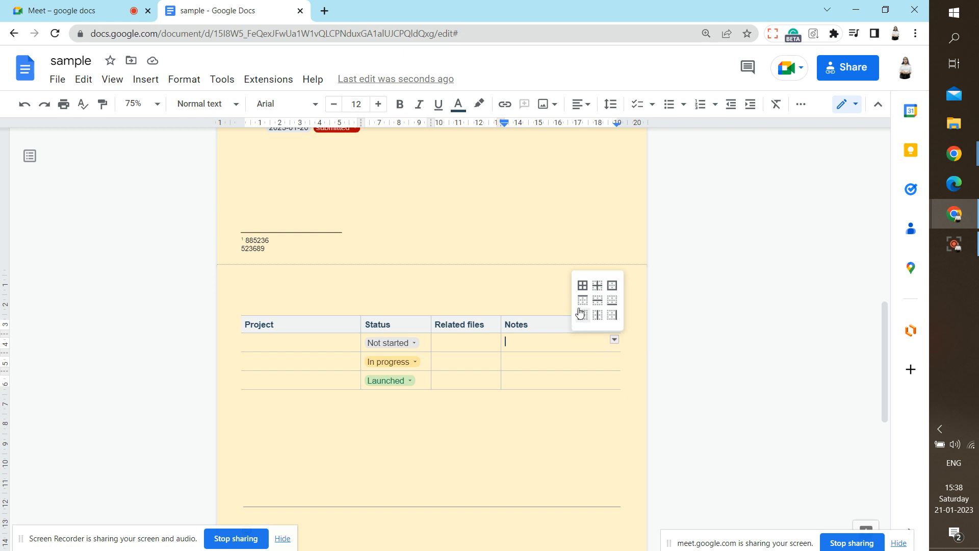
left_click(588, 284)
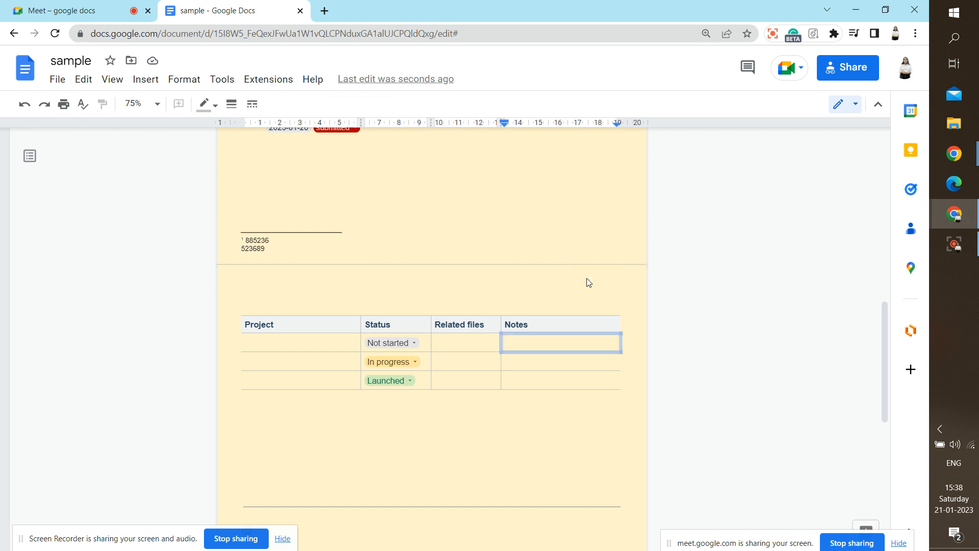
left_click(562, 337)
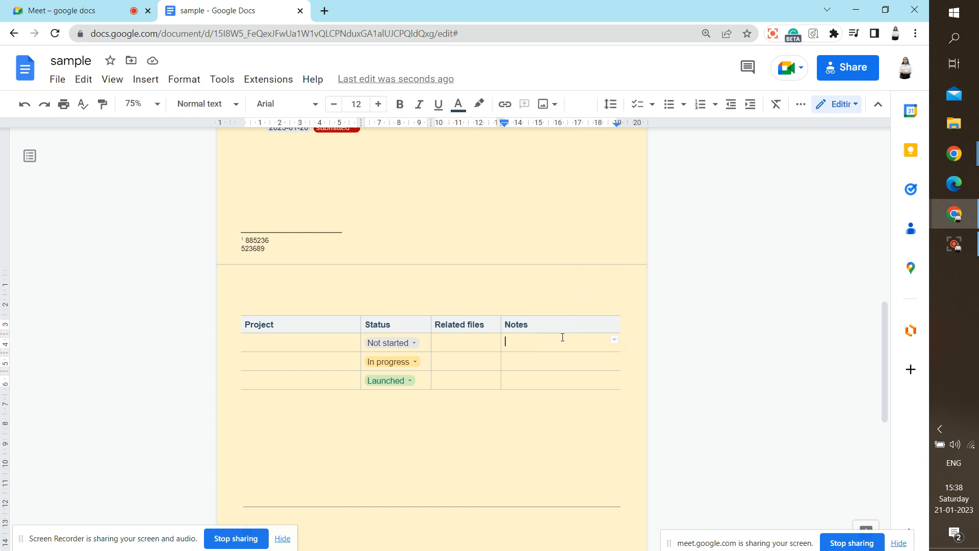
Try to insert a Project assets building block inside the first Notes cell, and undo the insertion
left_click(142, 80)
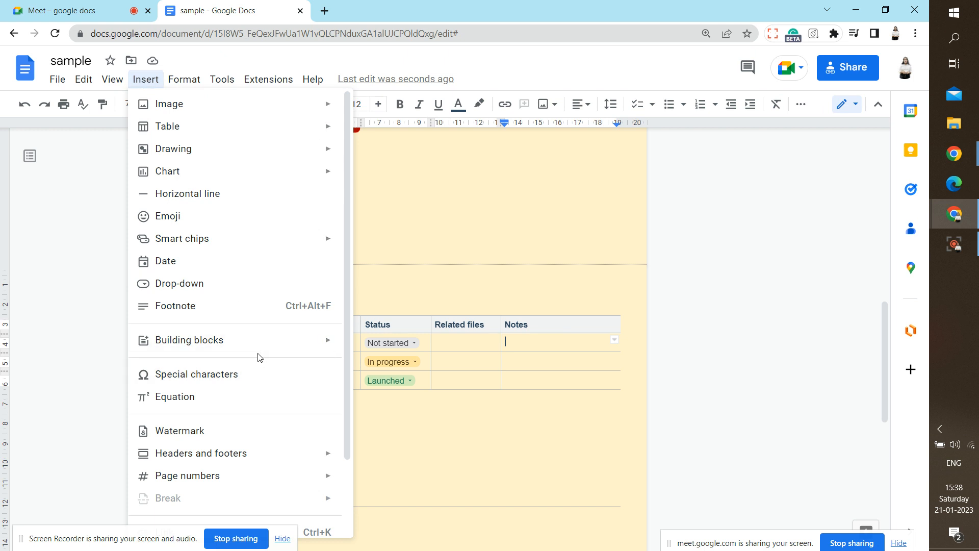
mouse_move(295, 344)
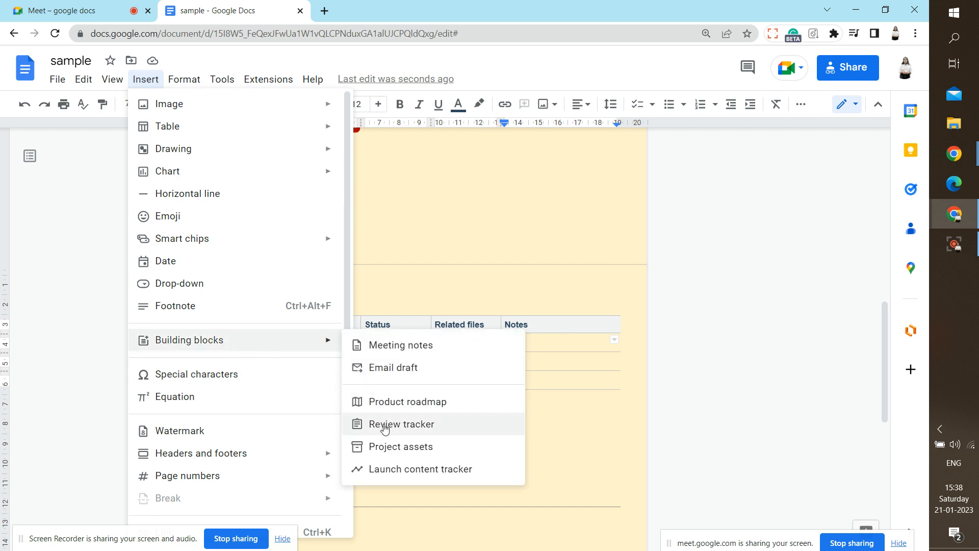
left_click(397, 449)
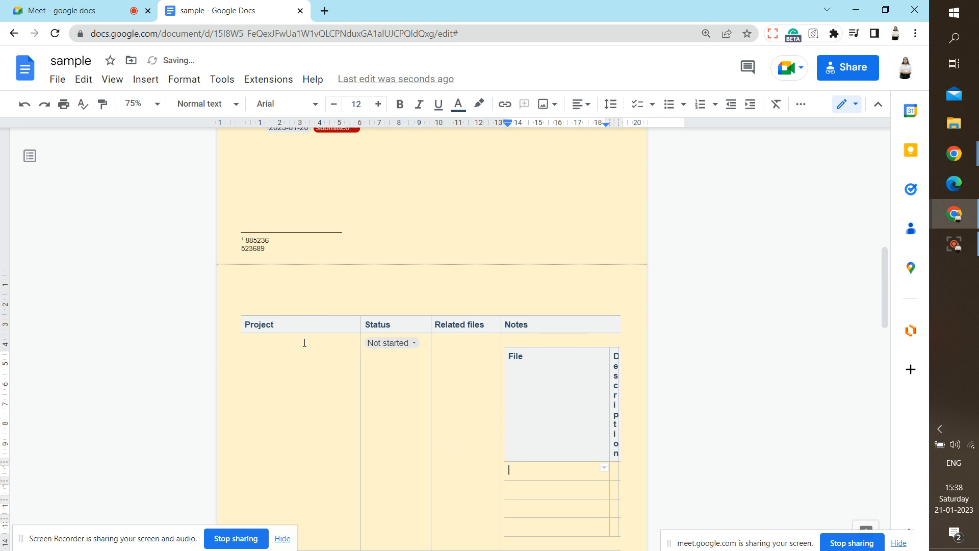
key("ctrl+z")
Insert a Launch content tracker building block on the empty line below the roadmap table
left_click(386, 403)
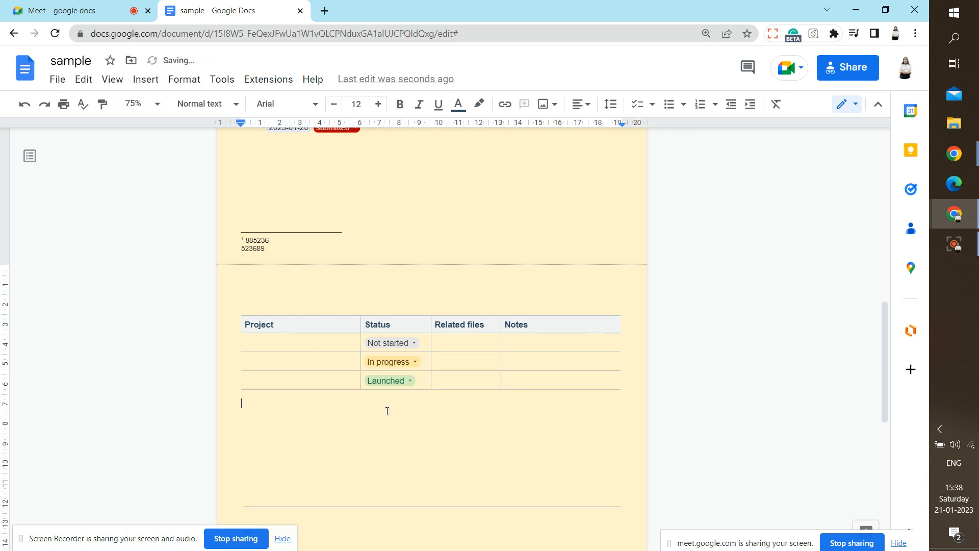
left_click(145, 80)
mouse_move(324, 340)
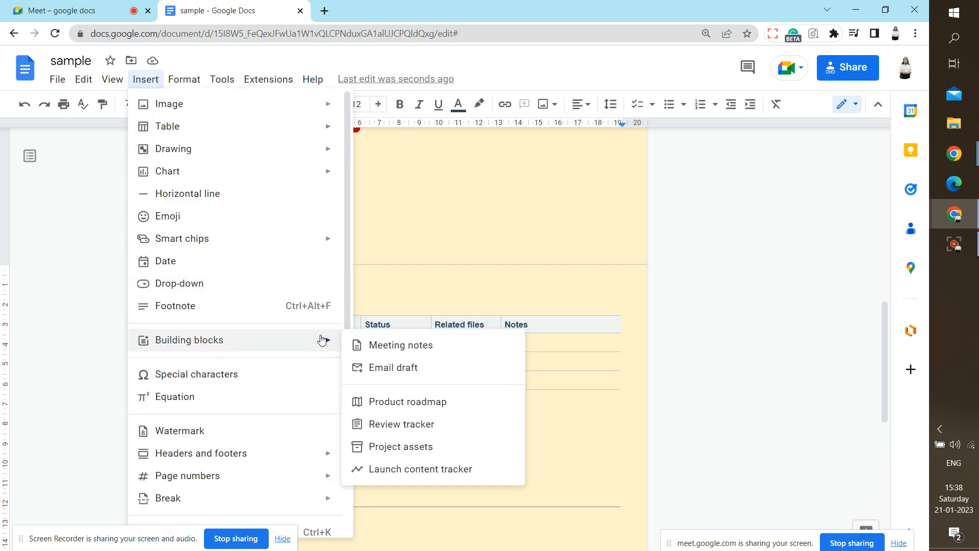
left_click(398, 475)
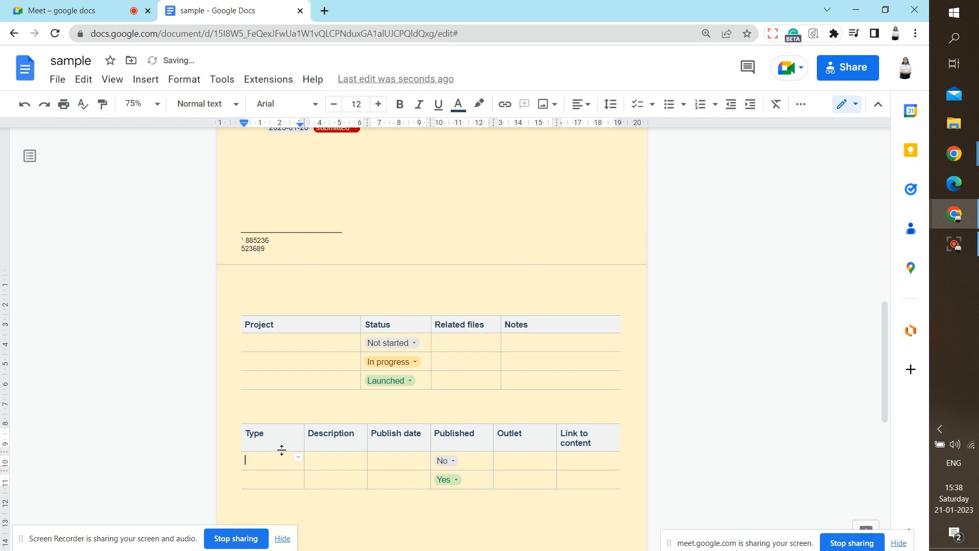
Visit the launch tracker's cells, adding and removing an extra line in the last row's Type and Link to content cells
left_click(337, 463)
left_click(395, 464)
left_click(505, 462)
left_click(589, 464)
left_click(274, 479)
key("Return")
key("BackSpace")
left_click(575, 484)
key("Return")
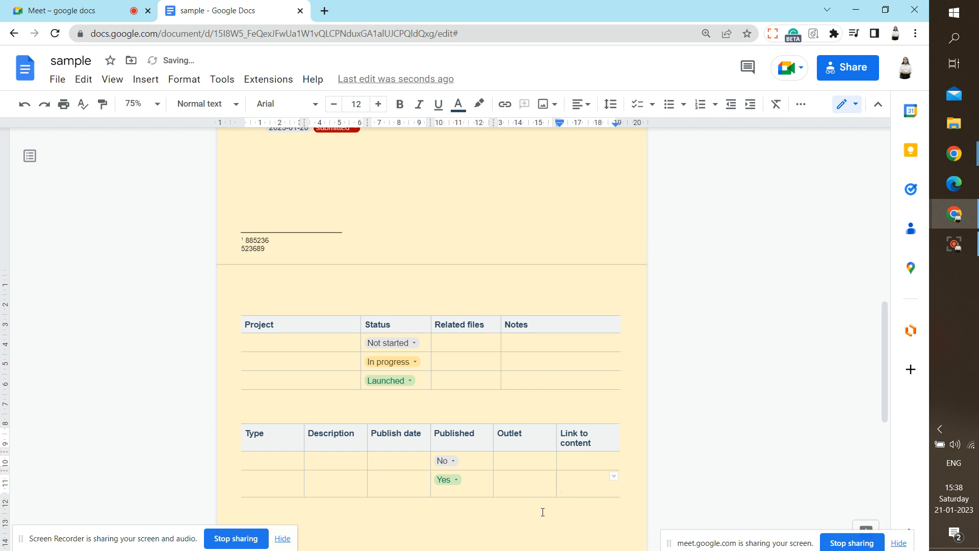
key("BackSpace")
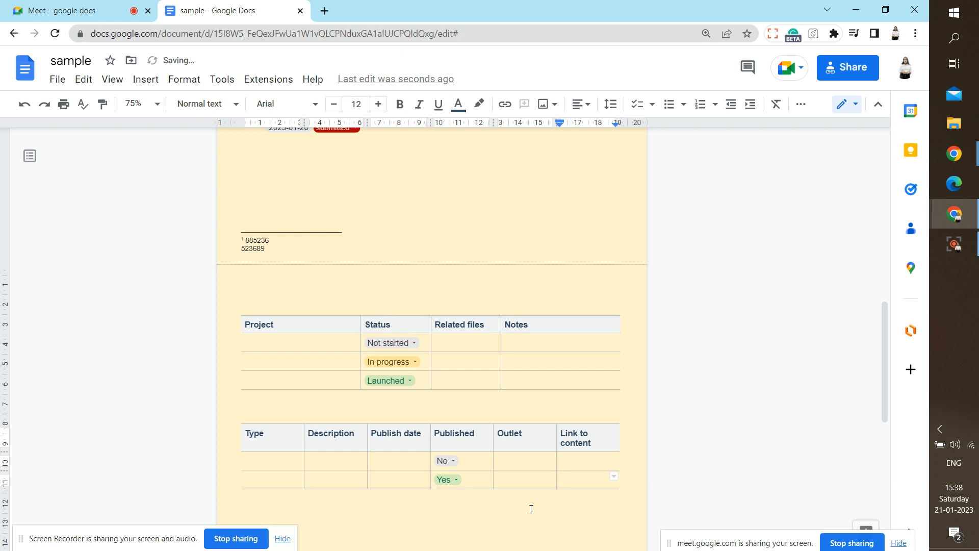
Add an image watermark to the document using the photo _MG_4759.JPG from Google Drive
left_click(136, 91)
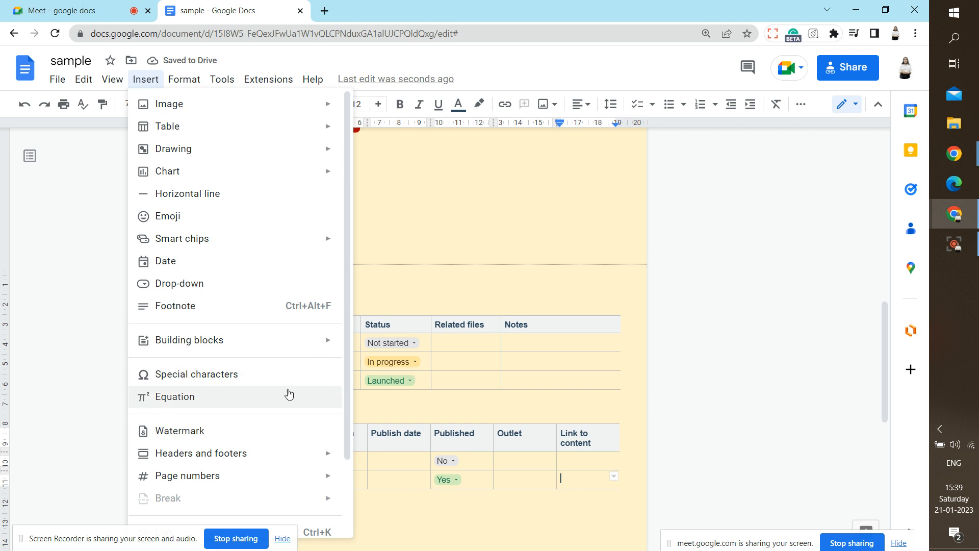
left_click(318, 425)
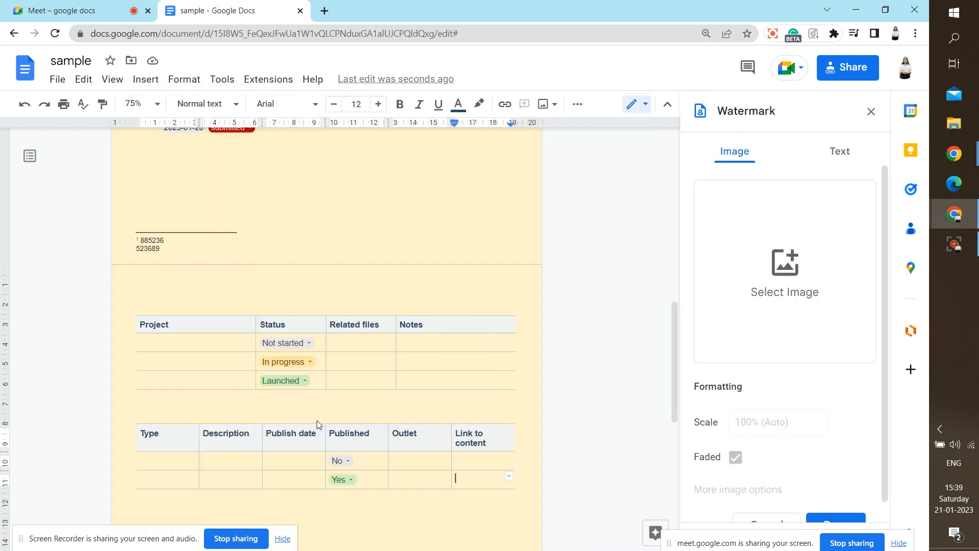
left_click(797, 249)
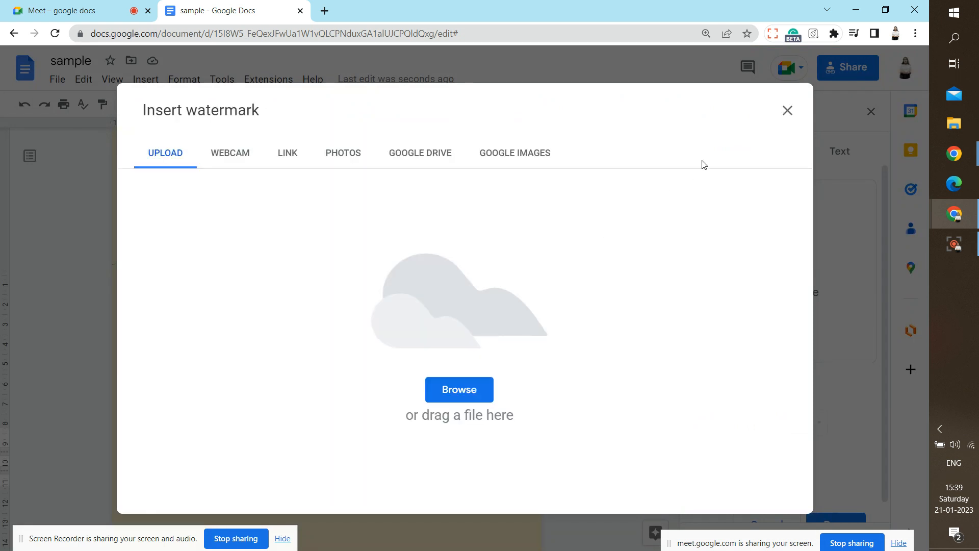
left_click(787, 110)
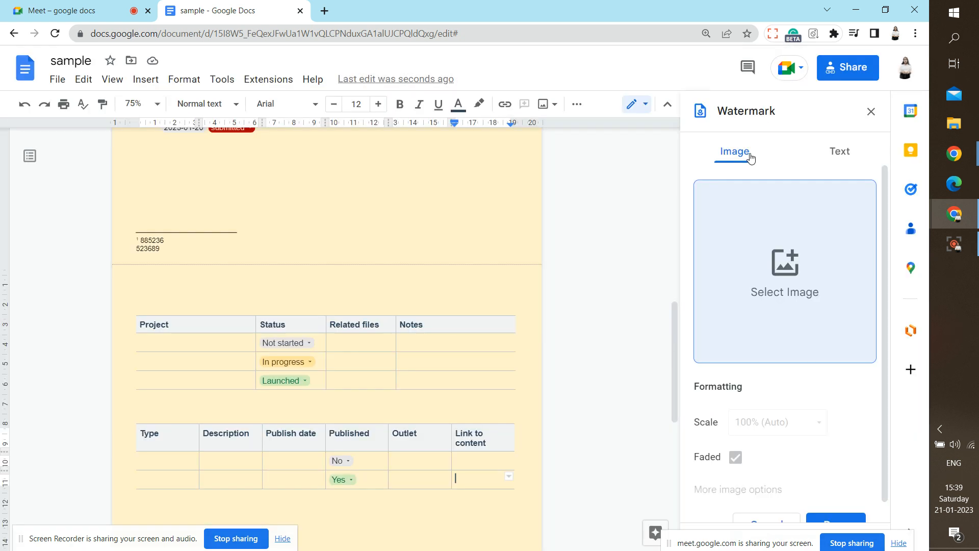
left_click(811, 237)
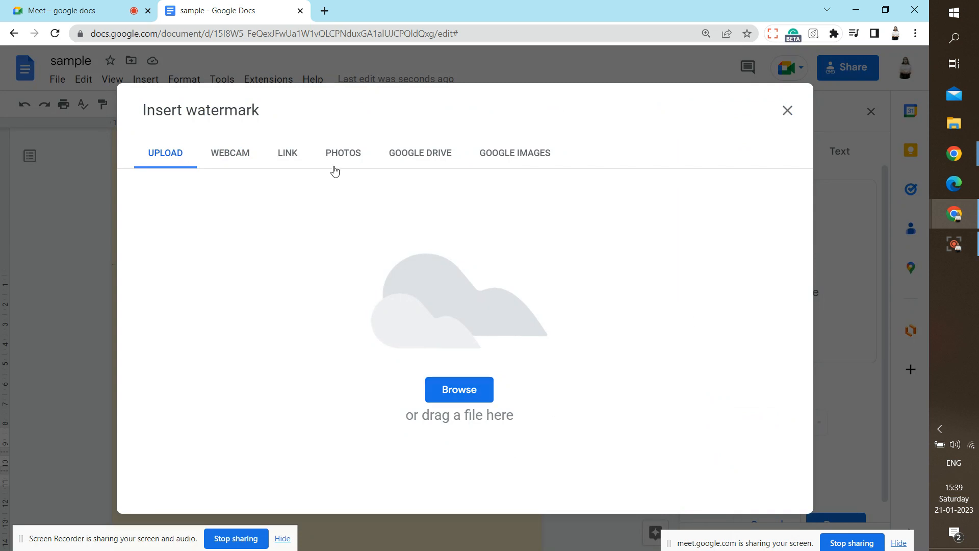
left_click(415, 165)
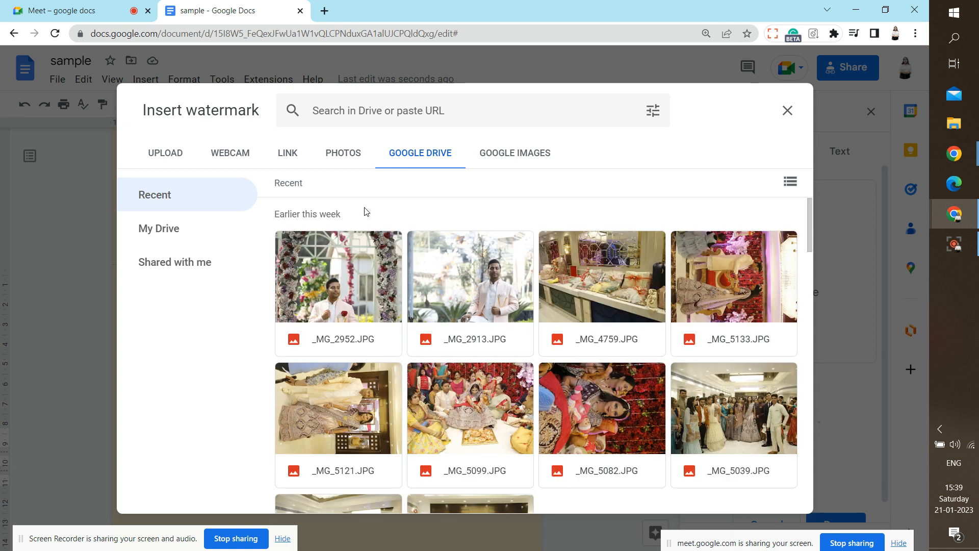
left_click(709, 401)
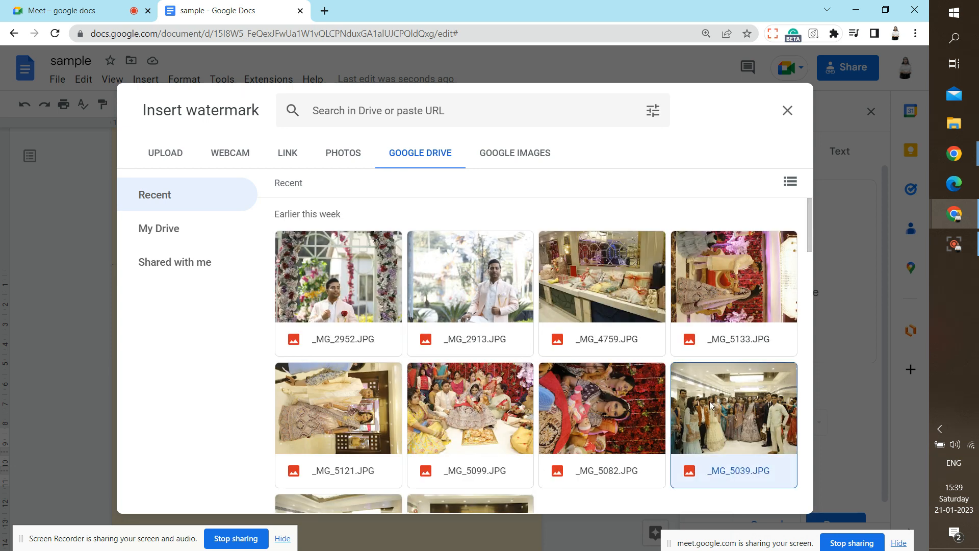
left_click(600, 262)
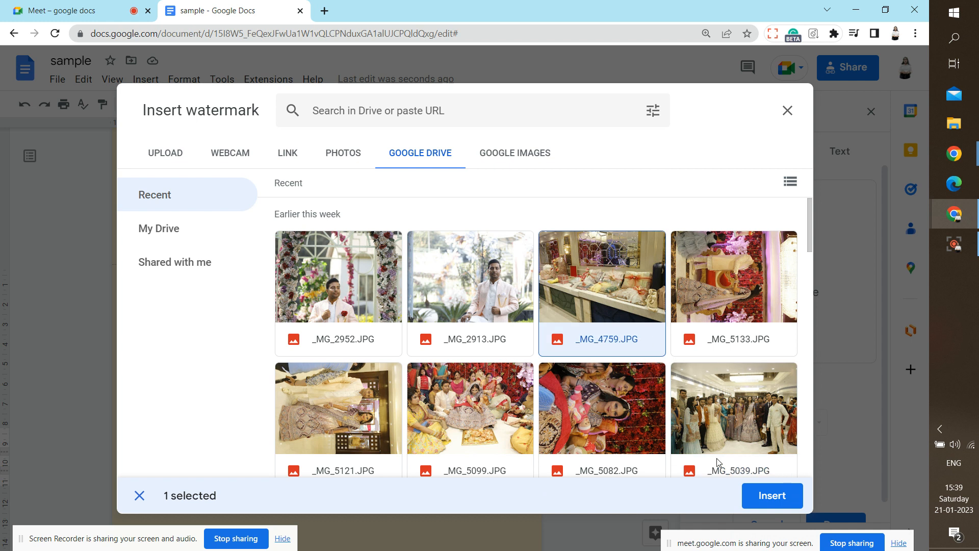
left_click(770, 497)
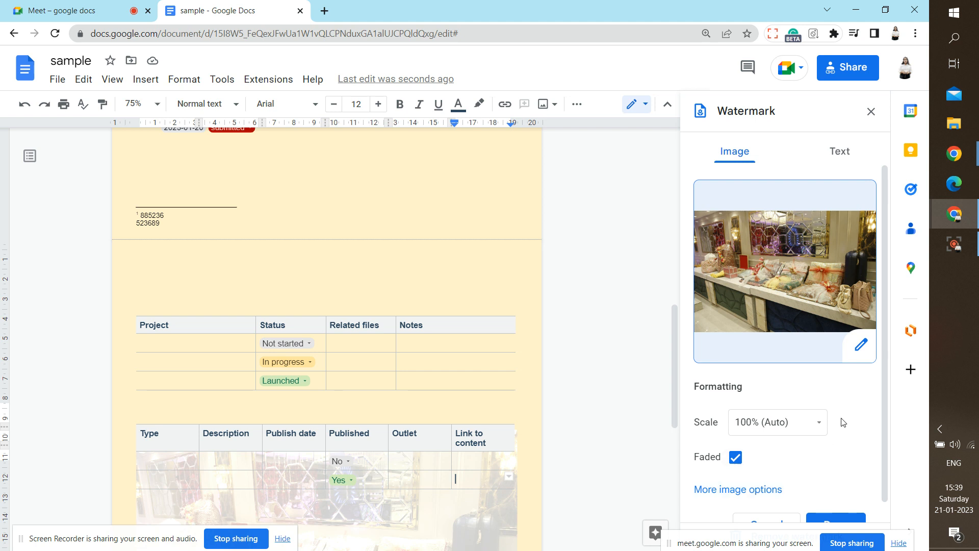
Try the watermark at 500% scale, set it to 150%, and switch the Faded effect off and back on
scroll(890, 410, "down", 1)
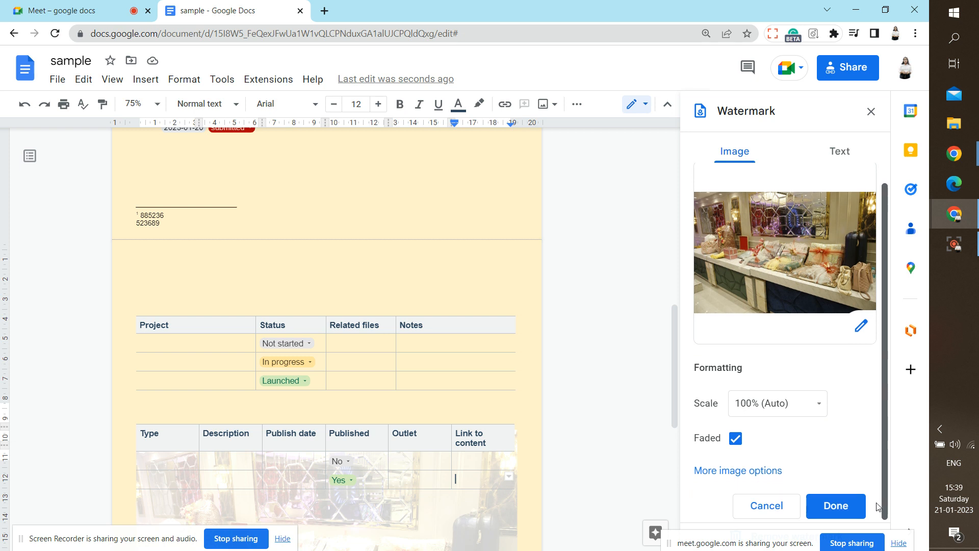
left_click(798, 403)
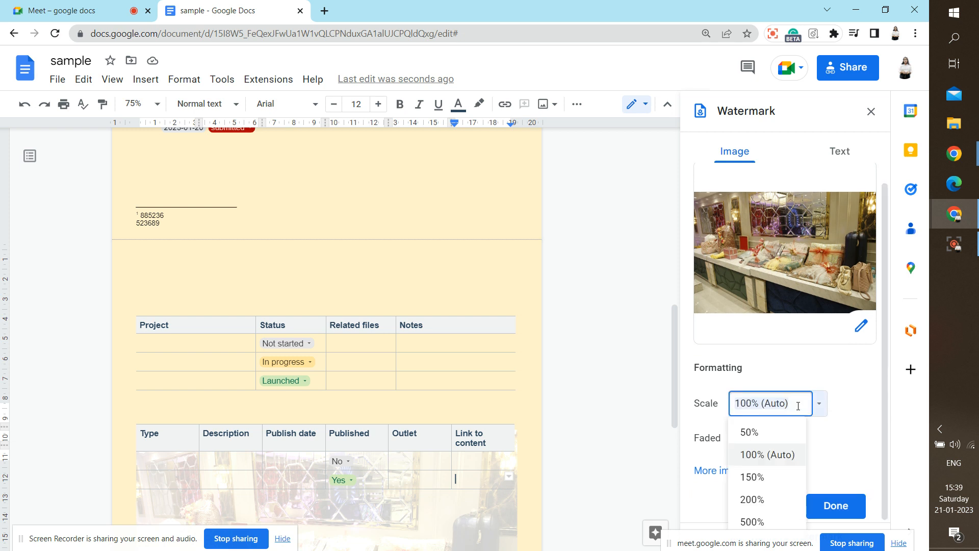
left_click(754, 521)
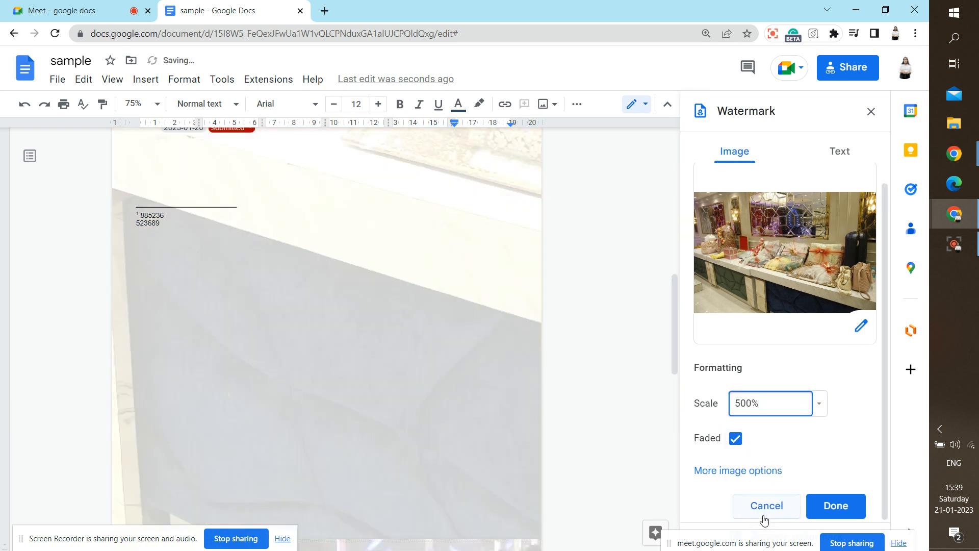
left_click(750, 407)
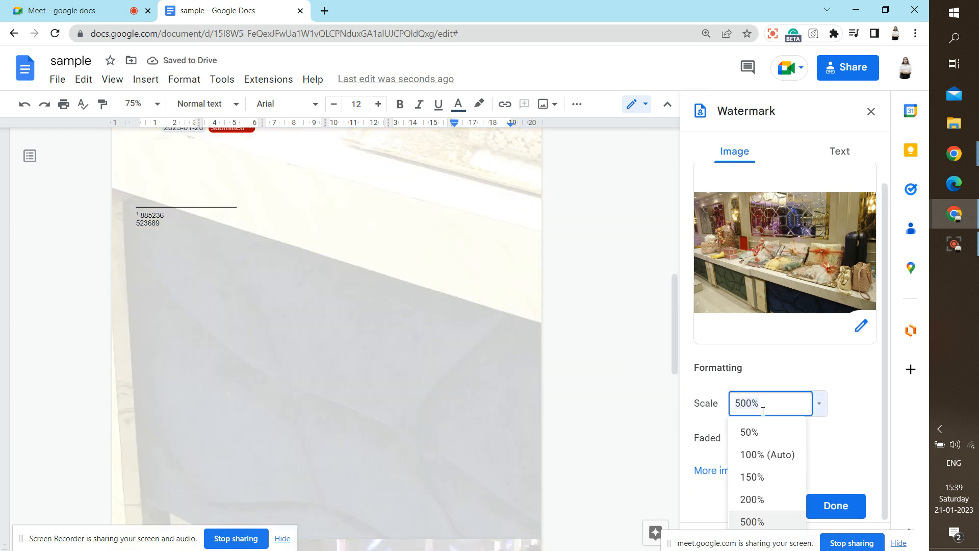
left_click(754, 480)
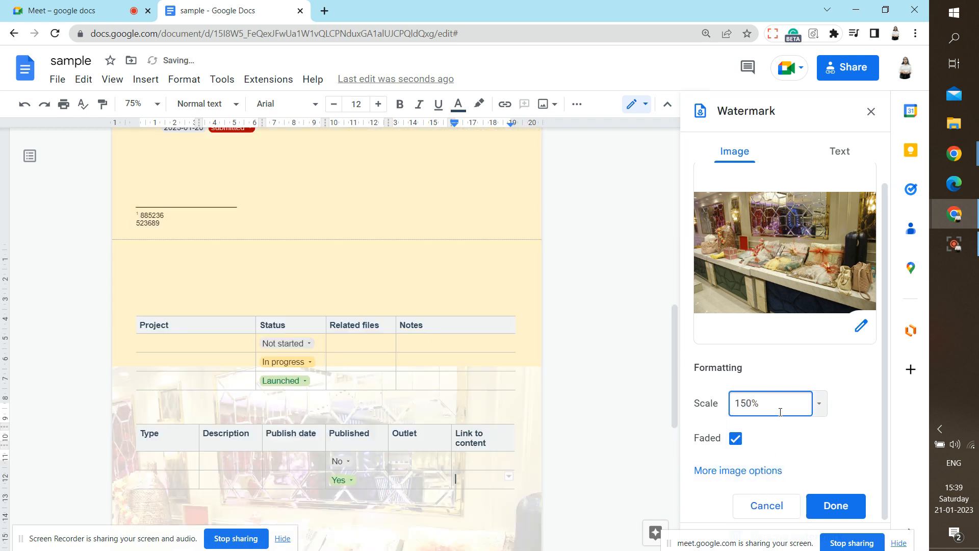
left_click(736, 438)
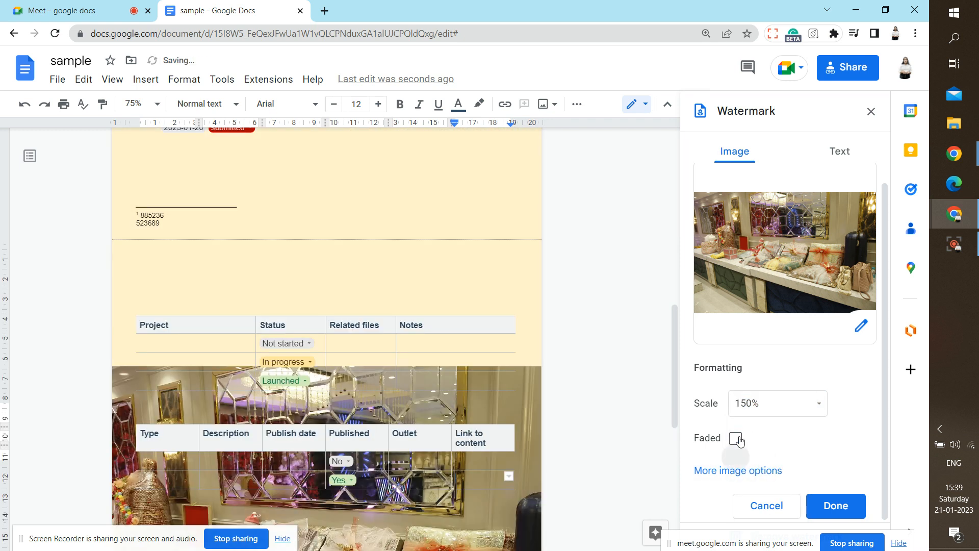
left_click(736, 439)
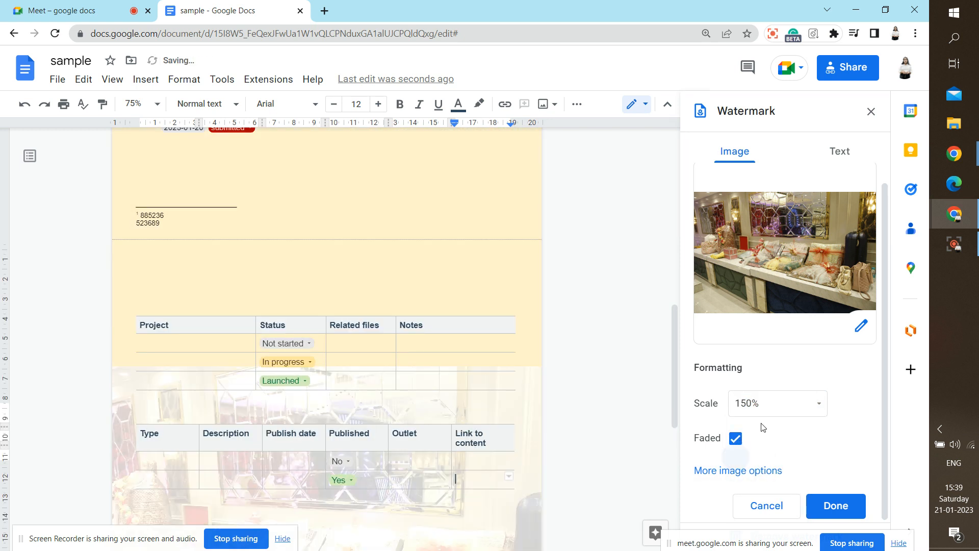
Raise the watermark image's transparency slightly and try several brightness levels, leaving brightness about halfway between minimum and neutral
left_click(753, 471)
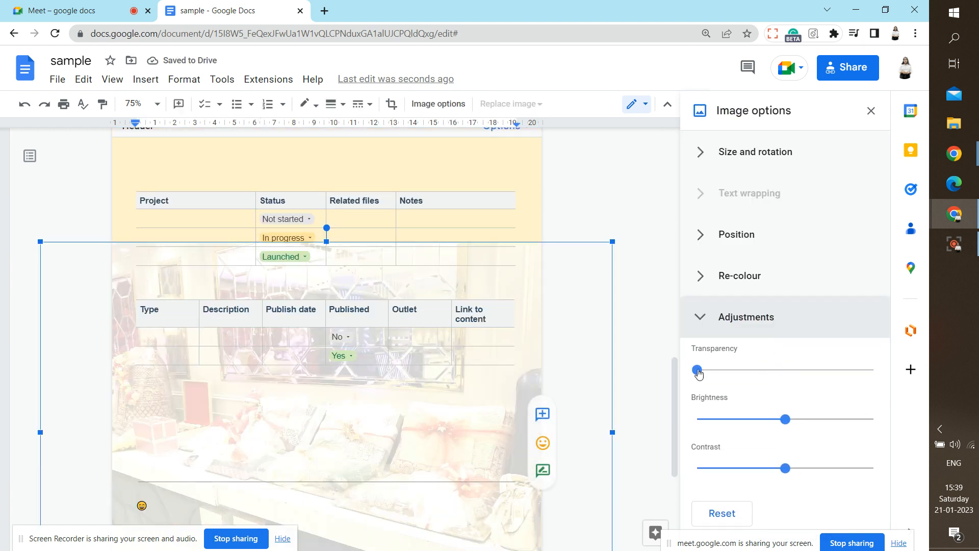
left_click_drag(697, 371, 728, 372)
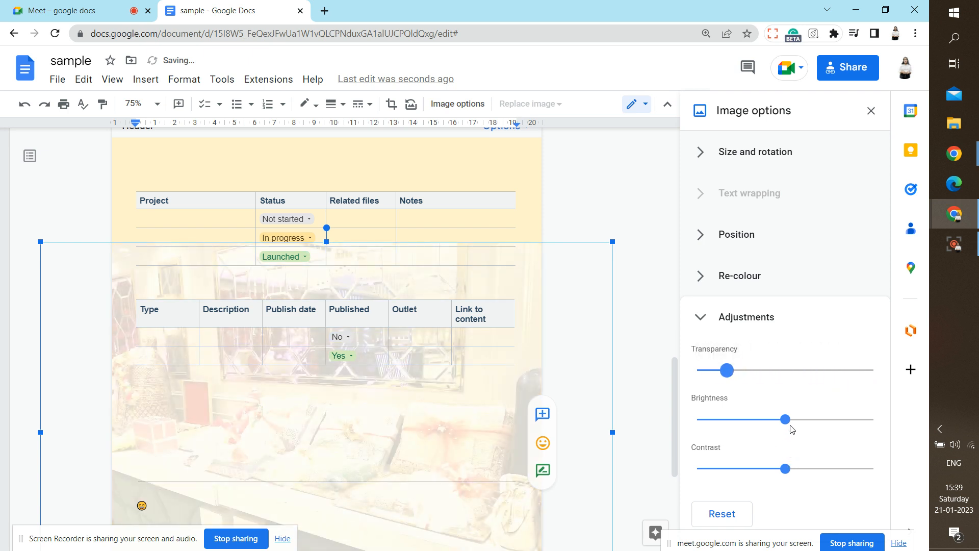
left_click_drag(788, 423, 697, 422)
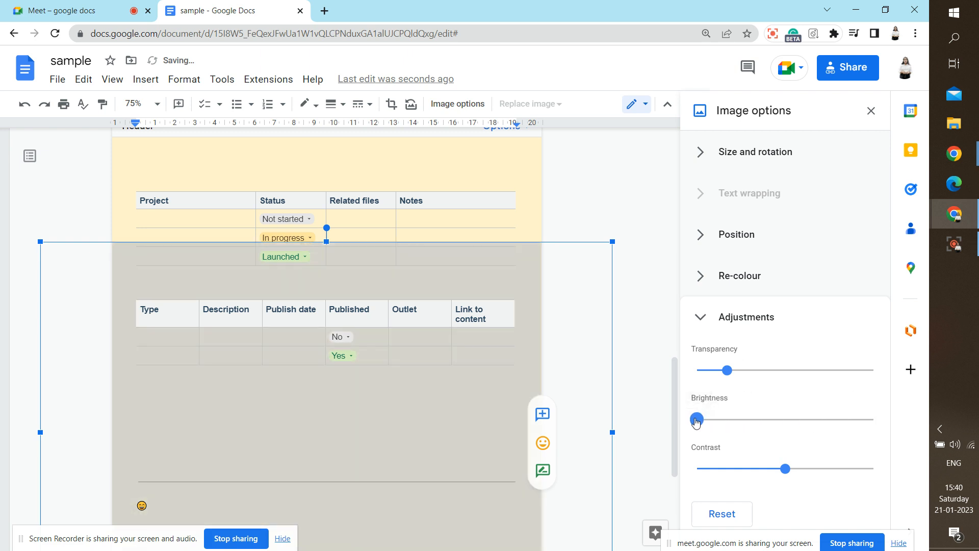
left_click(737, 425)
left_click(745, 426)
left_click(745, 425)
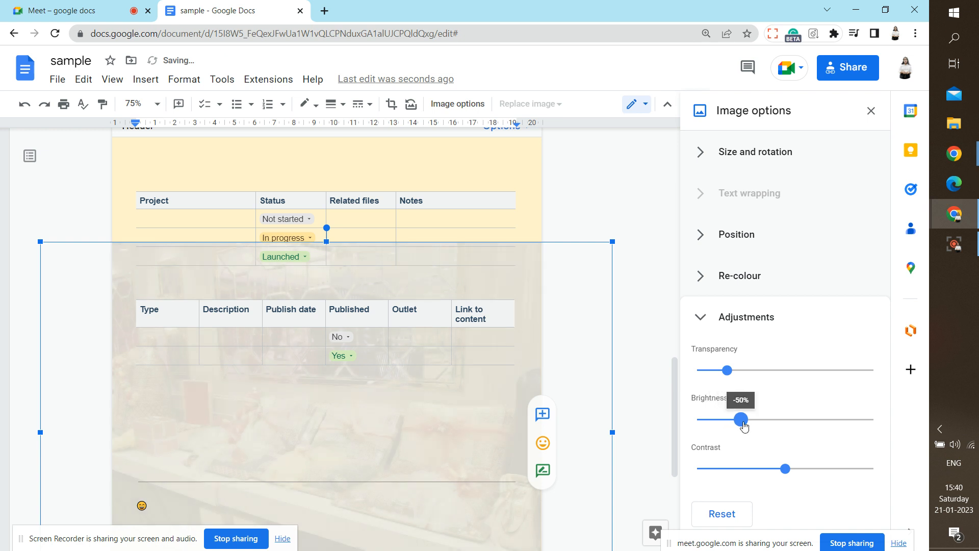
left_click_drag(744, 426, 782, 426)
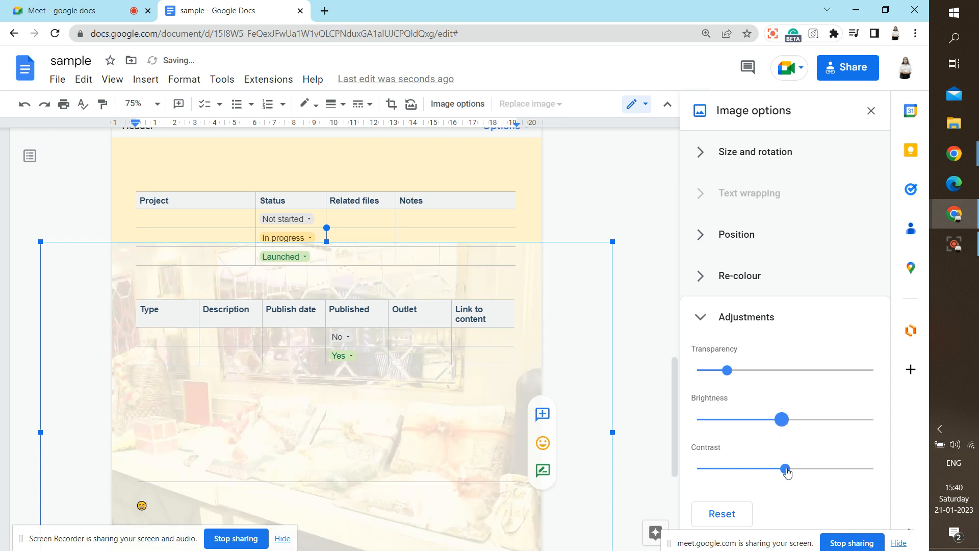
left_click(762, 422)
left_click_drag(762, 422, 743, 424)
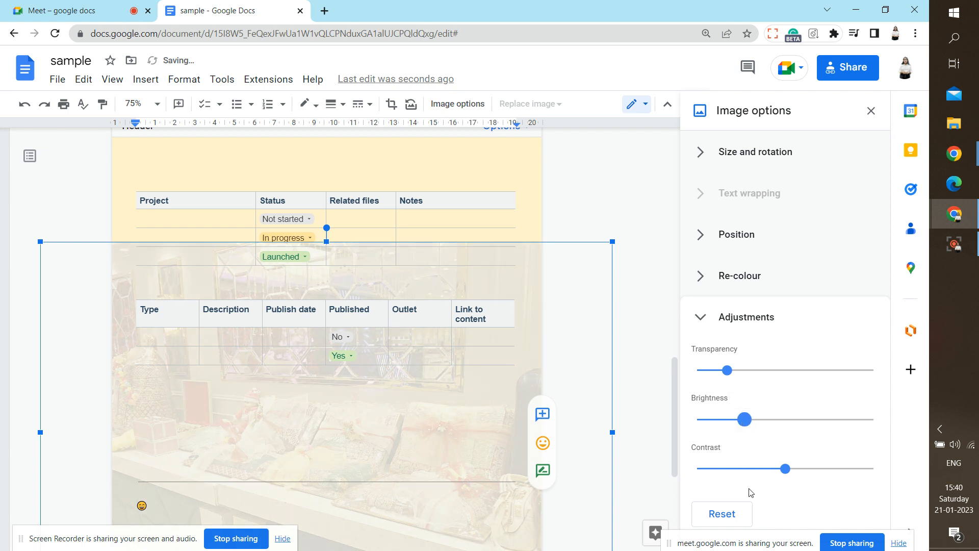
Adjust the watermark image's contrast and view its position settings
left_click_drag(771, 475, 798, 476)
left_click(774, 233)
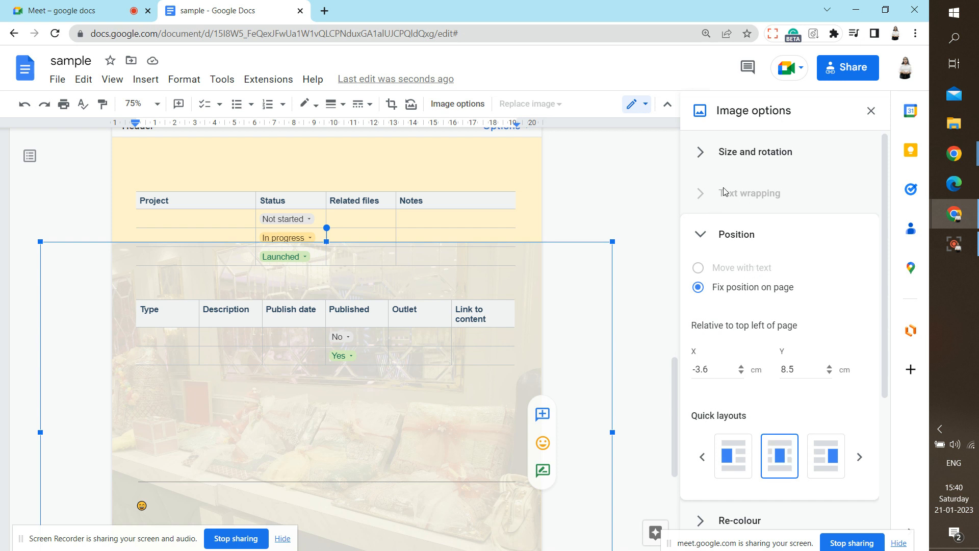
Enlarge the watermark image to 37.11 cm wide and 24.81 cm high with its aspect ratio locked
left_click(749, 162)
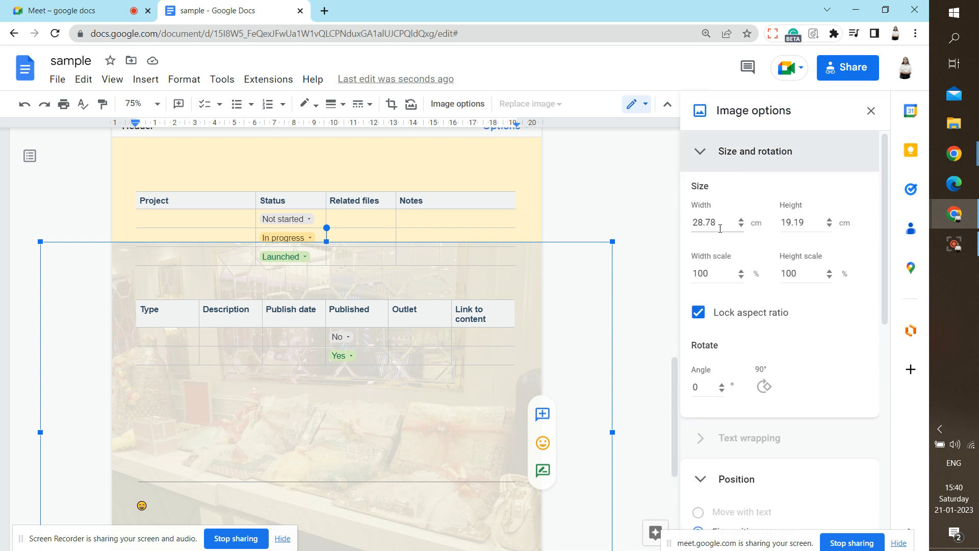
left_click(741, 220)
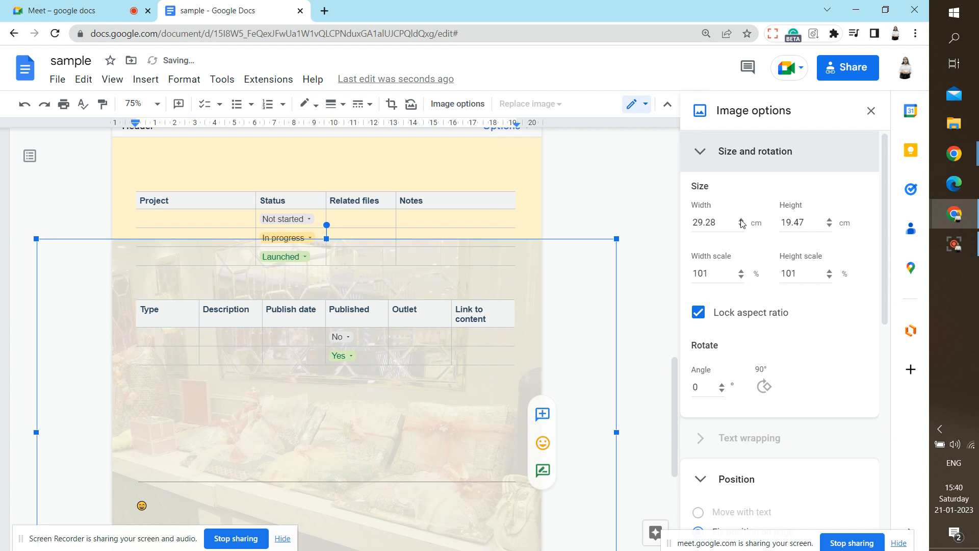
left_click(741, 220)
left_click(741, 220)
left_click(741, 220)
left_click(741, 220)
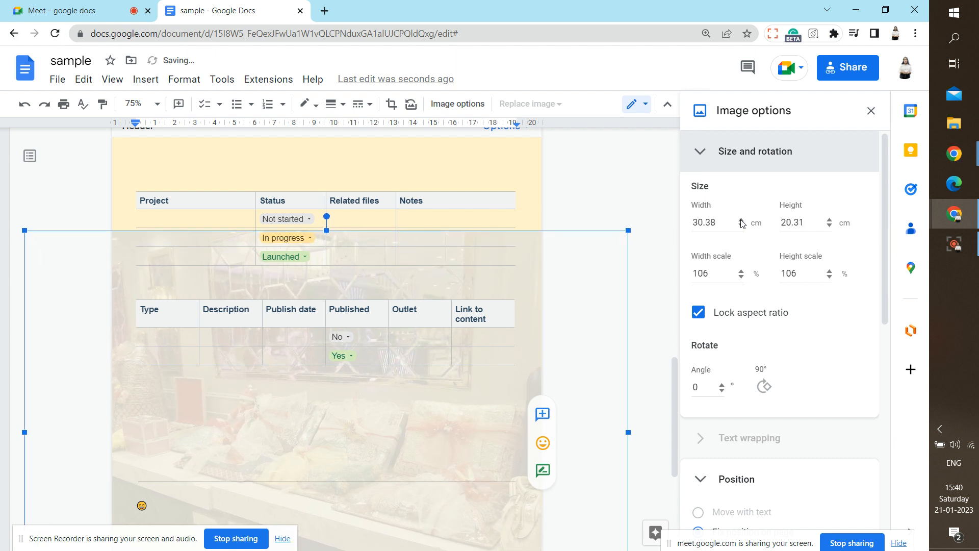
left_click(830, 220)
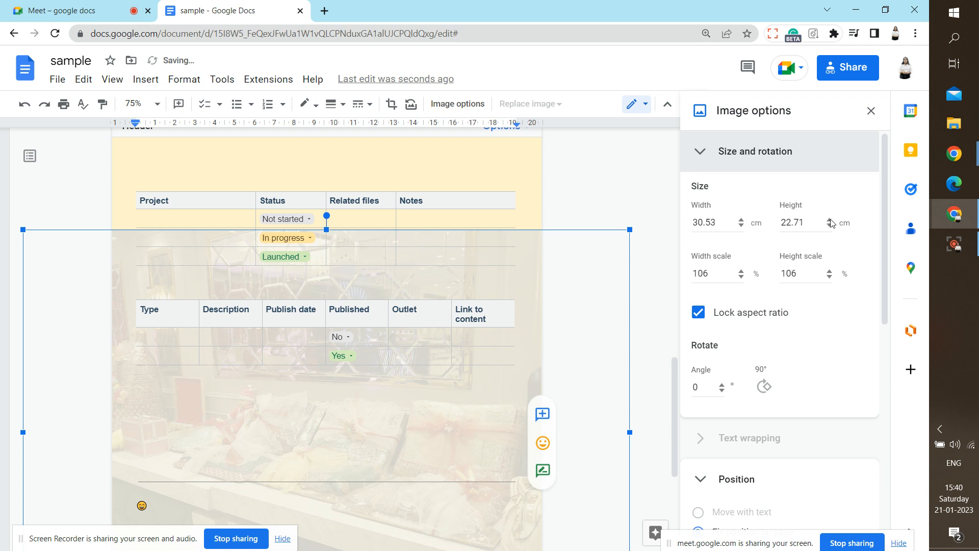
left_click(829, 220)
left_click(829, 220)
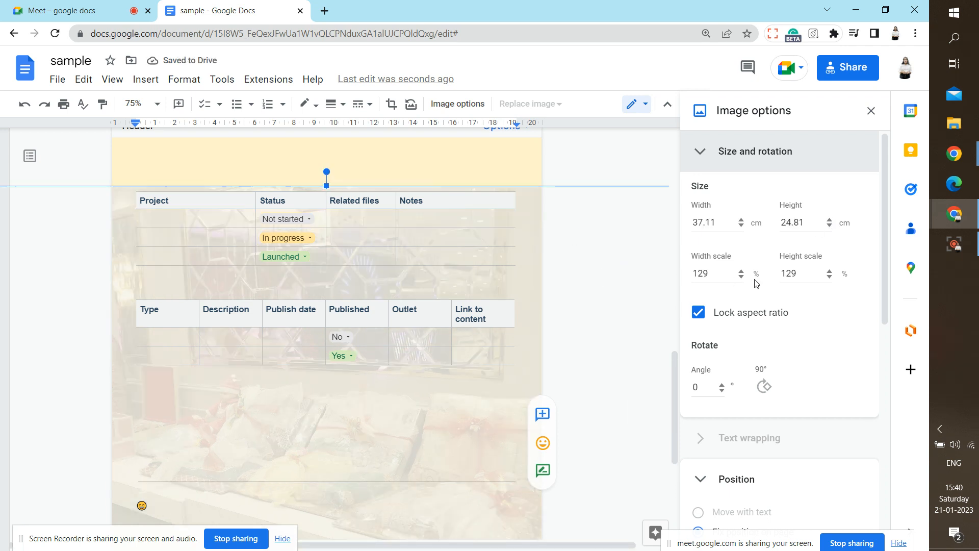
Increase the watermark image's width scale to 155% and leave the image and watermark settings
left_click(742, 271)
left_click(742, 271)
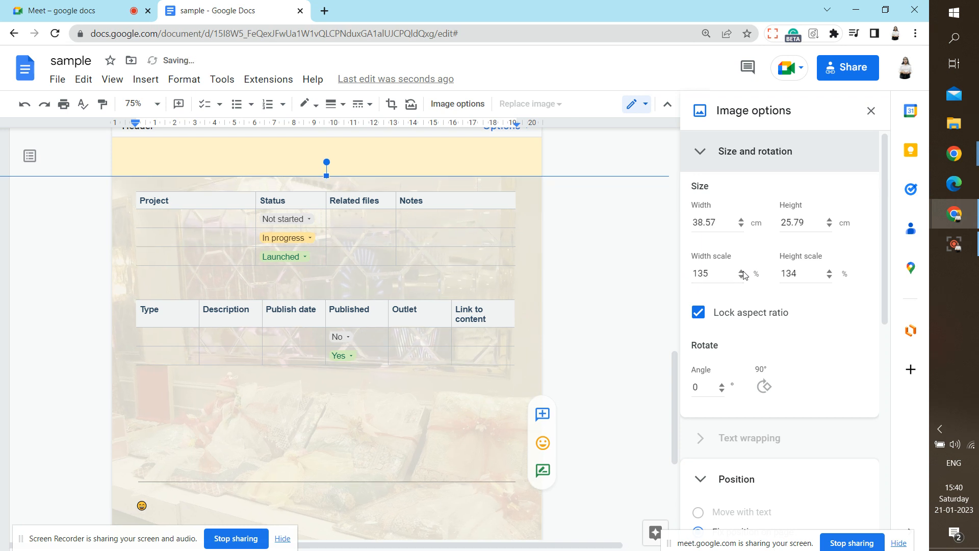
left_click(742, 271)
left_click(742, 271)
left_click(742, 270)
left_click(742, 271)
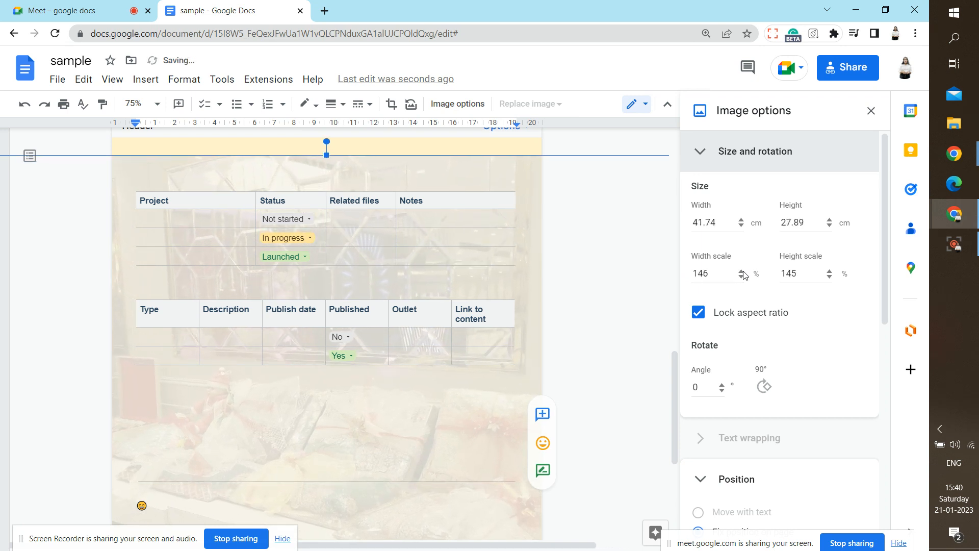
left_click(742, 271)
left_click(742, 271)
left_click(742, 270)
left_click(742, 271)
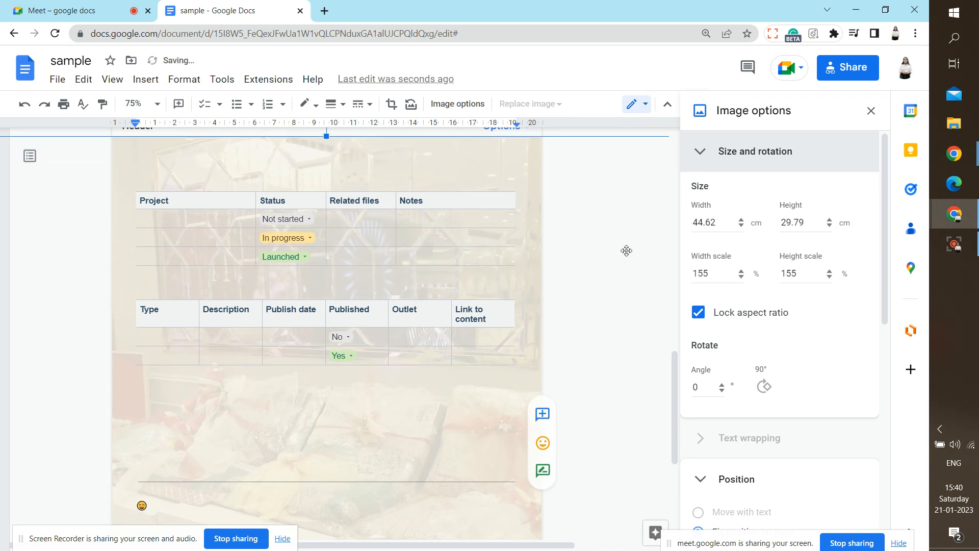
left_click(872, 112)
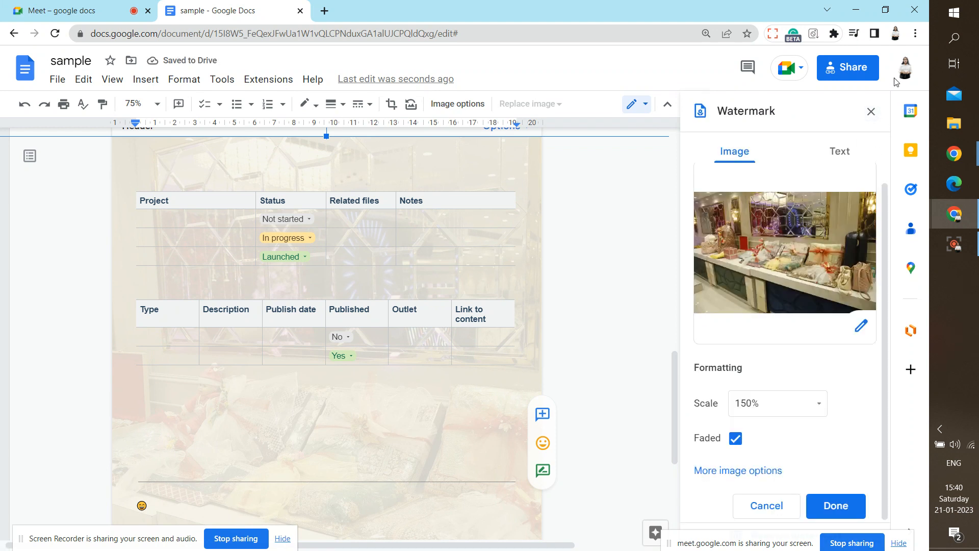
left_click(873, 112)
left_click_drag(878, 417, 863, 530)
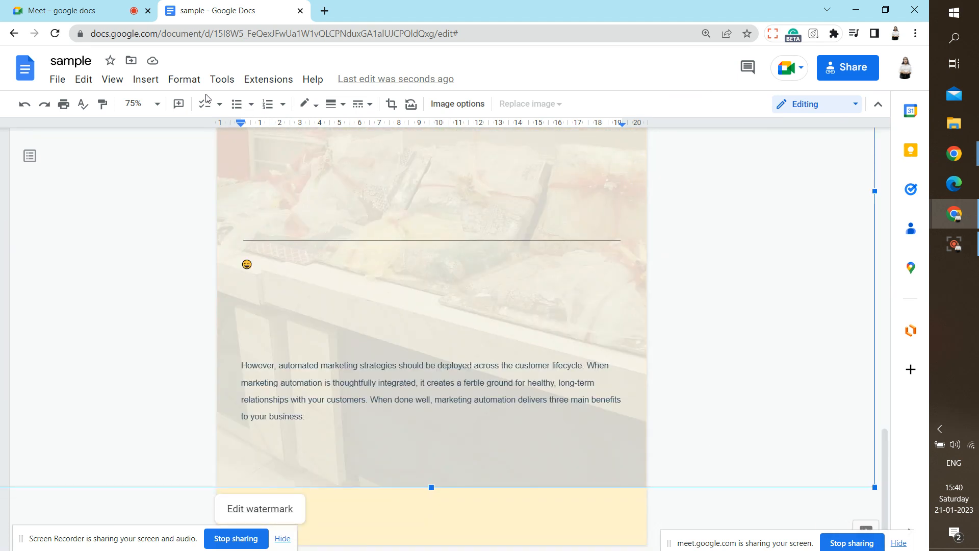
Insert a page header with the text "VYAPARUP pvt. ltd."
left_click(176, 79)
mouse_move(146, 79)
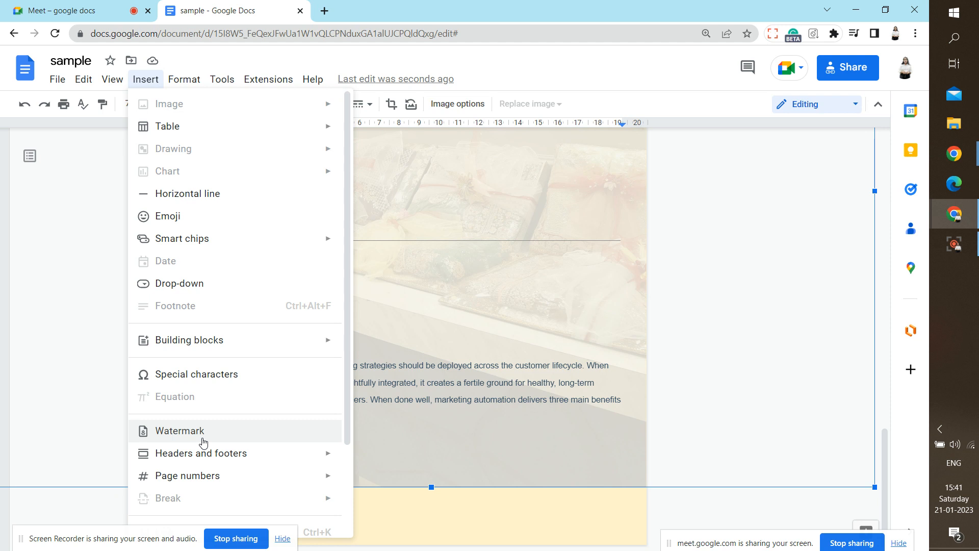
mouse_move(223, 463)
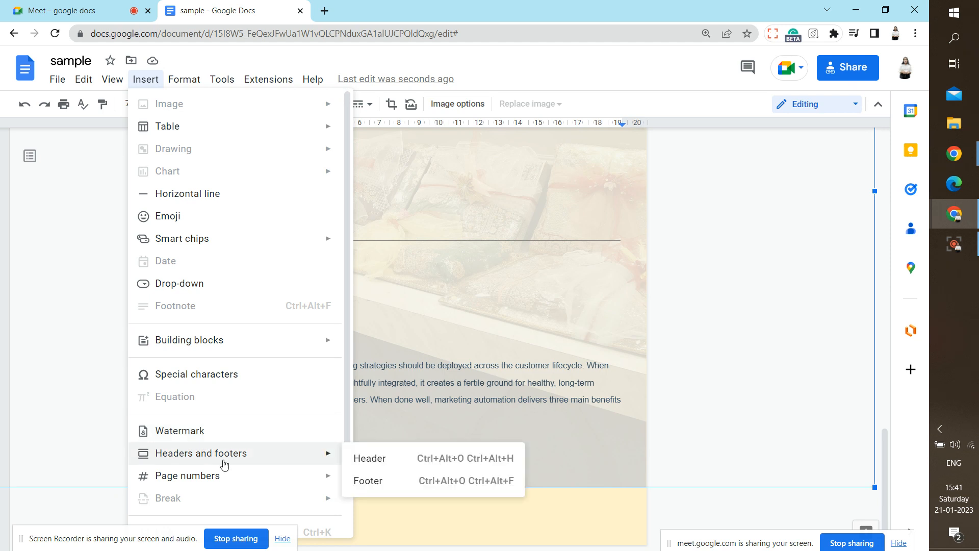
left_click(385, 462)
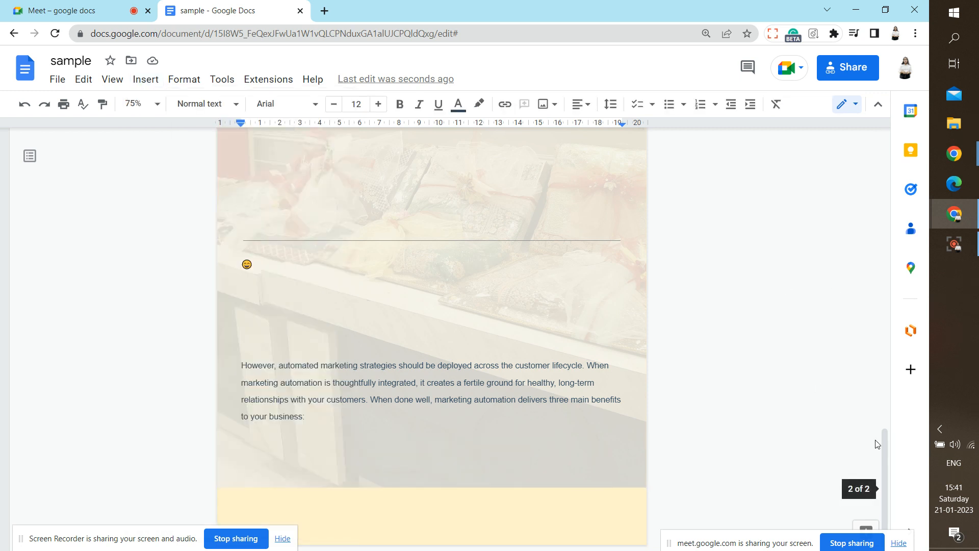
left_click_drag(886, 452, 898, 138)
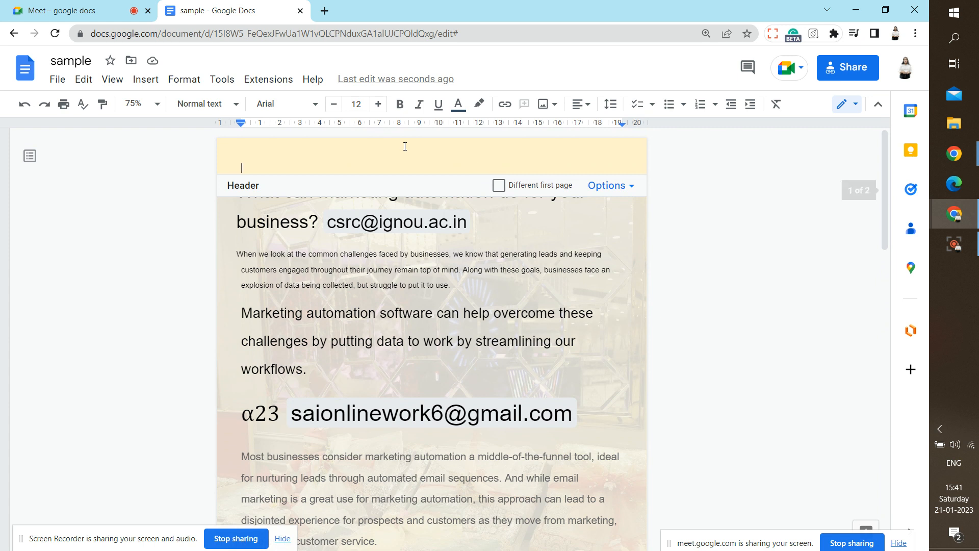
type("V")
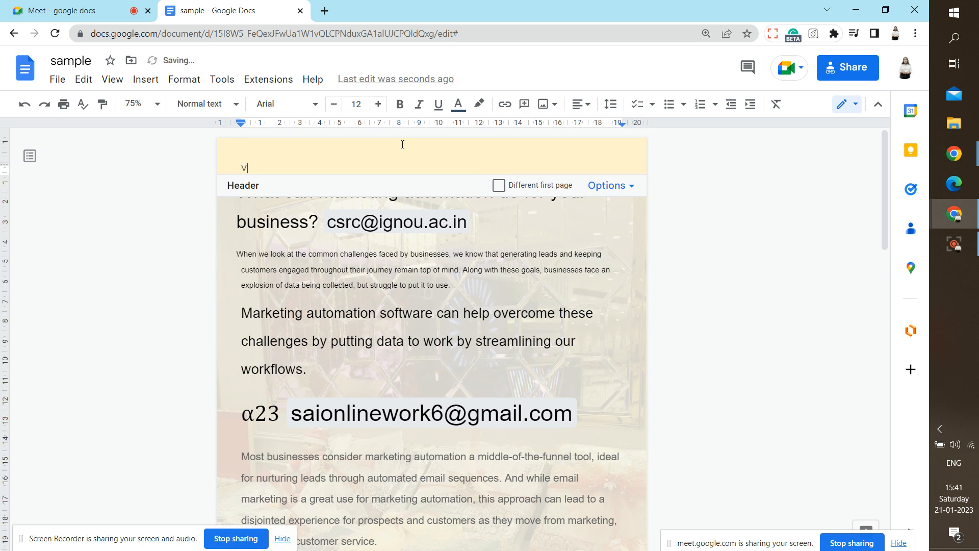
type("YAYAPARUP pvt. ltd.")
Centre the header text "VYAPARUP pvt. ltd." and set its font size to 27
triple_click(318, 170)
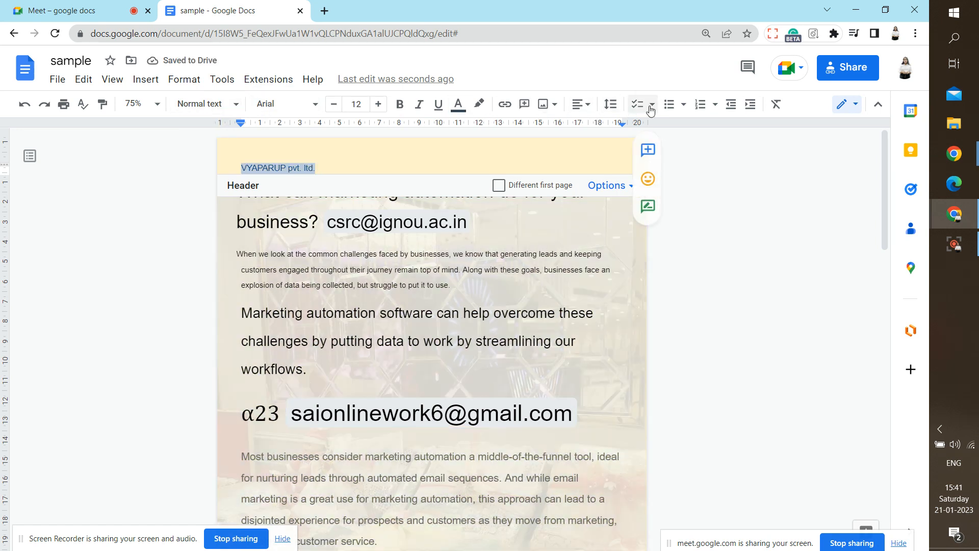
left_click(583, 104)
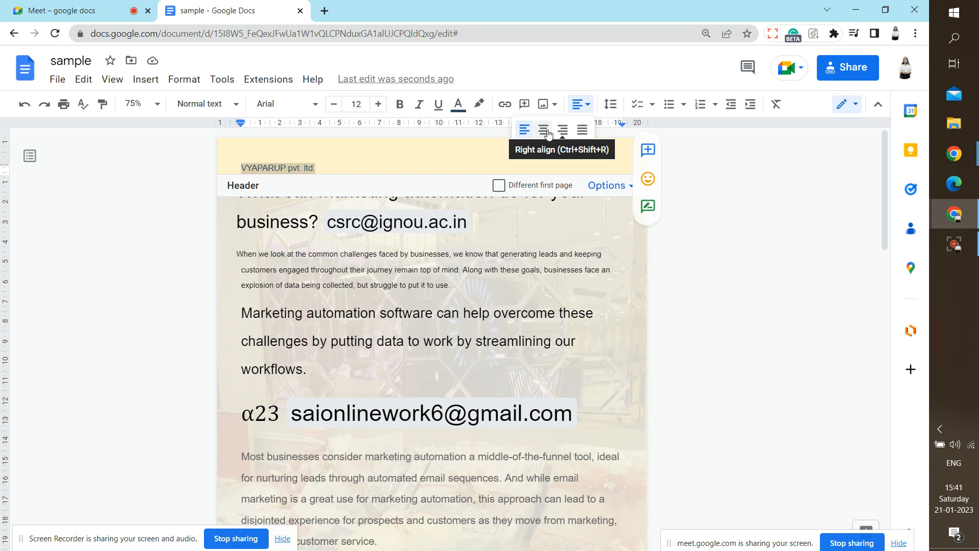
left_click(549, 133)
left_click(380, 108)
left_click(380, 107)
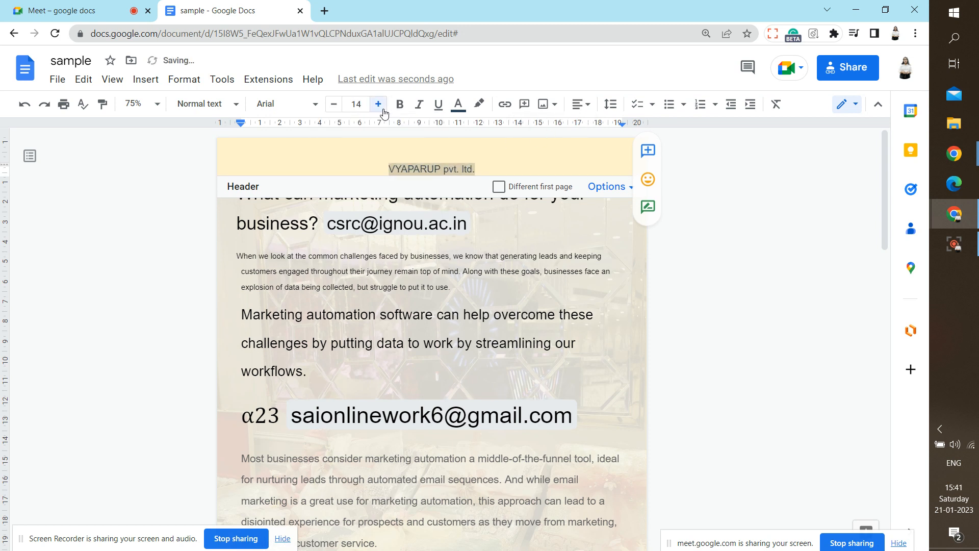
left_click(380, 107)
left_click(380, 107)
left_click(380, 107)
left_click(380, 107)
left_click(380, 107)
left_click(380, 107)
left_click(380, 108)
left_click(380, 107)
left_click(380, 107)
left_click(380, 107)
left_click(380, 107)
left_click(380, 108)
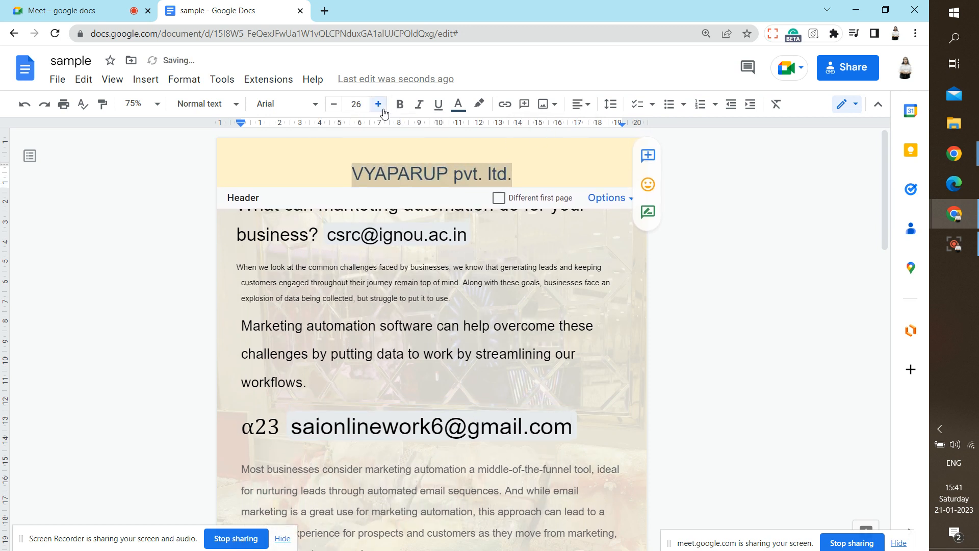
left_click(380, 107)
Make the header text bold, italic and underlined, colour it red and give it a light red highlight
left_click(401, 108)
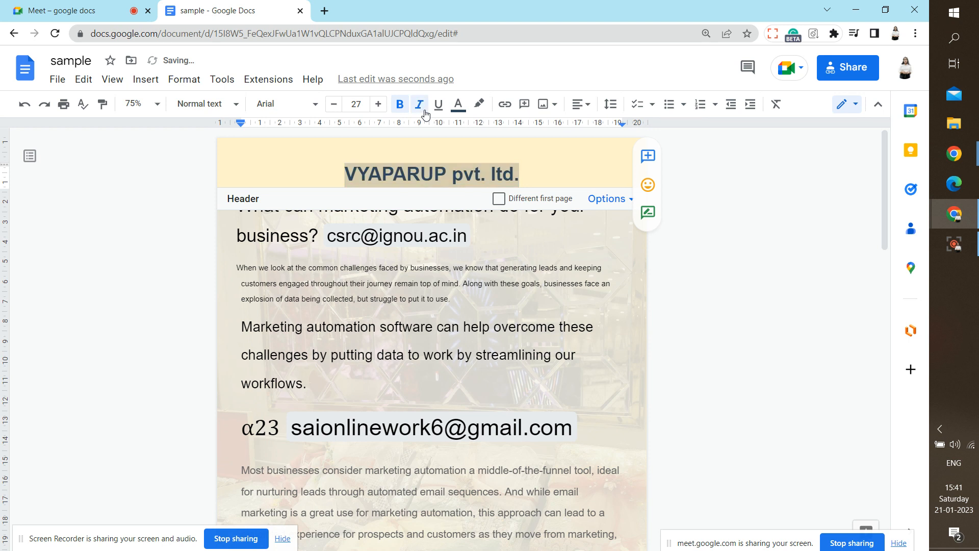
left_click(419, 107)
left_click(439, 108)
left_click(459, 107)
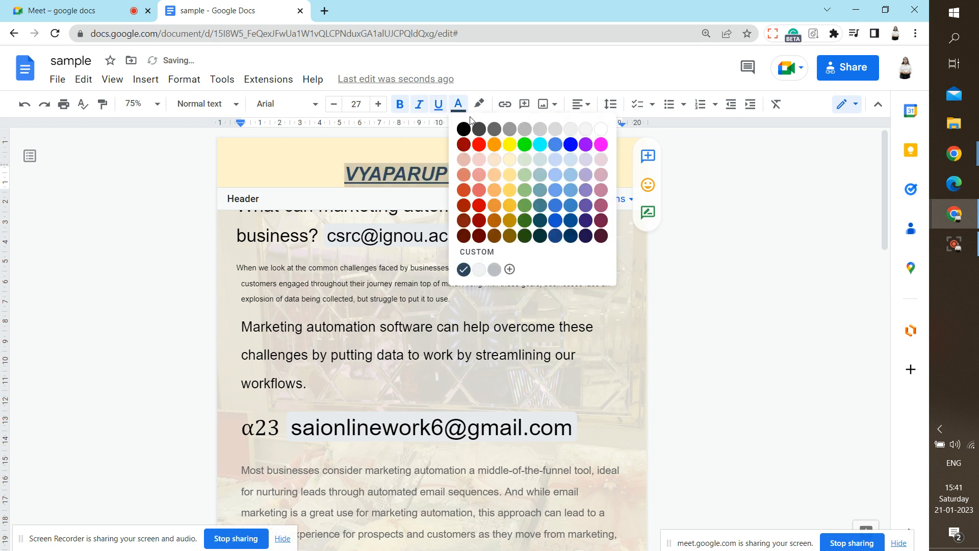
left_click(482, 150)
left_click(479, 104)
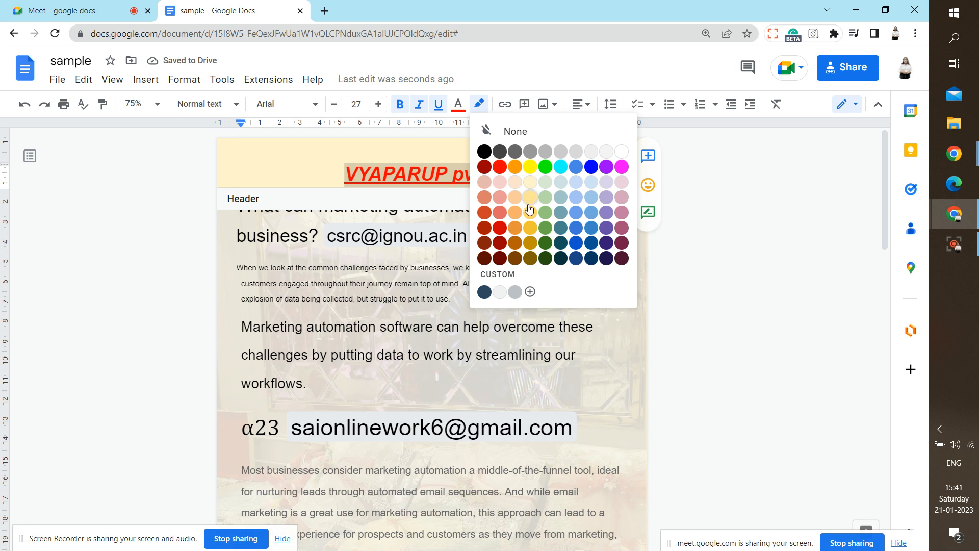
left_click(483, 183)
left_click(337, 172)
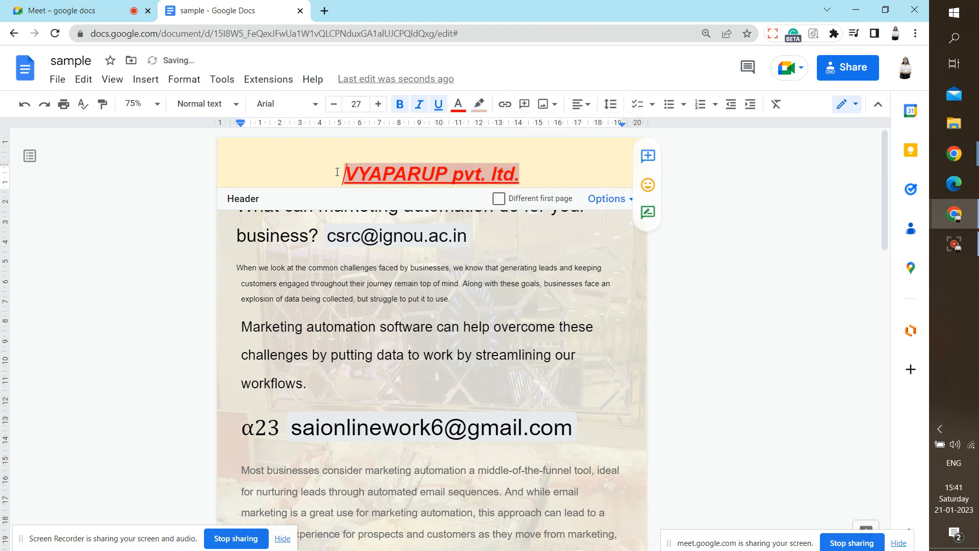
Try the Different first page and Different odd & even header layouts, and apply the header format with both options off
left_click(527, 203)
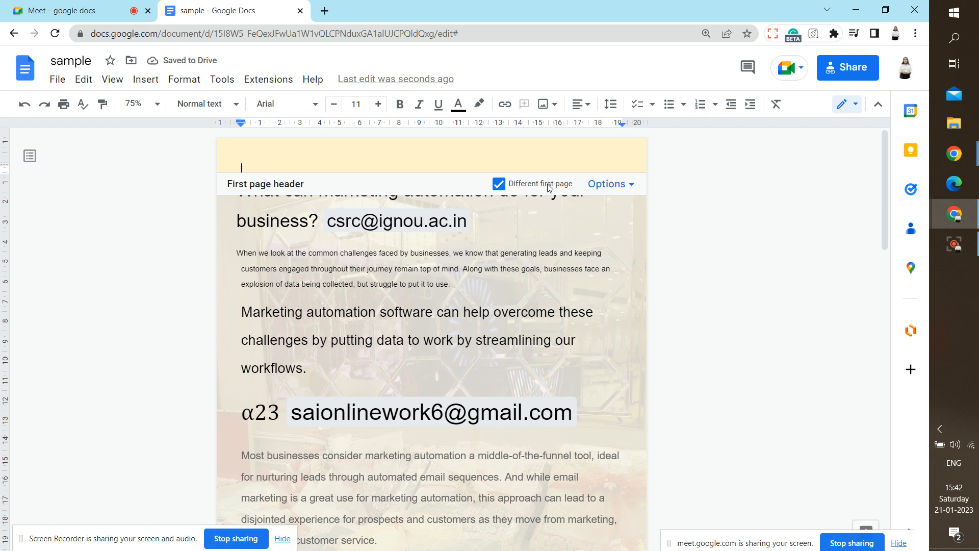
left_click(548, 188)
left_click(606, 199)
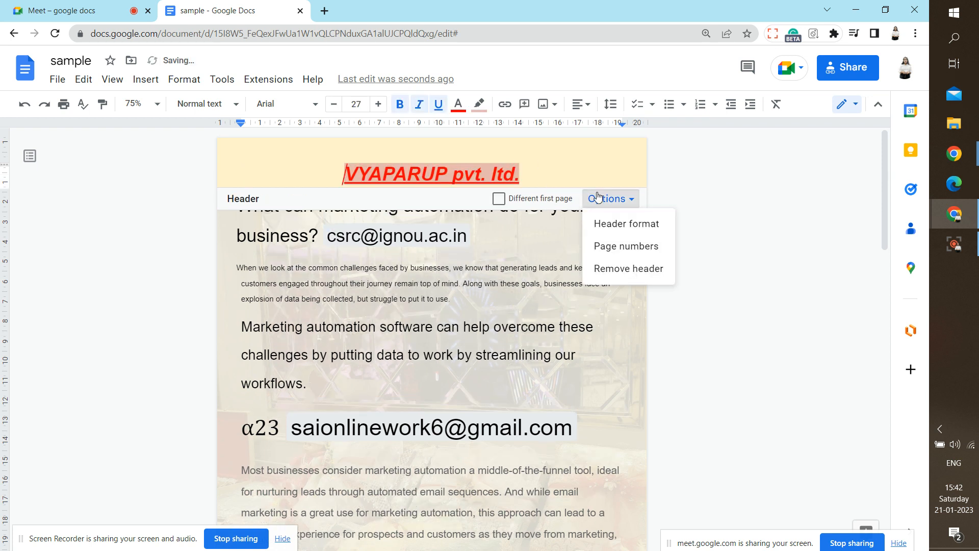
left_click(622, 221)
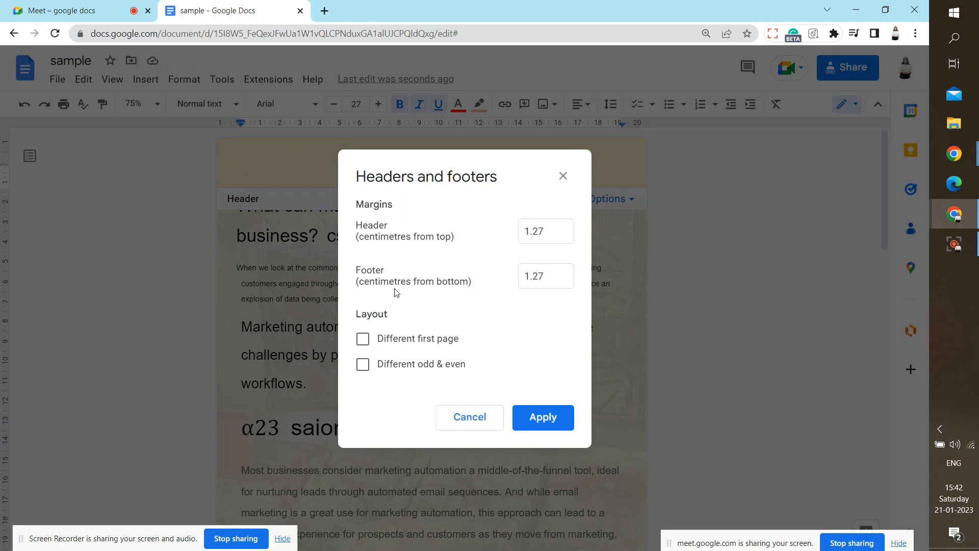
left_click(383, 339)
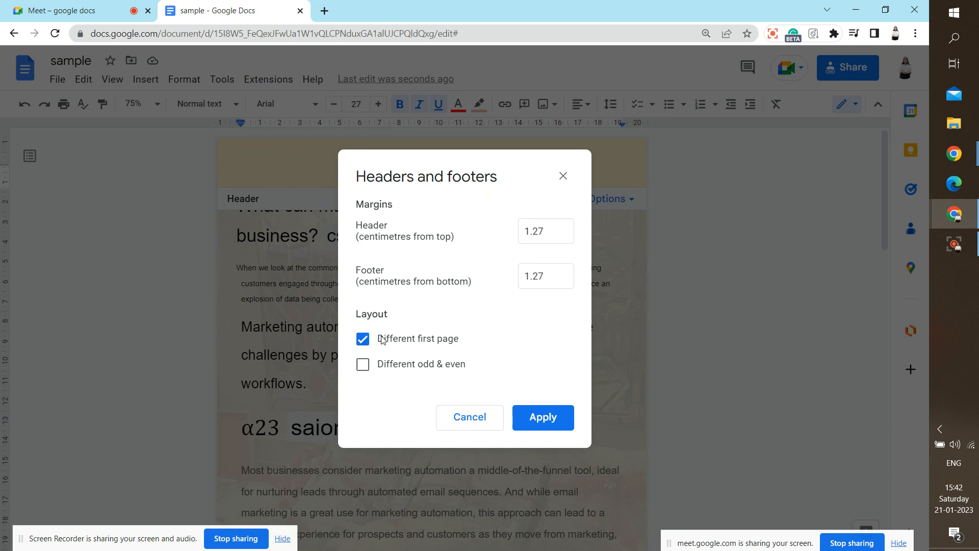
left_click(363, 365)
left_click(364, 339)
left_click(544, 417)
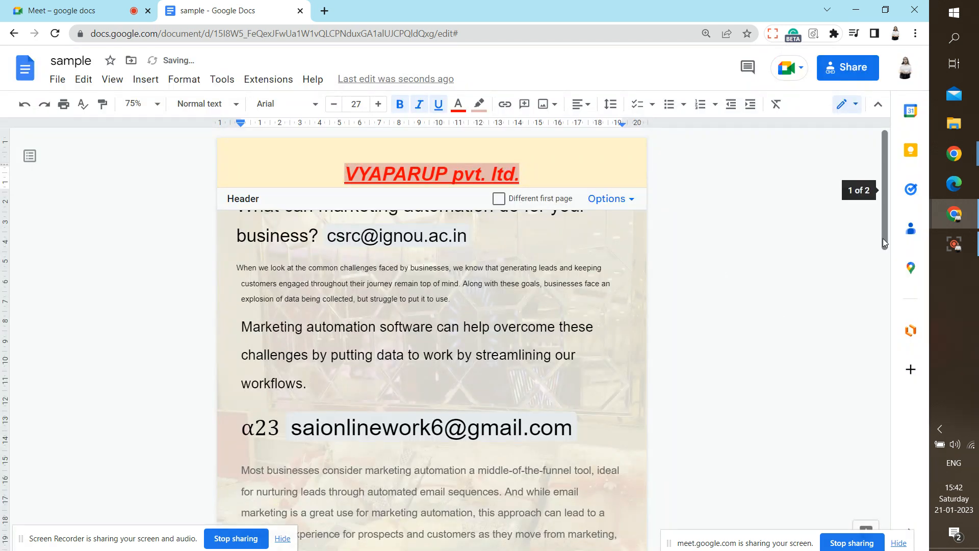
Insert an empty footer at the end of the first page
left_click_drag(883, 237, 881, 50)
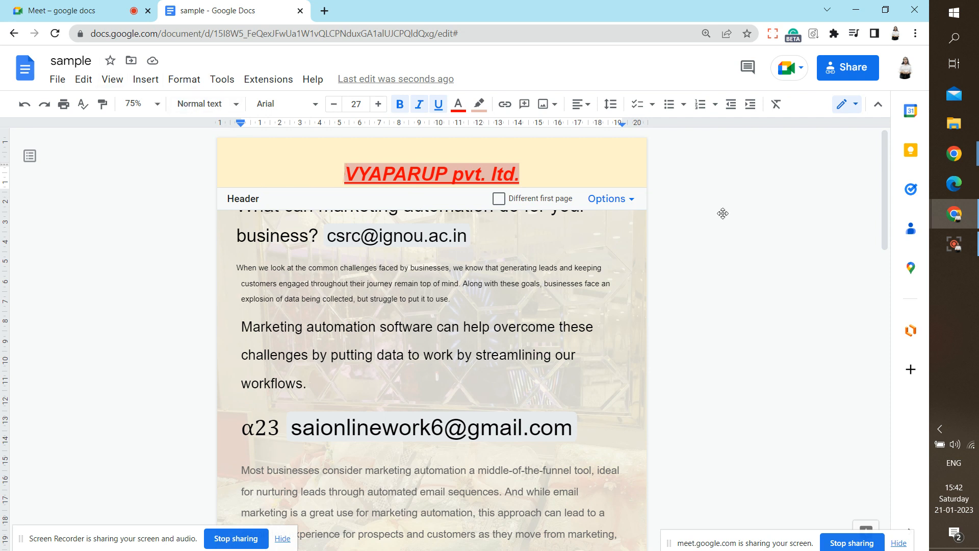
left_click_drag(886, 212, 880, 338)
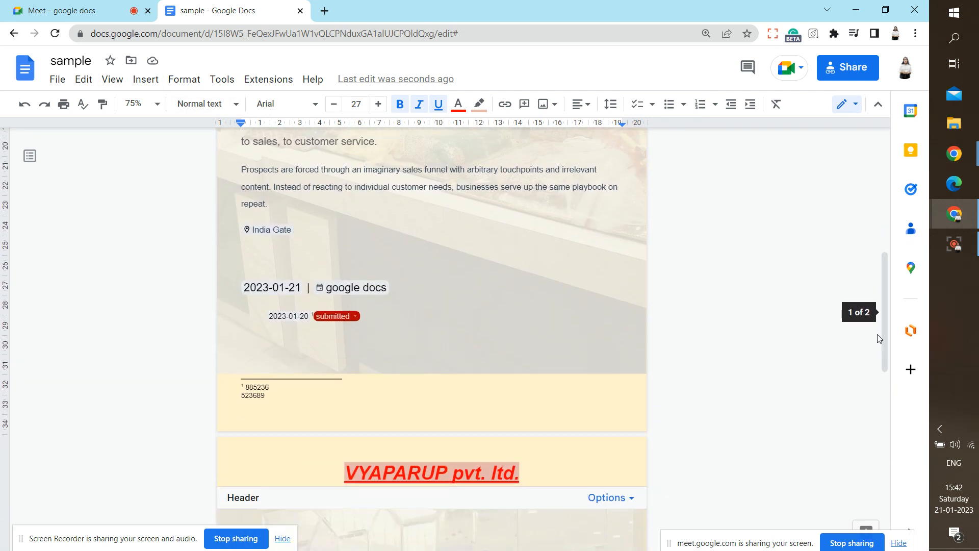
left_click(352, 394)
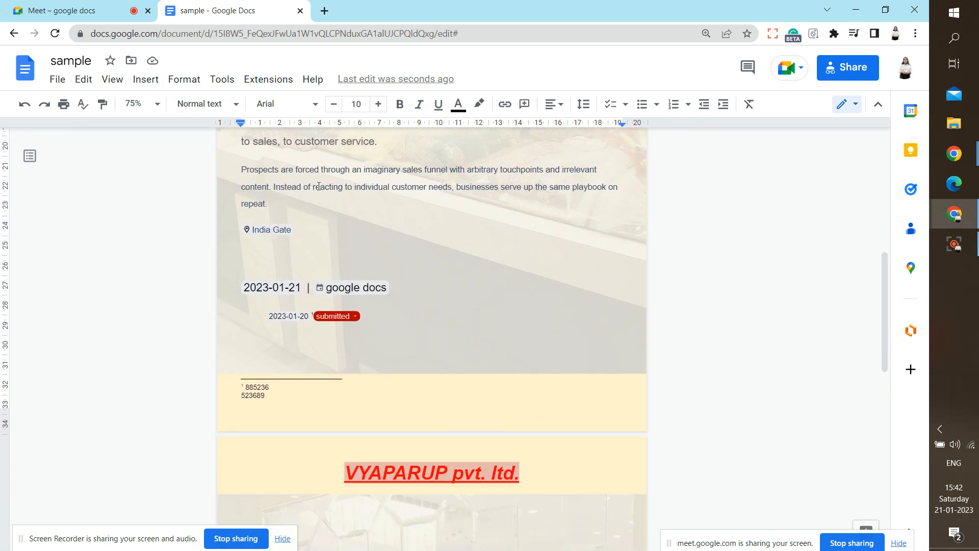
left_click(144, 79)
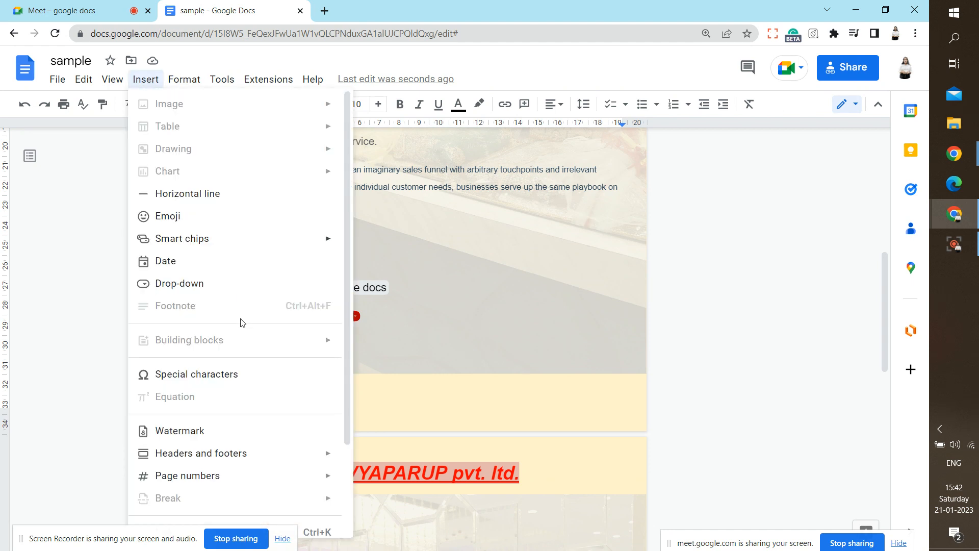
mouse_move(239, 462)
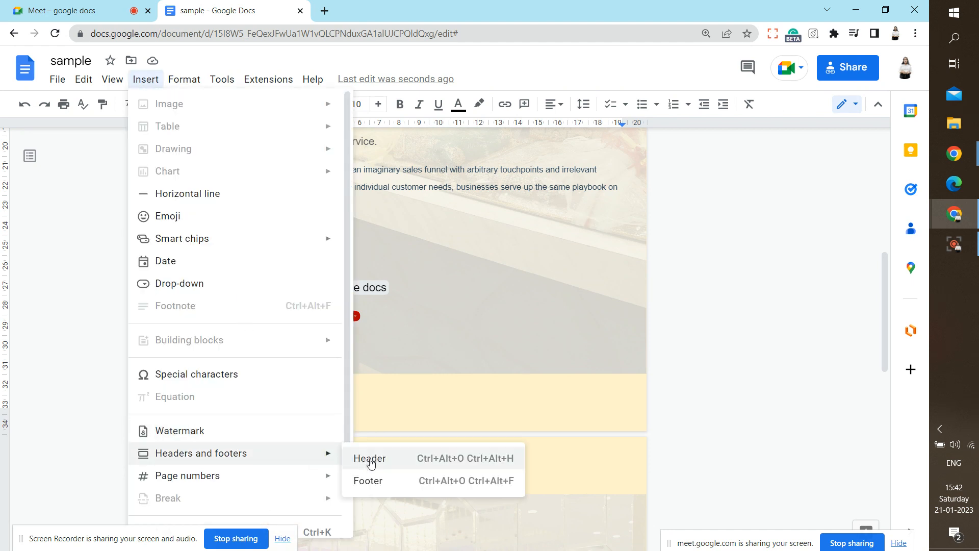
left_click(375, 479)
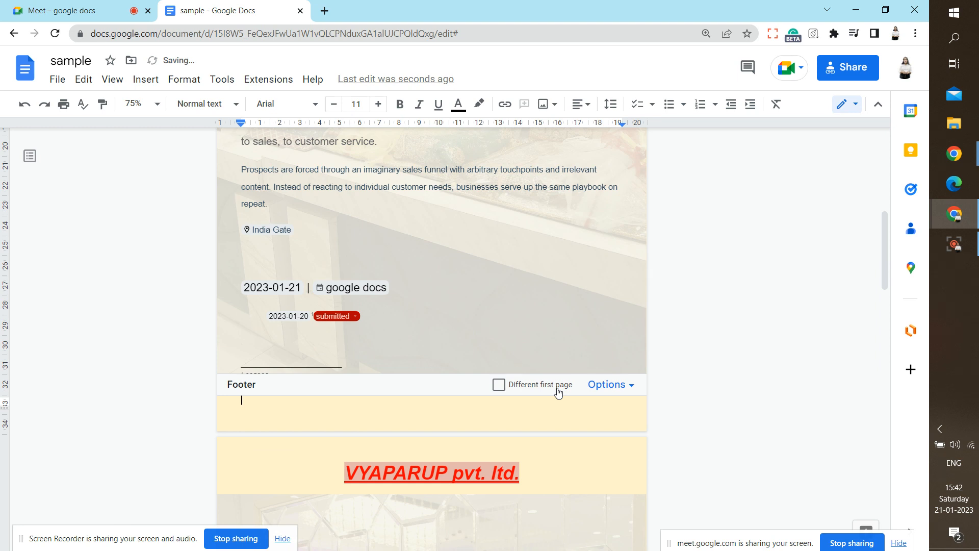
Enter the number 1 by hand in the first page's footer
left_click(598, 387)
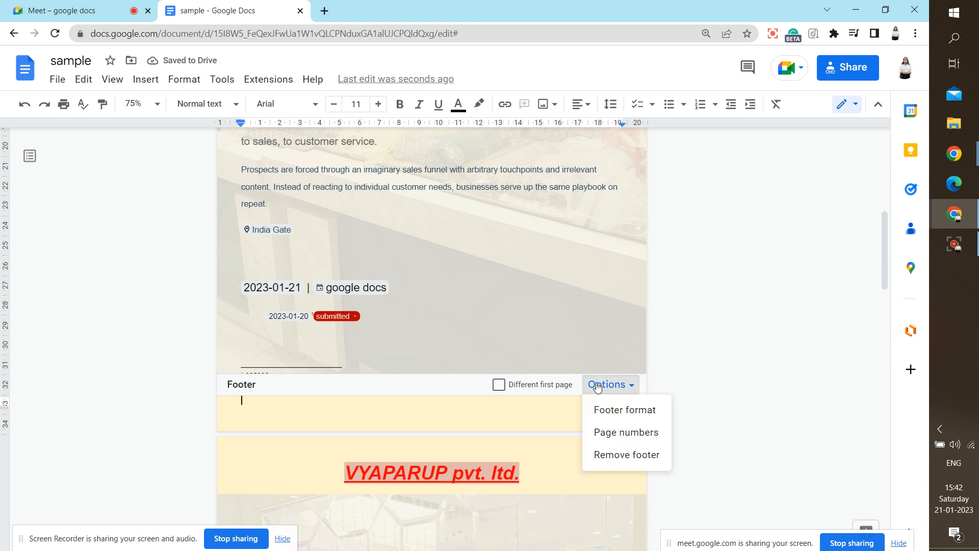
left_click(473, 403)
type("1")
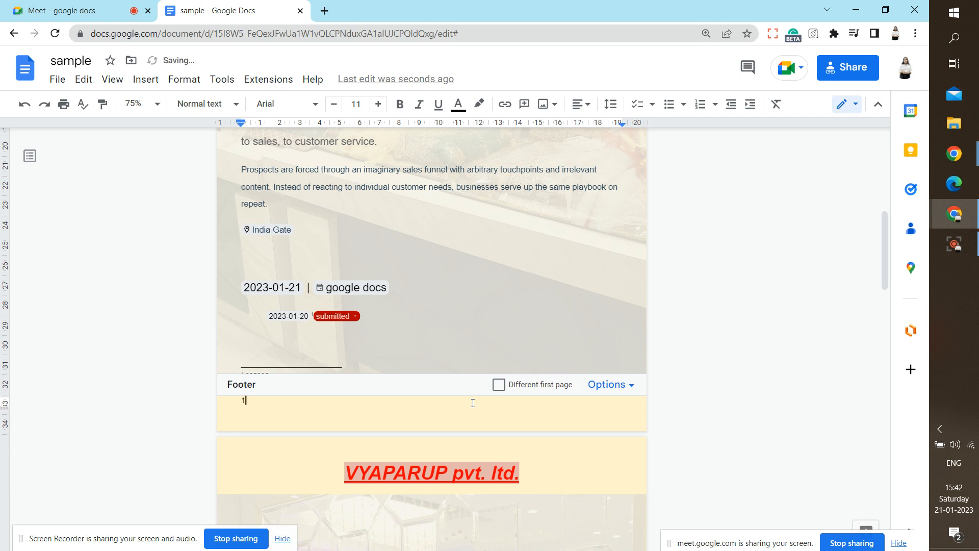
Add automatic page numbers to the footer, shown on the first page and starting at 1
left_click(627, 385)
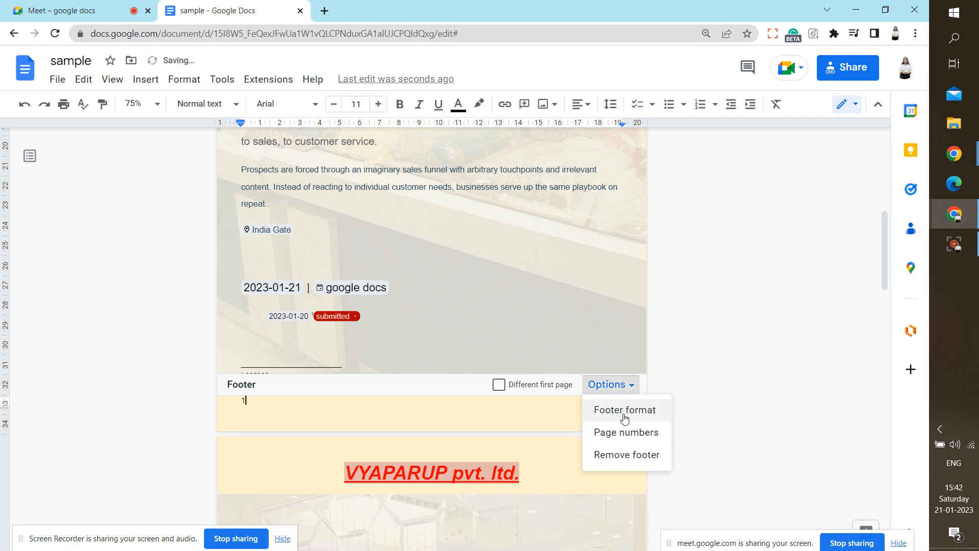
left_click(627, 433)
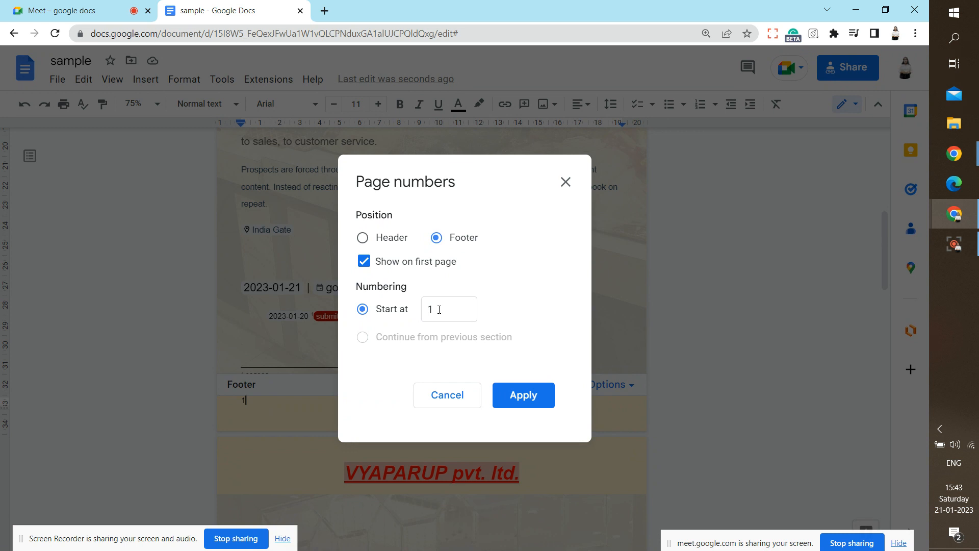
left_click(439, 309)
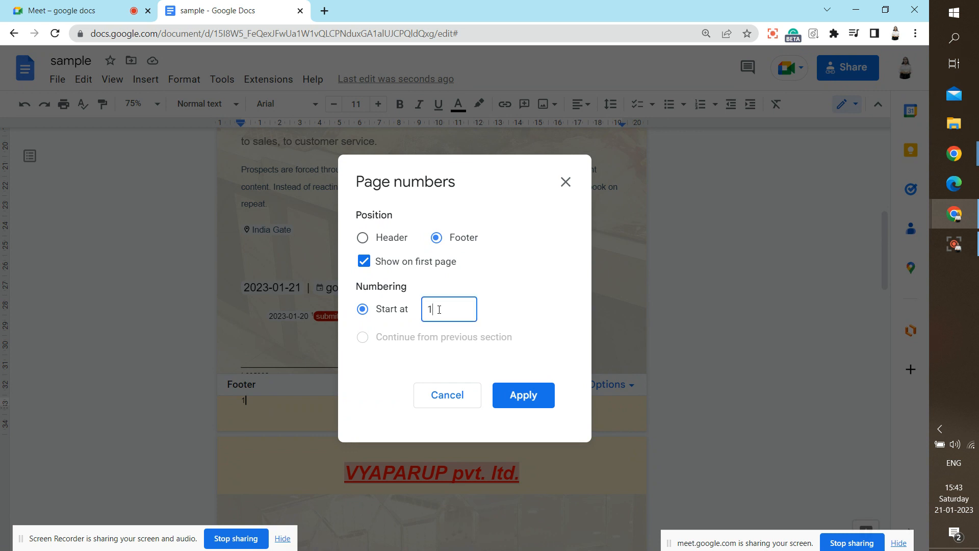
left_click(403, 241)
left_click(456, 245)
left_click(546, 396)
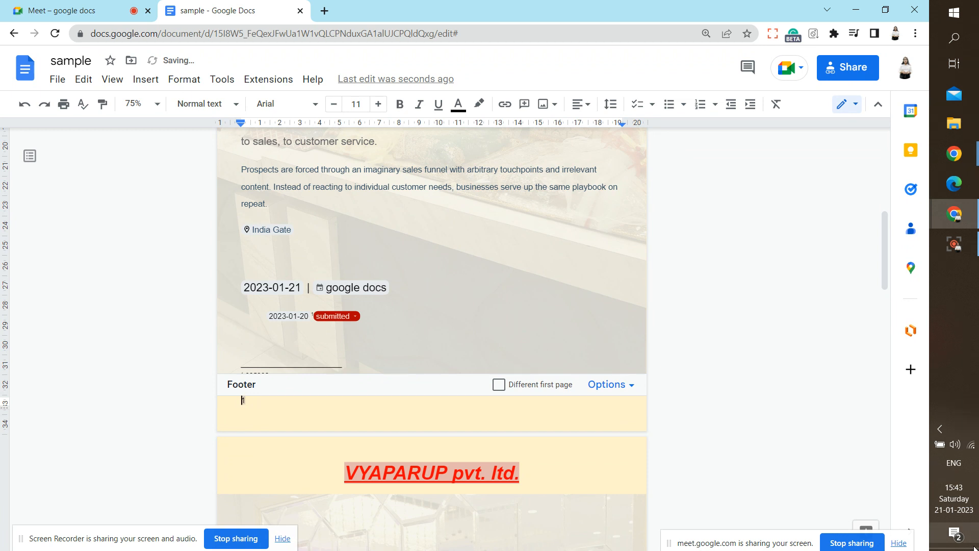
scroll(858, 434, "down", 10)
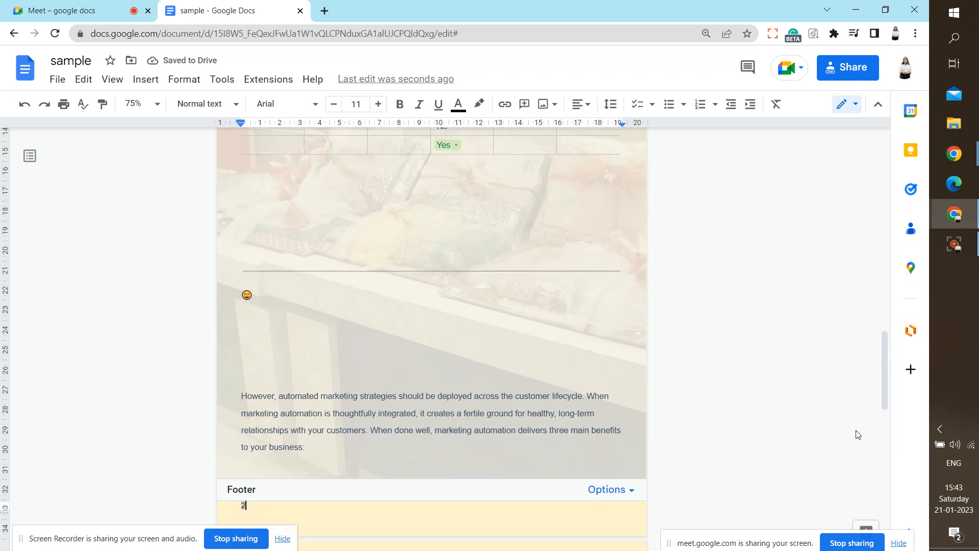
Apply the preset page-number layout for footers that includes the first page, and check the numbering through the last page
left_click(152, 77)
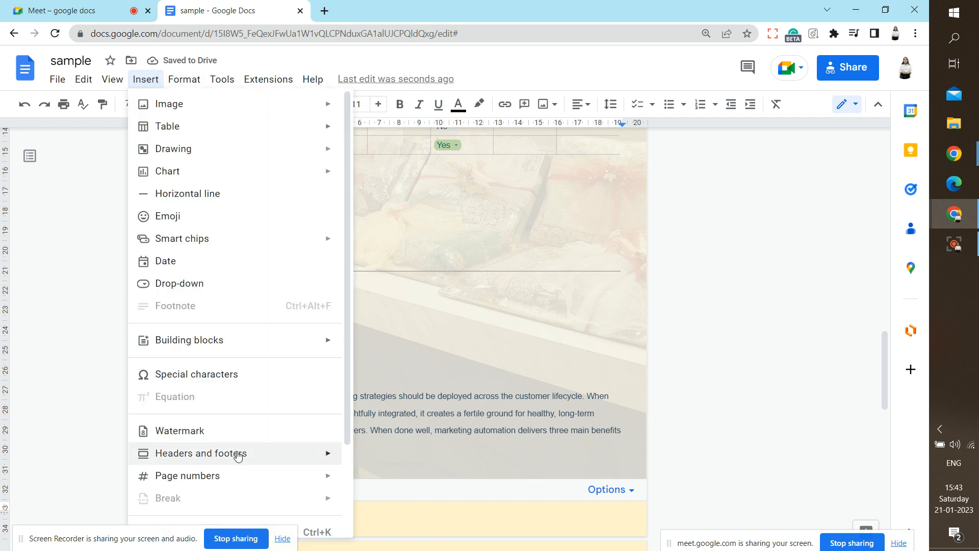
mouse_move(214, 475)
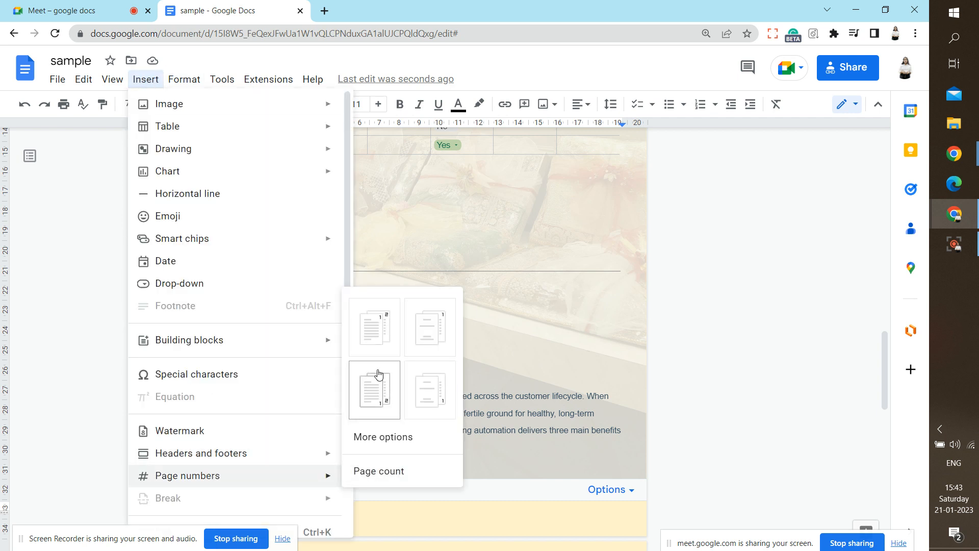
left_click(376, 414)
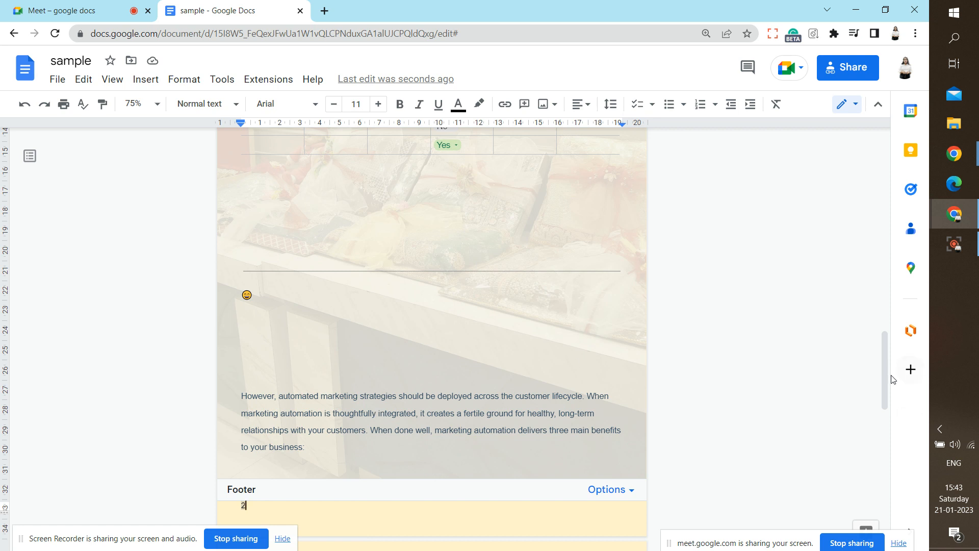
mouse_move(880, 360)
left_click_drag(886, 360, 892, 245)
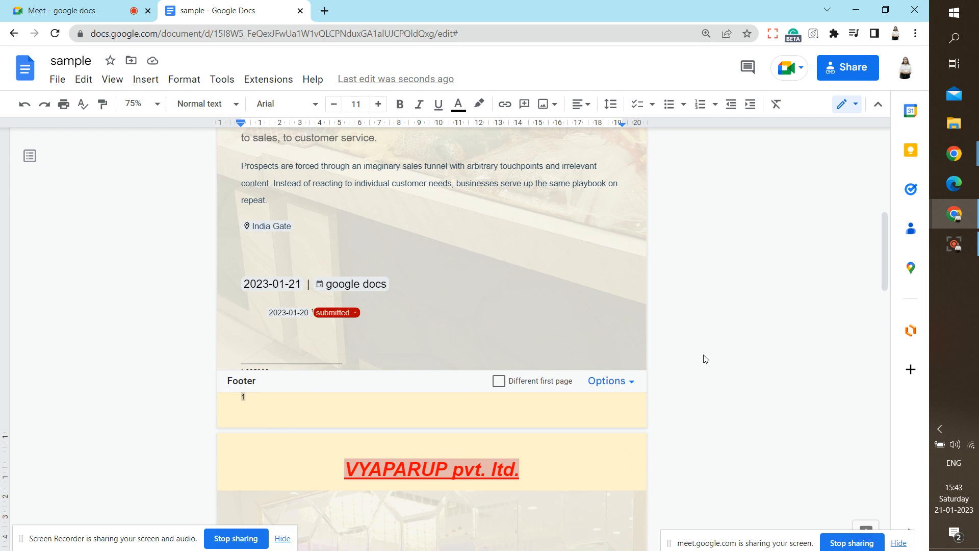
left_click(758, 359)
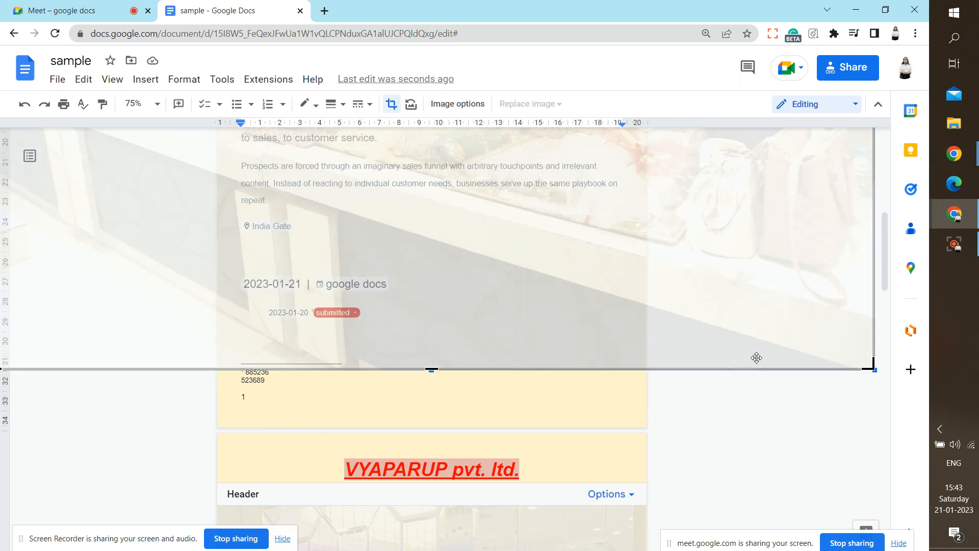
left_click(718, 460)
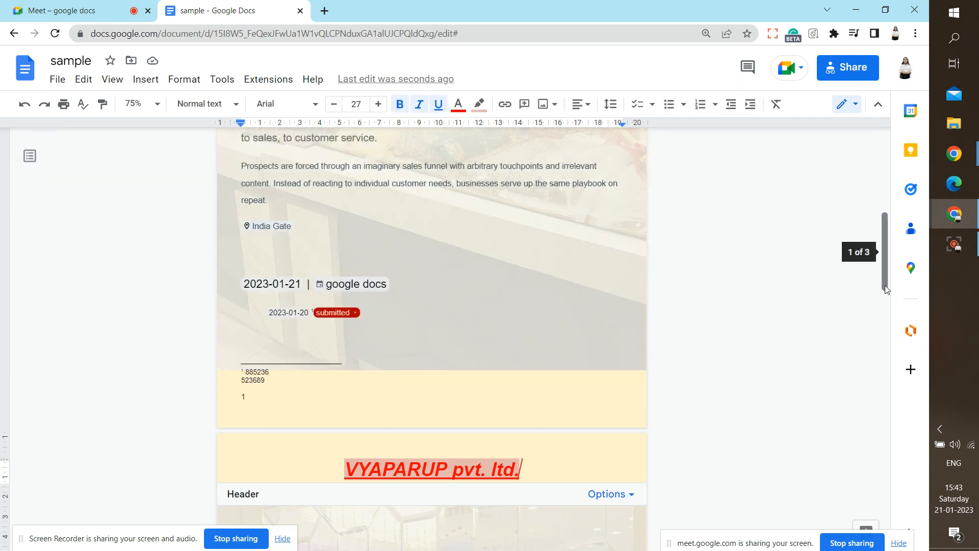
mouse_move(886, 289)
left_mouse_down()
mouse_move(881, 520)
mouse_move(898, 404)
mouse_move(884, 289)
left_mouse_up()
left_click_drag(886, 338, 884, 492)
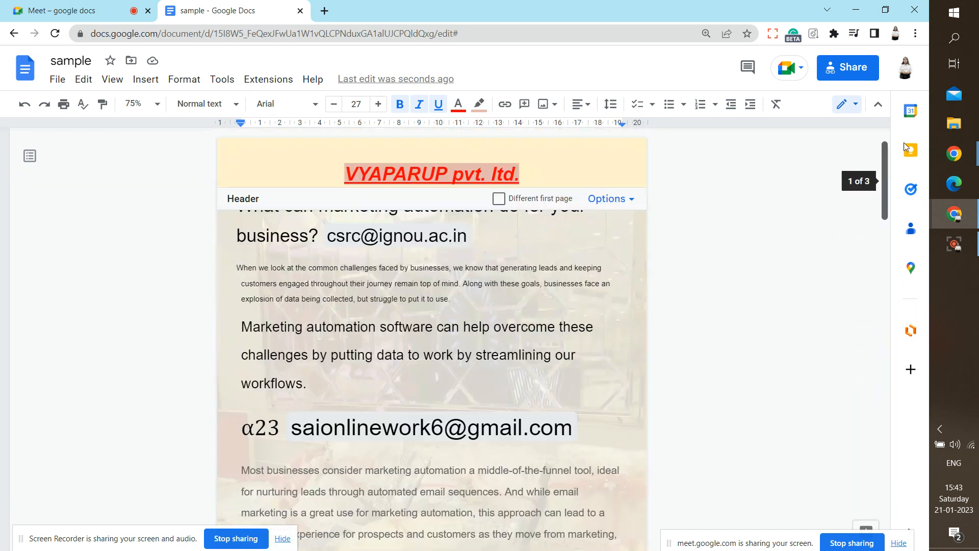
left_click(148, 83)
mouse_move(180, 86)
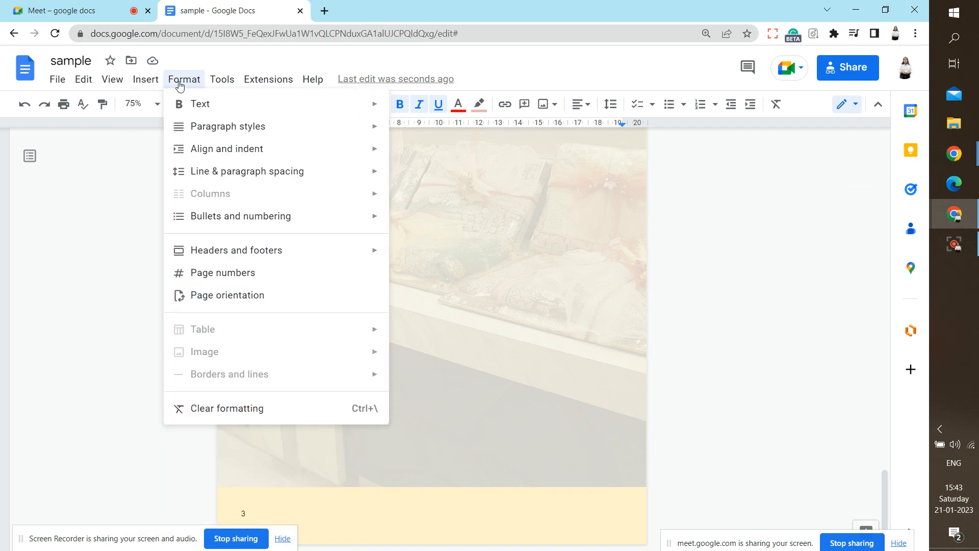
mouse_move(190, 104)
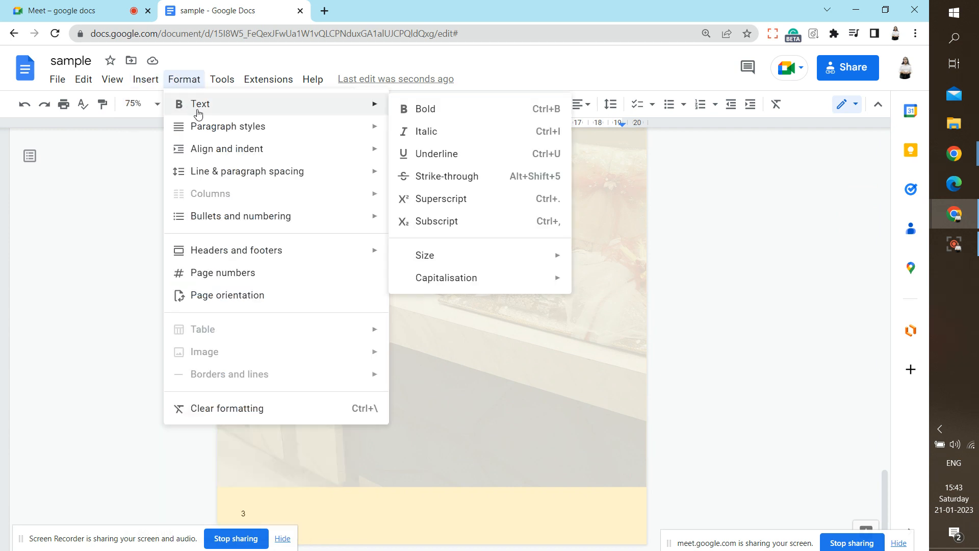
mouse_move(211, 127)
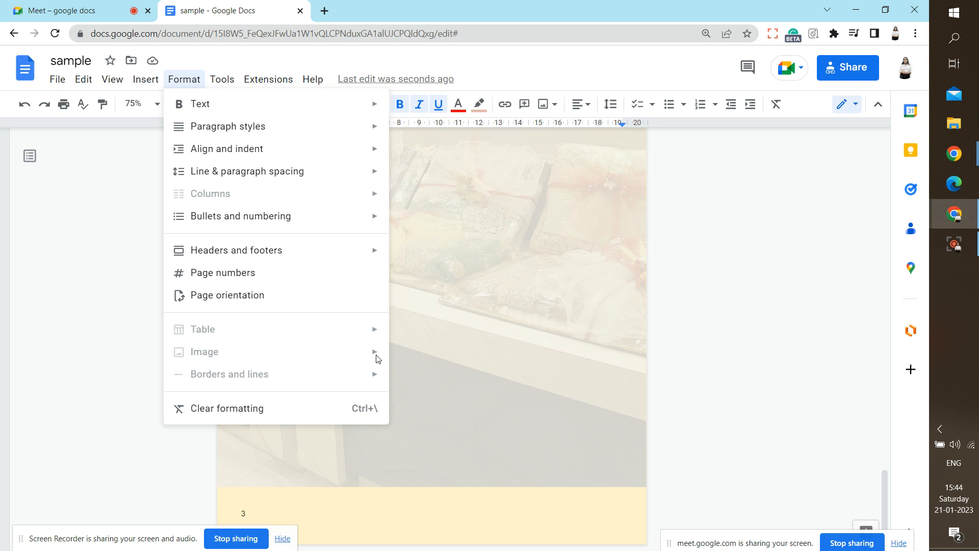
mouse_move(281, 224)
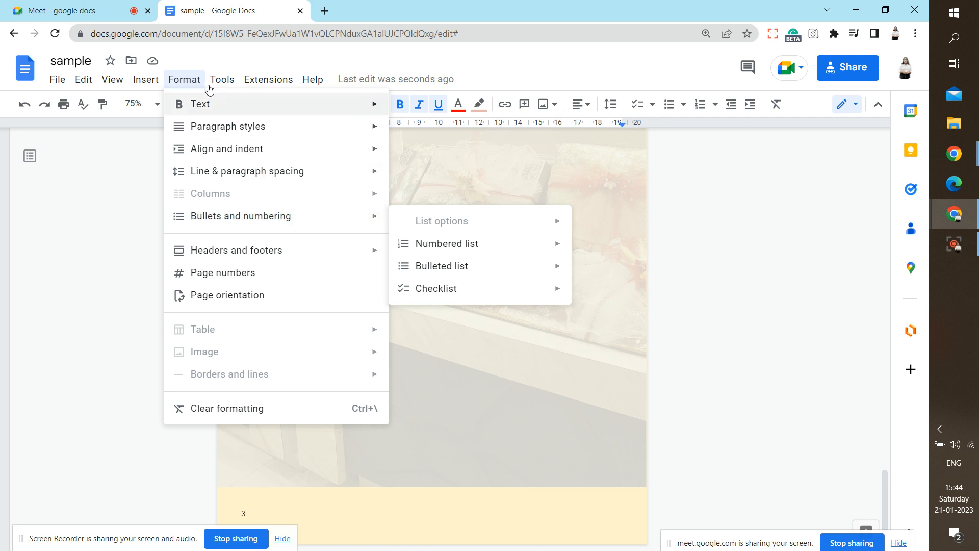
Turn on Show spelling suggestions for the document
mouse_move(227, 84)
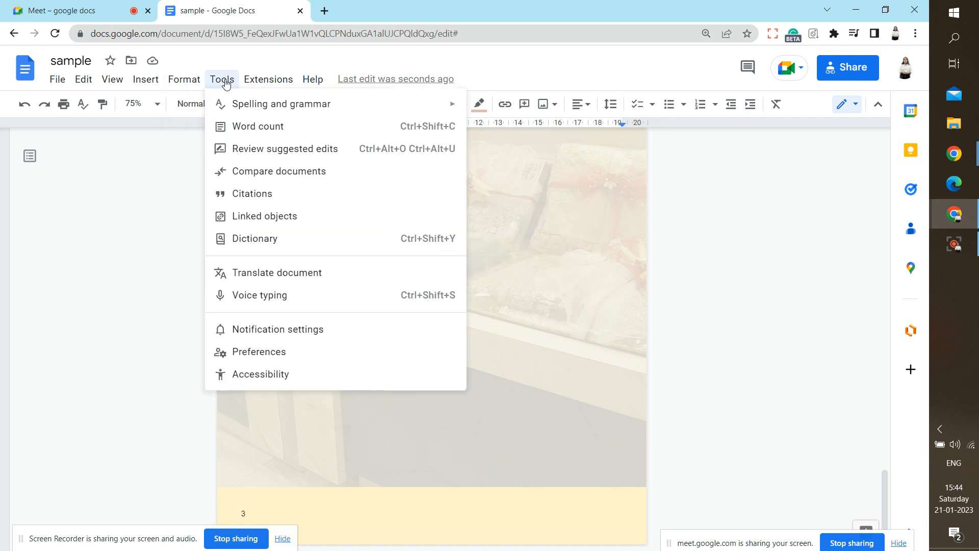
mouse_move(254, 108)
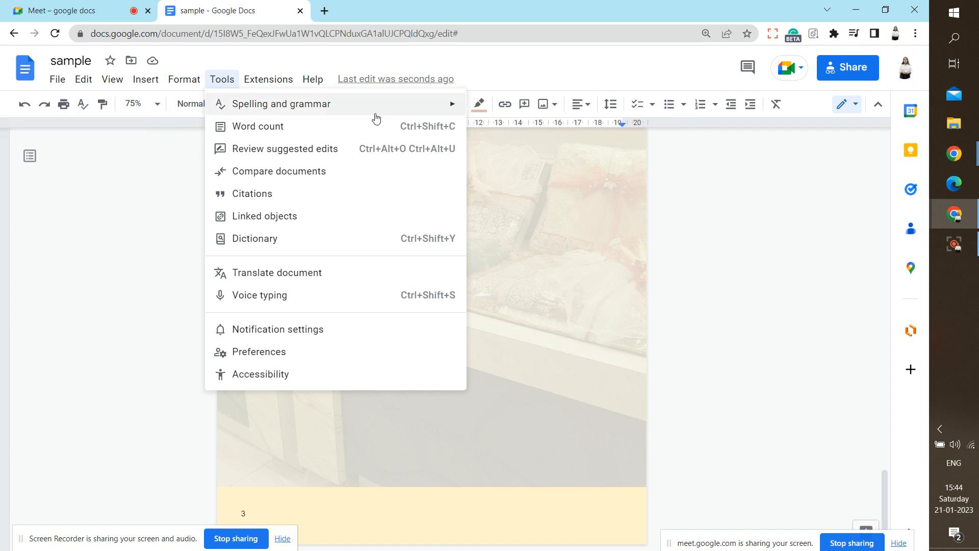
mouse_move(394, 117)
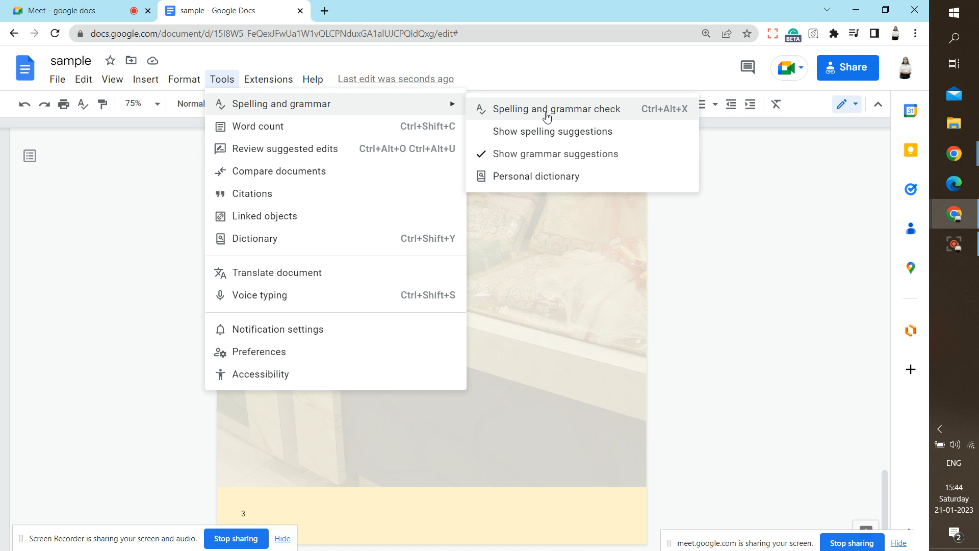
left_click(594, 137)
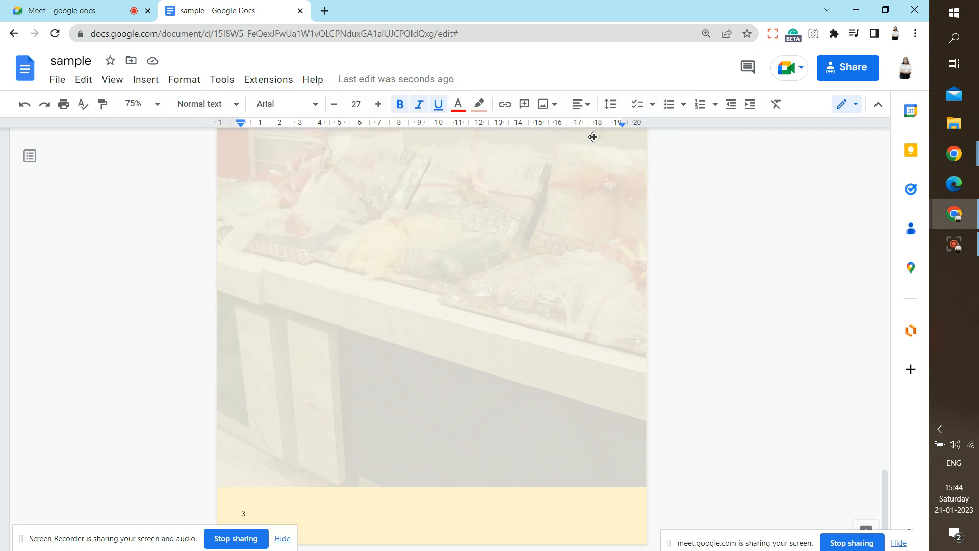
Add a line break after the header text "VYAPARUP pvt. ltd." on the first page and select the end of that line
scroll(888, 230, "up", 10)
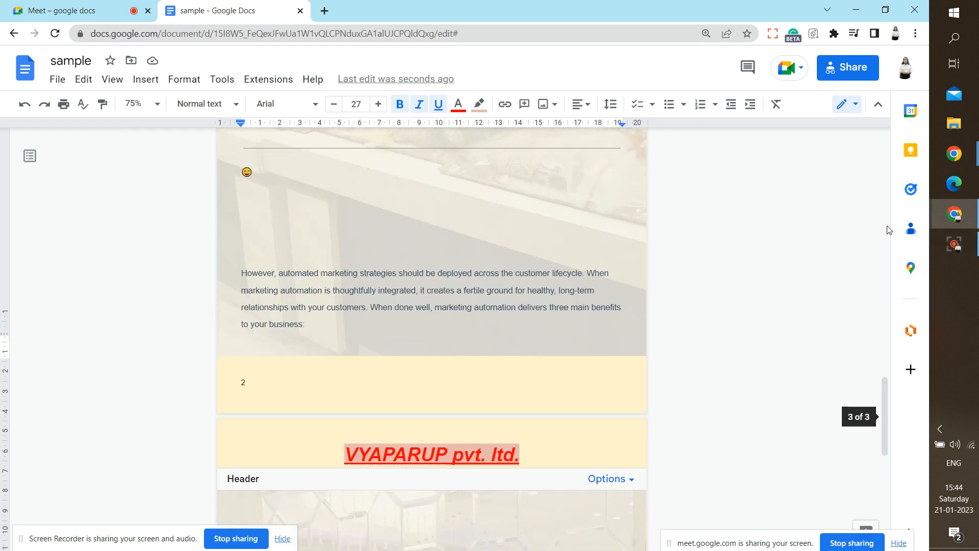
scroll(888, 230, "up", 10)
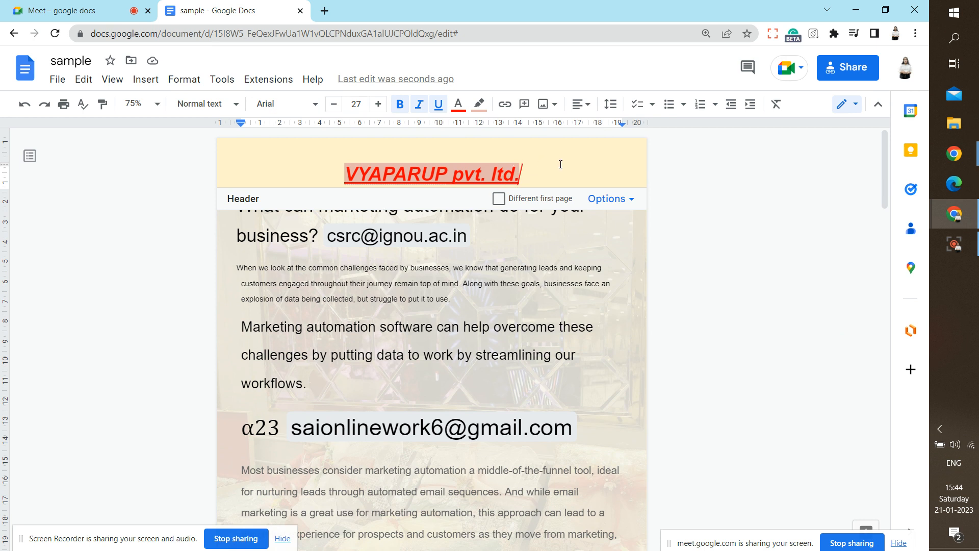
key("Return")
left_click(714, 212)
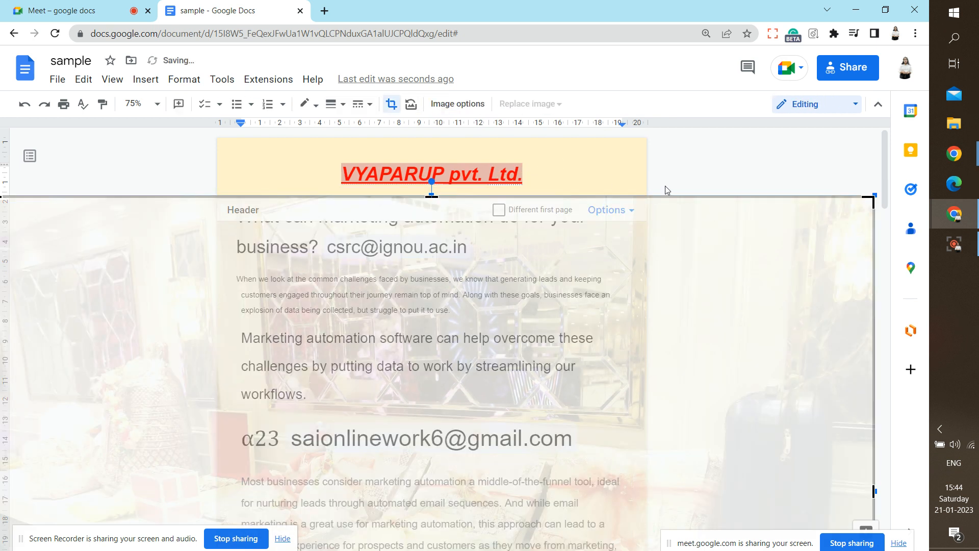
left_click(601, 177)
key("shift+Right")
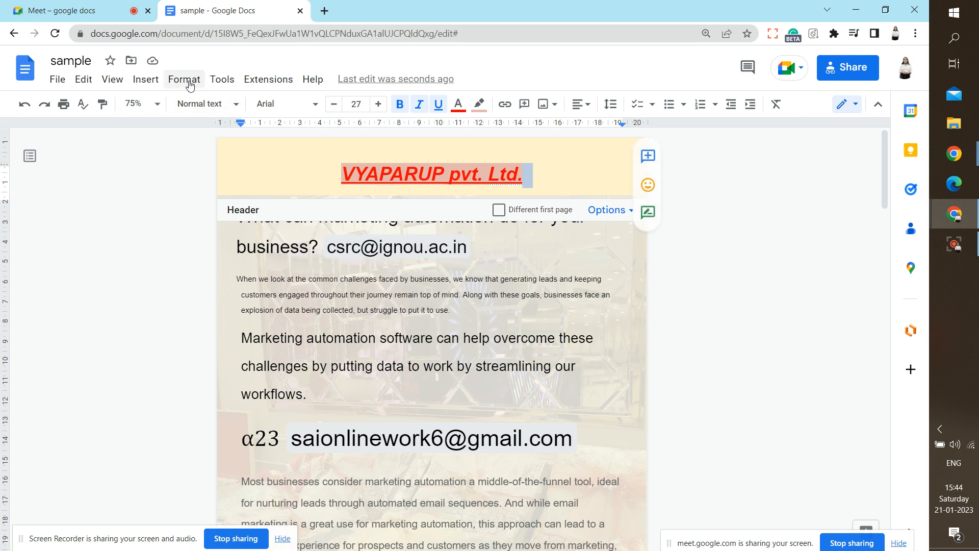
Review the document's word count and turn on Display word count while typing
left_click(221, 80)
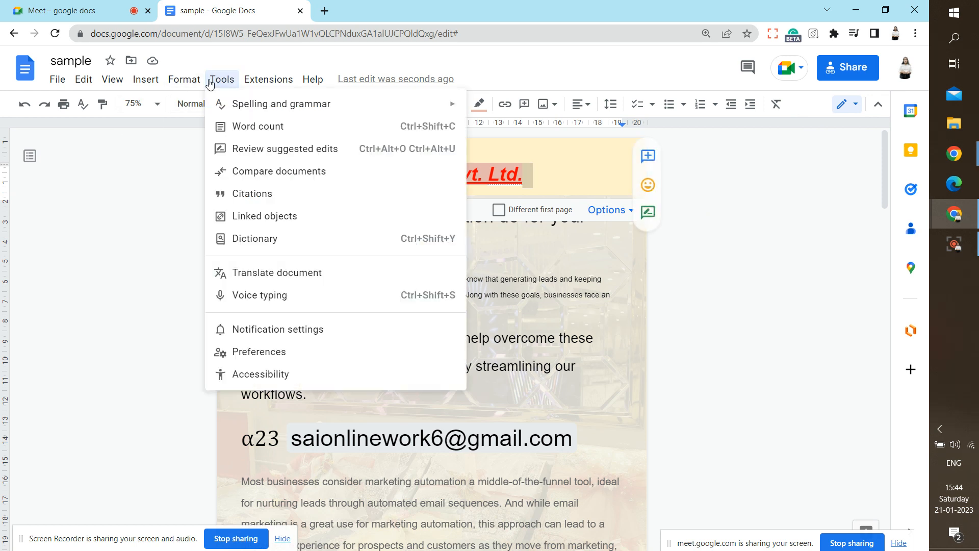
left_click(271, 132)
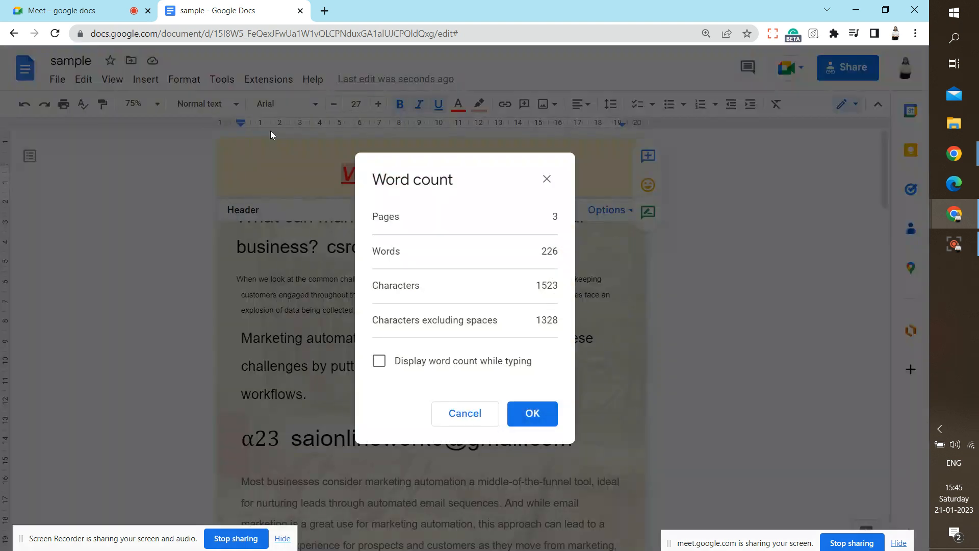
left_click(502, 369)
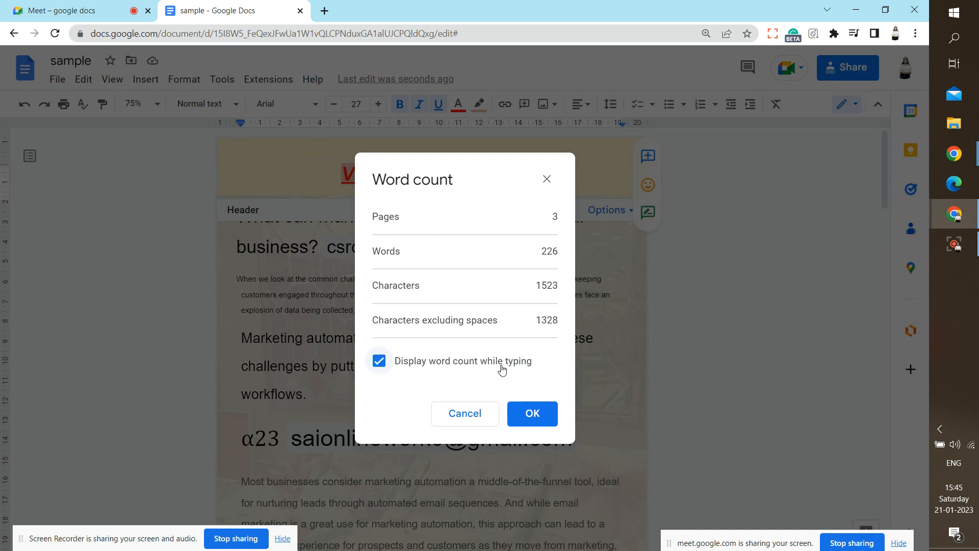
left_click(521, 416)
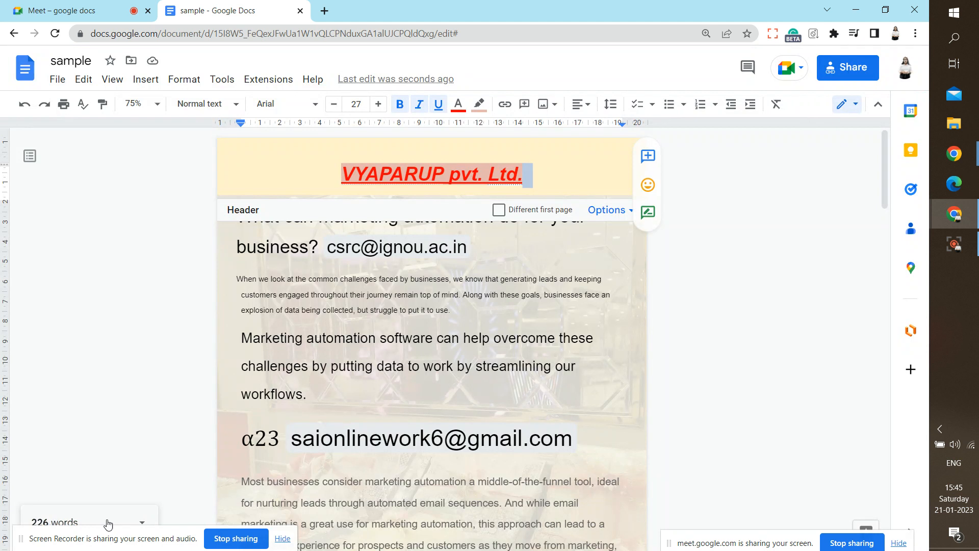
left_click(97, 538)
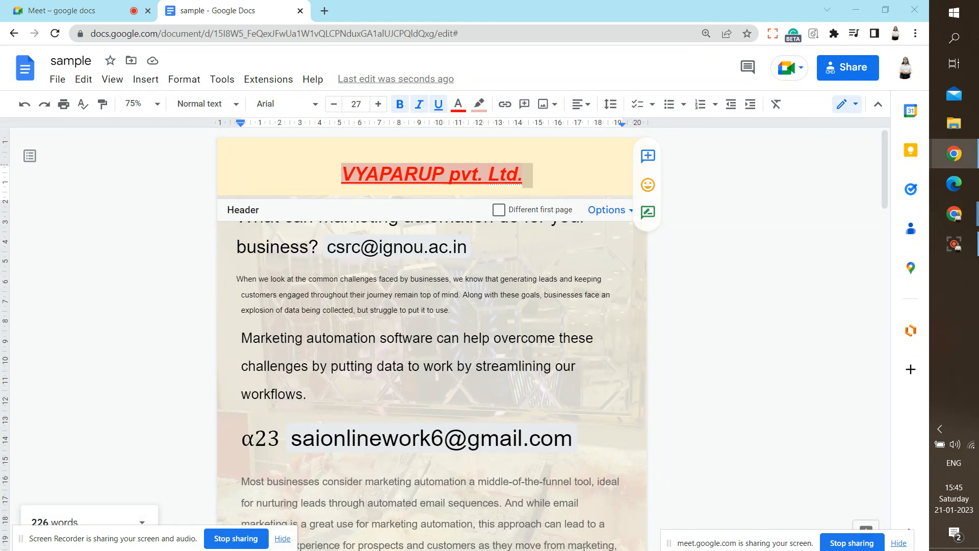
left_click_drag(88, 540, 575, 542)
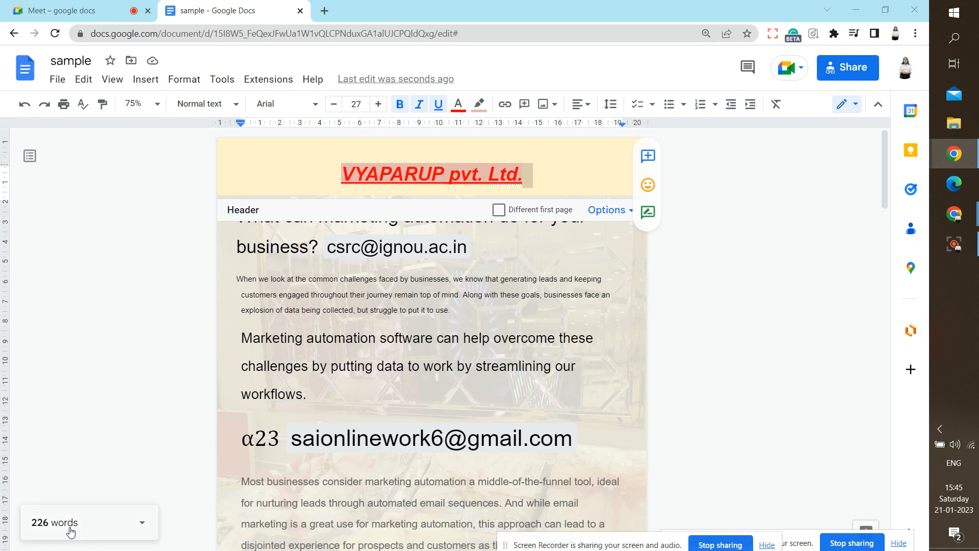
Compare the sample document with the first Untitled document in My Drive and open the resulting comparison
left_click(146, 80)
mouse_move(223, 80)
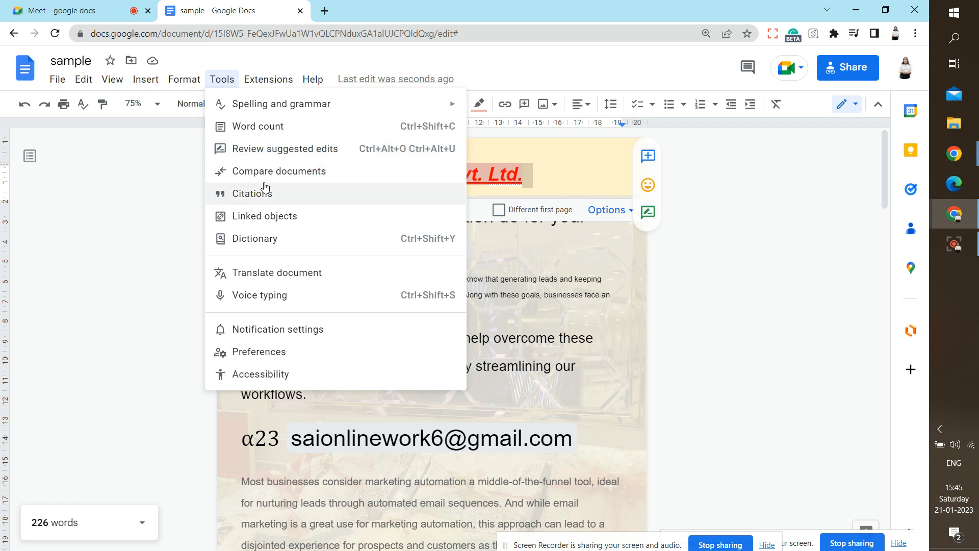
left_click(242, 174)
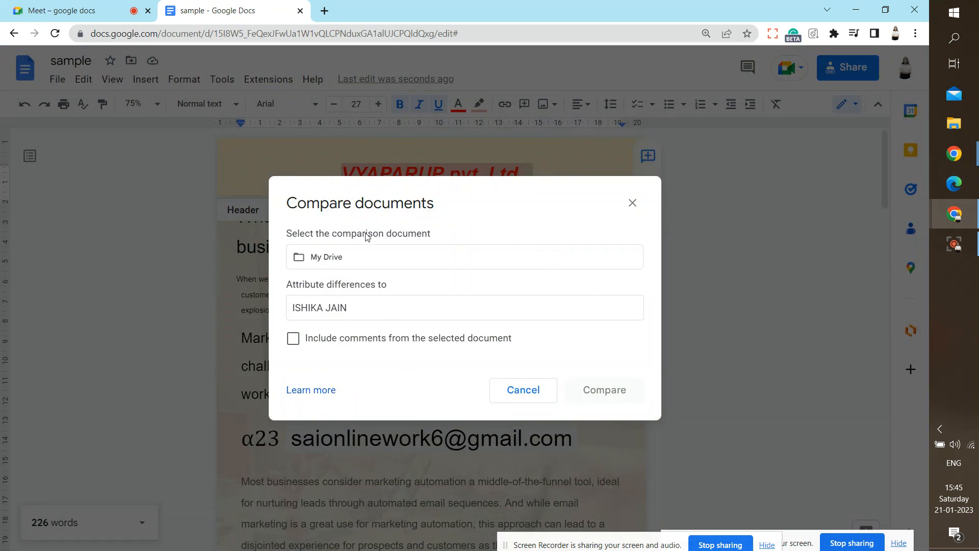
left_click(366, 253)
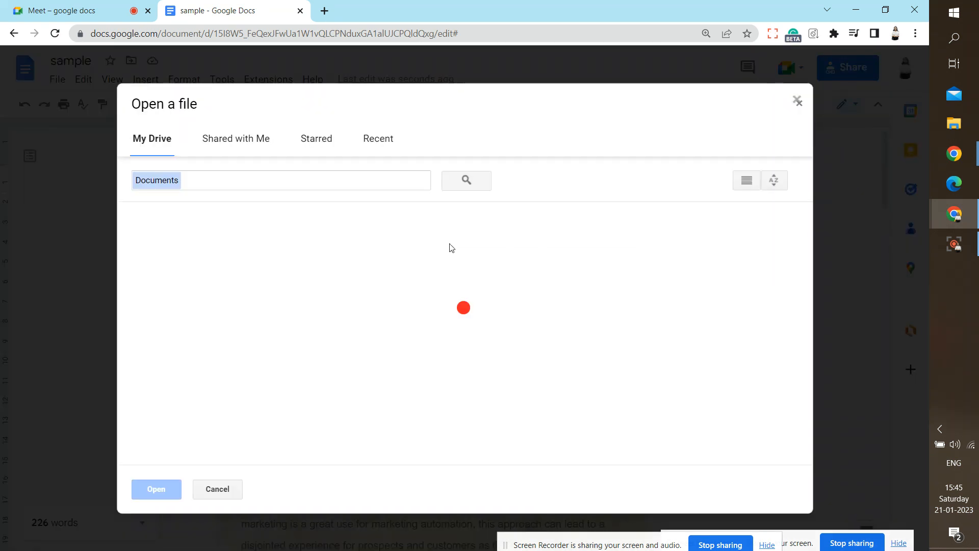
left_click(359, 432)
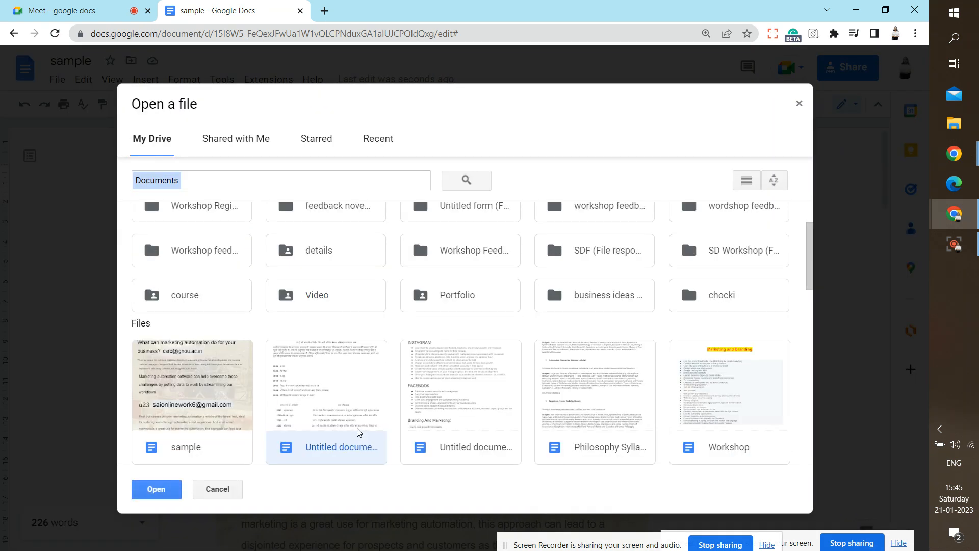
left_click(167, 484)
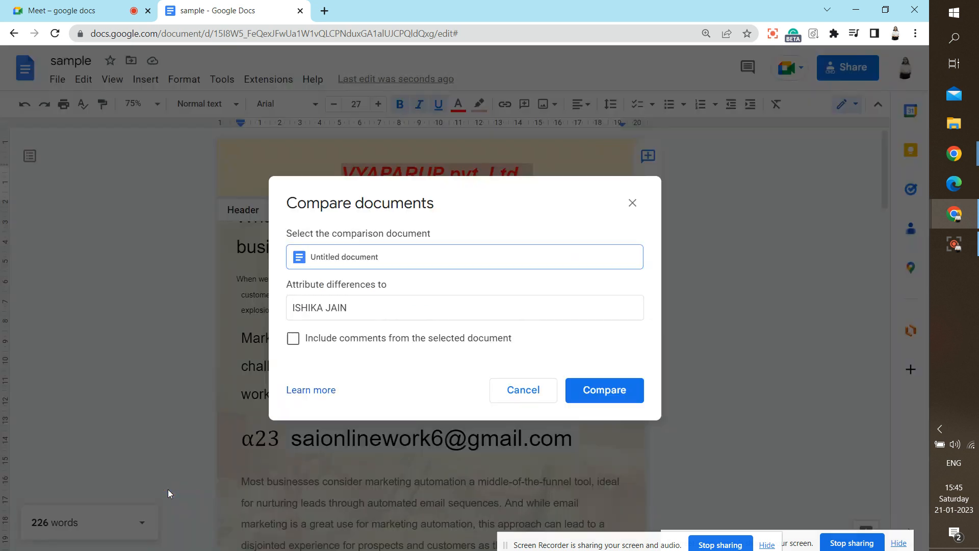
left_click(410, 340)
left_click(582, 405)
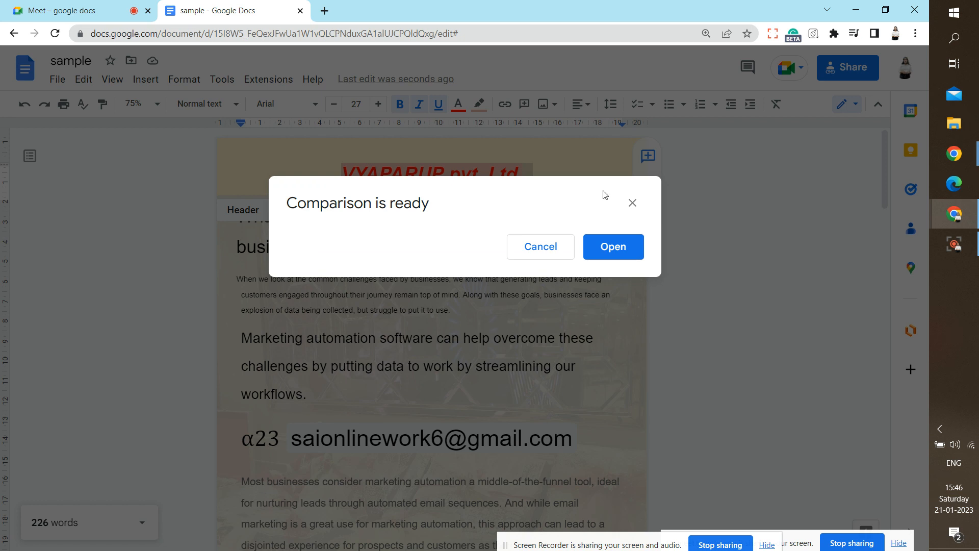
left_click(598, 255)
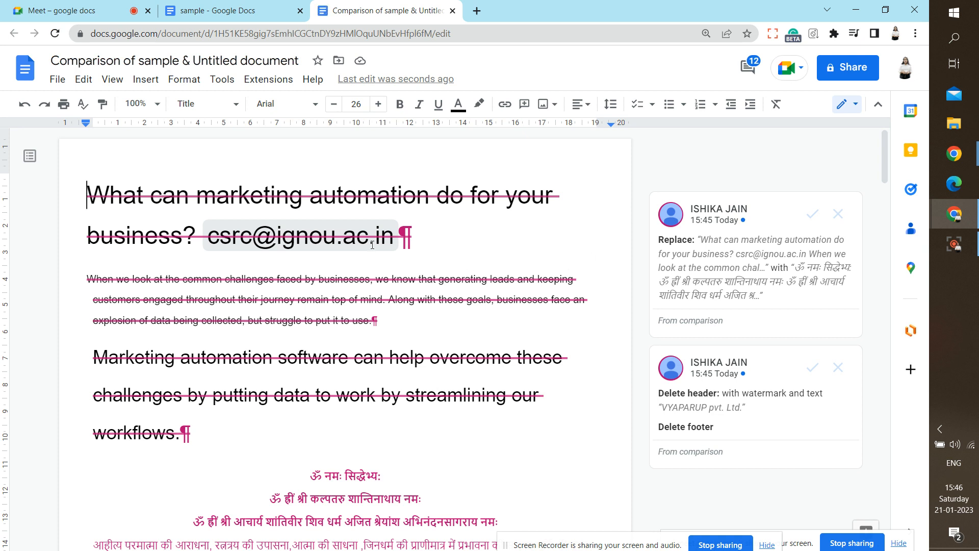
Close the comparison document and return to the body of the sample document
left_click(452, 11)
key("Escape")
left_click(665, 254)
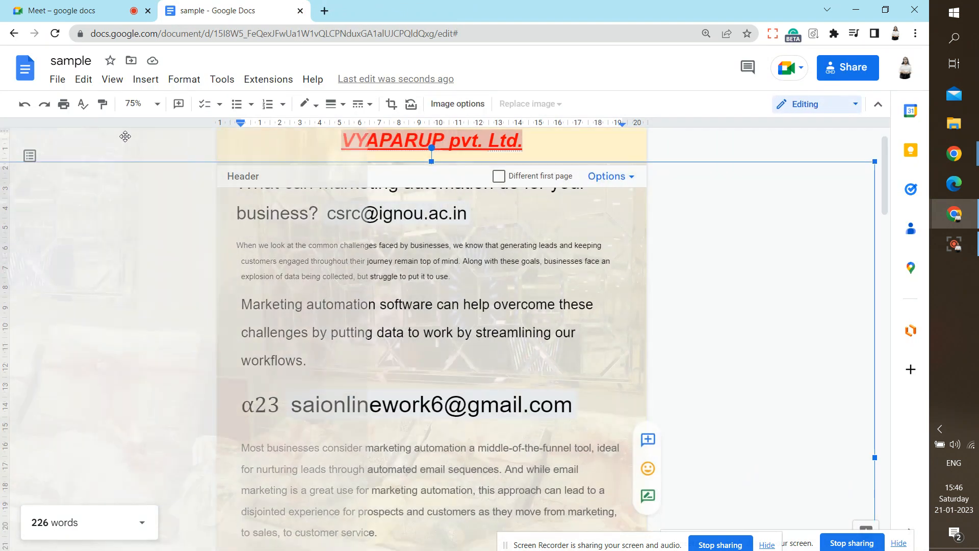
scroll(380, 250, "down", 2)
left_click(379, 250)
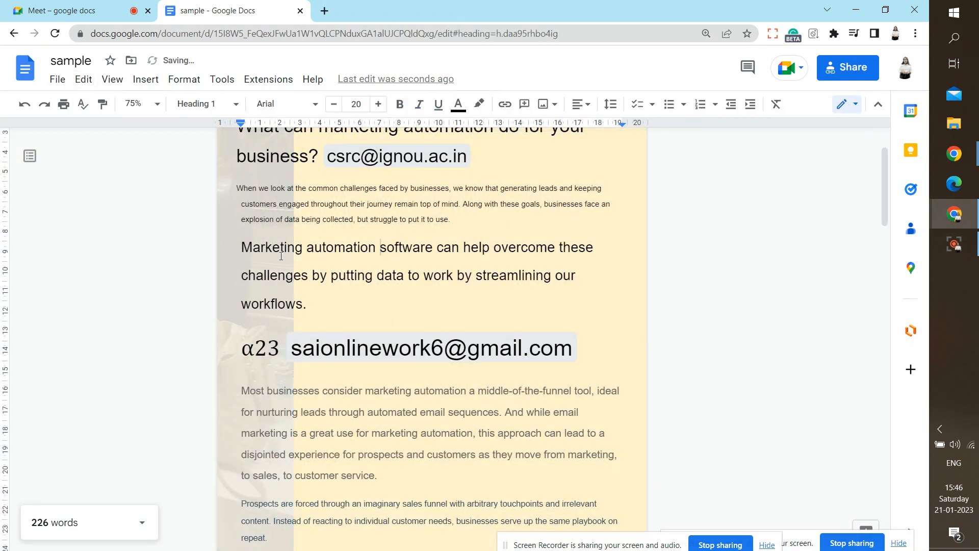
left_click(226, 251)
left_click(227, 250)
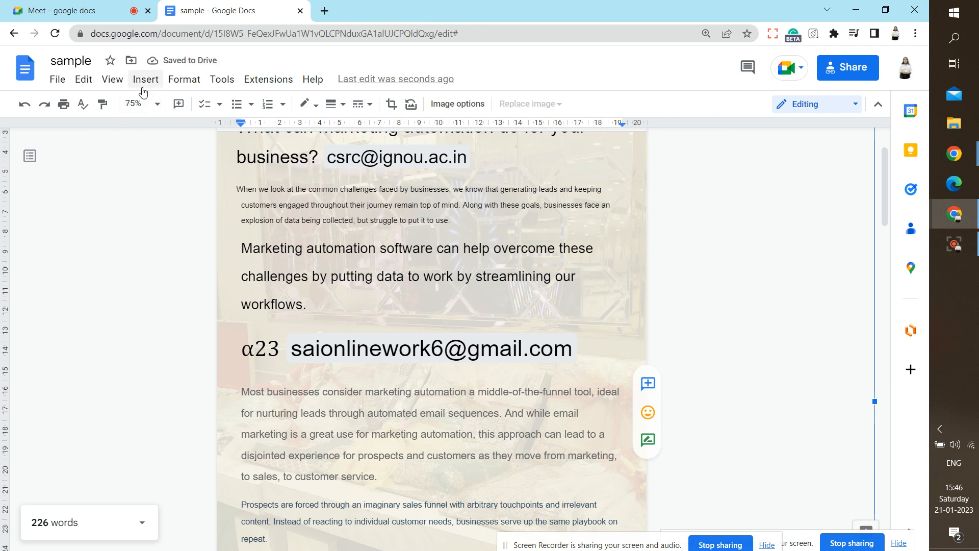
Select the paragraph beginning "Marketing automation software can help" and open the document's Citations tool
left_click(221, 80)
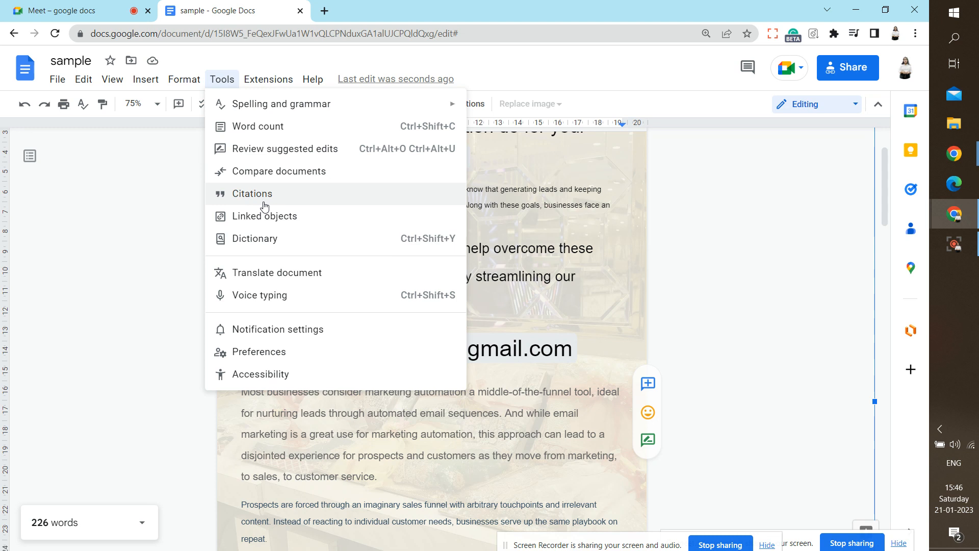
left_click(504, 251)
triple_click(365, 277)
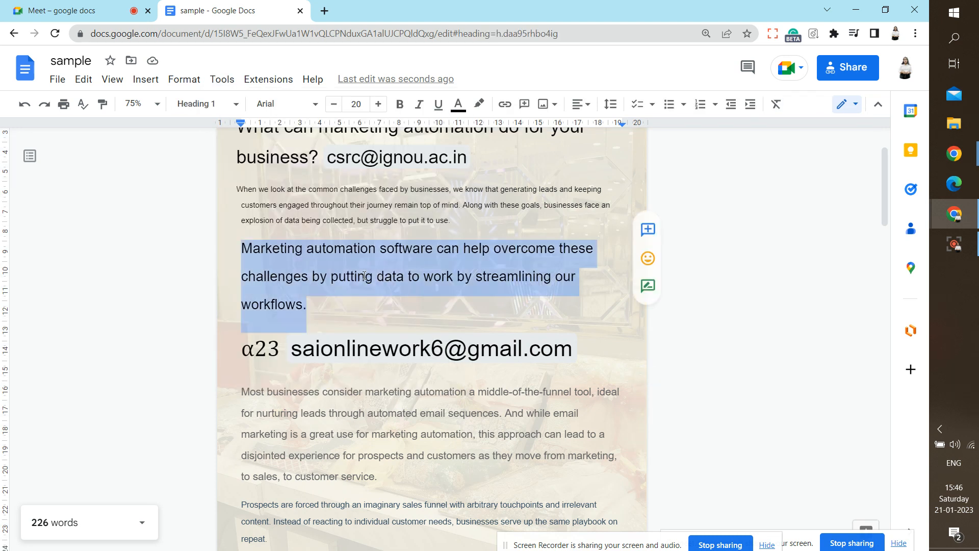
left_click(220, 80)
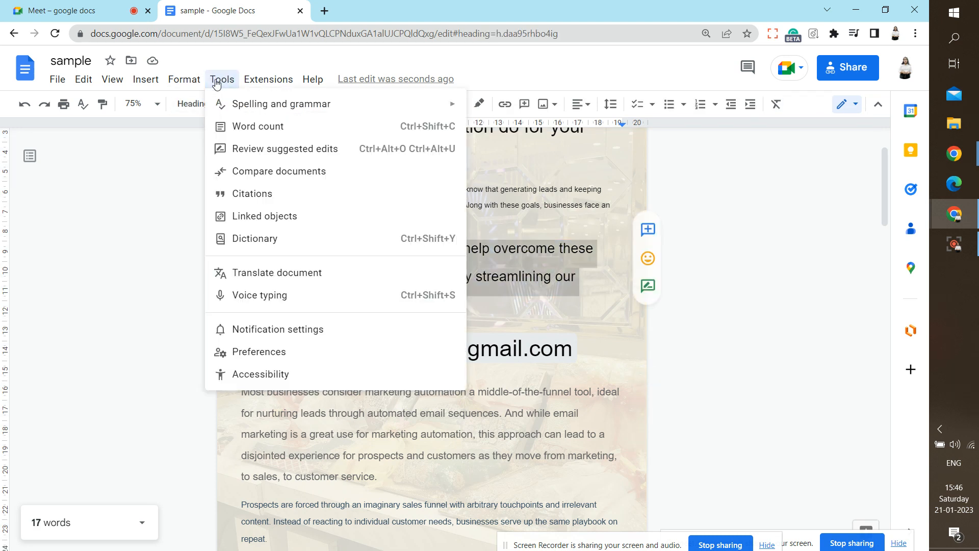
left_click(228, 192)
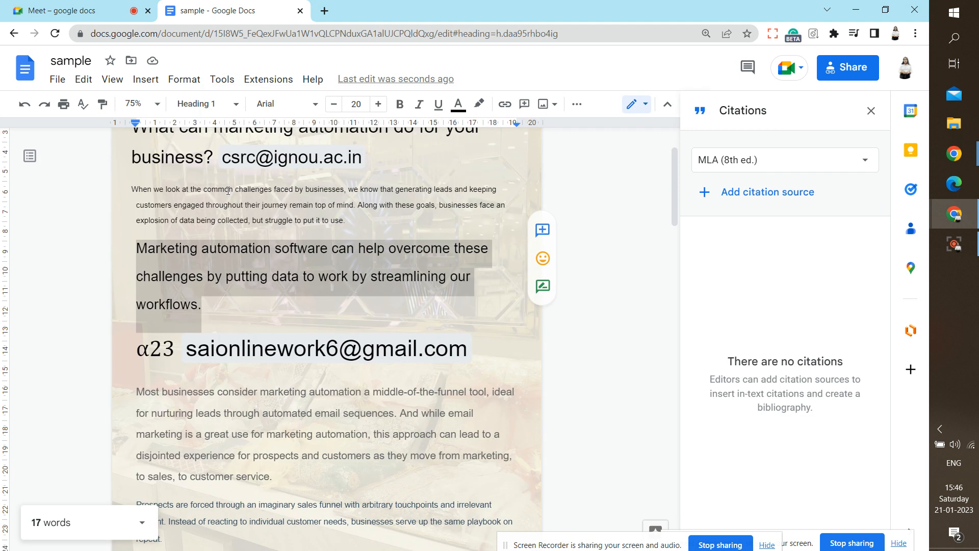
Start a citation source with source type Website accessed by Website, and choose to cite it manually
left_click(737, 203)
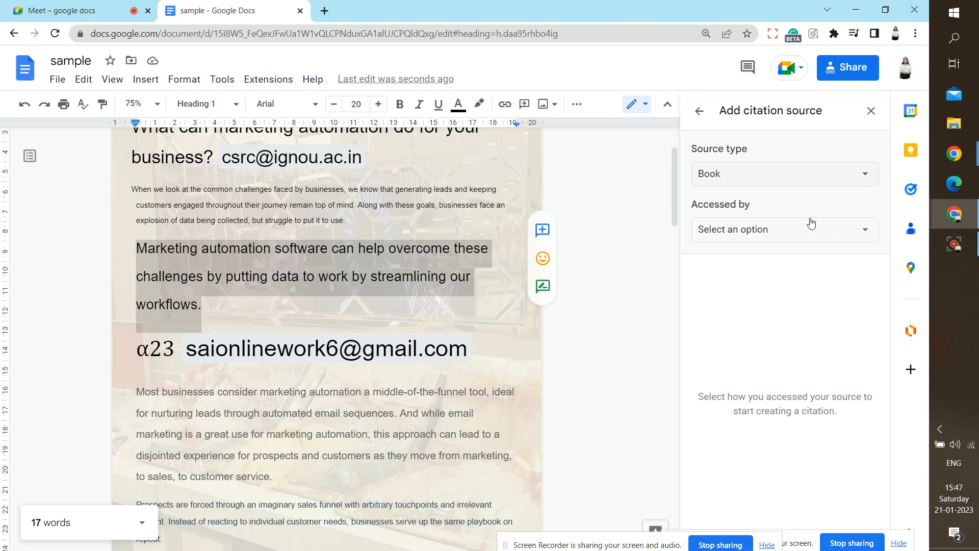
left_click(789, 186)
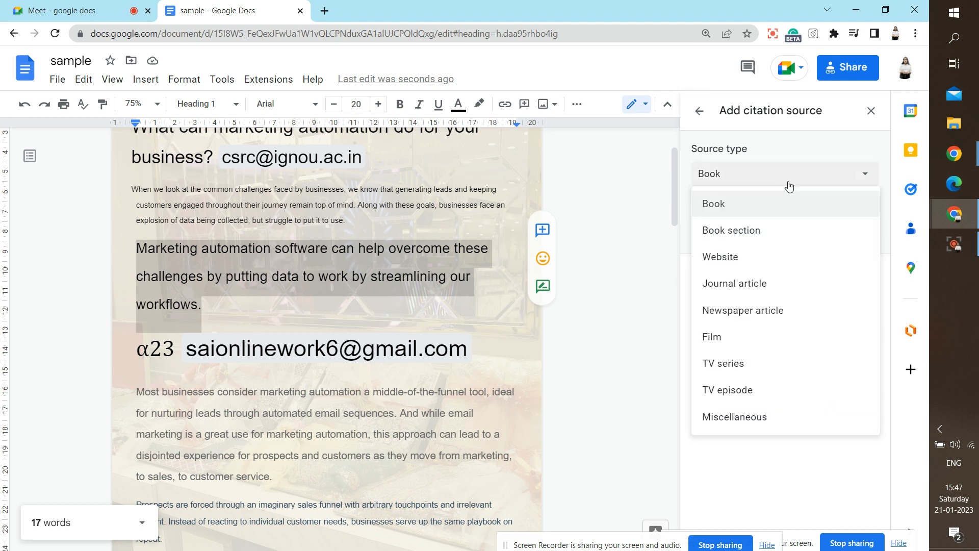
left_click(736, 255)
left_click(730, 232)
left_click(730, 230)
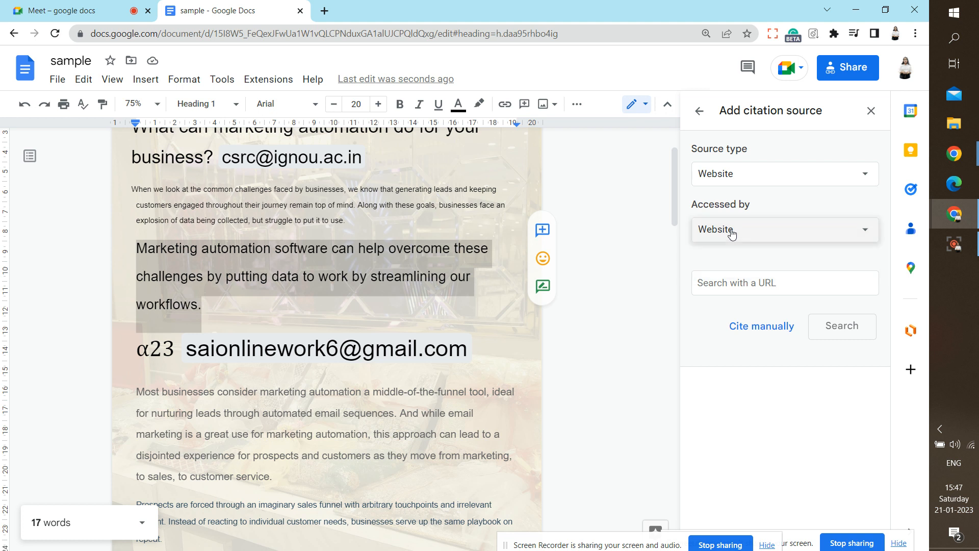
left_click(731, 284)
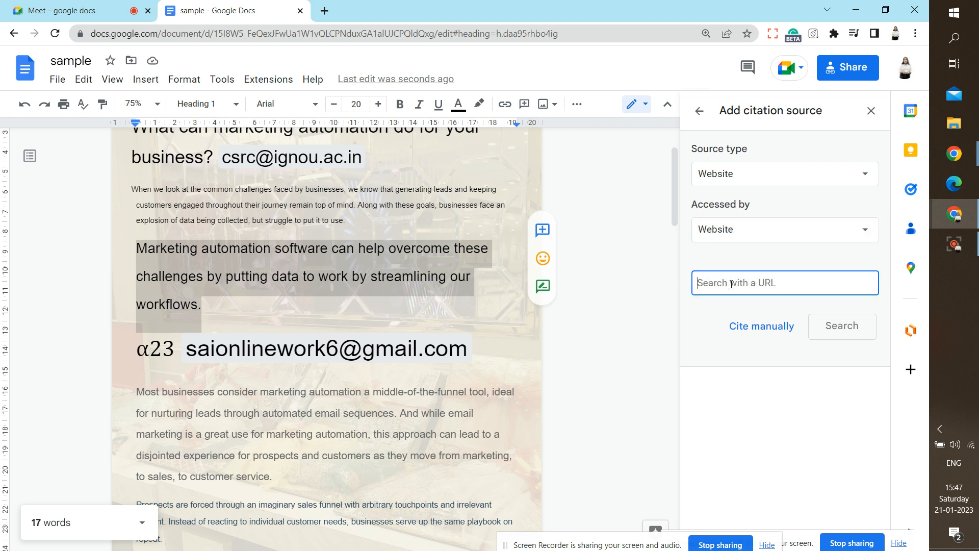
left_click(758, 328)
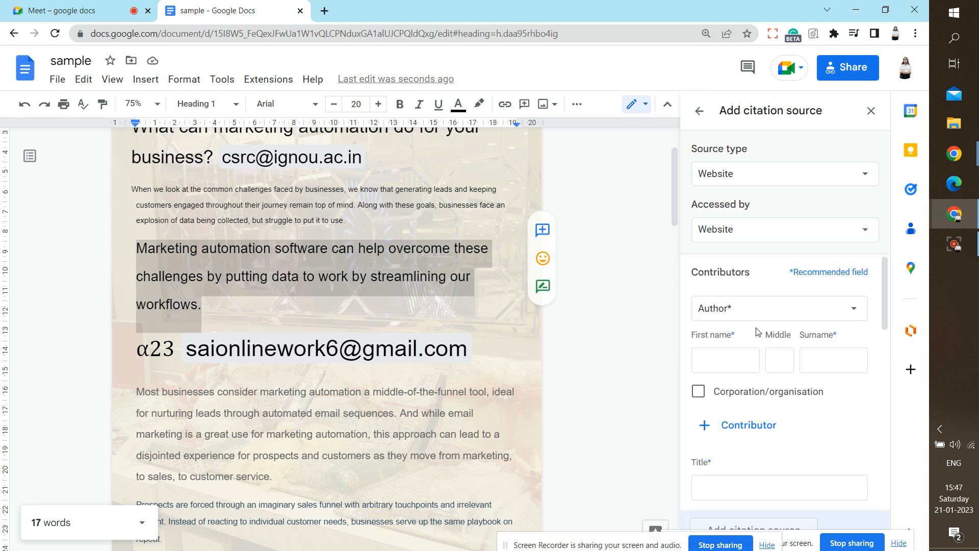
Examine the manual citation fields for a website source through Short title, along with the source type and access options
left_click(625, 330)
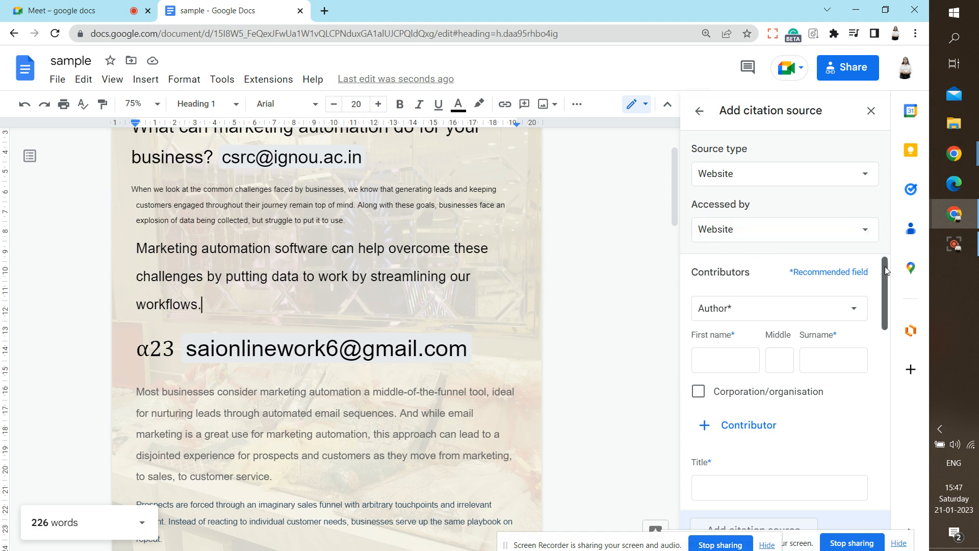
left_click_drag(886, 286, 893, 467)
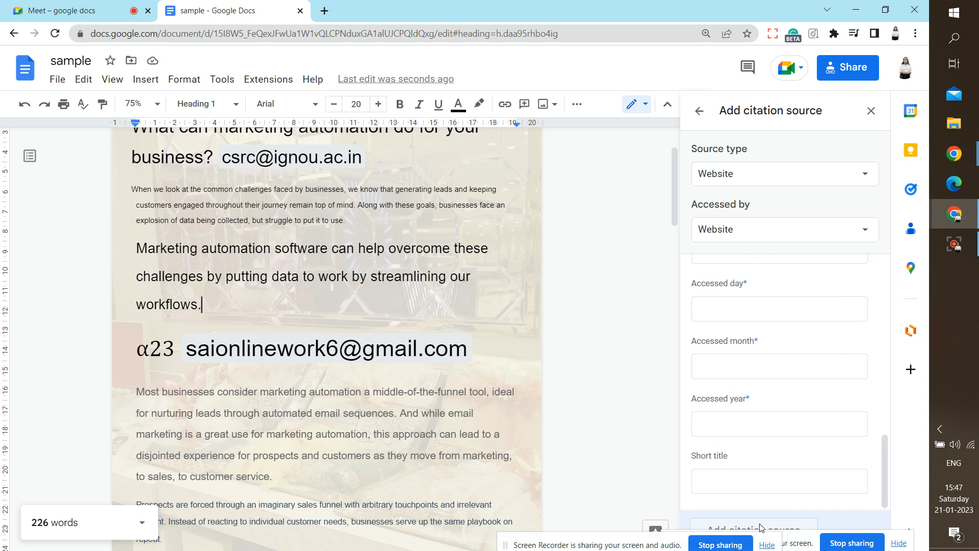
left_click_drag(795, 543, 617, 545)
left_click(799, 538)
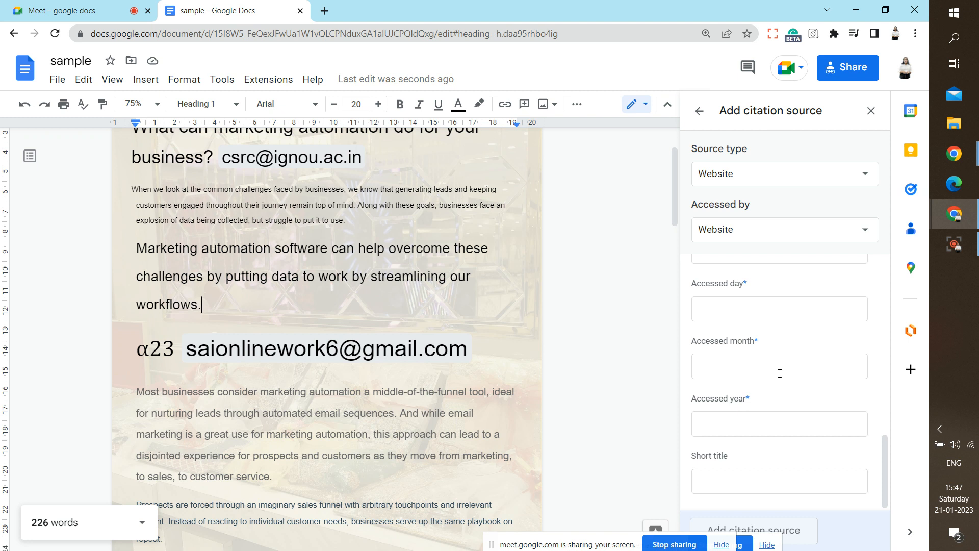
left_click(785, 182)
left_click(785, 182)
left_click(757, 225)
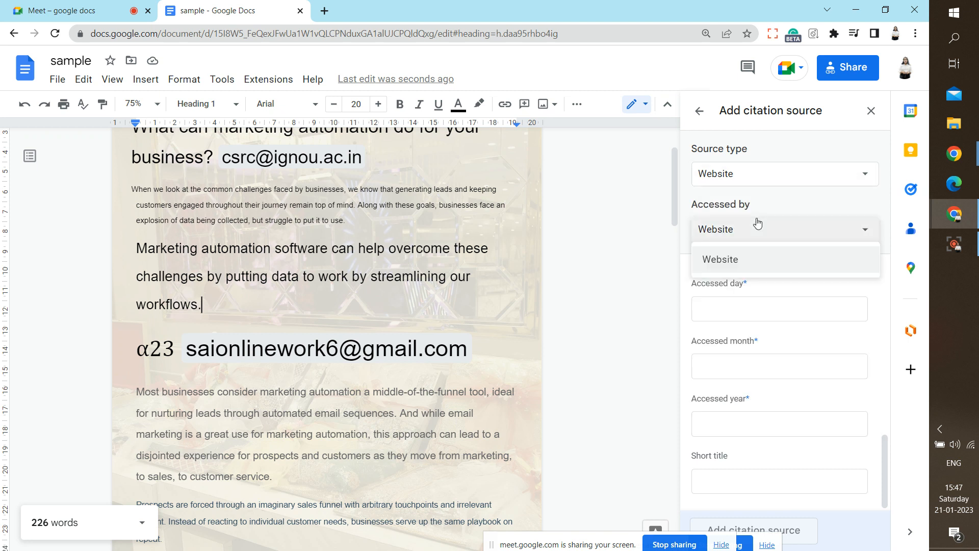
left_click(736, 272)
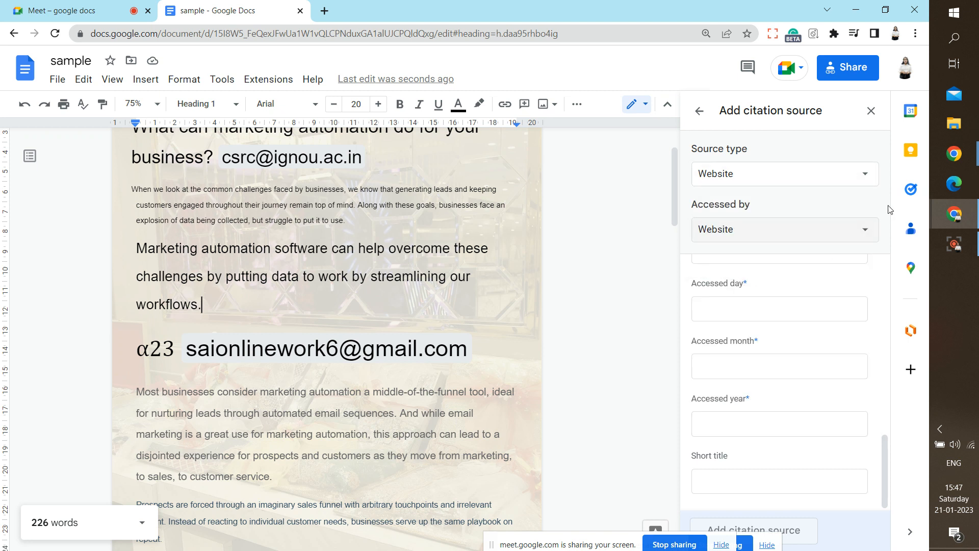
scroll(890, 265, "up", 8)
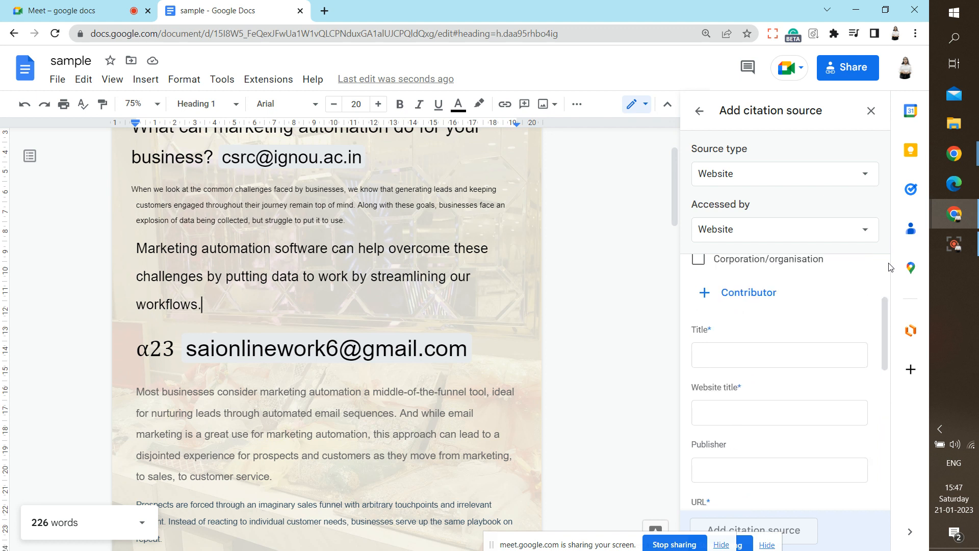
Add a second contributor to the manual citation, remove it, and check the role options of the remaining contributor
left_click(739, 293)
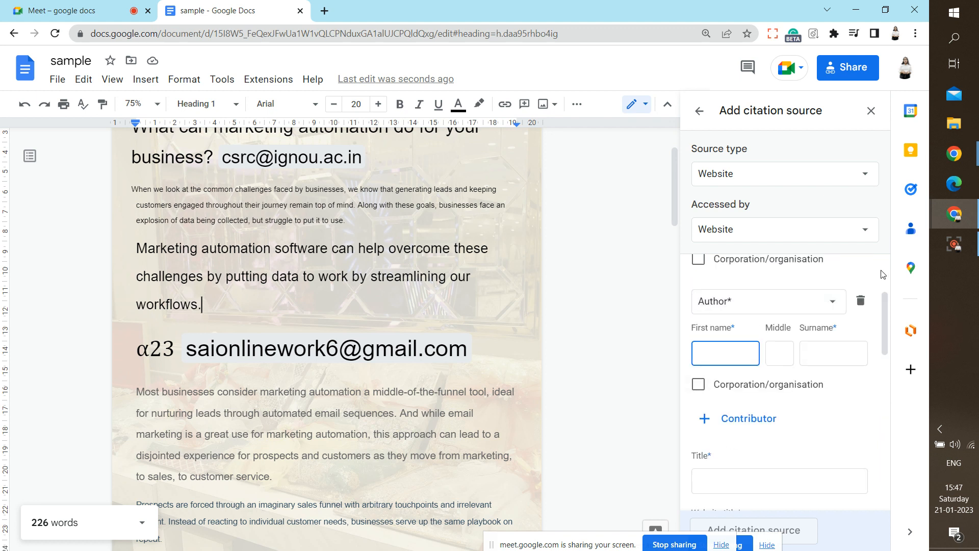
left_click(861, 300)
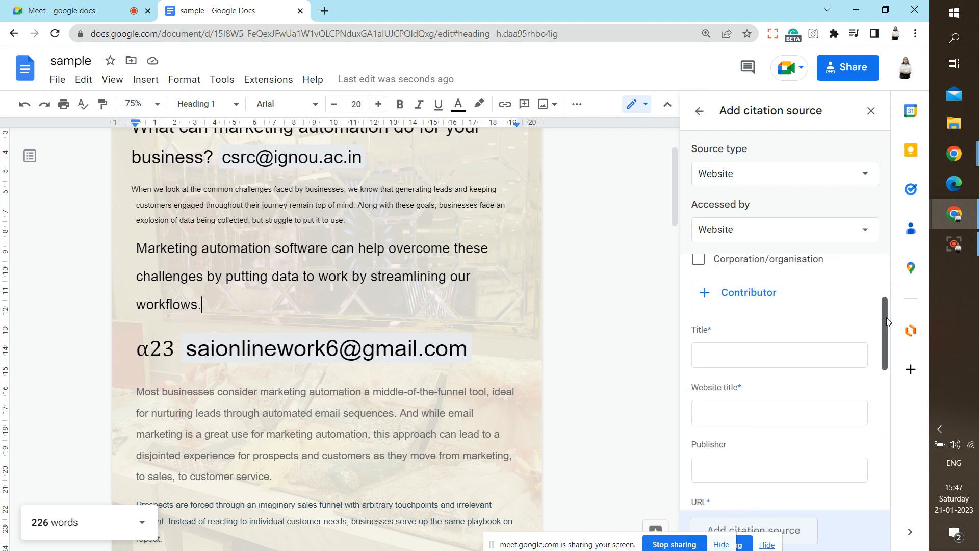
scroll(887, 265, "up", 3)
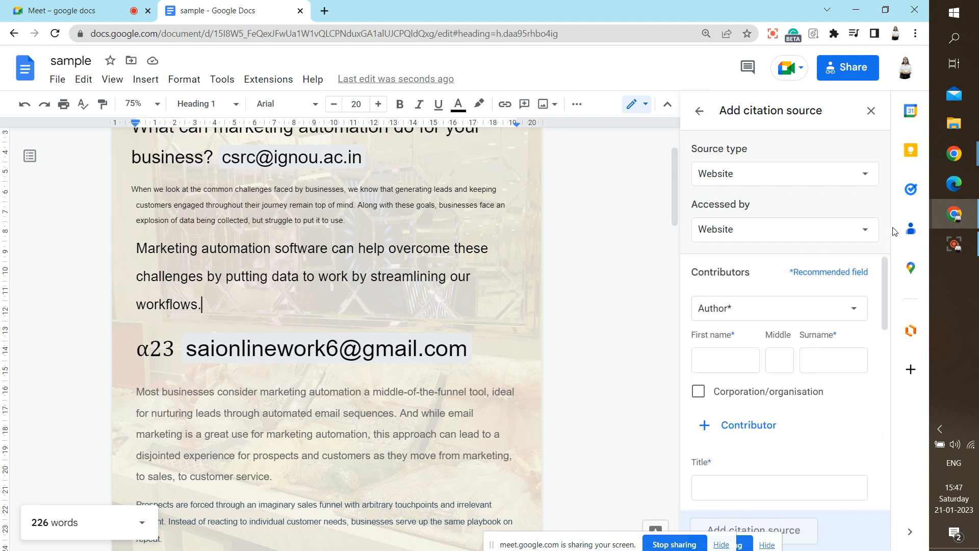
left_click(743, 313)
left_click(741, 347)
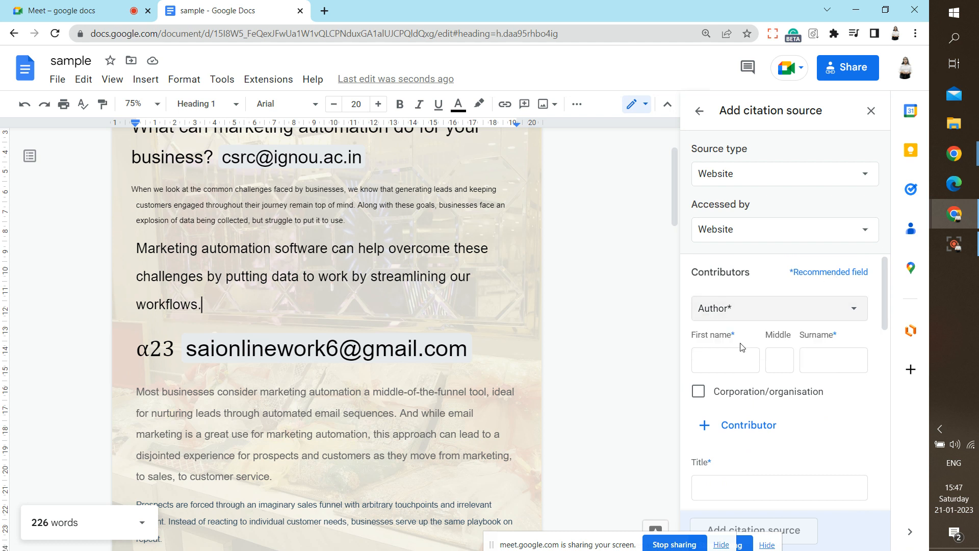
left_click(650, 157)
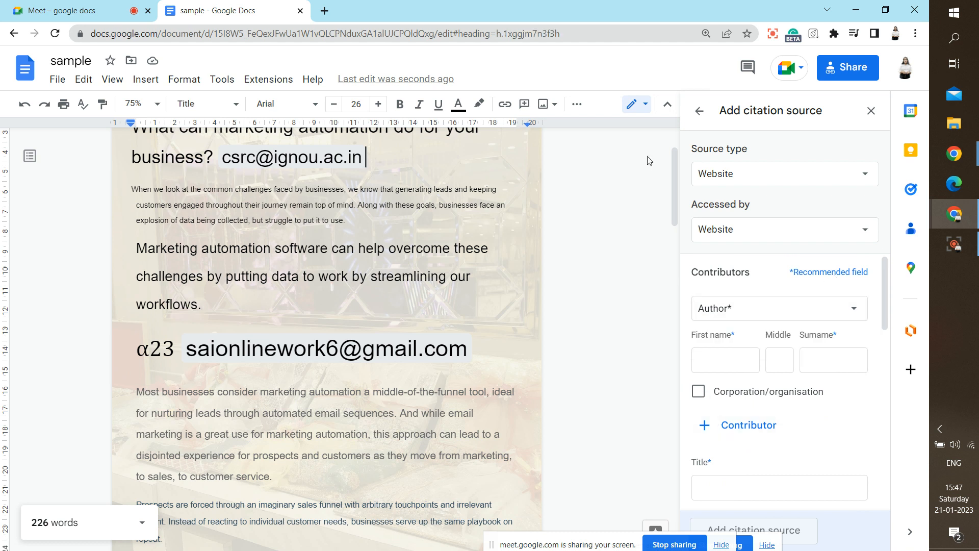
Leave the manual citation and start a new Book source accessed by Website, activating its ISBN search
left_click(700, 111)
left_click(744, 196)
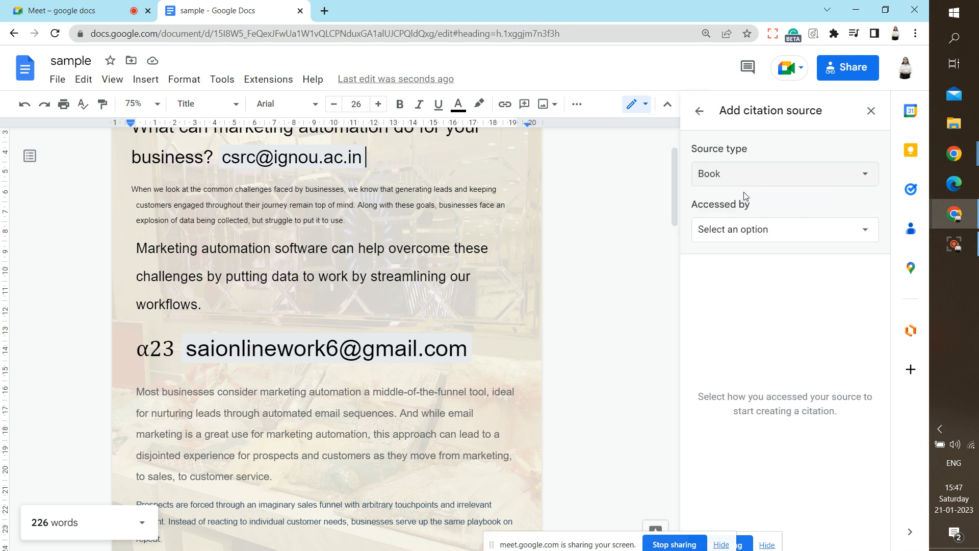
left_click(724, 229)
left_click(739, 291)
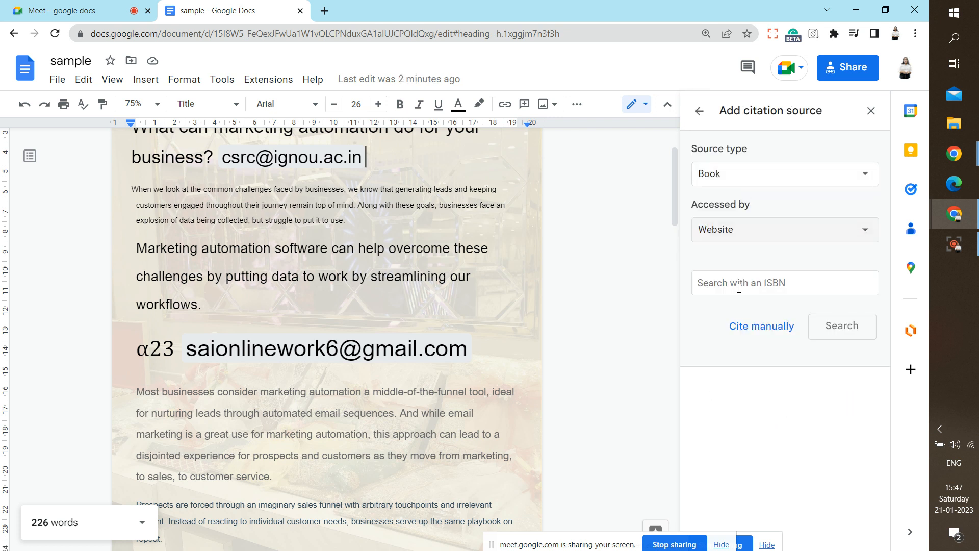
left_click(756, 289)
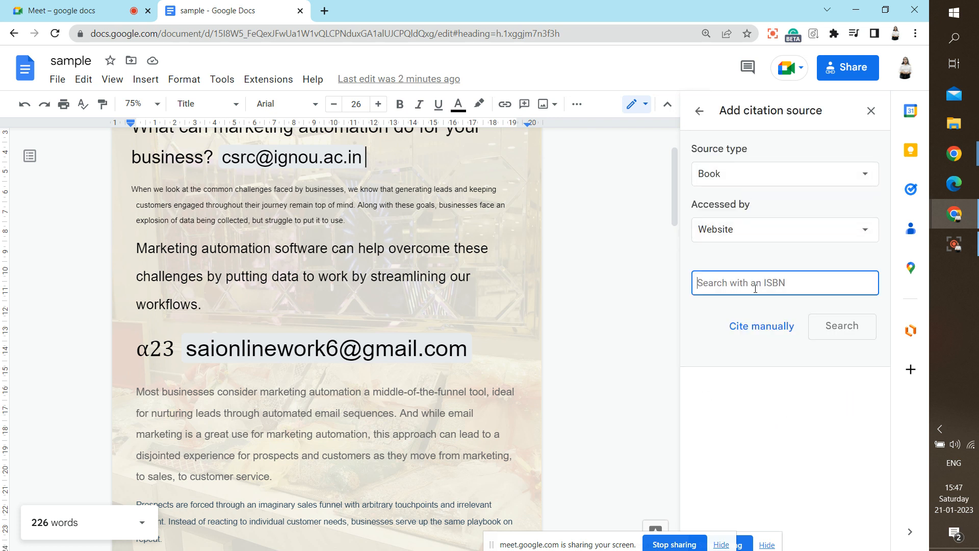
Change the citation's source type to Website and activate its URL search
left_click(741, 174)
left_click(732, 258)
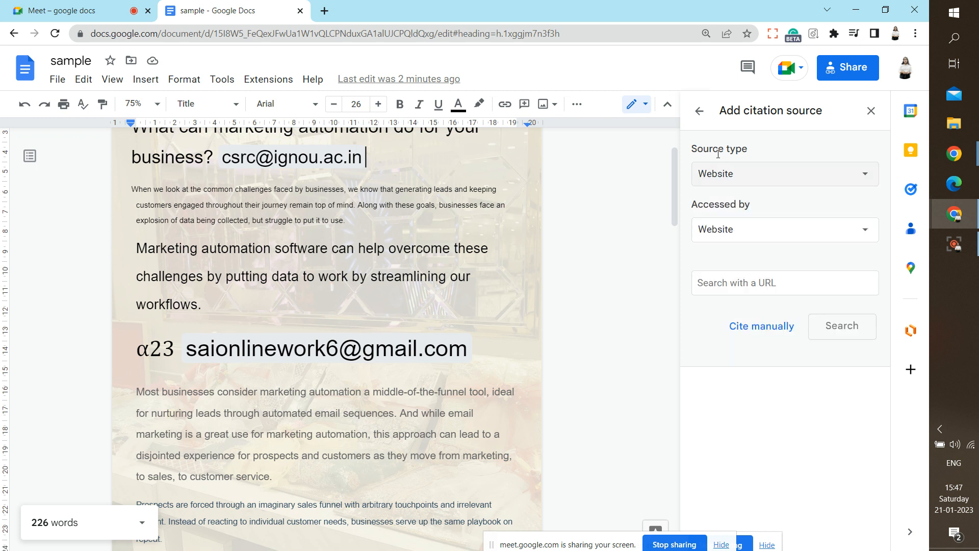
left_click(729, 283)
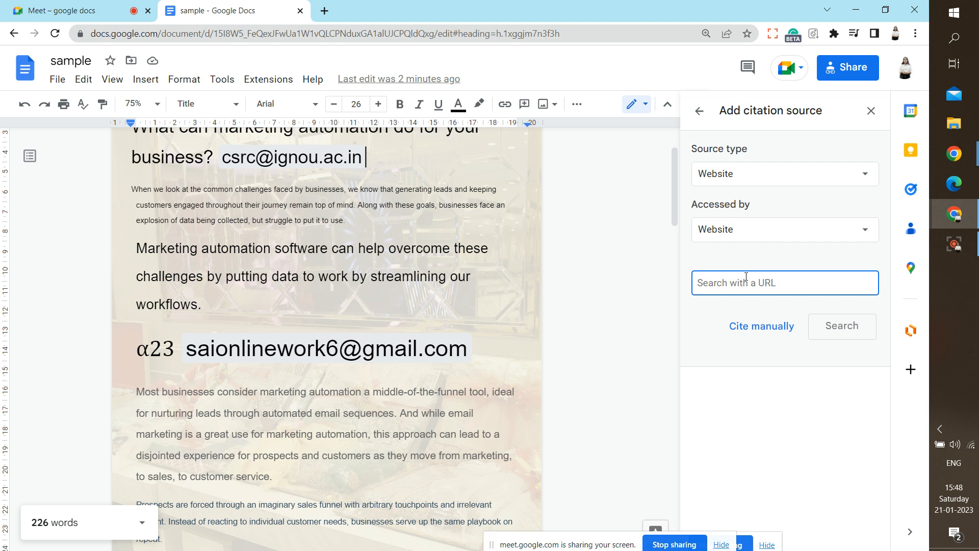
Look up the word "dream" in the dictionary to read its definitions and synonyms
left_click(209, 85)
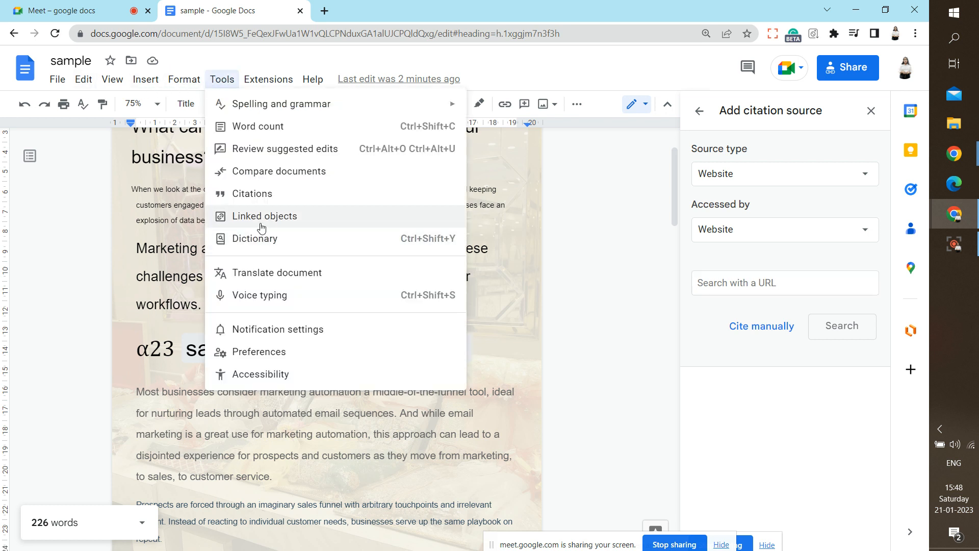
mouse_move(134, 82)
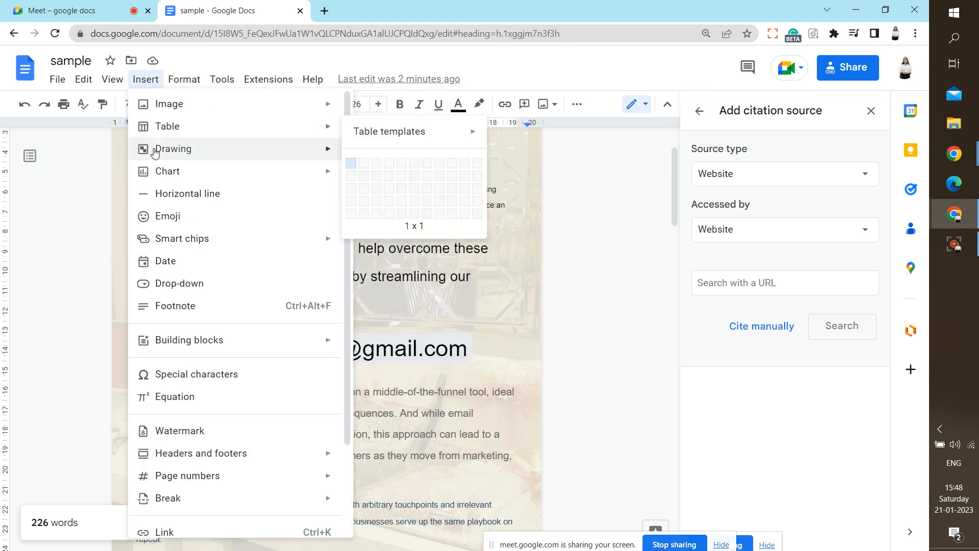
mouse_move(166, 185)
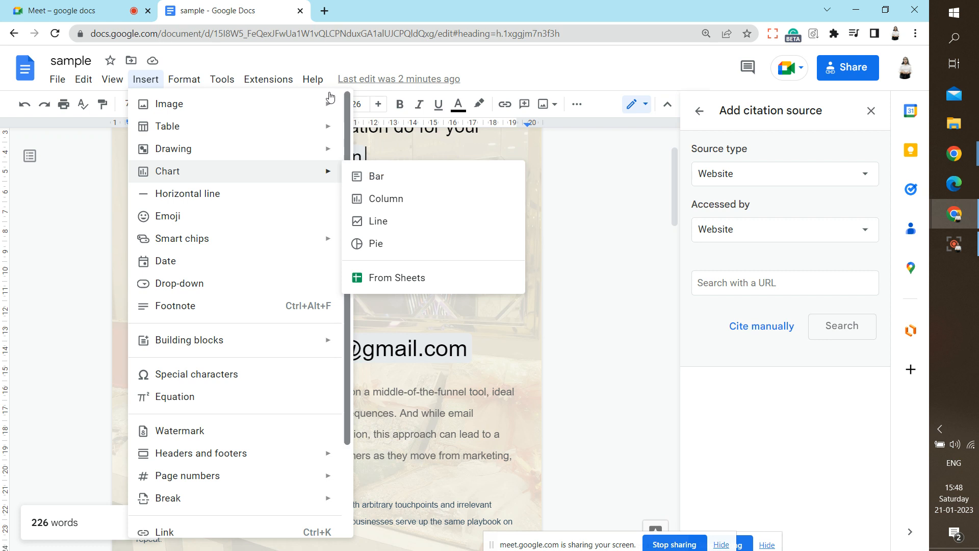
mouse_move(222, 81)
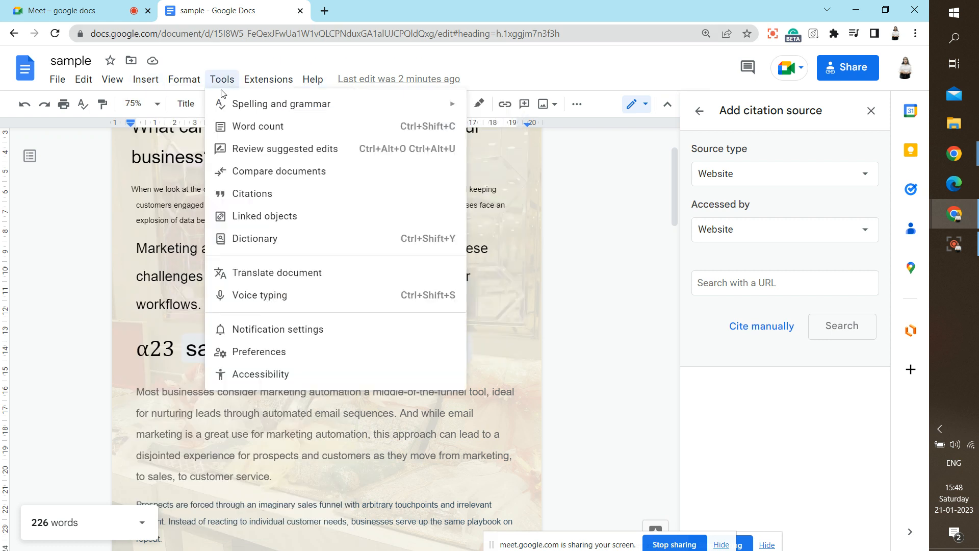
left_click(255, 239)
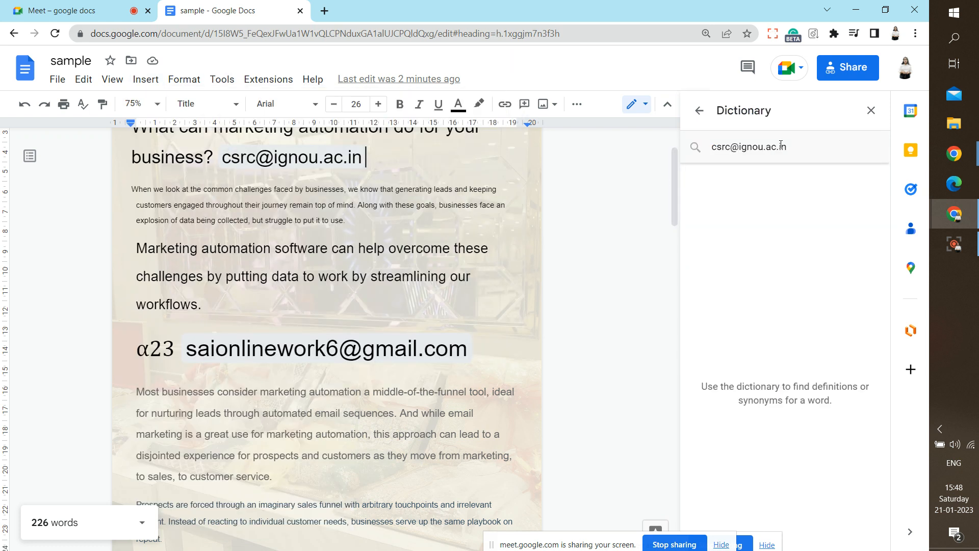
left_click_drag(804, 146, 658, 154)
type("1")
key("Return")
double_click(736, 149)
type("dream")
key("Return")
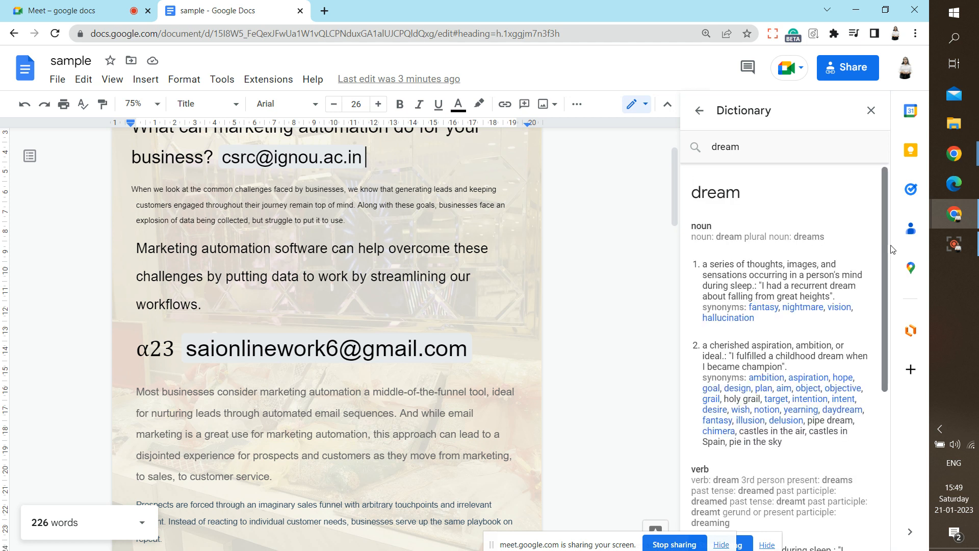
mouse_move(889, 233)
left_mouse_down()
mouse_move(890, 403)
mouse_move(886, 240)
left_mouse_up()
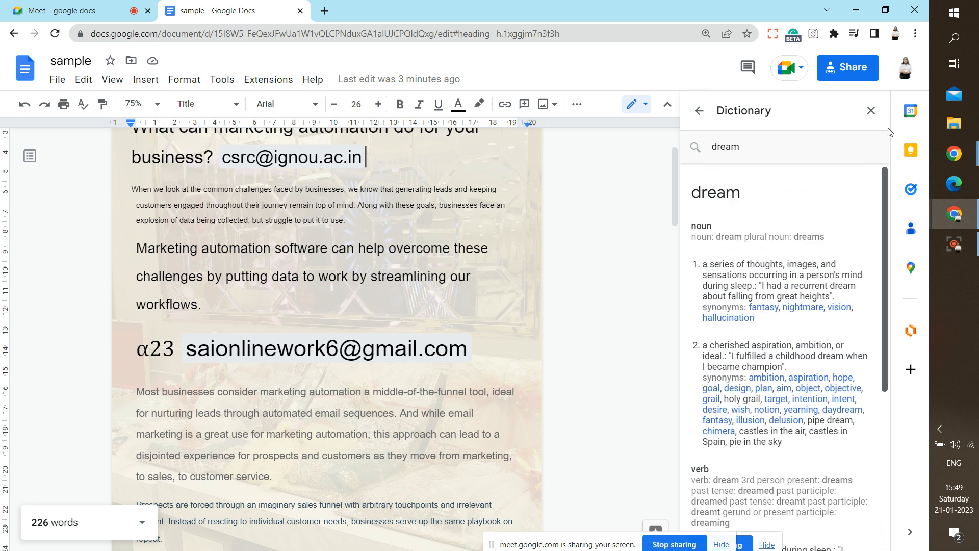
Close the dictionary and the citations pane
left_click(871, 116)
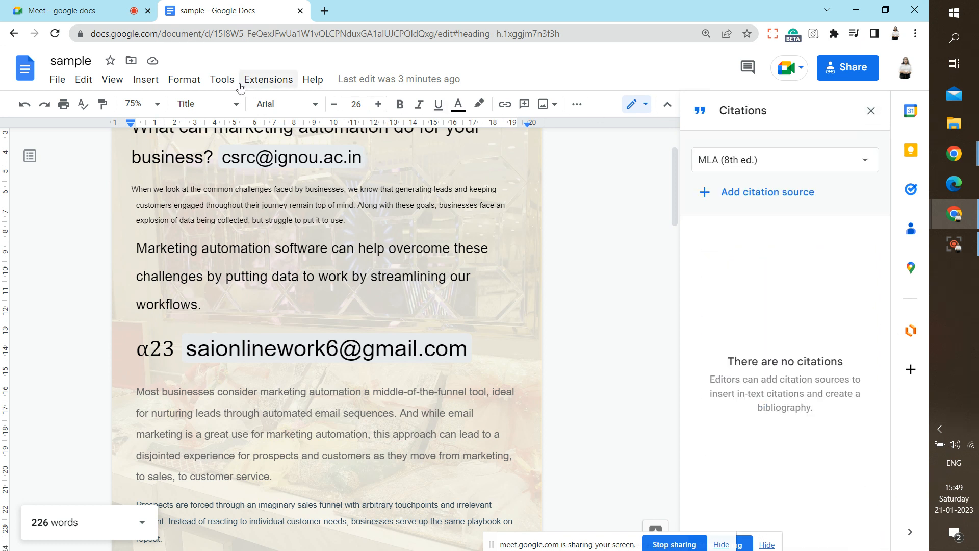
left_click(222, 82)
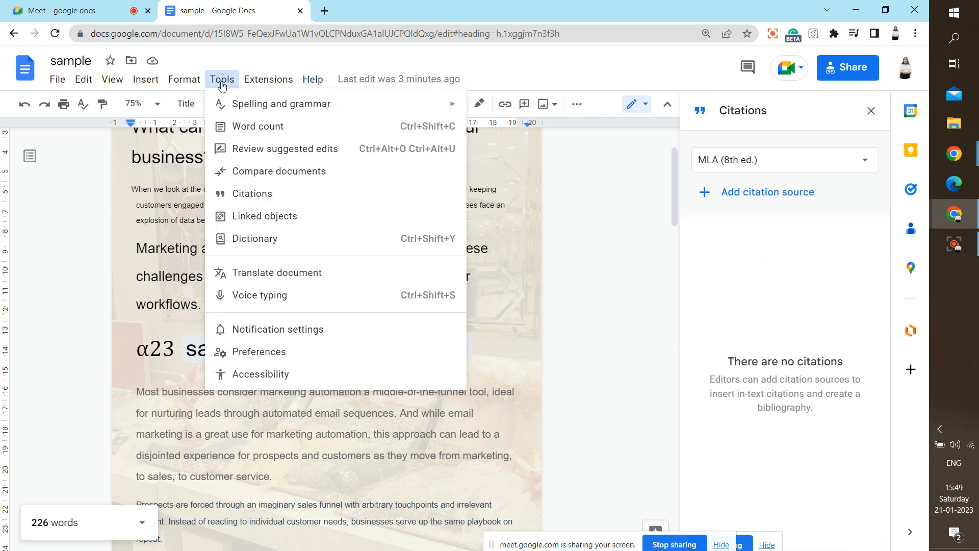
left_click(870, 112)
Dictate the "Marketing automation software can help overcome these challenges" sentence with voice typing on a new line below "workflows." and correct "over" to "work"
left_click(234, 80)
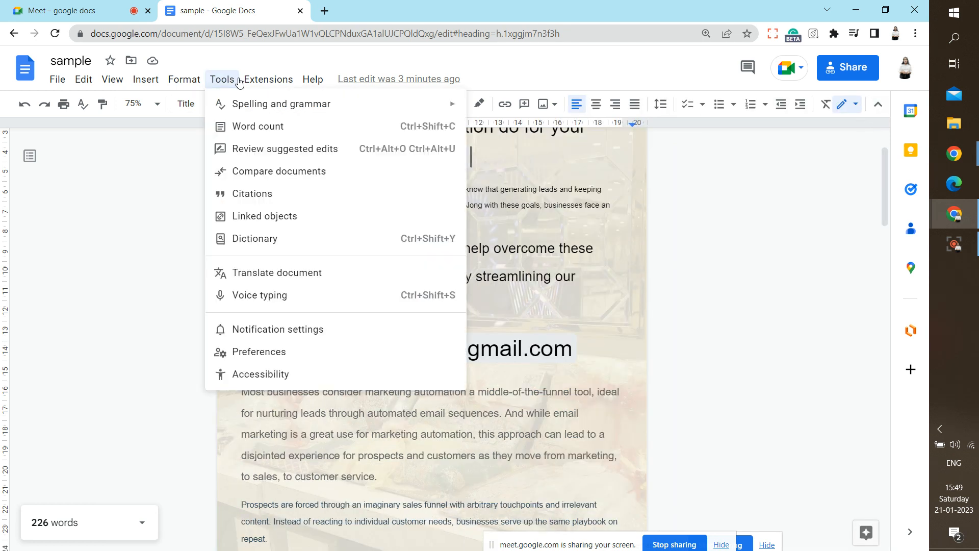
left_click(278, 302)
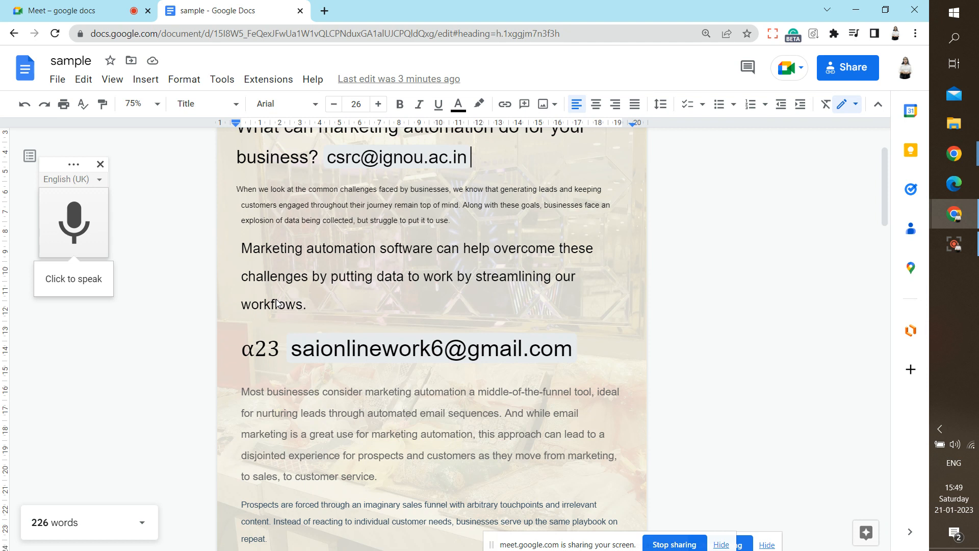
left_click(382, 248)
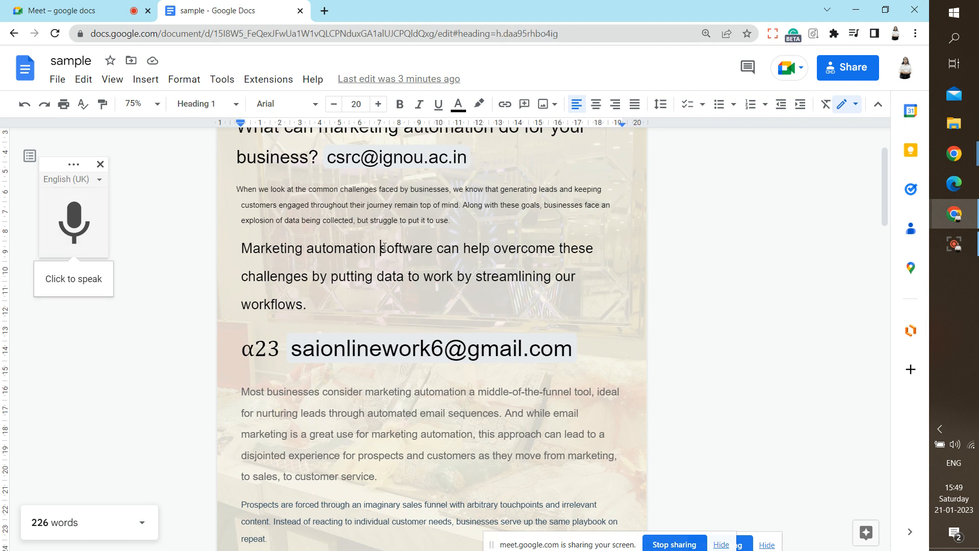
left_click(321, 302)
key("Return")
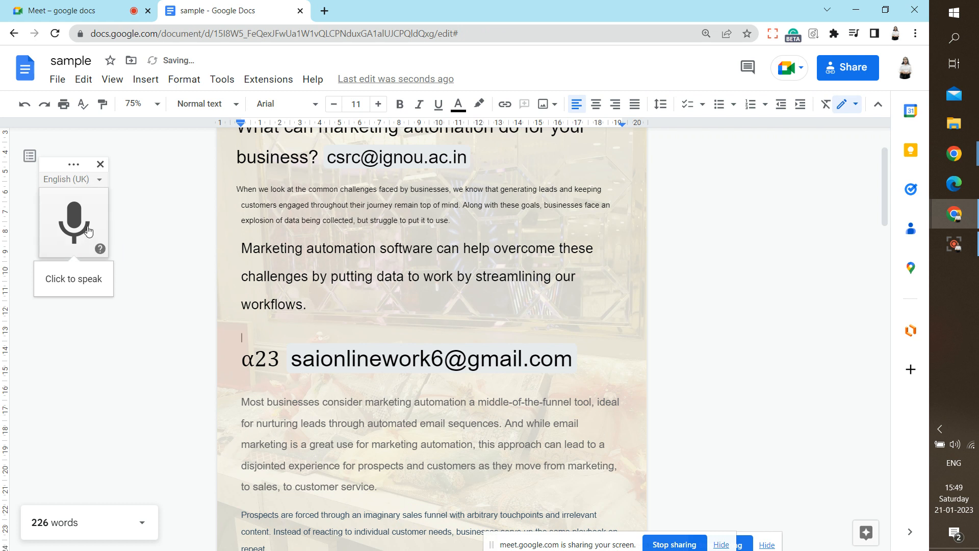
left_click(83, 235)
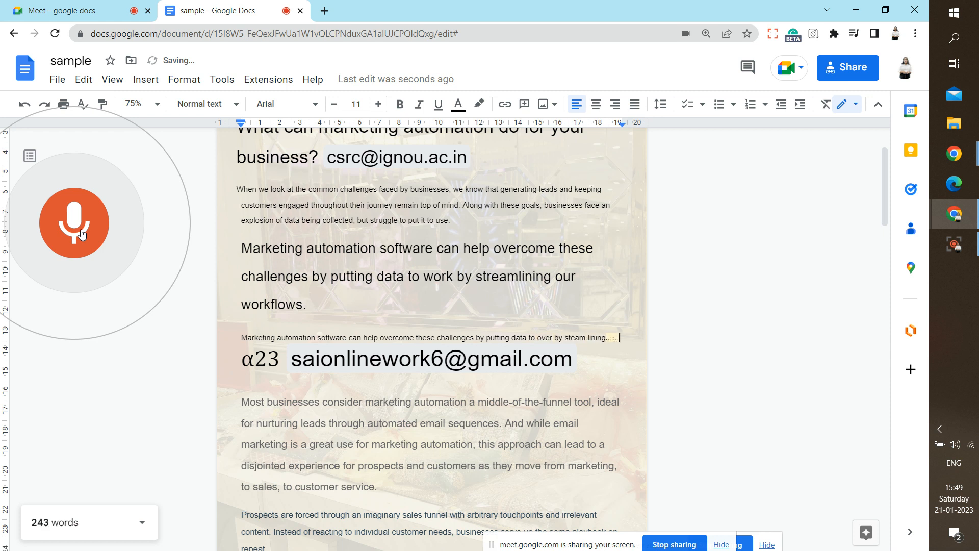
left_click(104, 213)
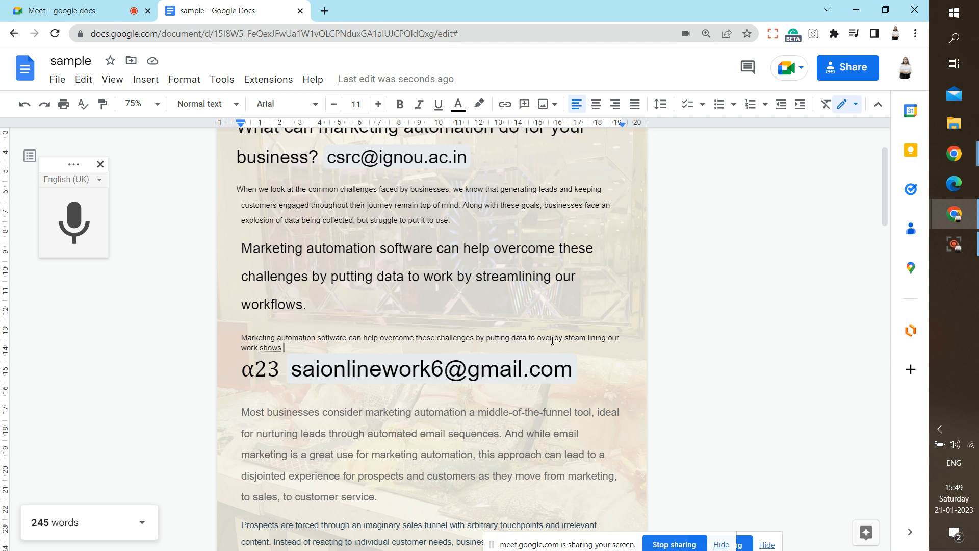
left_click_drag(553, 339, 537, 337)
type("work")
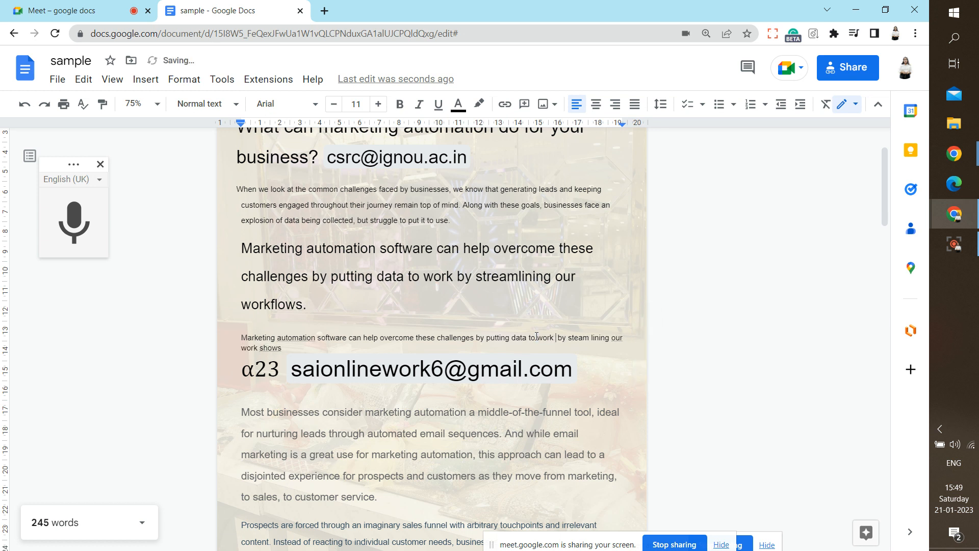
Delete the dictated sentence and its empty line below "workflows.", and close voice typing
triple_click(408, 339)
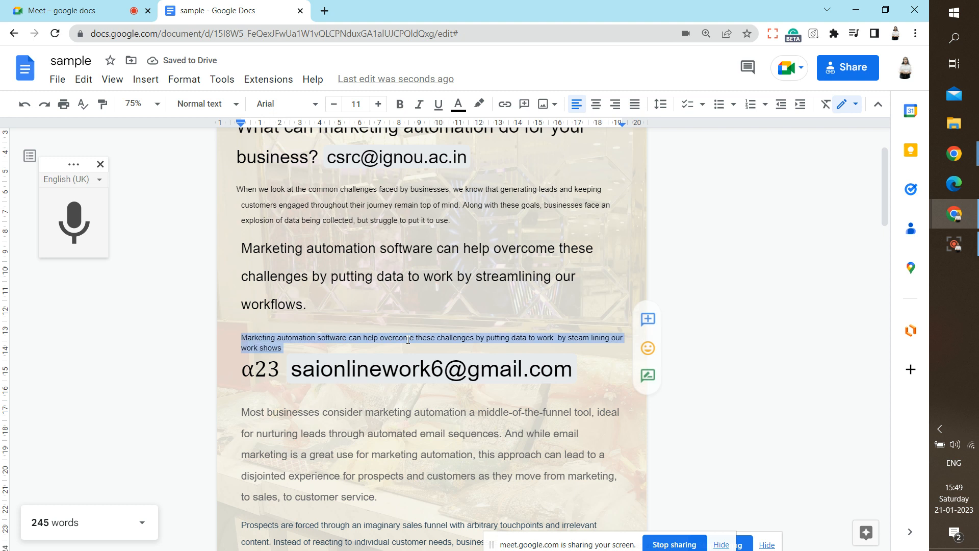
key("BackSpace")
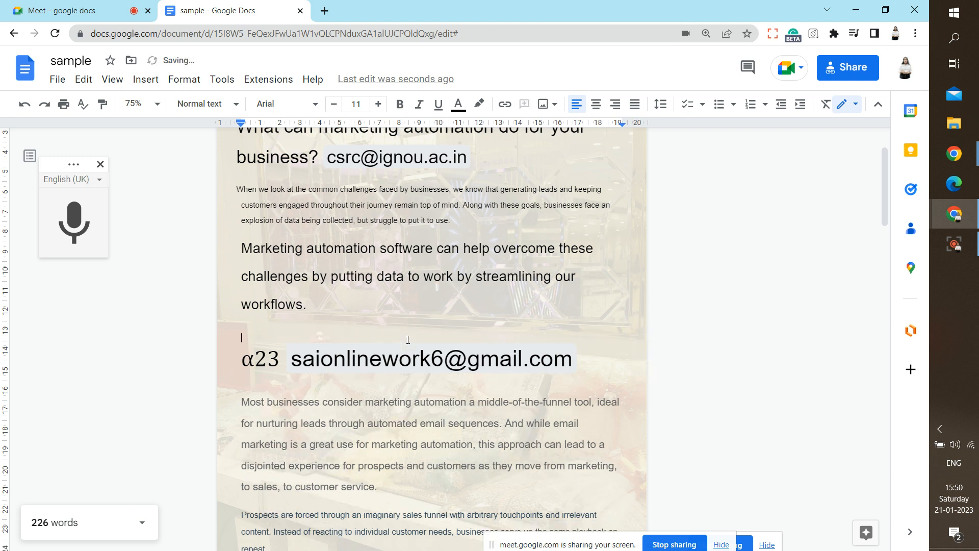
key("BackSpace")
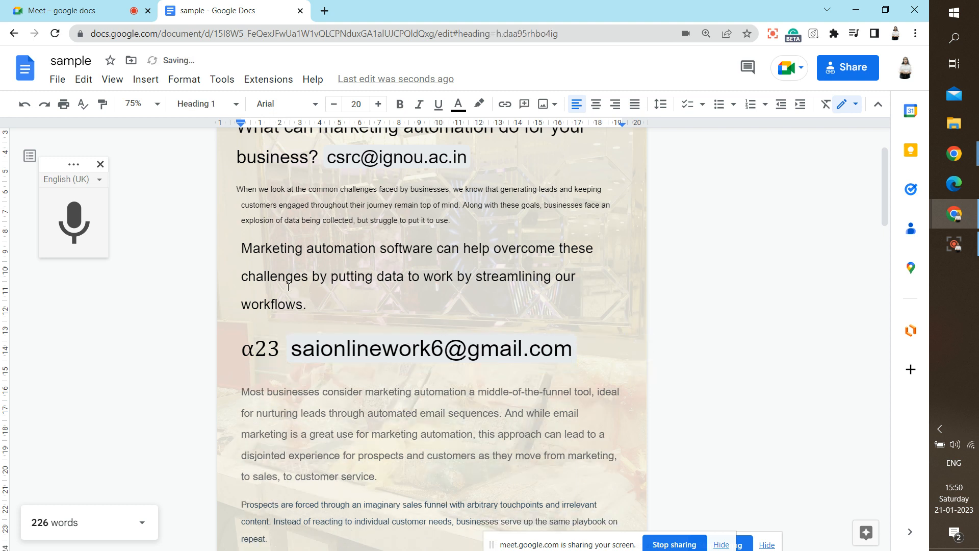
left_click(100, 164)
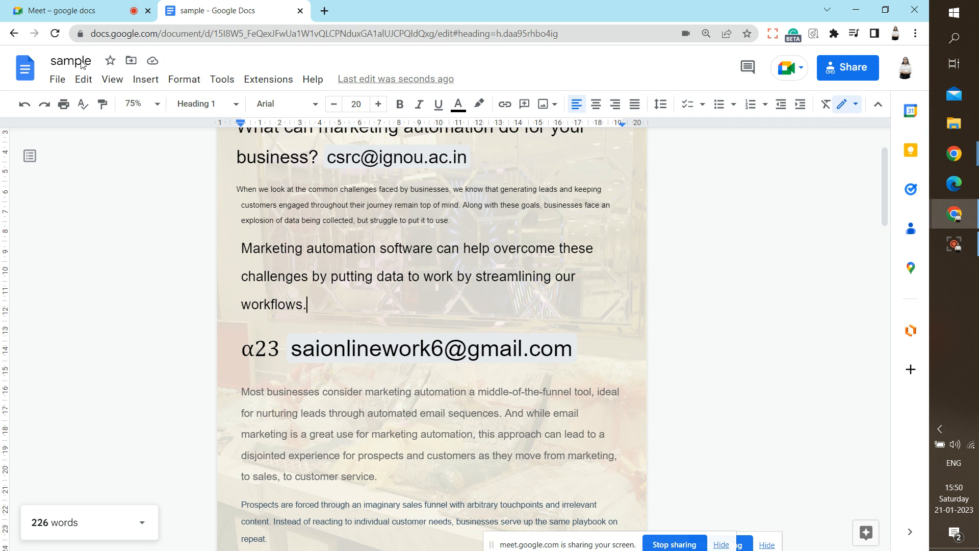
Switch to the Google Meet call to check on it, and return to the sample document
left_click(86, 10)
left_click(604, 125)
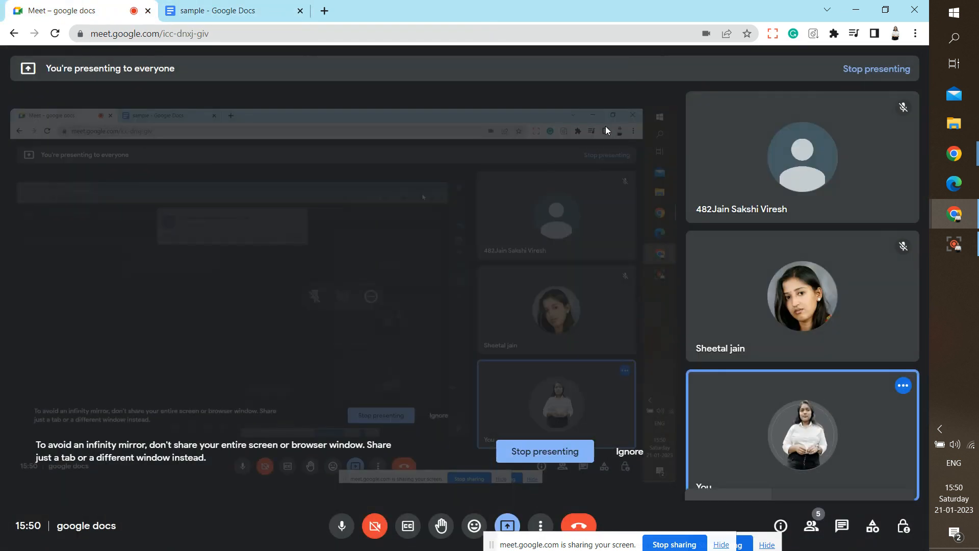
left_click(274, 4)
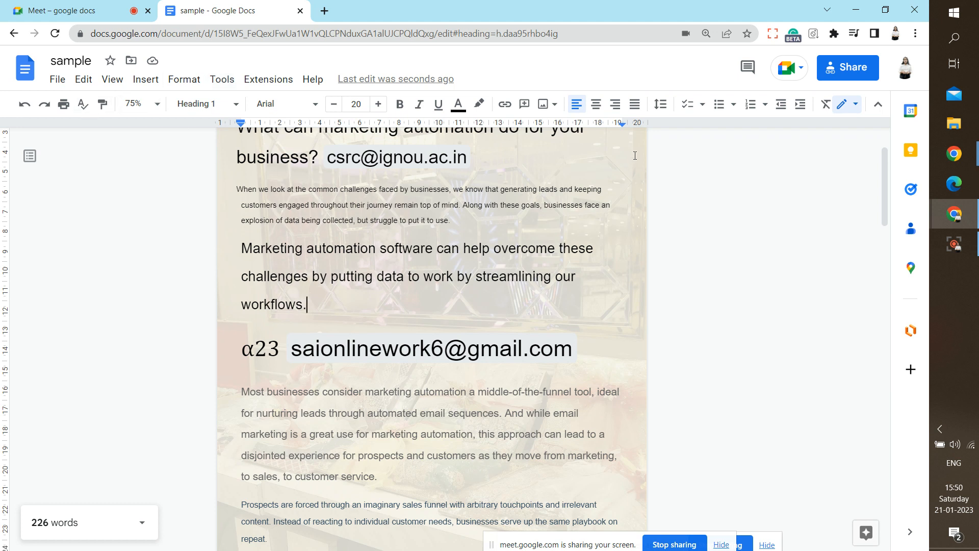
Browse the available document languages and set the document's language to Hindi (हिन्दी)
left_click(55, 79)
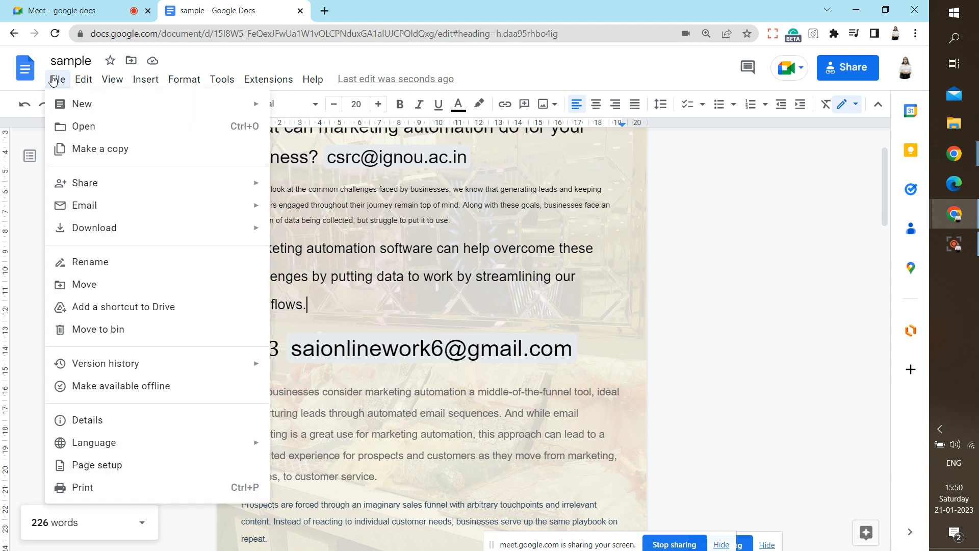
mouse_move(87, 453)
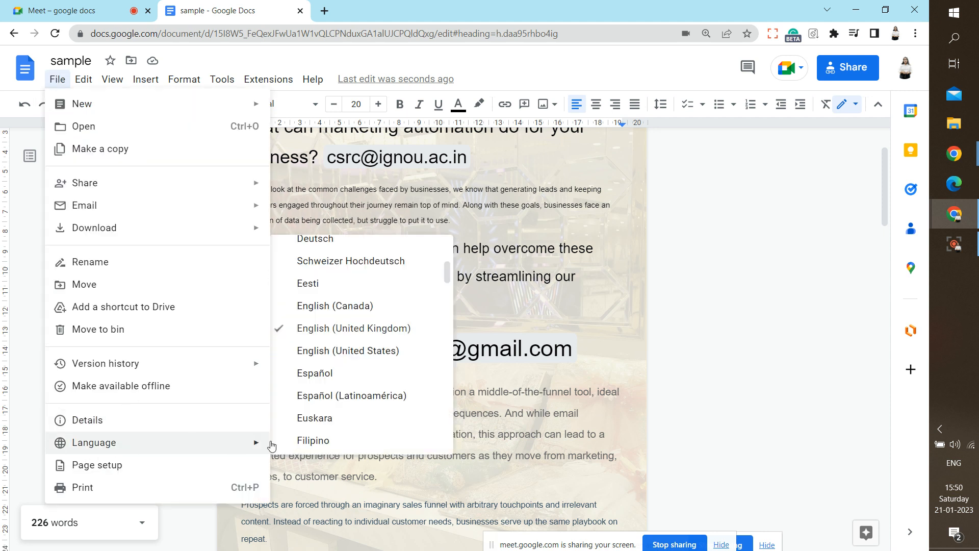
scroll(449, 311, "down", 4)
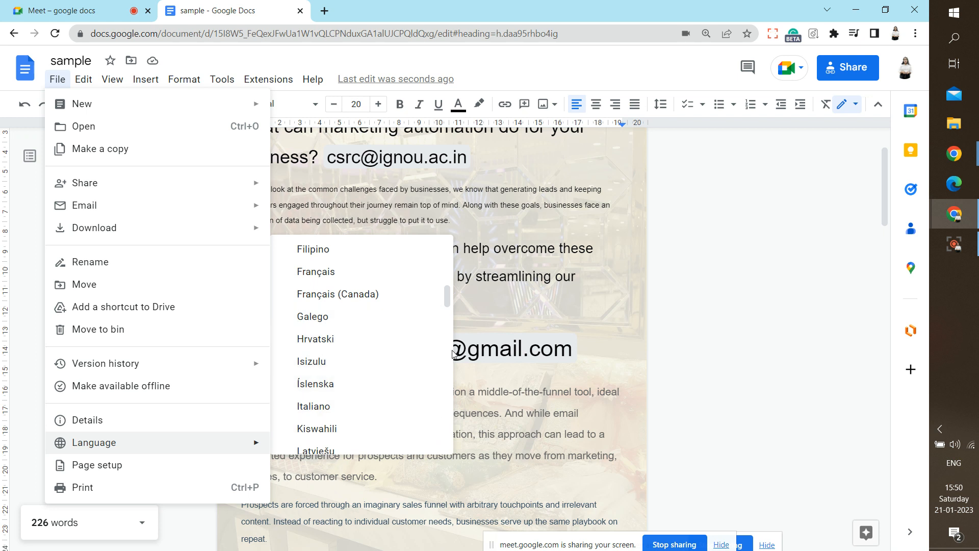
scroll(453, 353, "down", 7)
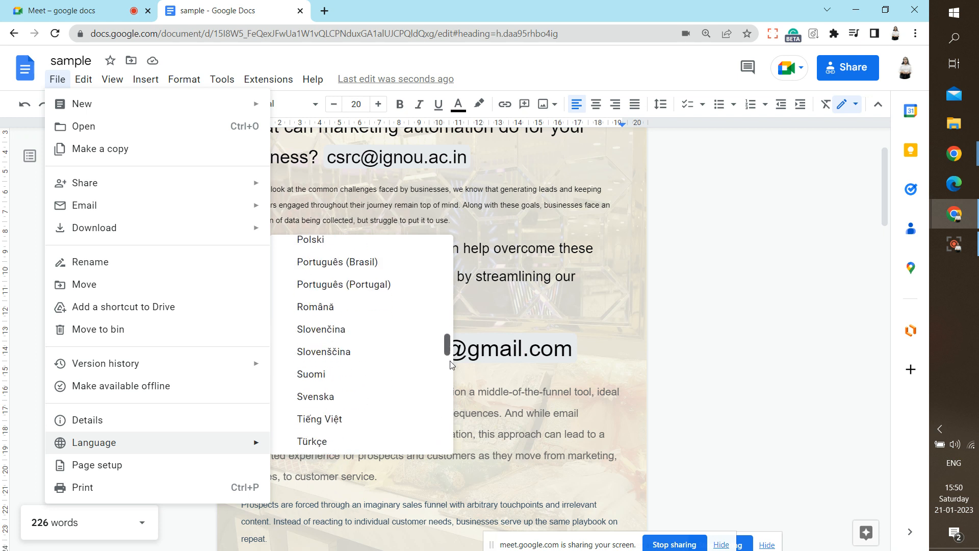
scroll(451, 363, "down", 10)
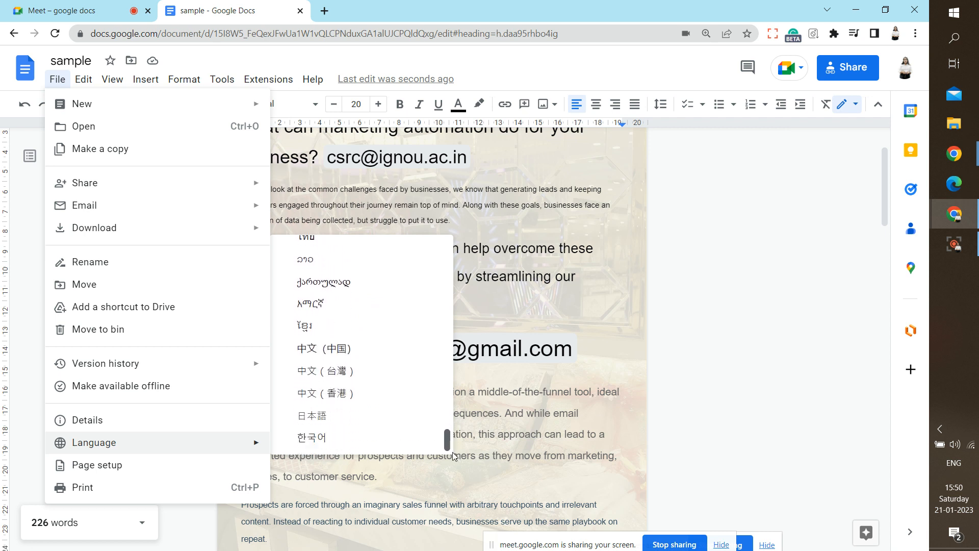
scroll(453, 456, "up", 5)
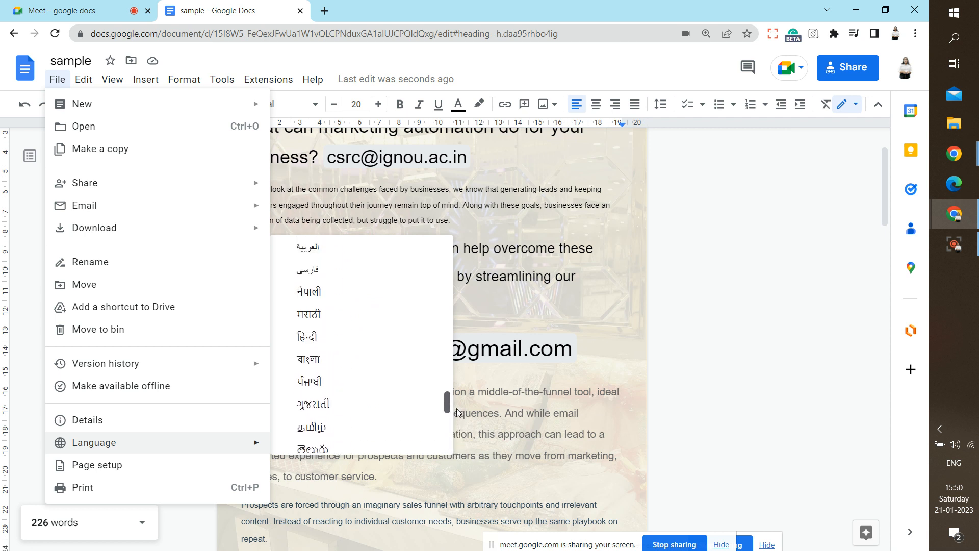
scroll(461, 408, "up", 2)
scroll(467, 374, "up", 4)
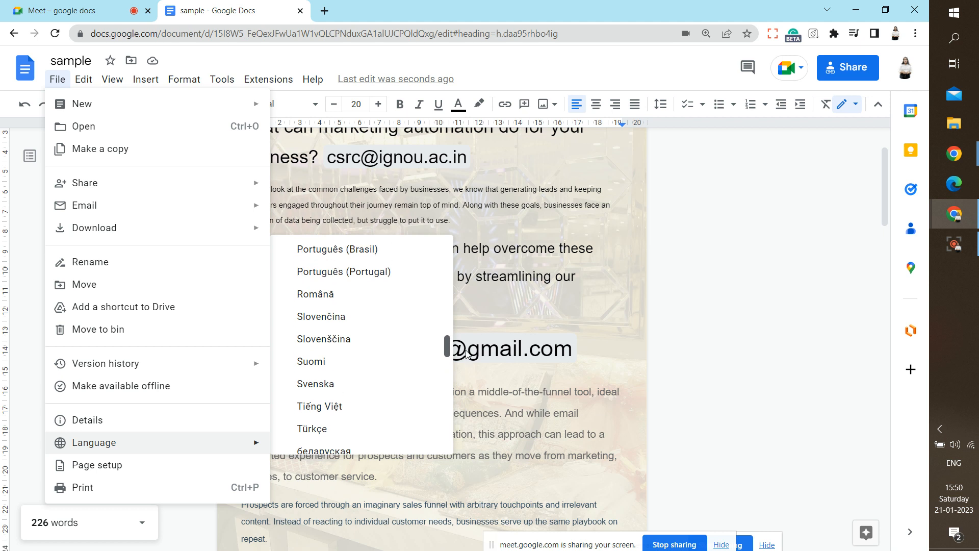
scroll(466, 334, "up", 2)
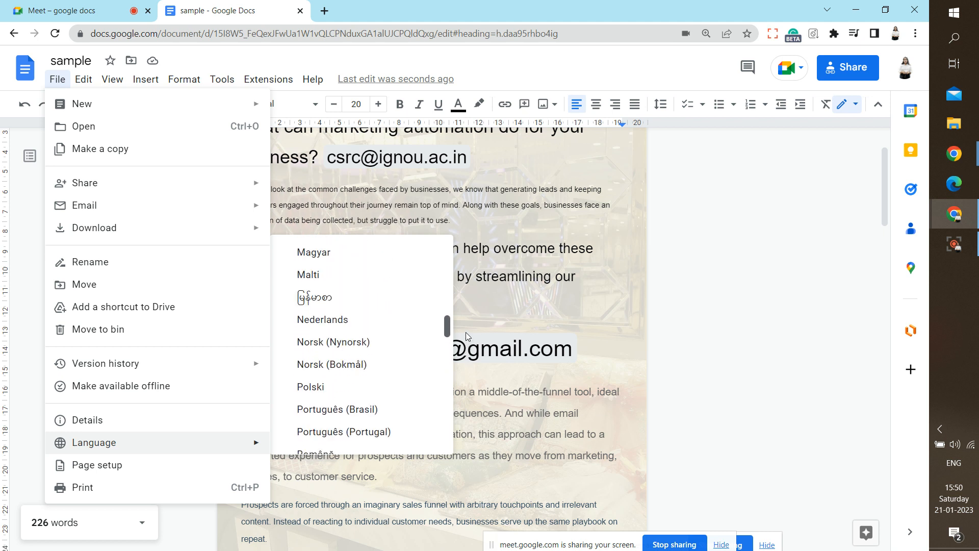
scroll(467, 332, "up", 1)
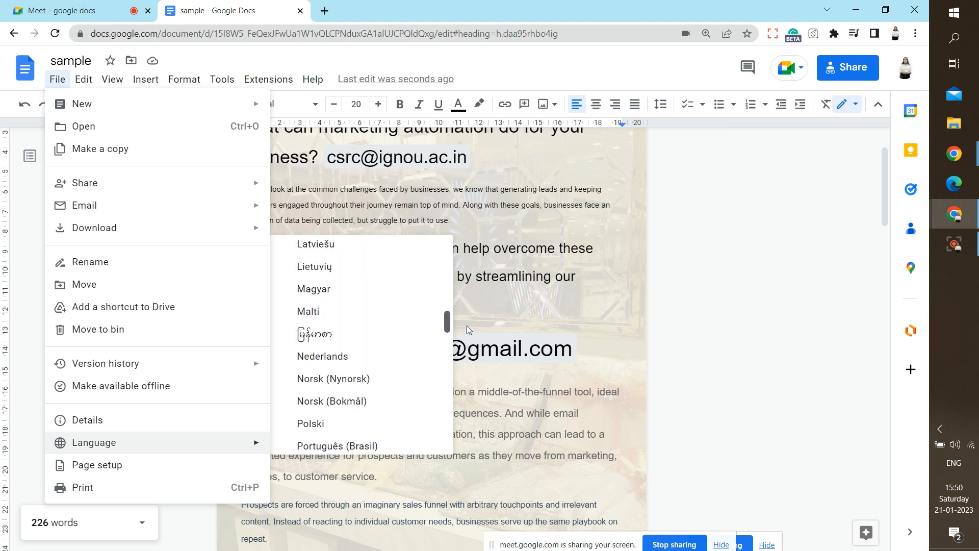
scroll(464, 314, "up", 2)
scroll(464, 326, "down", 1)
scroll(461, 315, "up", 1)
scroll(461, 315, "up", 8)
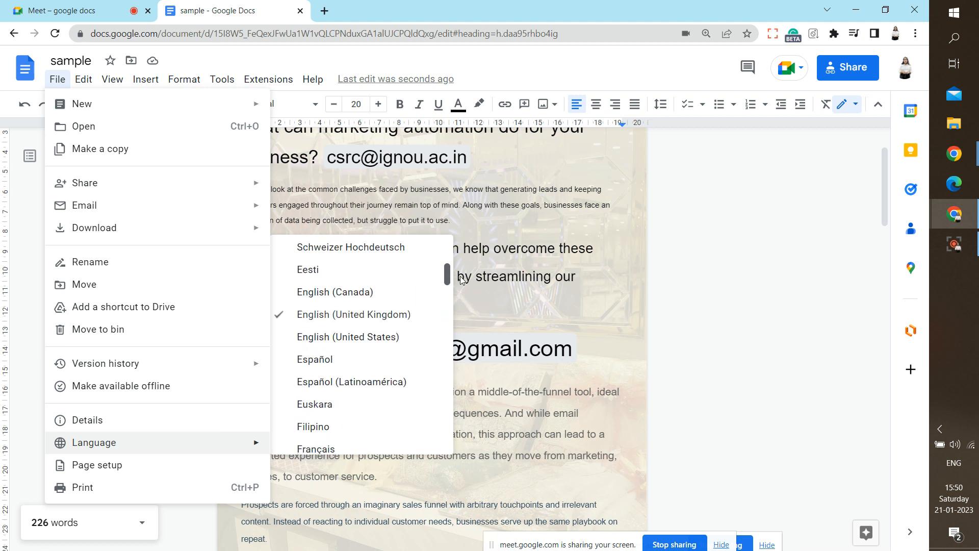
scroll(455, 263, "down", 3)
scroll(454, 228, "up", 3)
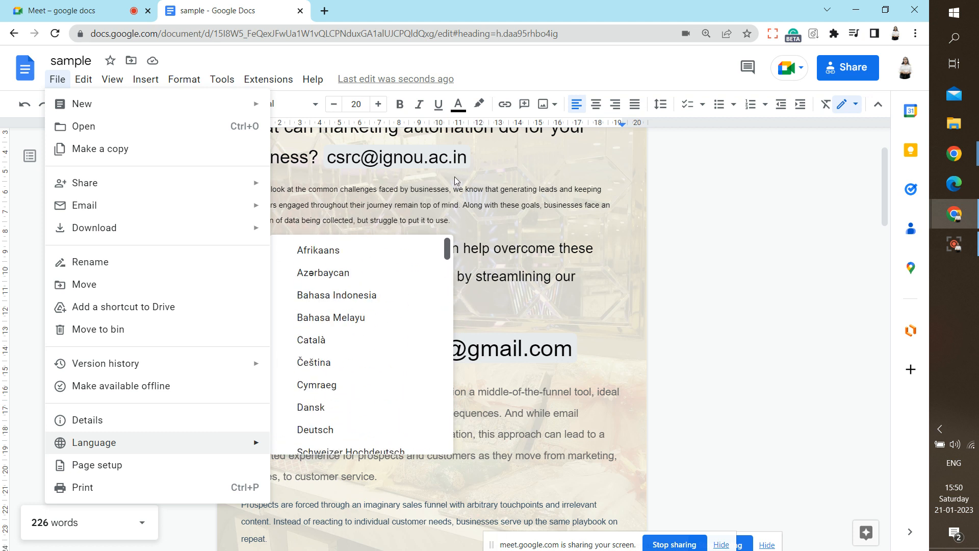
left_click_drag(455, 252, 459, 414)
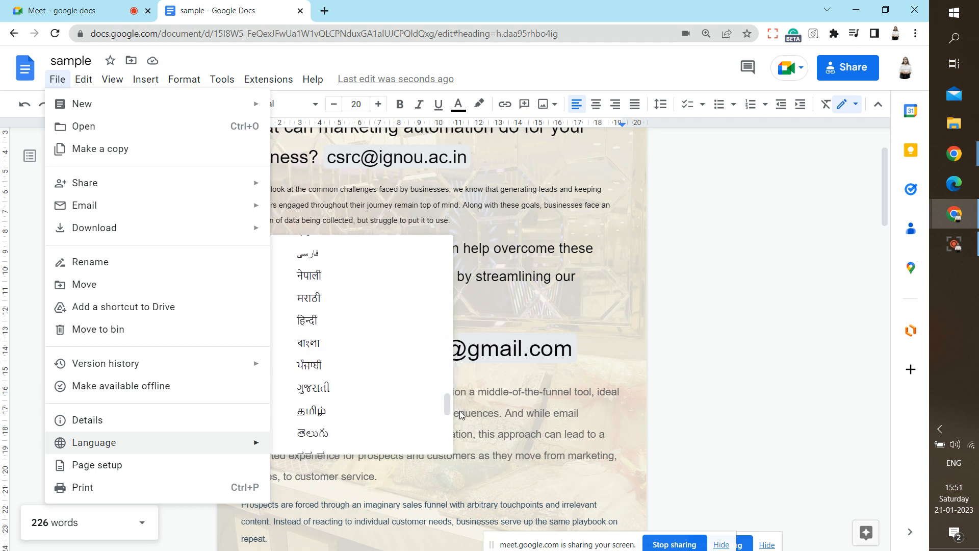
left_click(339, 321)
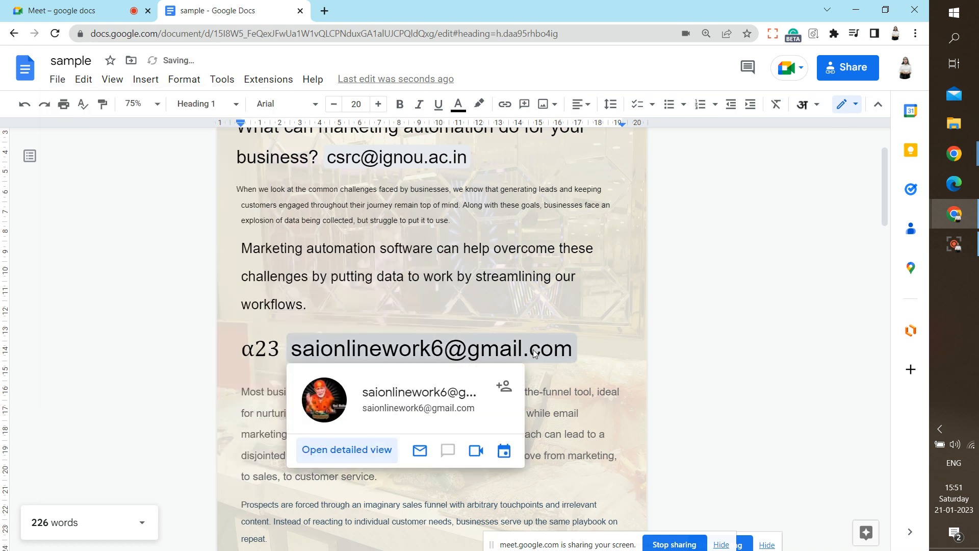
Add an empty line below "workflows." and search Google for "hindi typing" in a new browser tab
key("Return")
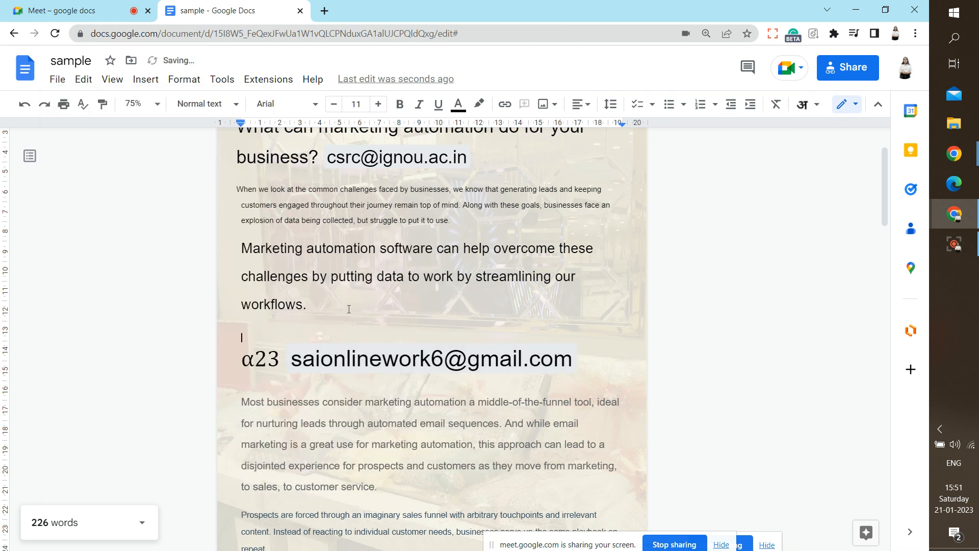
left_click(324, 10)
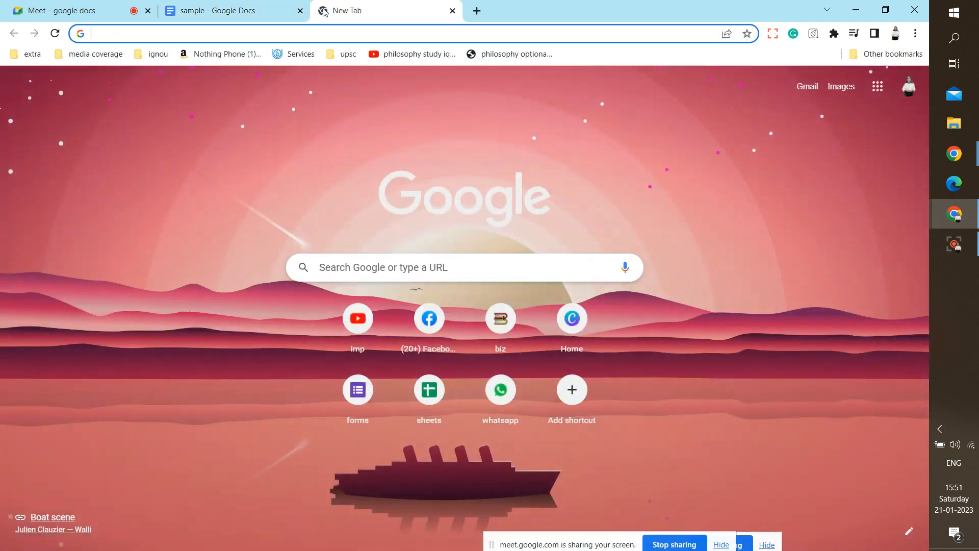
type("hindi")
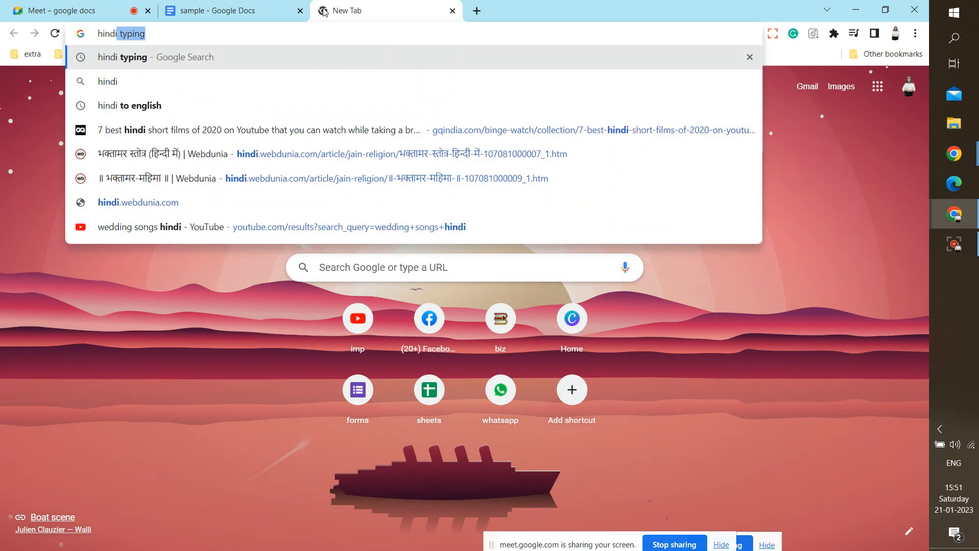
key("Return")
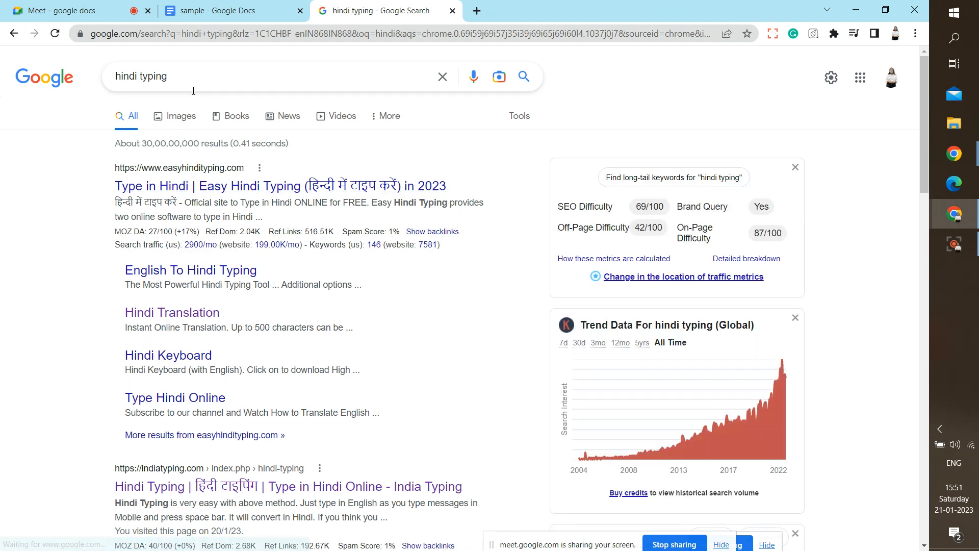
Change the Google search to "hindi essay" to look for Hindi text
left_click_drag(187, 84, 87, 108)
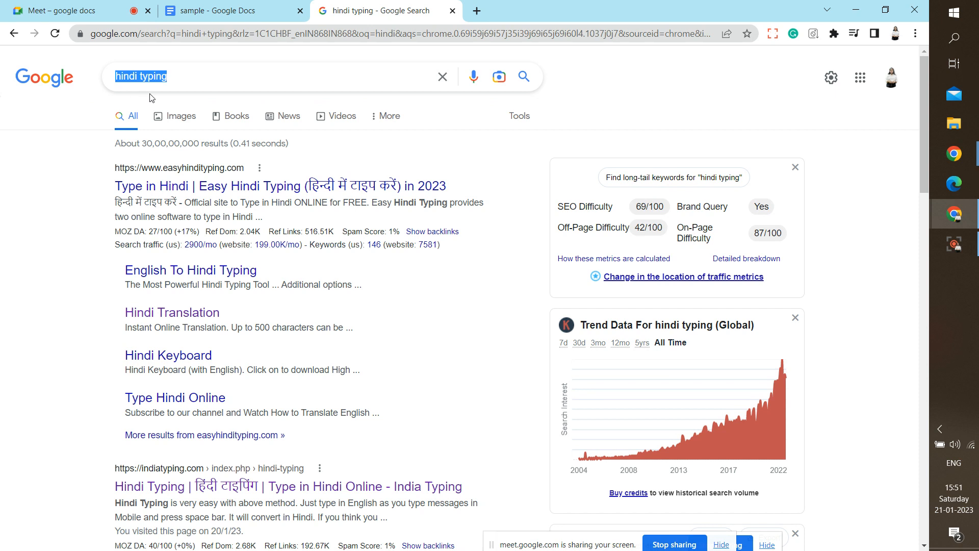
left_click(170, 86)
key("BackSpace")
key("BackSpace")
key("BackSpace")
key("BackSpace")
key("BackSpace")
key("BackSpace")
key("BackSpace")
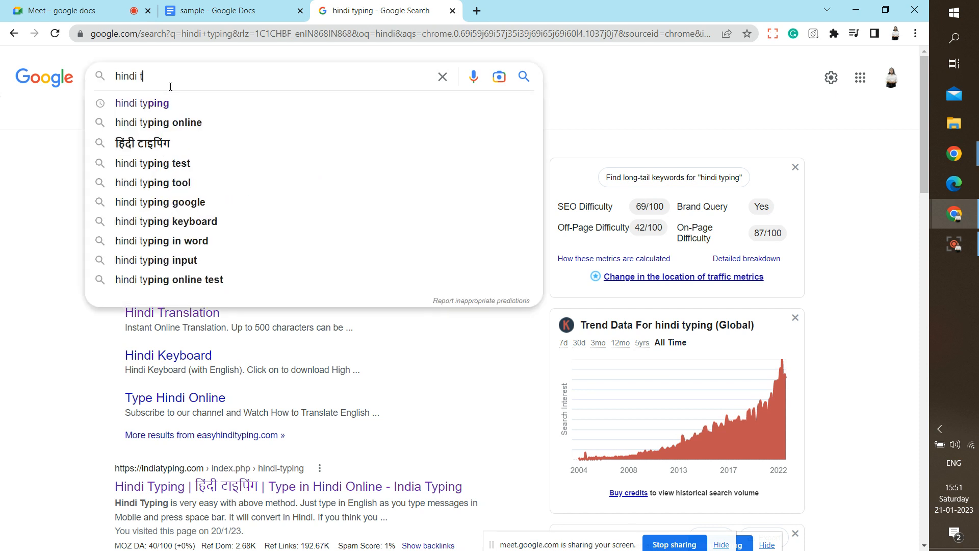
type("essa")
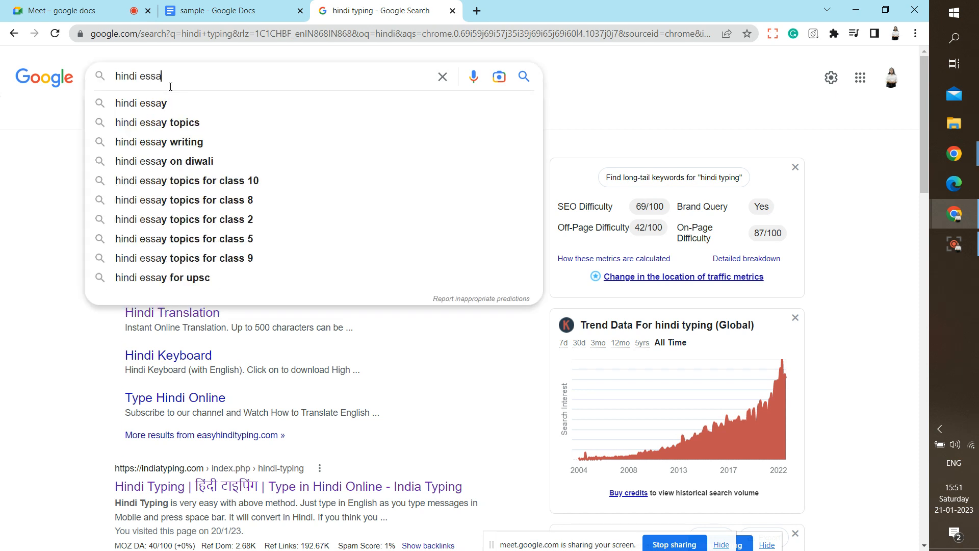
type("y")
key("Return")
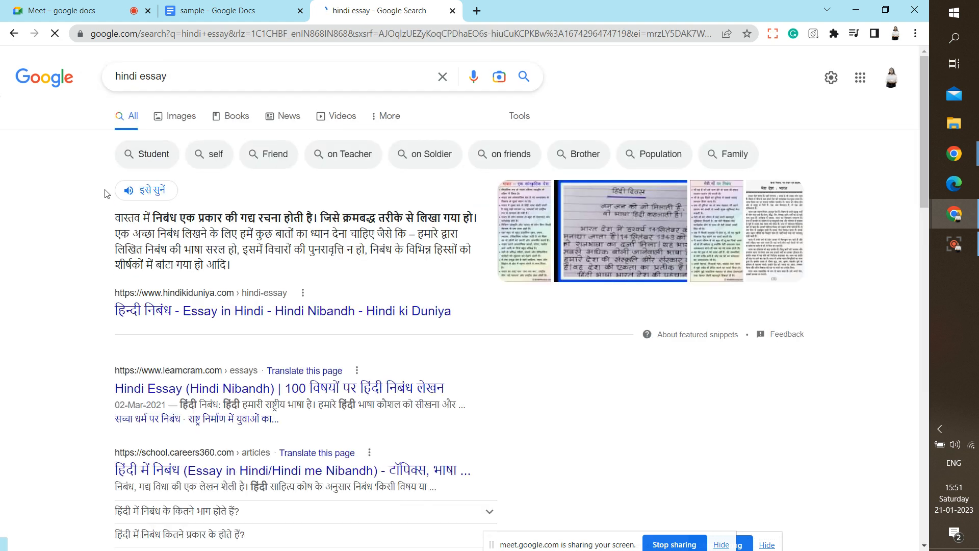
Return to the sample document and start voice typing in English (UK) on the empty line
key("ctrl+shift+Tab")
left_click(221, 79)
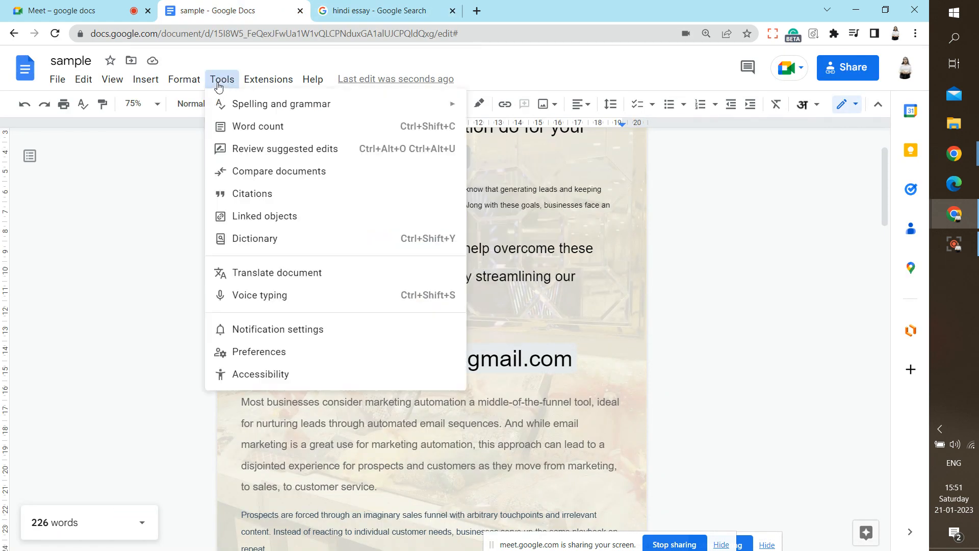
left_click(274, 298)
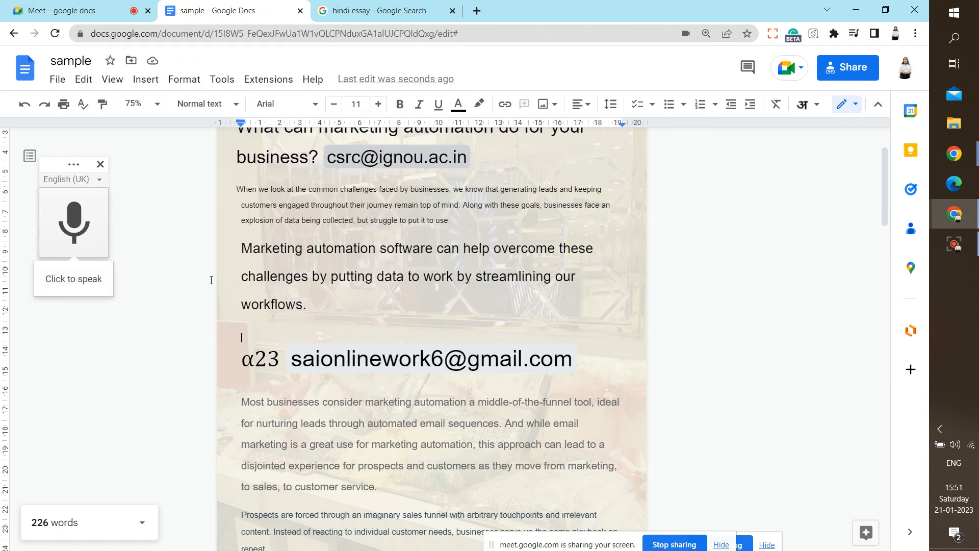
left_click(74, 223)
Close the "hindi essay" search page, and stop and close voice typing in the sample document
left_click(436, 4)
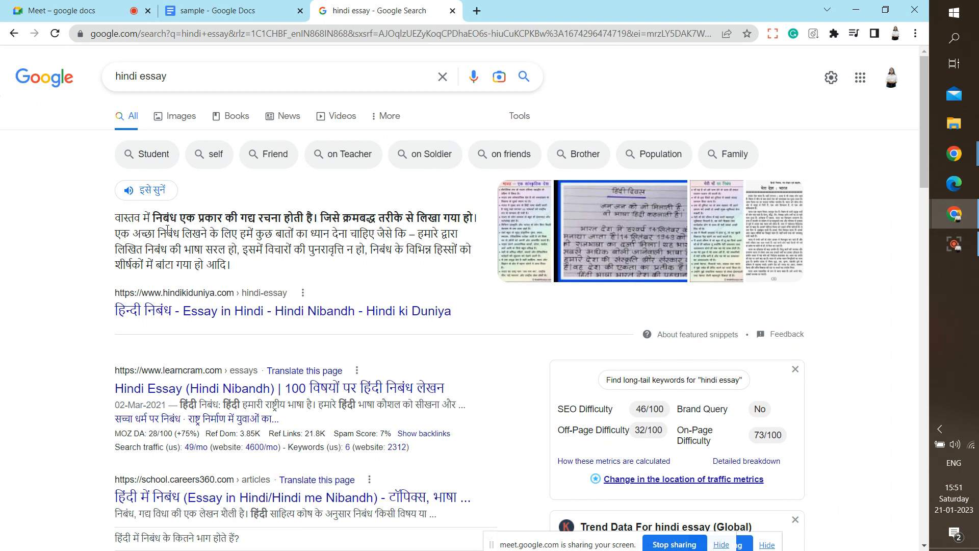
left_click(453, 10)
left_click(75, 217)
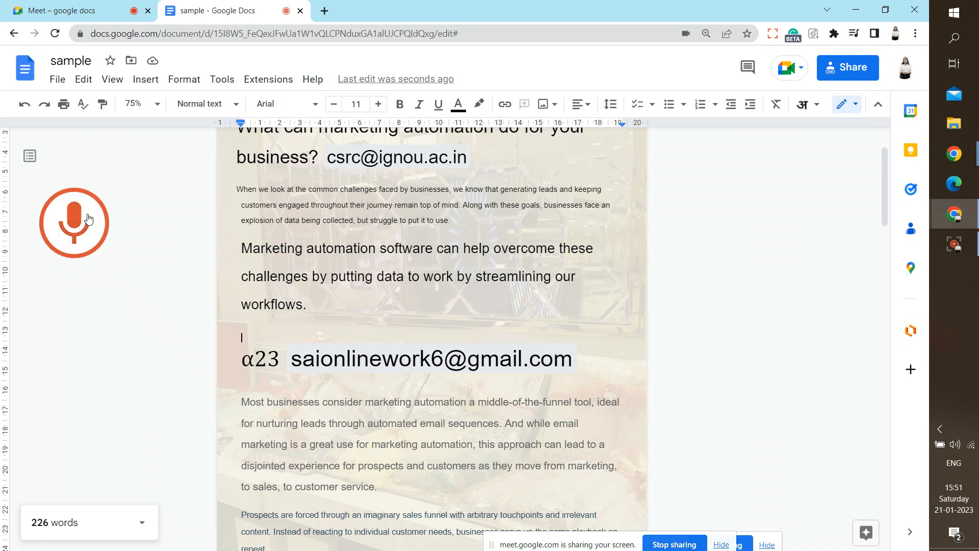
left_click(75, 217)
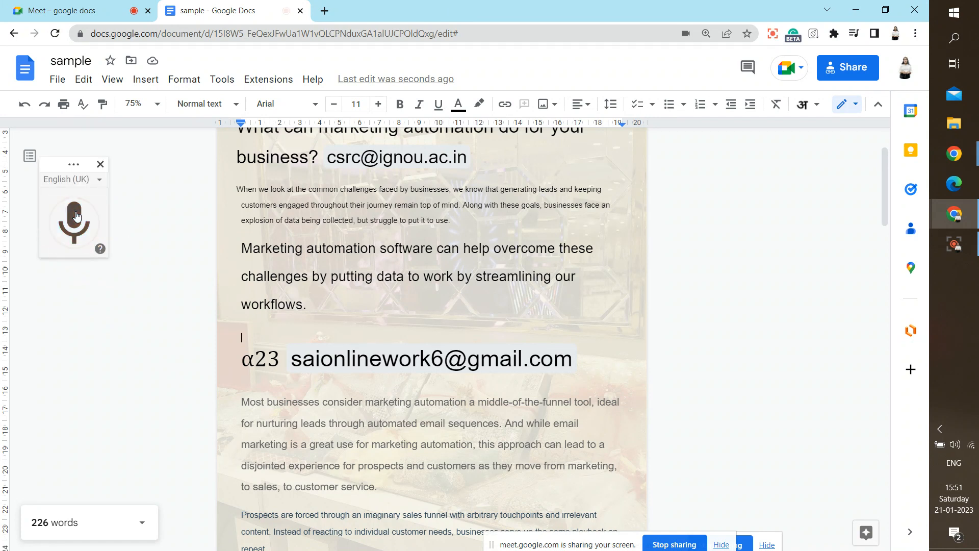
left_click(100, 165)
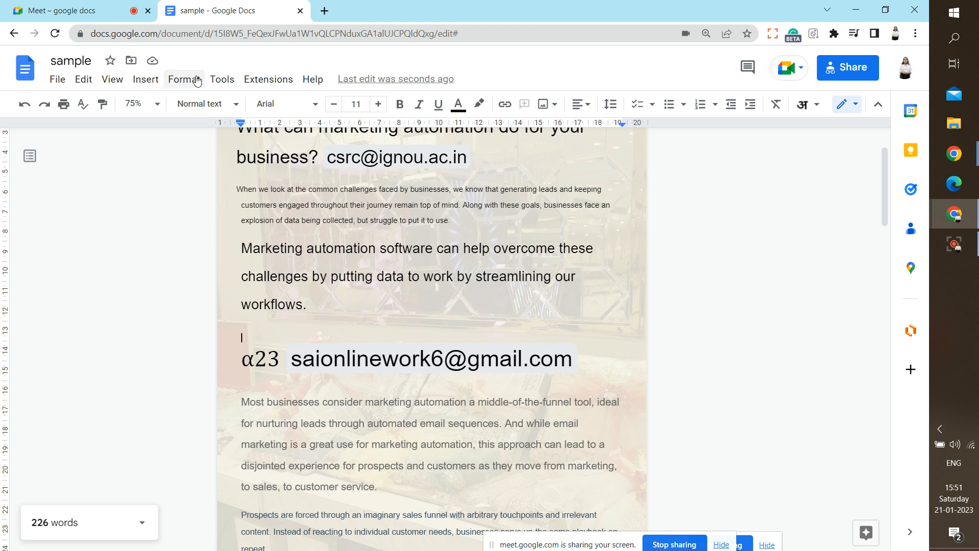
left_click(222, 80)
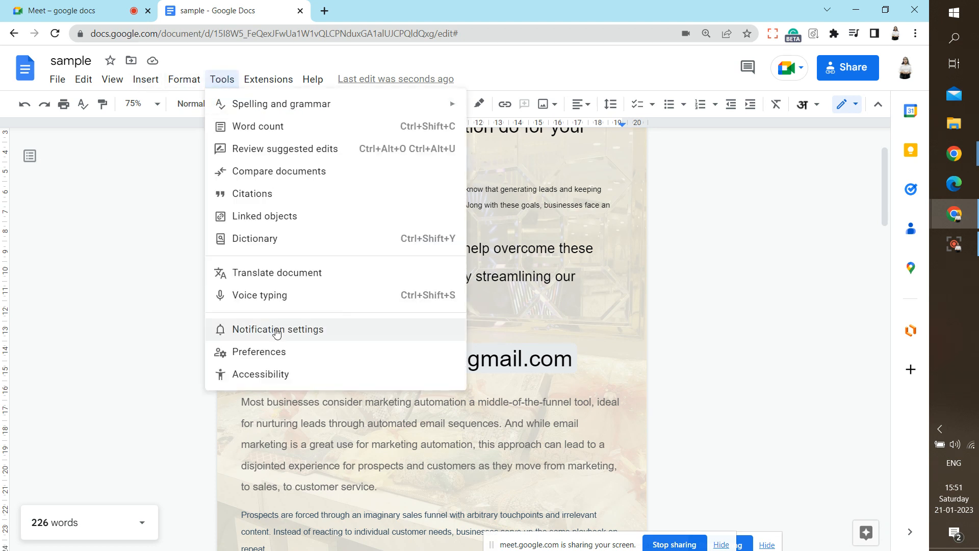
mouse_move(267, 92)
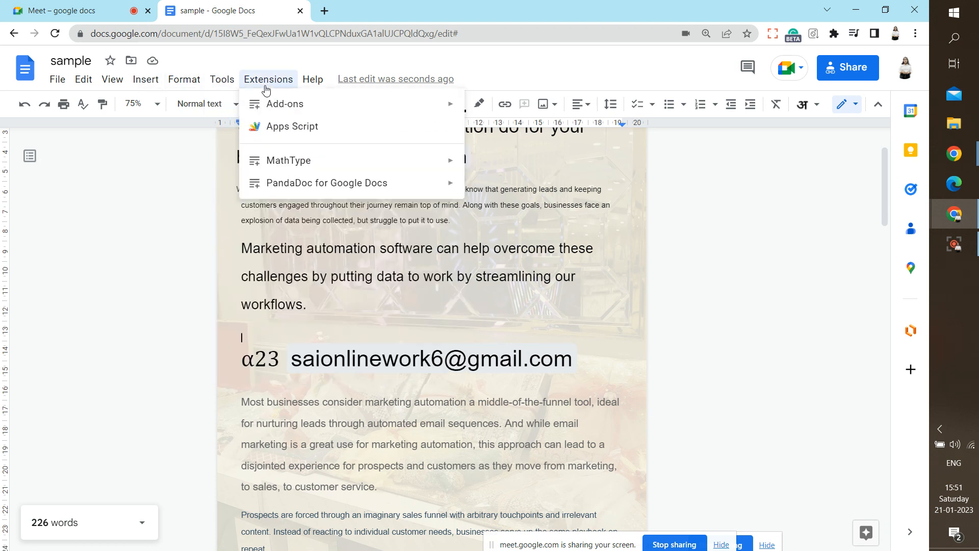
mouse_move(276, 109)
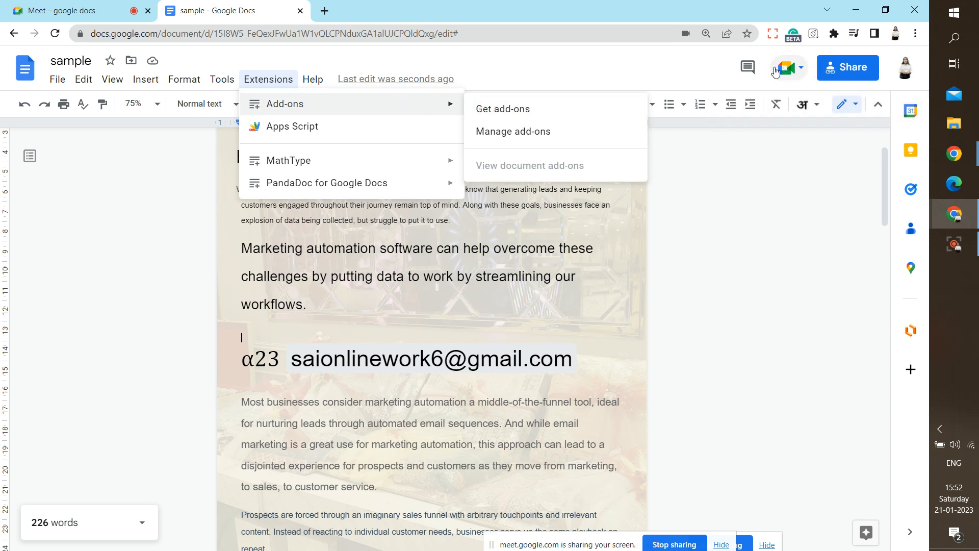
left_click(686, 209)
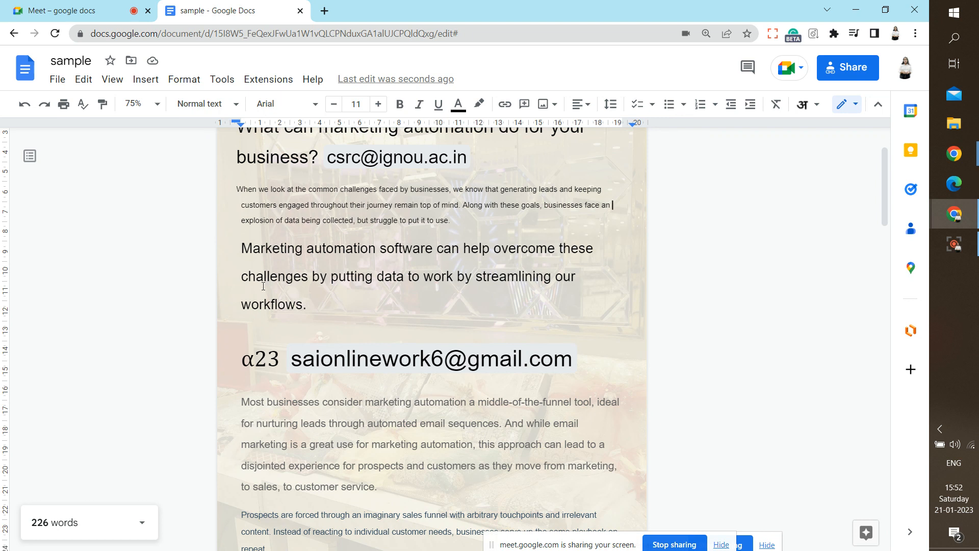